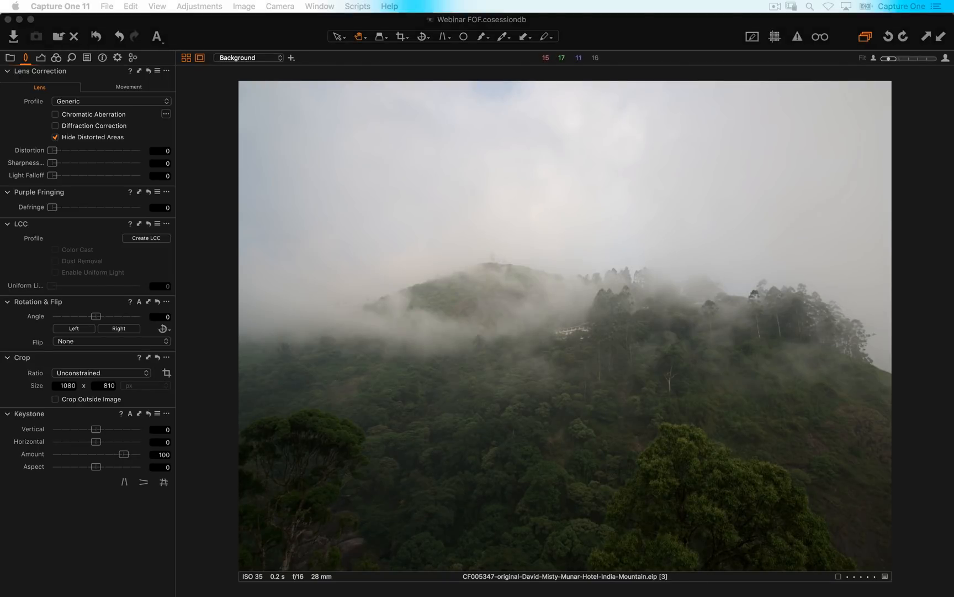
# Open the Mouse Locator pane in System Preferences and accept the request to reopen the preferences
pyautogui.moveTo(436, 595)
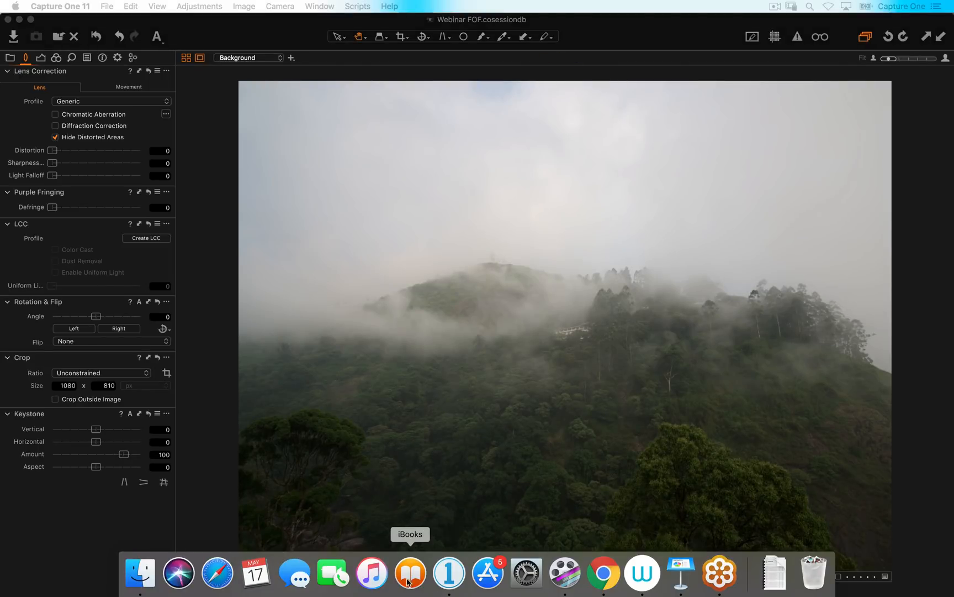
pyautogui.click(525, 569)
pyautogui.click(155, 437)
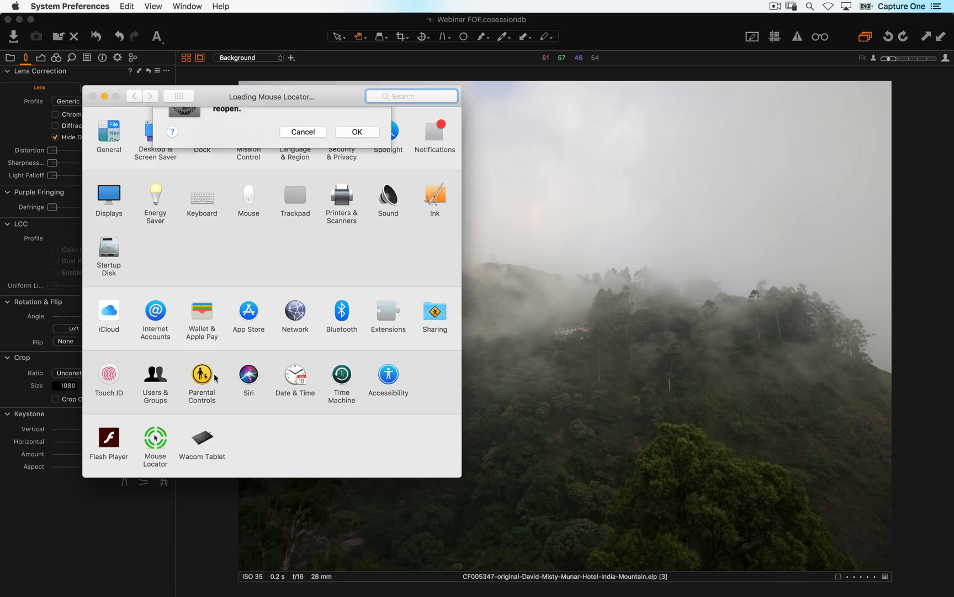
pyautogui.click(359, 166)
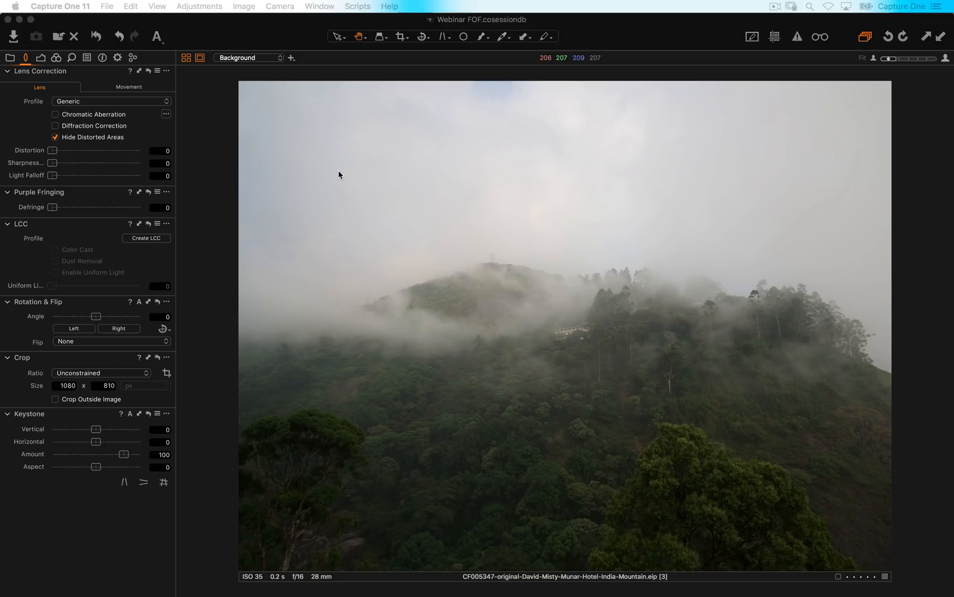
# Bring up the exposure tools, open the third misty mountain variant from the browser and inspect the hotel at 100%
pyautogui.doubleClick(219, 204)
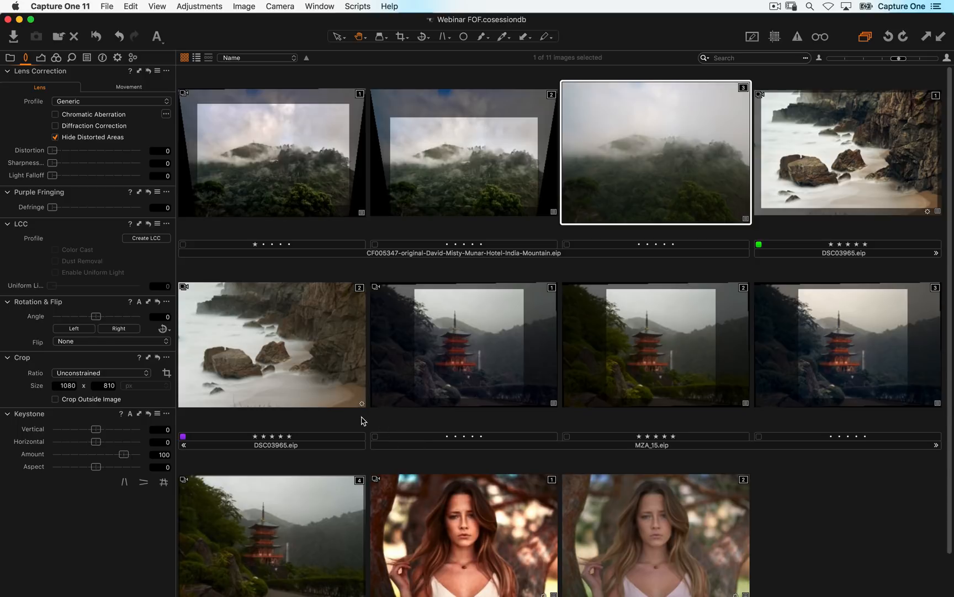
pyautogui.click(41, 57)
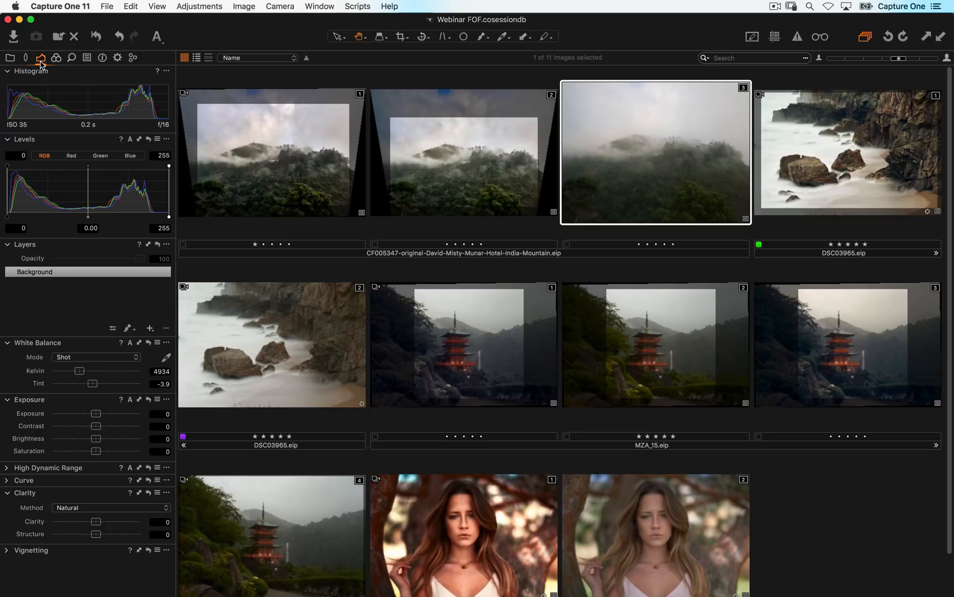
pyautogui.click(96, 289)
pyautogui.doubleClick(670, 186)
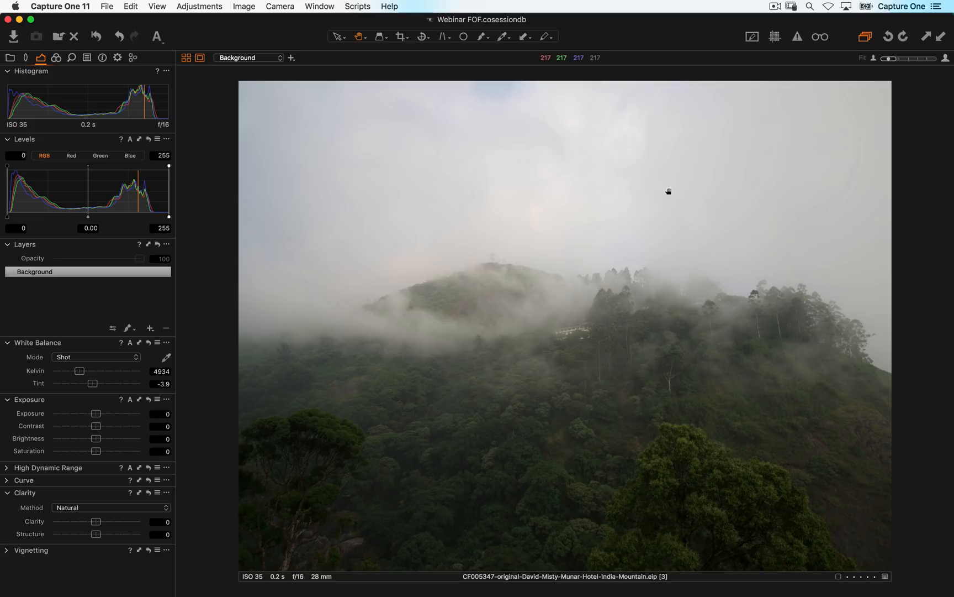
pyautogui.click(575, 333)
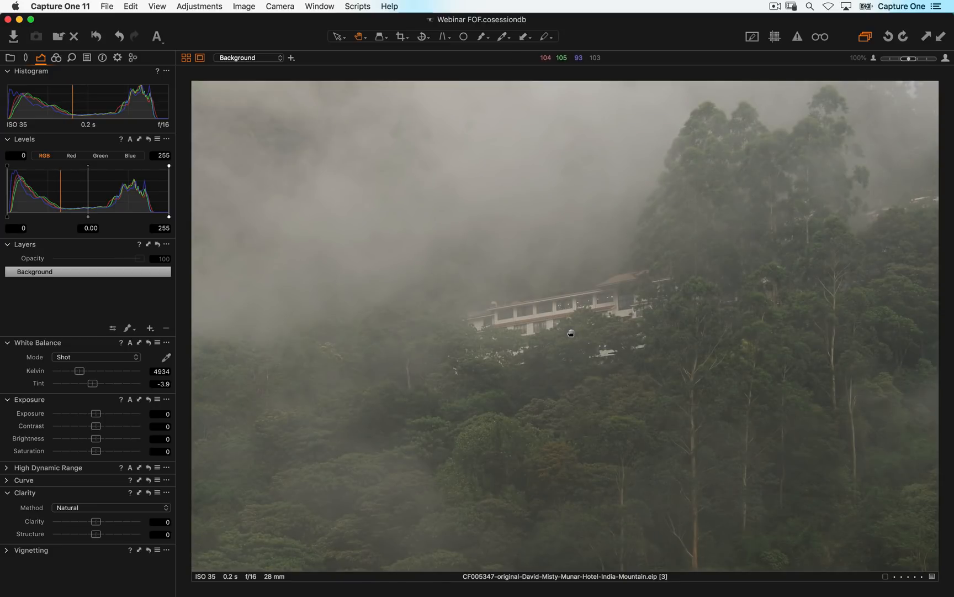
pyautogui.click(571, 334)
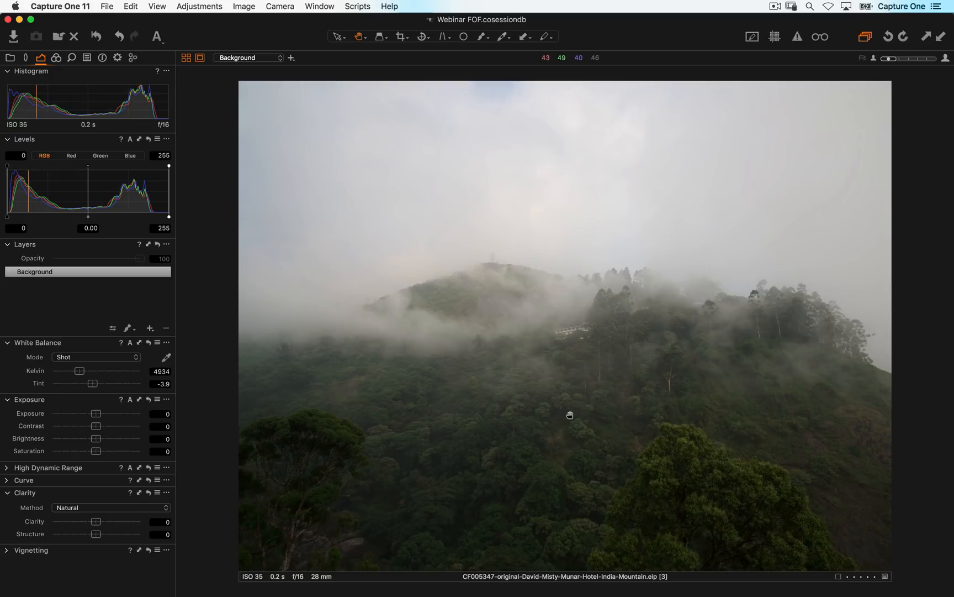
pyautogui.click(525, 183)
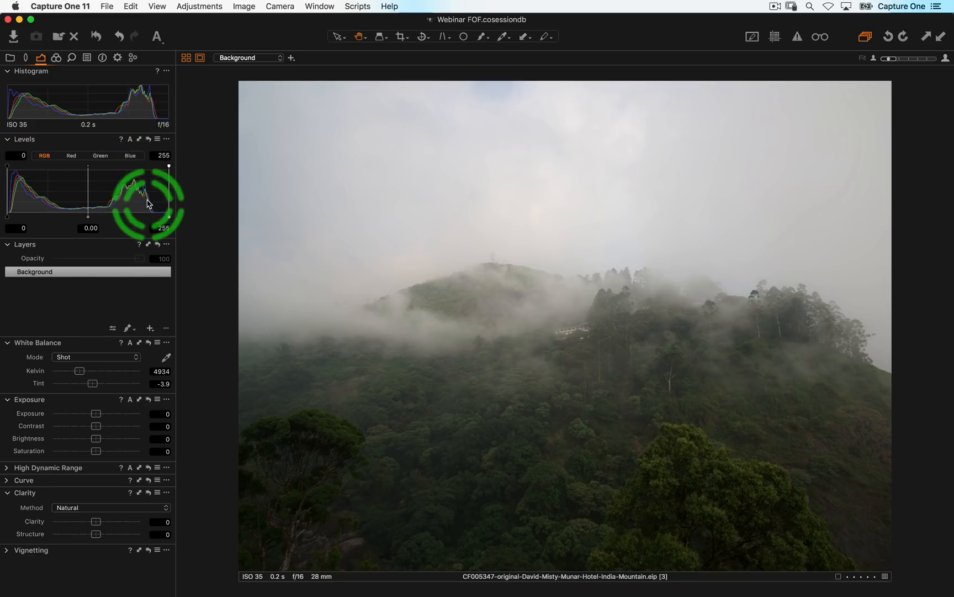
# Raise the photo's exposure to 0.5 and set the High Dynamic Range highlight recovery to 41
pyautogui.moveTo(96, 413); pyautogui.dragTo(107, 420)
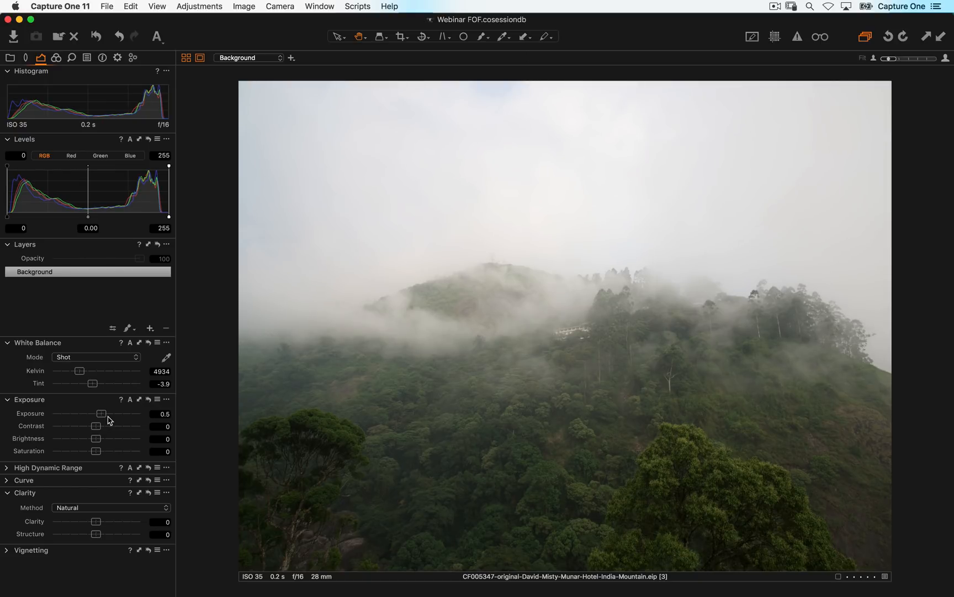
pyautogui.click(14, 469)
pyautogui.moveTo(53, 483); pyautogui.dragTo(90, 490)
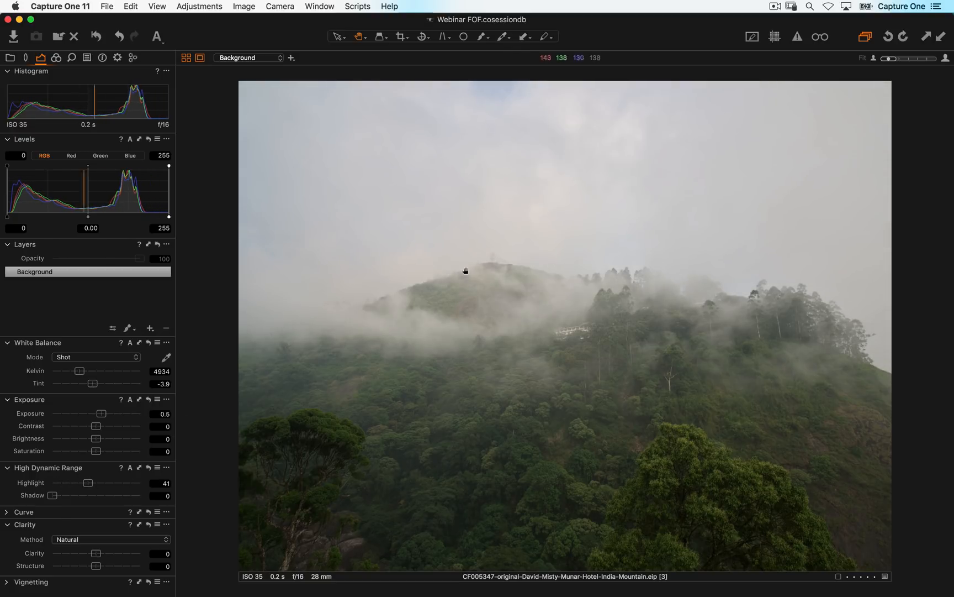
pyautogui.click(438, 220)
# Set the vertical keystone correction to 41.3 and crop the photo's upper and lower edges to 1080 x 683 px
pyautogui.click(26, 58)
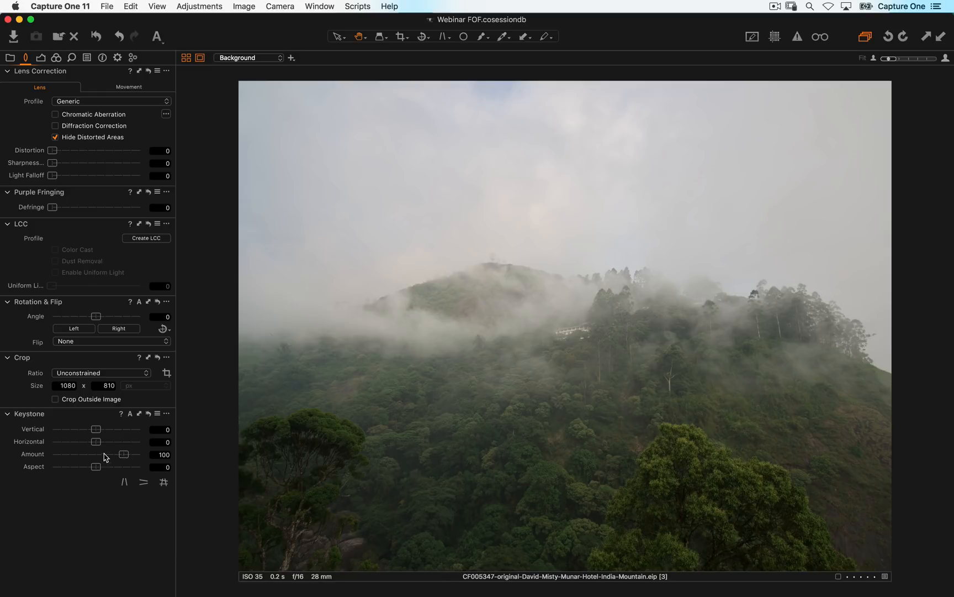
pyautogui.moveTo(96, 430); pyautogui.dragTo(122, 432)
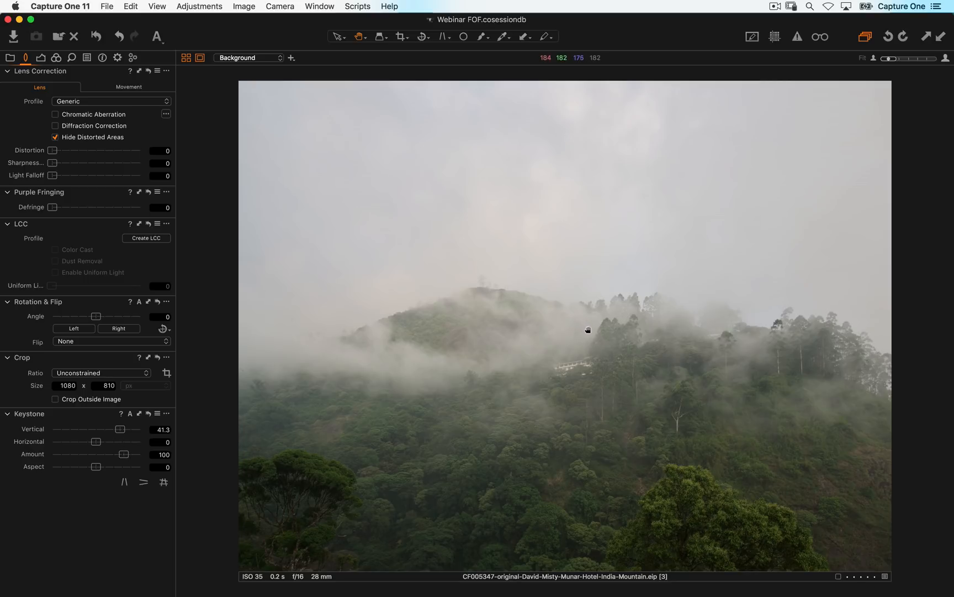
pyautogui.press('c')
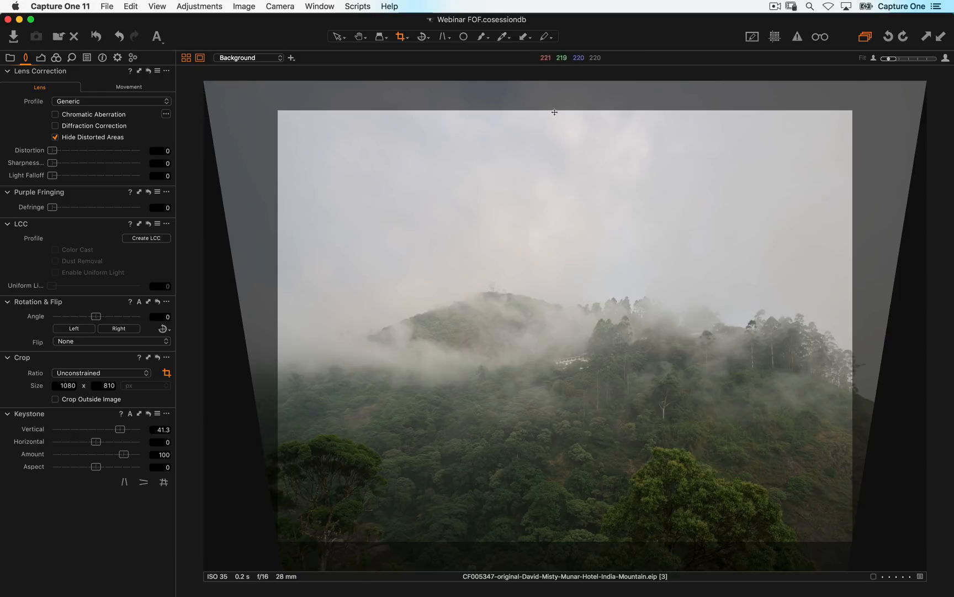
pyautogui.moveTo(555, 111); pyautogui.dragTo(555, 161)
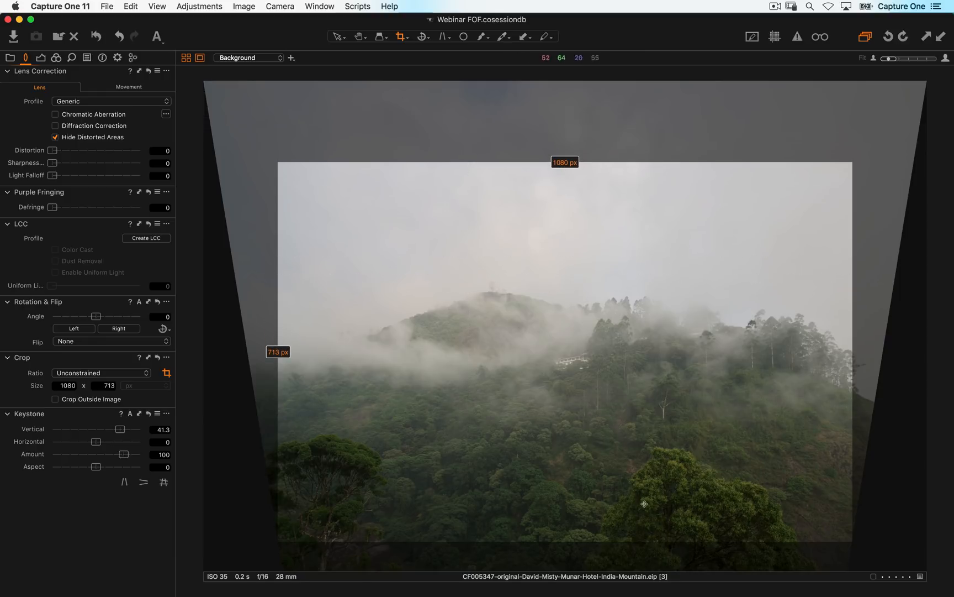
pyautogui.moveTo(609, 540); pyautogui.dragTo(610, 525)
pyautogui.press('h')
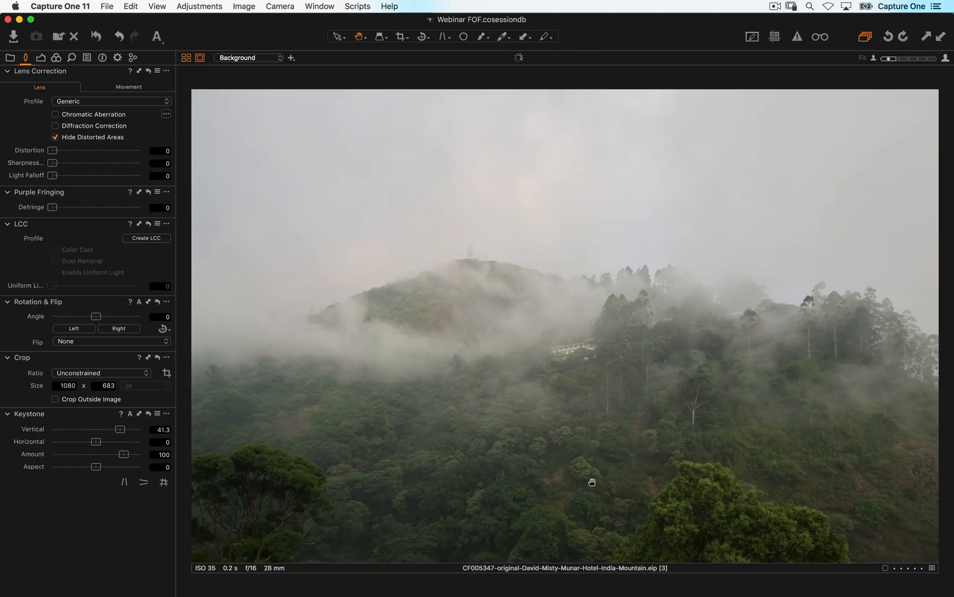
# Set the Background clarity to 51 and adjust its RGB levels to a white point of 233 and midtone of -0.17
pyautogui.click(41, 59)
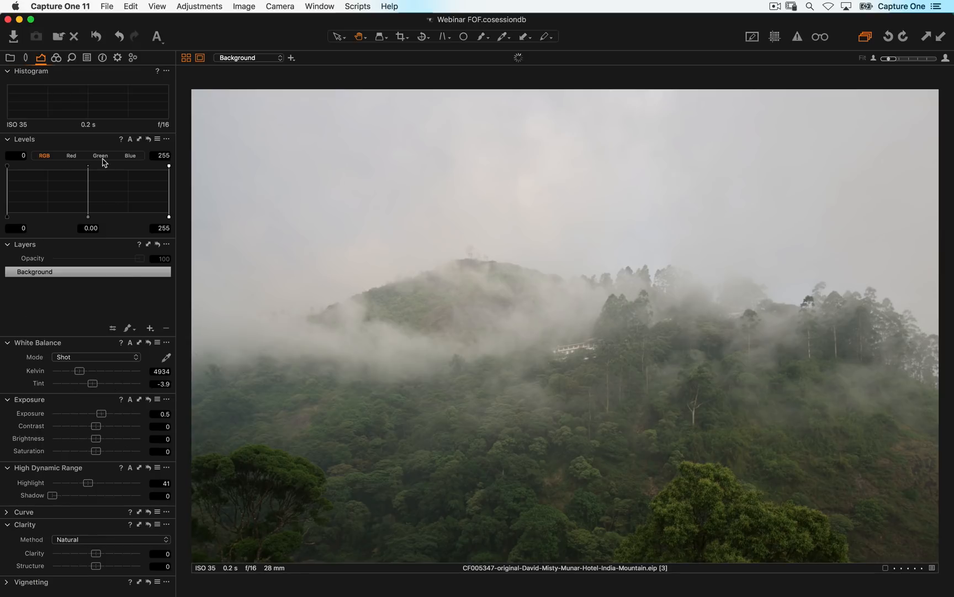
pyautogui.click(97, 554)
pyautogui.moveTo(99, 555); pyautogui.dragTo(119, 557)
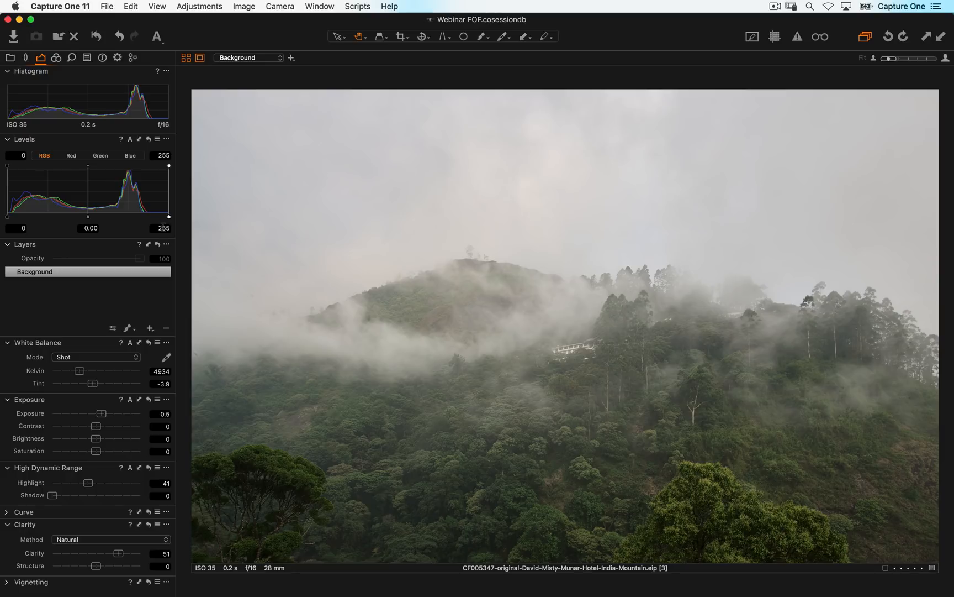
pyautogui.moveTo(169, 216); pyautogui.dragTo(155, 216)
pyautogui.moveTo(82, 217); pyautogui.dragTo(92, 216)
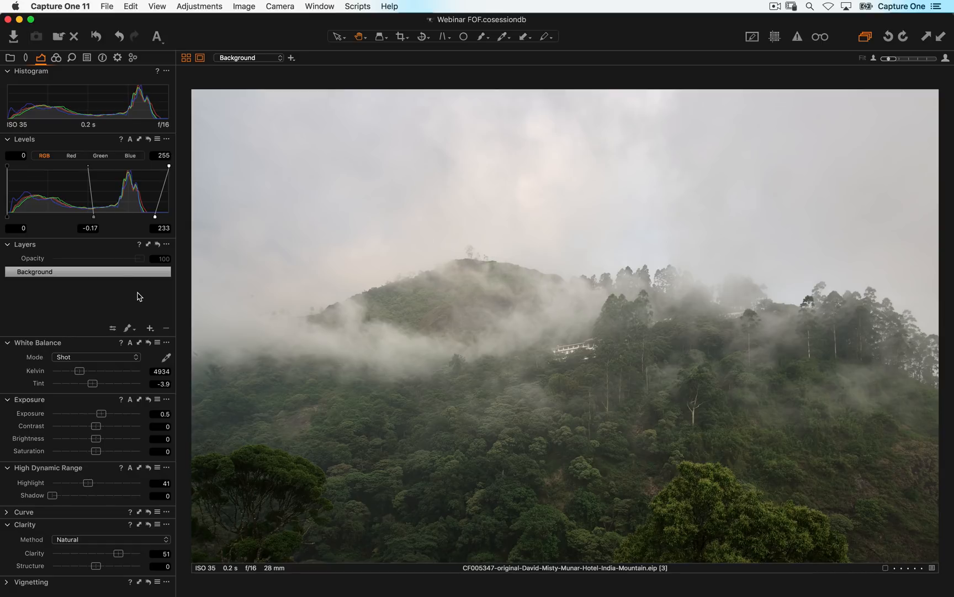
# Add a new adjustment layer and name it Sky
pyautogui.click(150, 329)
pyautogui.click(69, 271)
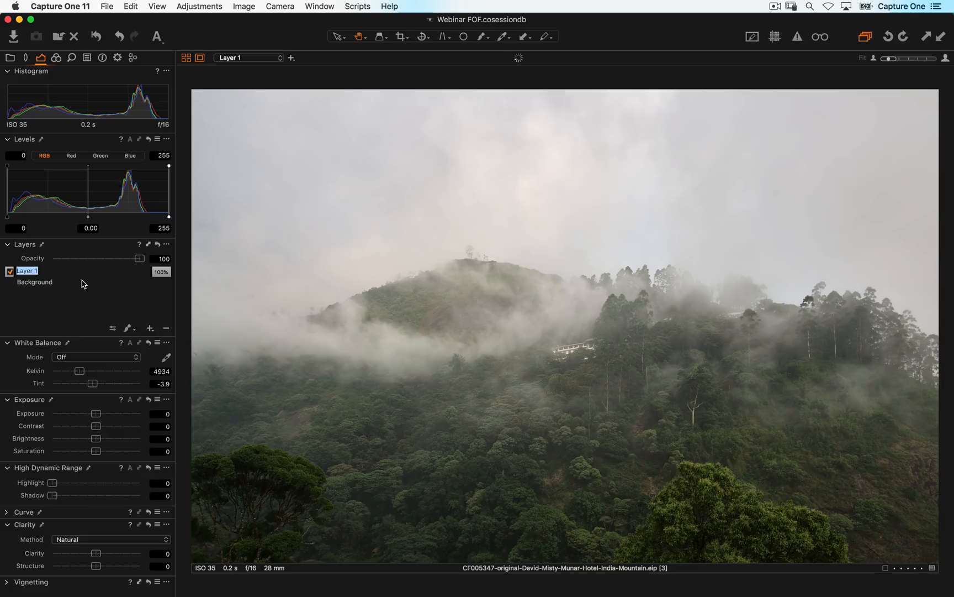
pyautogui.write('Sky')
pyautogui.press('Return')
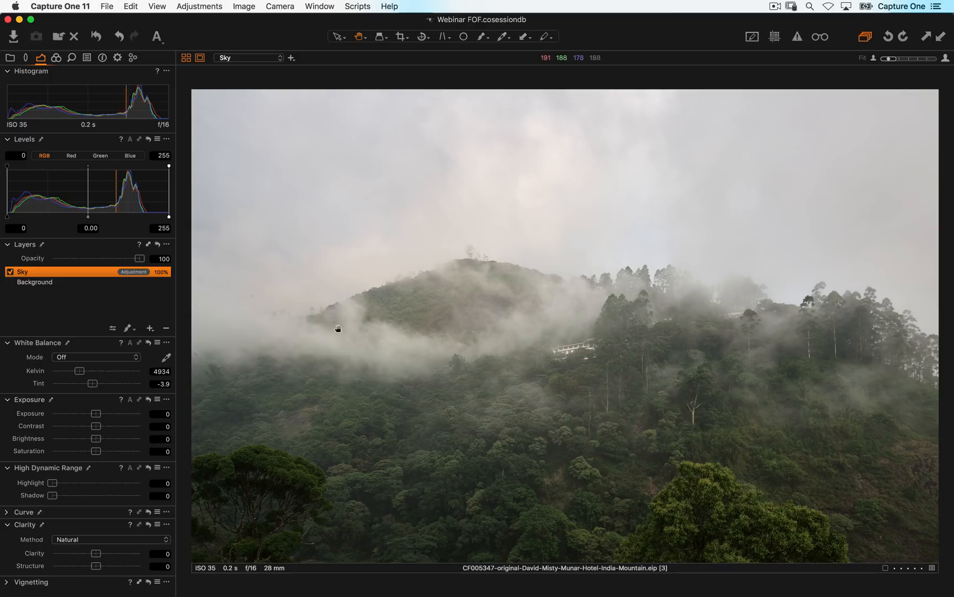
# Draw a straight vertical gradient mask on the Sky layer, fading from above the hill down into the forest, and hide the mask overlay
pyautogui.click(128, 328)
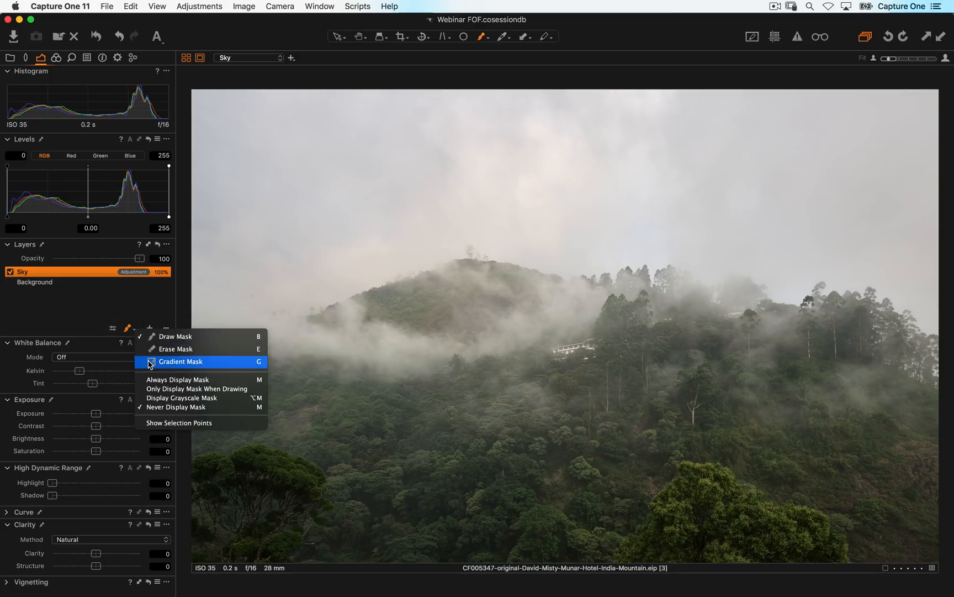
pyautogui.click(149, 362)
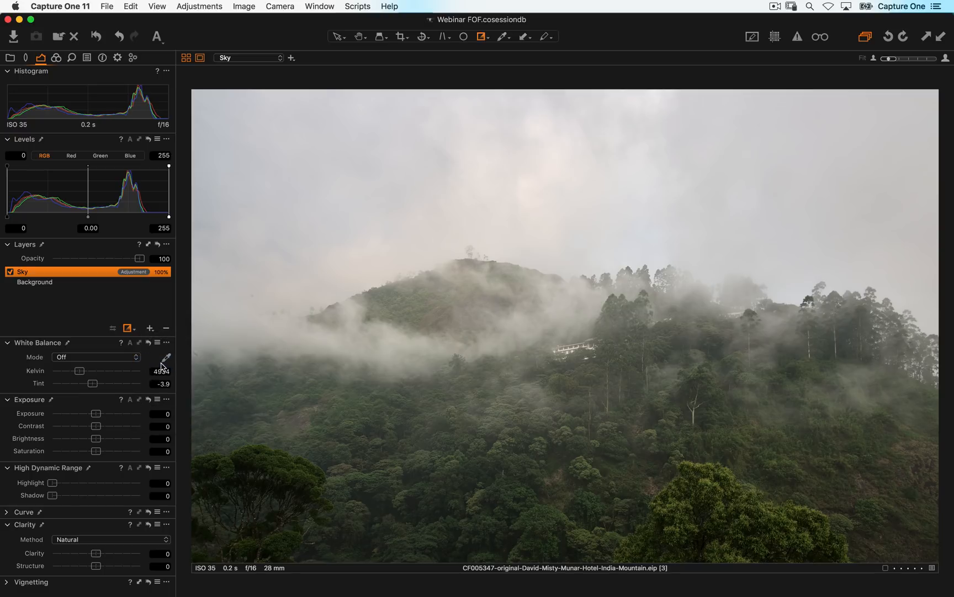
pyautogui.click(527, 179)
pyautogui.moveTo(527, 155); pyautogui.dragTo(544, 374)
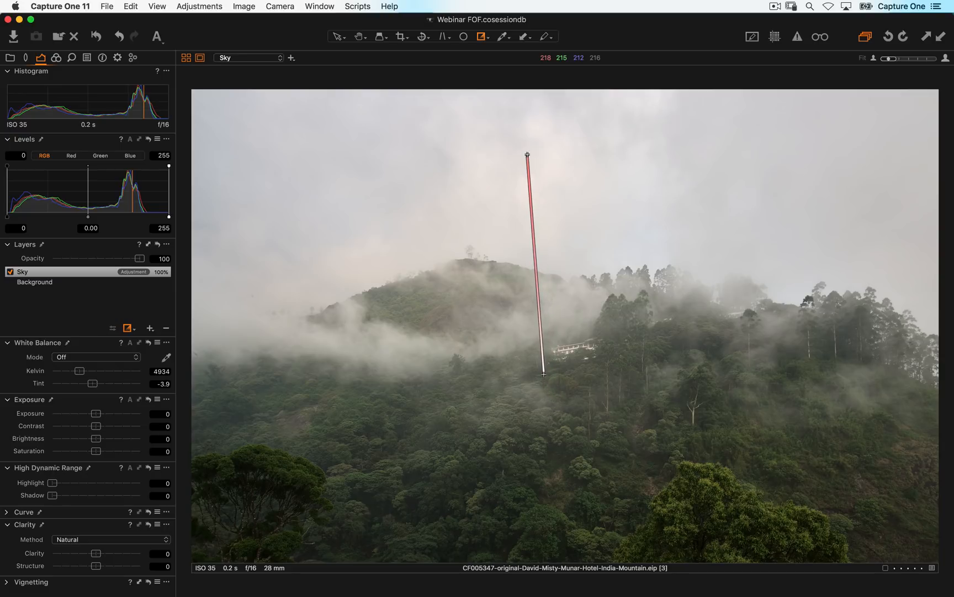
pyautogui.press('shift')
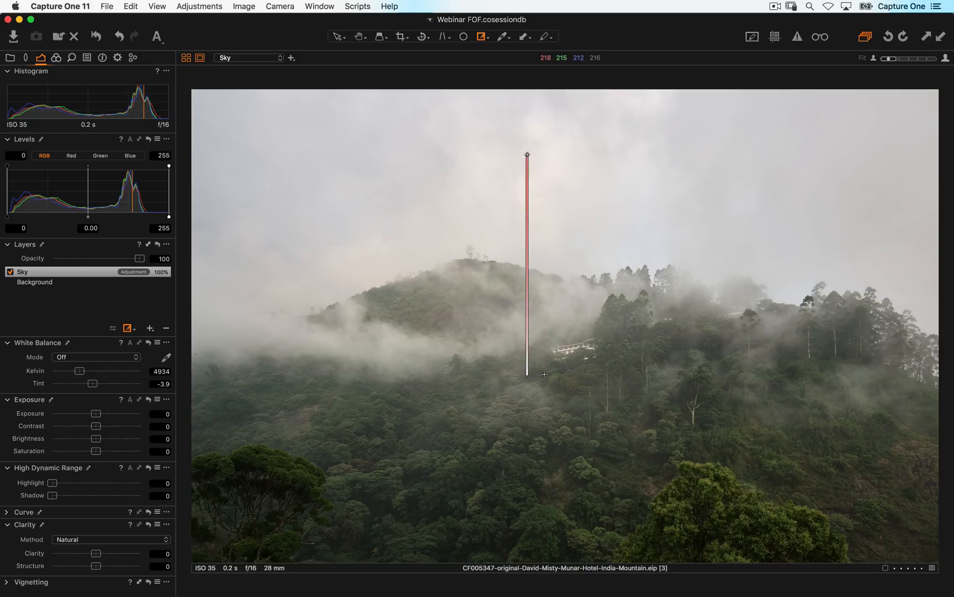
pyautogui.moveTo(544, 374); pyautogui.dragTo(537, 381)
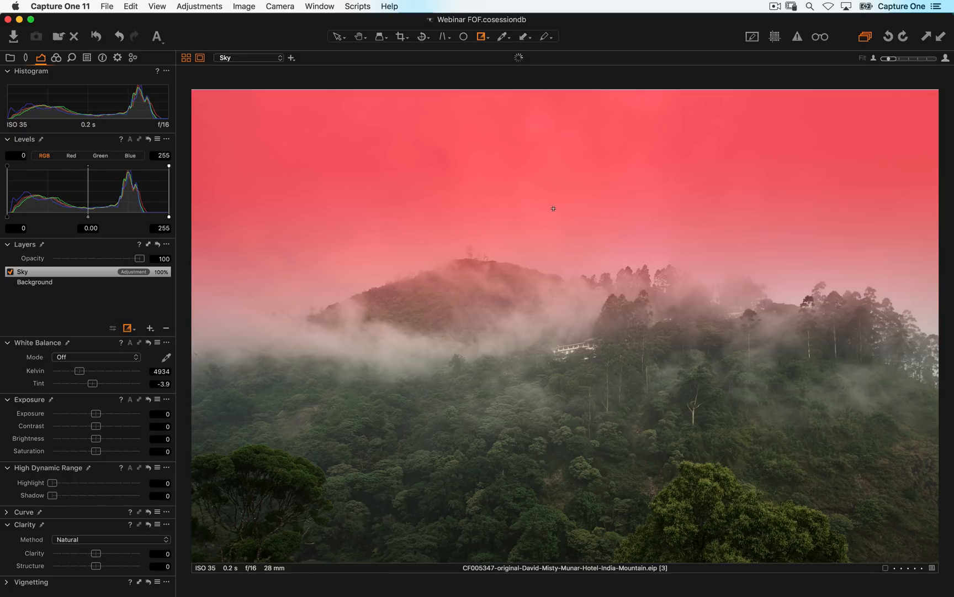
pyautogui.moveTo(554, 208); pyautogui.dragTo(566, 405)
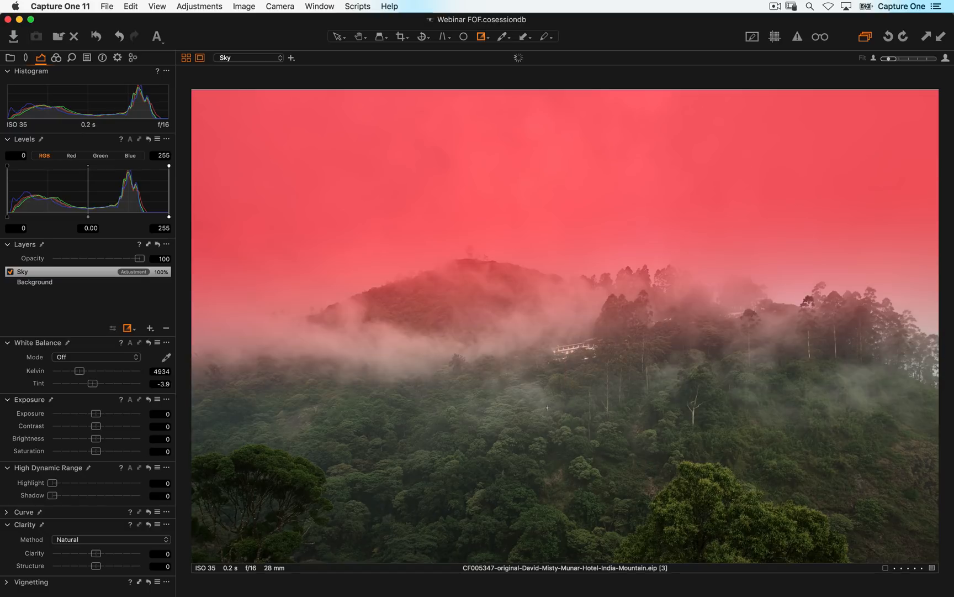
pyautogui.moveTo(533, 135); pyautogui.dragTo(562, 288)
pyautogui.moveTo(545, 210); pyautogui.dragTo(573, 398)
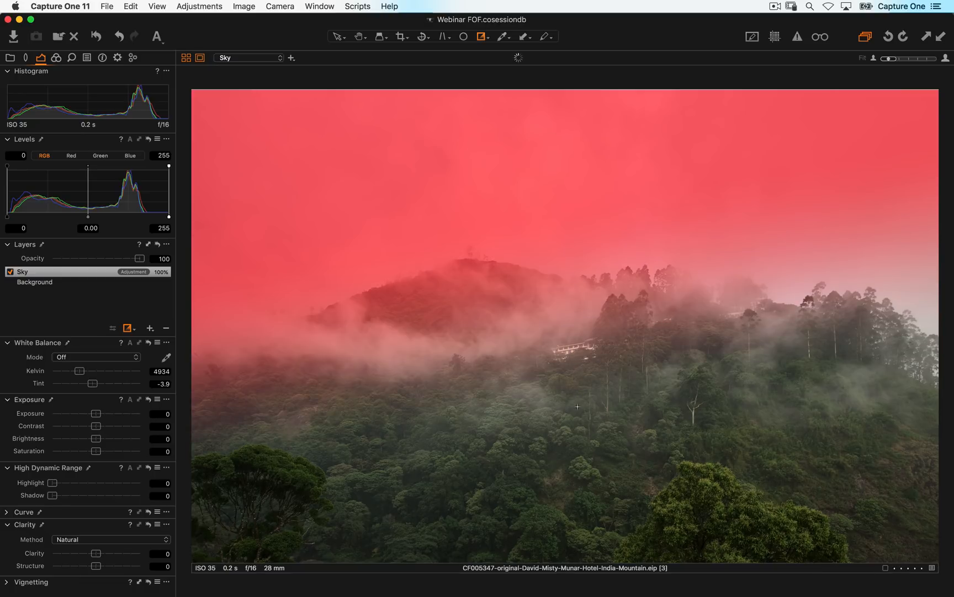
pyautogui.moveTo(583, 219); pyautogui.dragTo(584, 442)
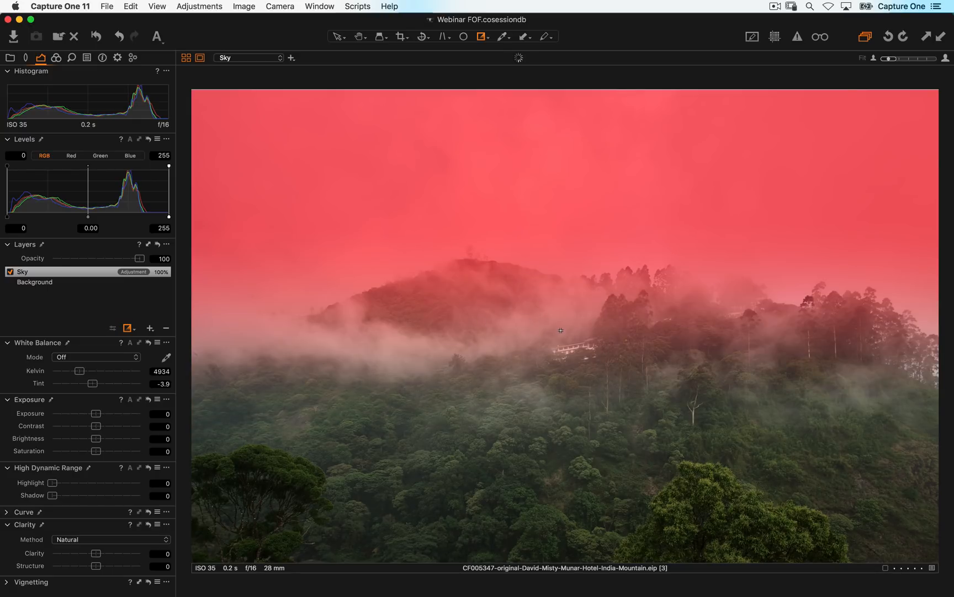
pyautogui.press('m')
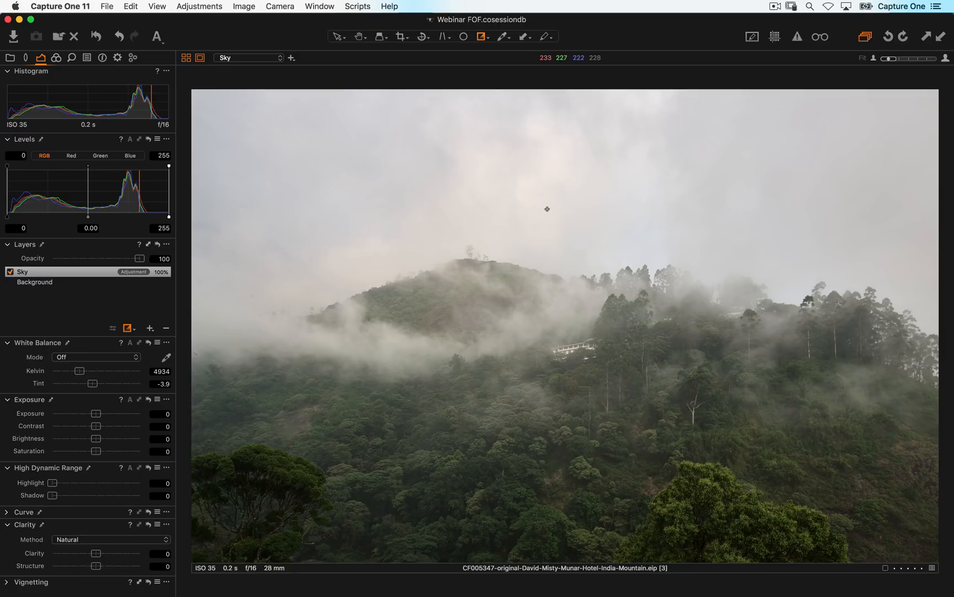
# Set the Sky layer's clarity to 88 and its exposure to -0.14
pyautogui.click(98, 553)
pyautogui.click(59, 283)
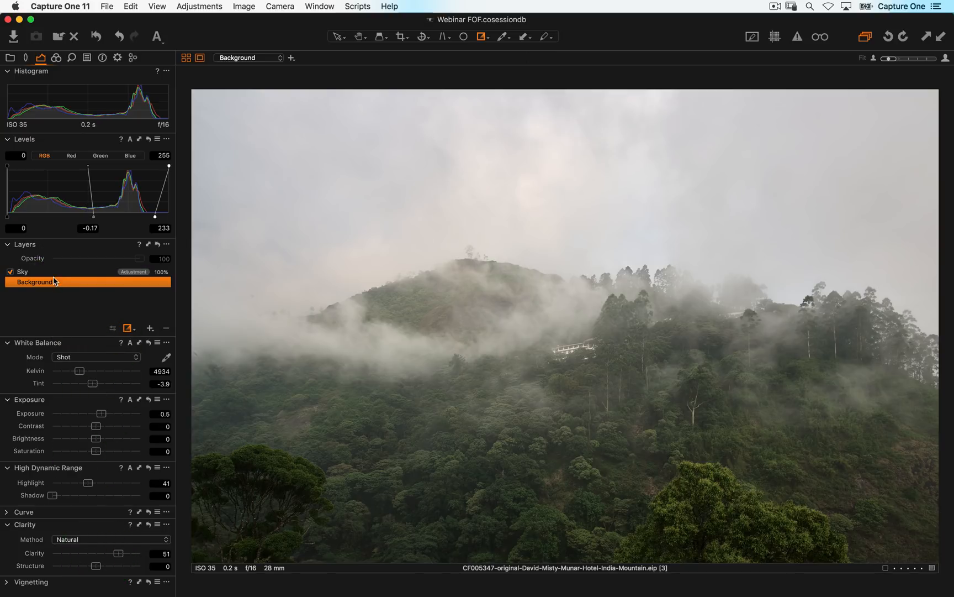
pyautogui.click(51, 271)
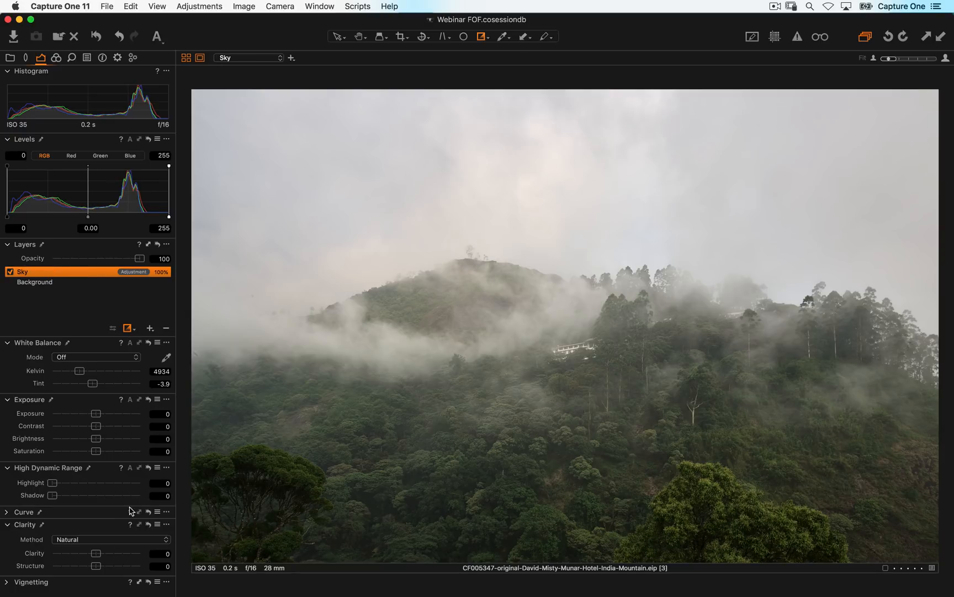
pyautogui.moveTo(96, 554); pyautogui.dragTo(138, 560)
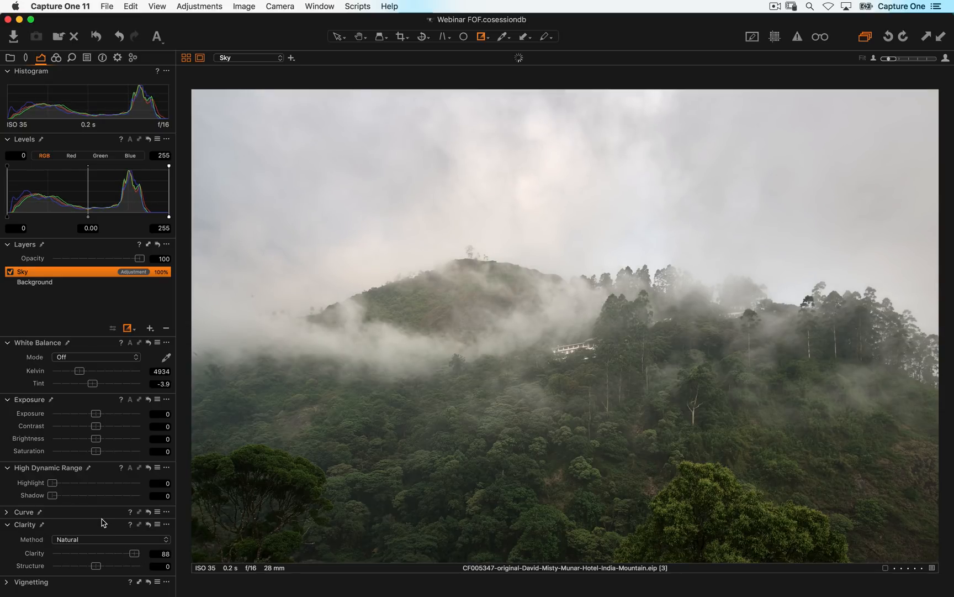
pyautogui.click(96, 418)
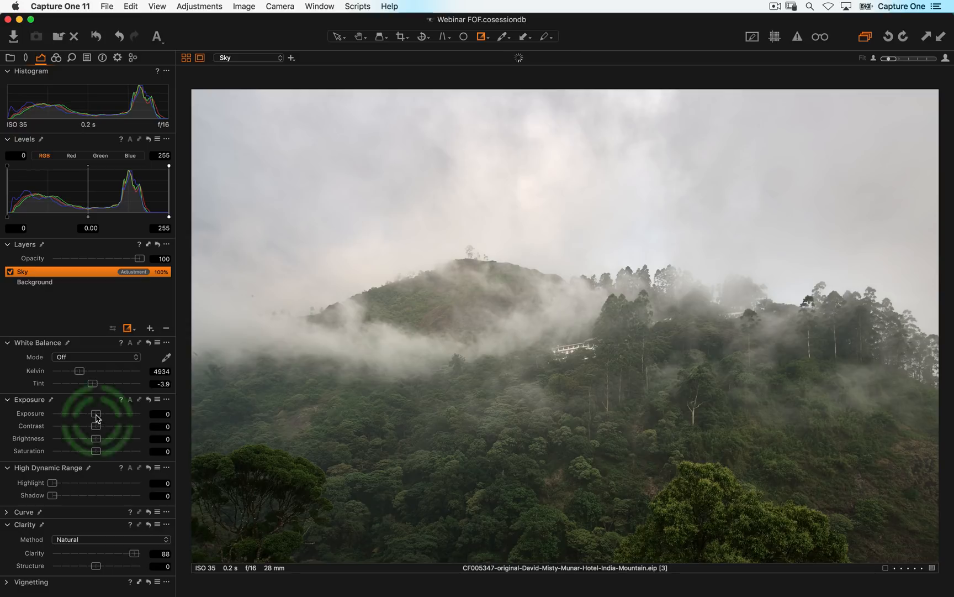
pyautogui.moveTo(96, 417); pyautogui.dragTo(94, 414)
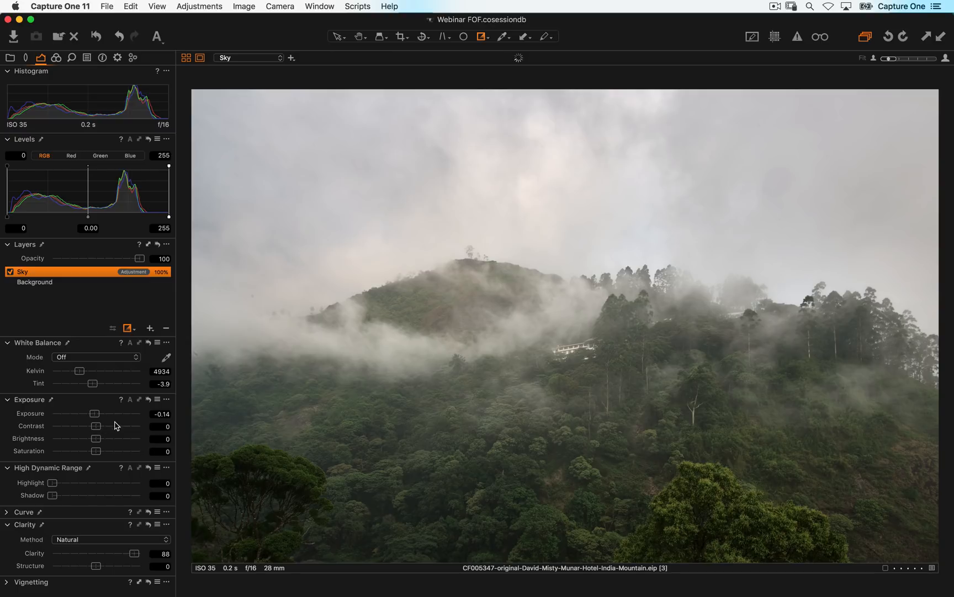
# Set the Sky layer's highlight recovery to 6 and sample the bluish-grey cloud tone with the advanced Color Editor
pyautogui.moveTo(53, 486)
pyautogui.mouseDown()
pyautogui.moveTo(81, 489)
pyautogui.moveTo(60, 485)
pyautogui.mouseUp()
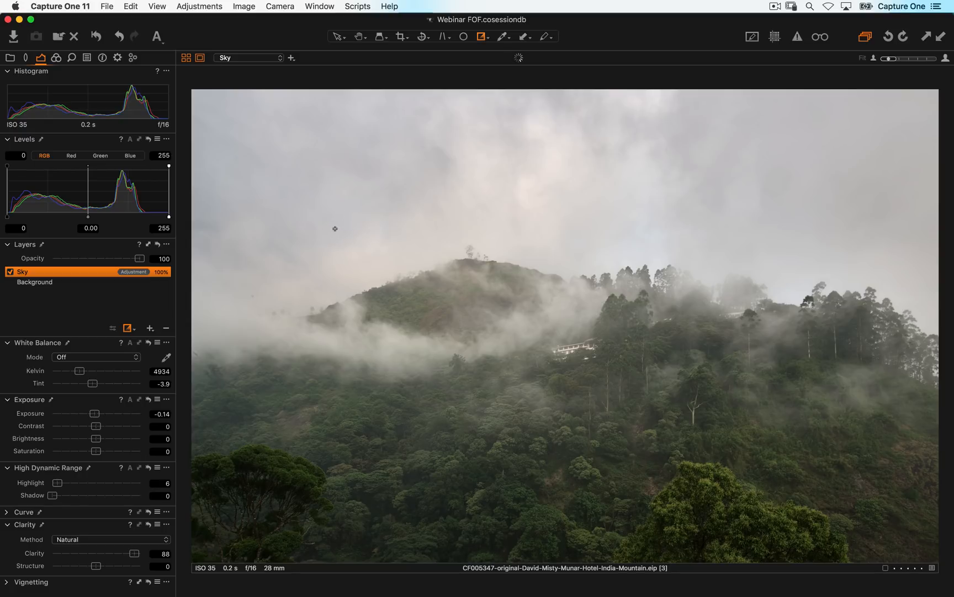
pyautogui.click(57, 58)
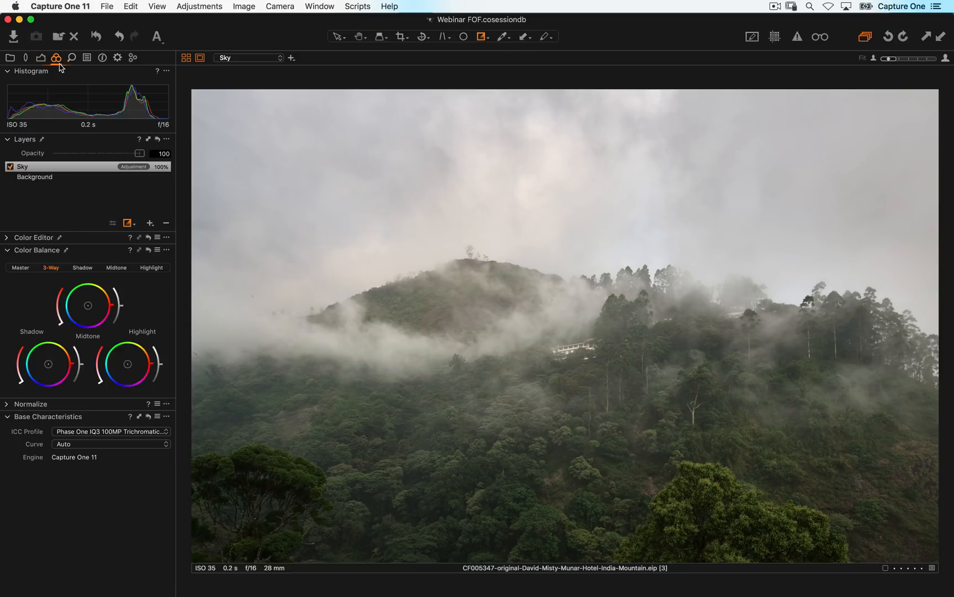
pyautogui.click(15, 238)
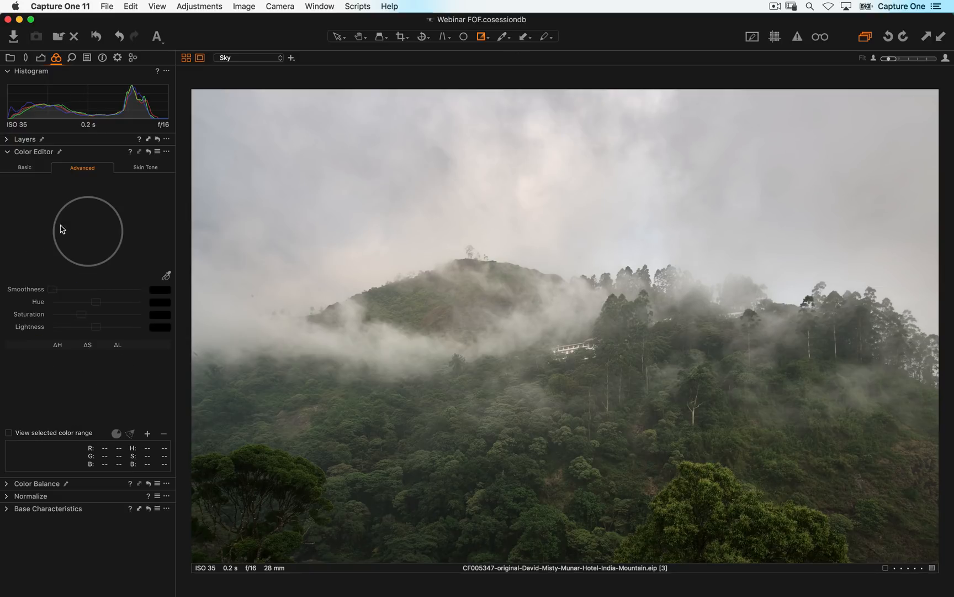
pyautogui.click(94, 173)
pyautogui.click(167, 276)
pyautogui.click(339, 211)
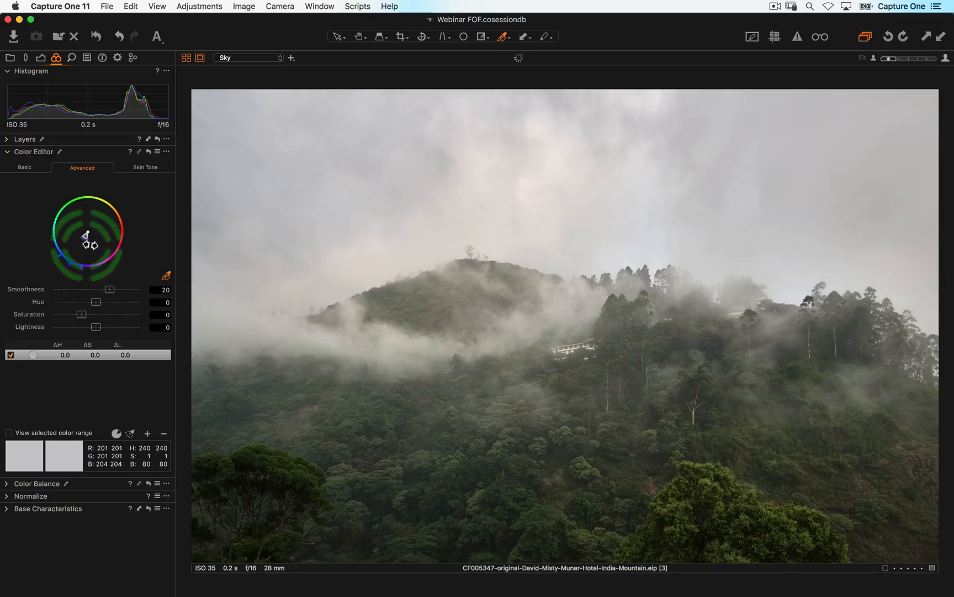
# Expand the picked blue slice across the full saturation range, and set its saturation to 200 and lightness to -100
pyautogui.click(131, 435)
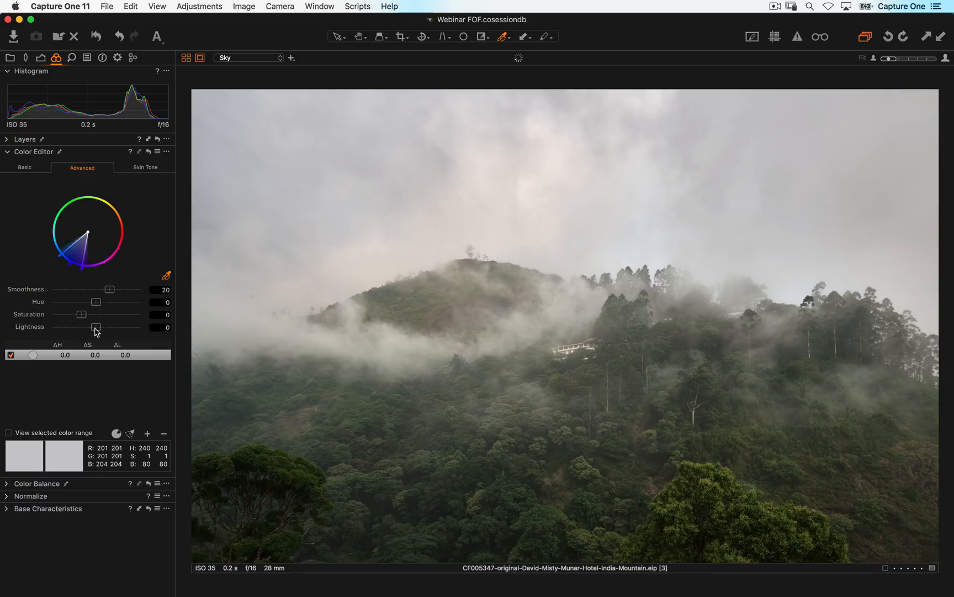
pyautogui.moveTo(96, 328); pyautogui.dragTo(186, 315)
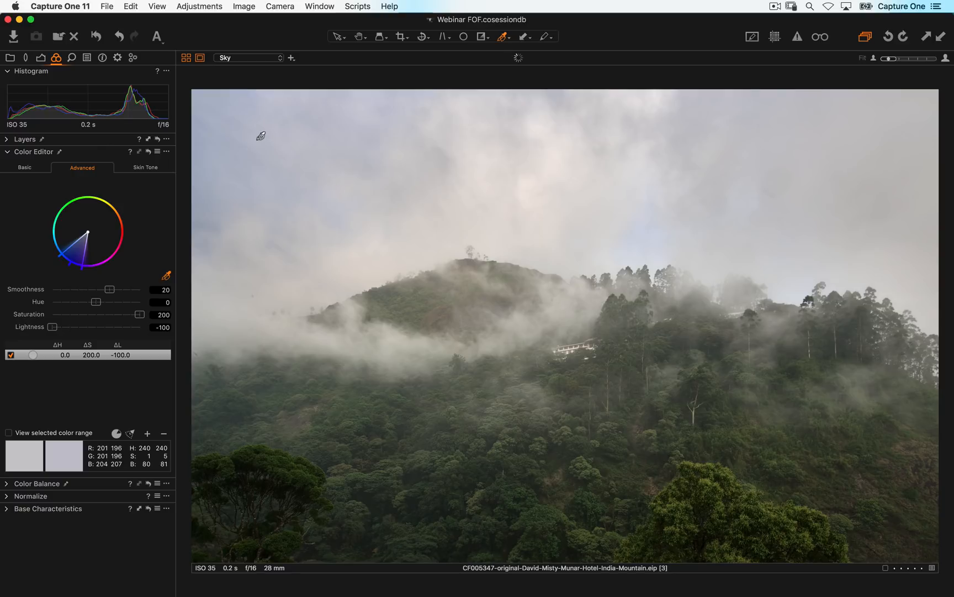
# Toggle the Sky layer off and on to compare the image with and without its adjustments
pyautogui.click(42, 58)
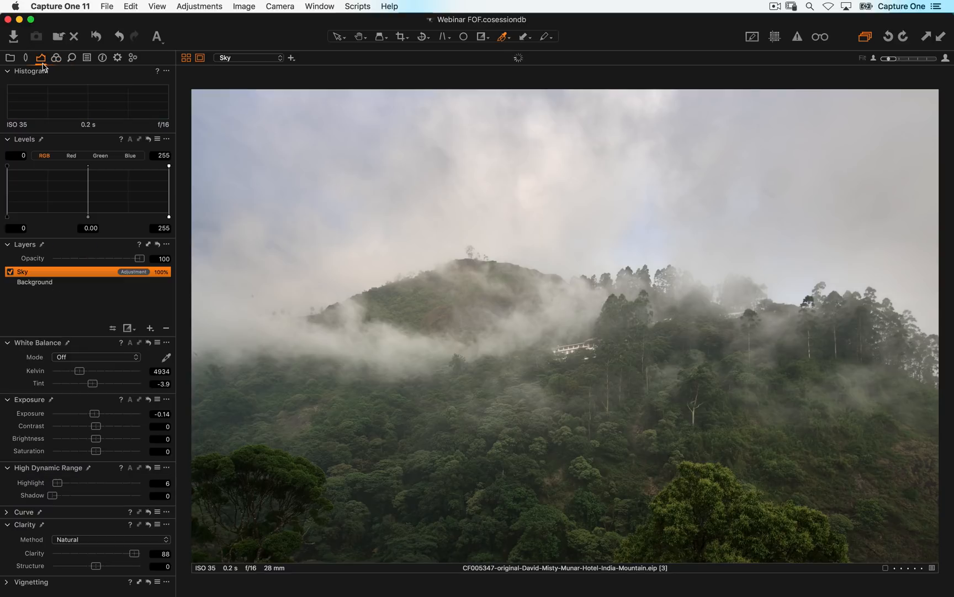
pyautogui.click(10, 272)
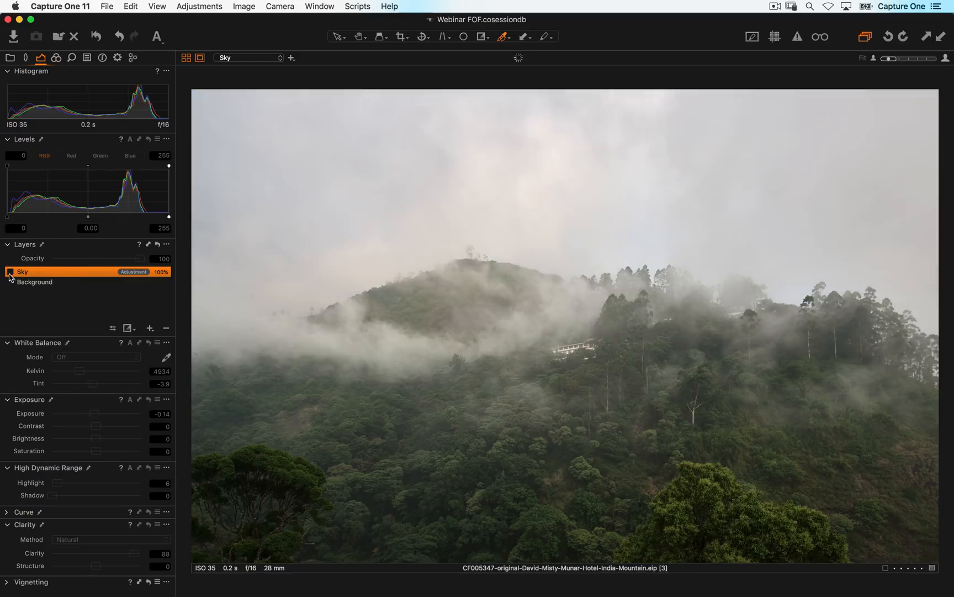
pyautogui.click(10, 272)
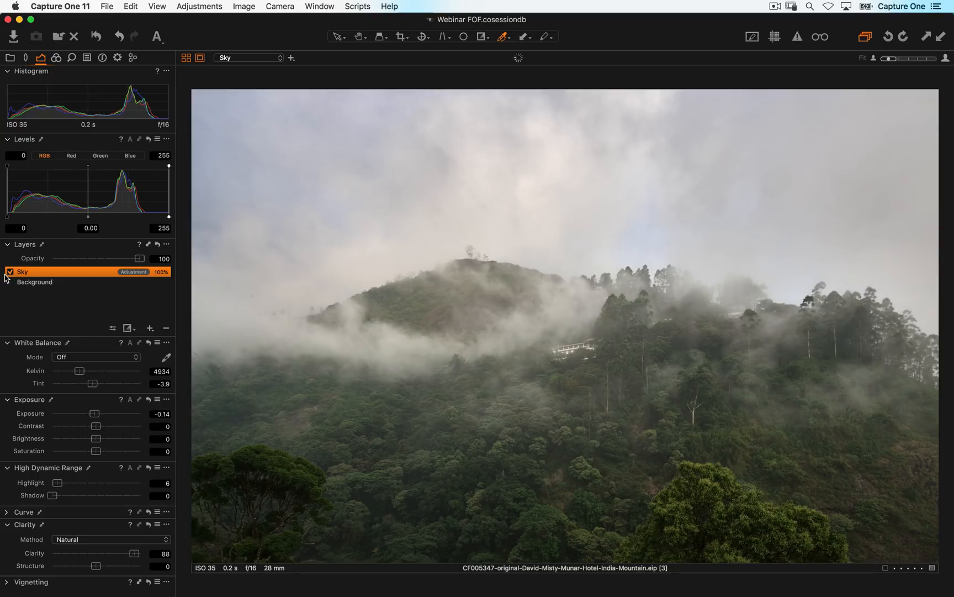
pyautogui.click(10, 272)
pyautogui.click(10, 273)
pyautogui.moveTo(523, 374); pyautogui.dragTo(535, 414)
# Add a new adjustment layer and name it Hills
pyautogui.click(150, 328)
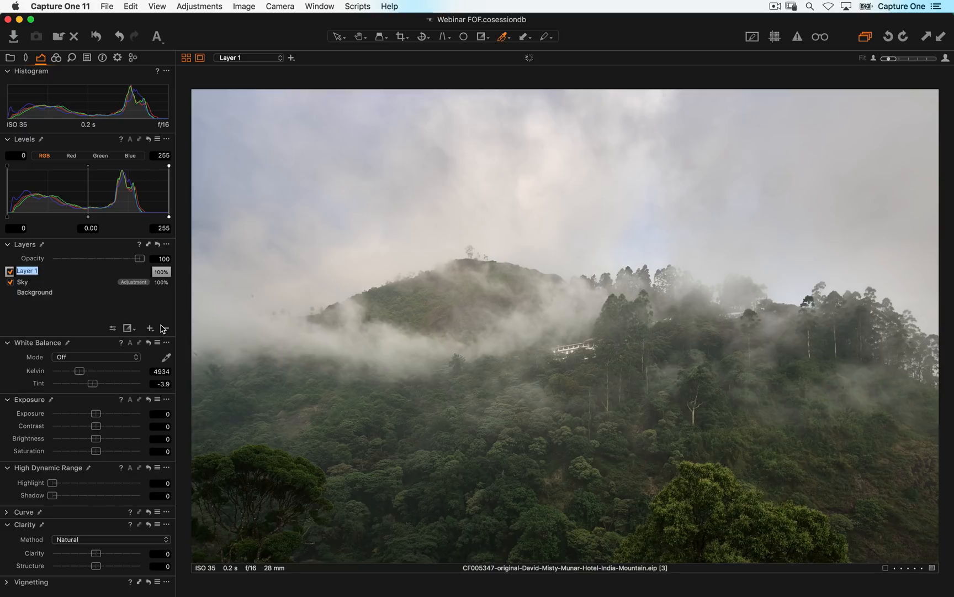
pyautogui.write('Hills')
pyautogui.press('Return')
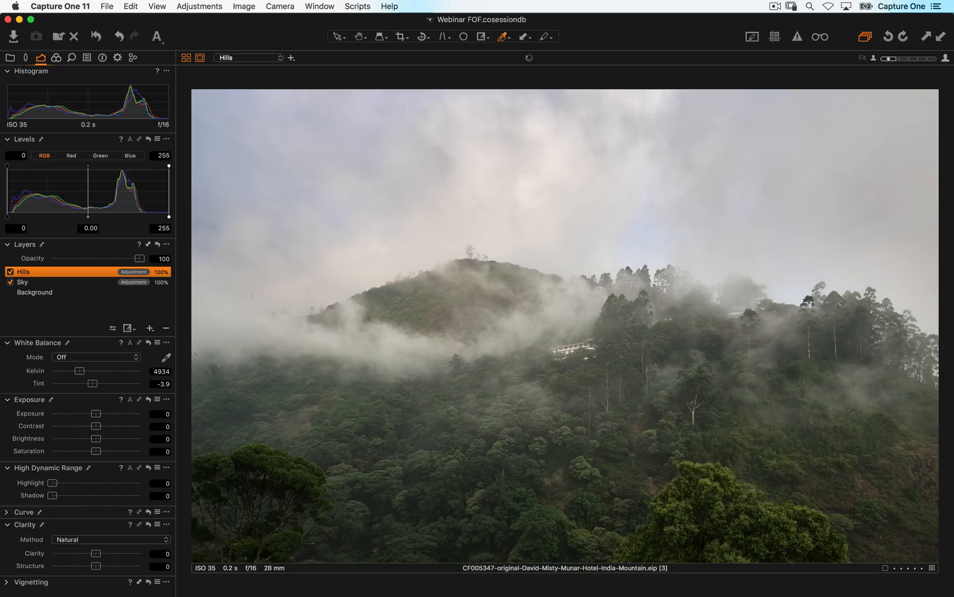
# Copy the Sky layer's mask to the Hills layer and invert it, checking its coverage with the mask overlay
pyautogui.rightClick(75, 273)
pyautogui.moveTo(133, 329)
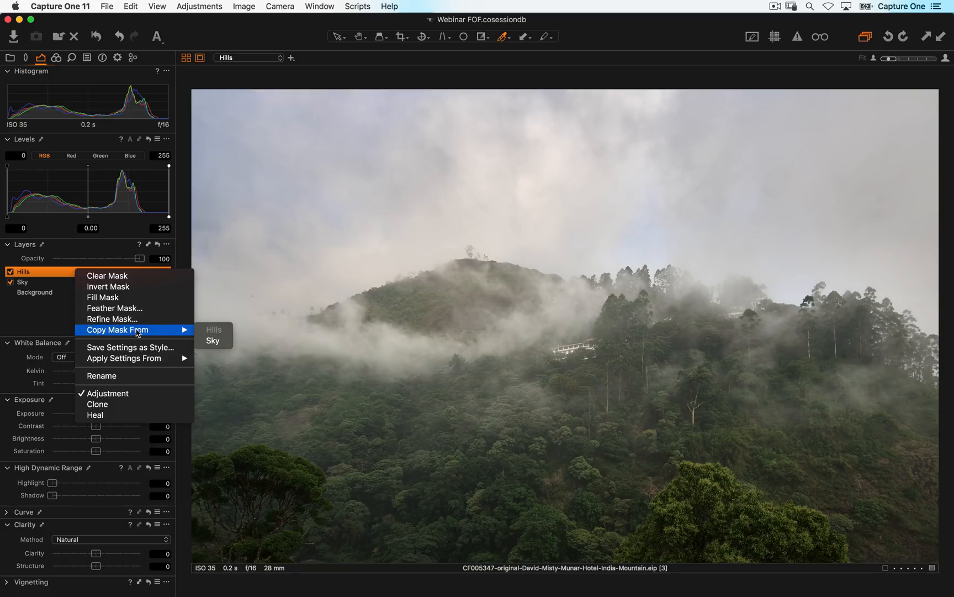
pyautogui.click(217, 342)
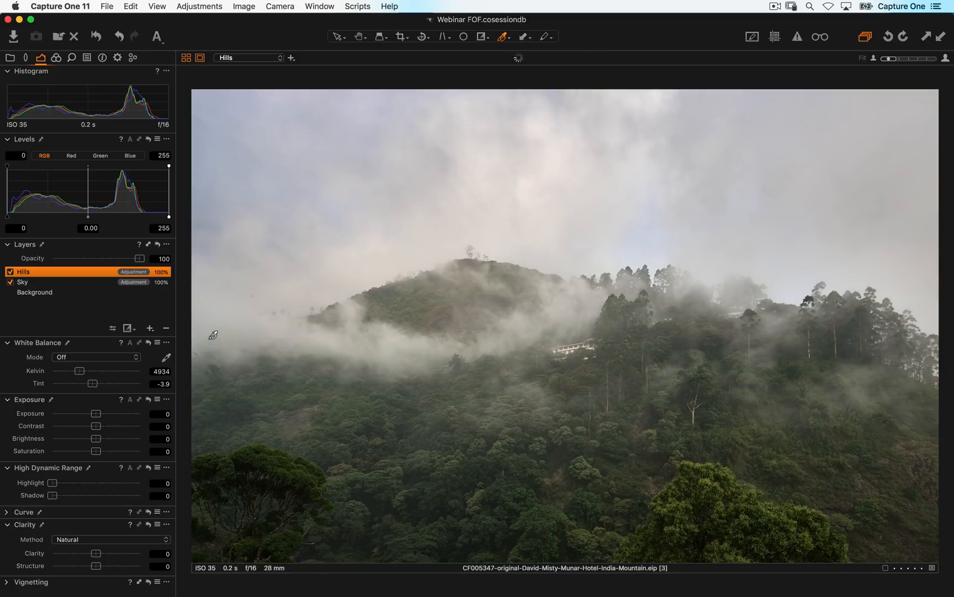
pyautogui.rightClick(83, 272)
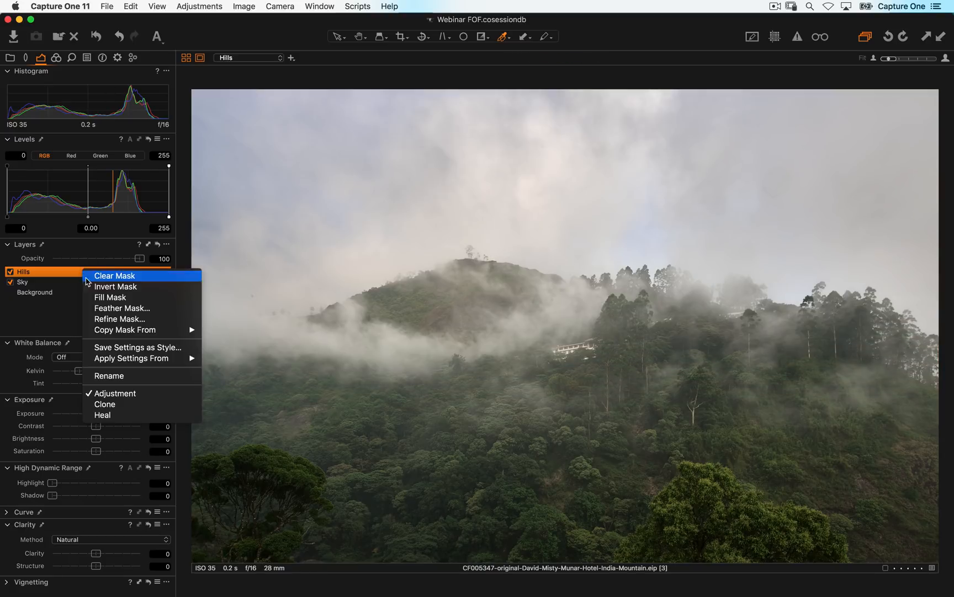
pyautogui.click(130, 288)
pyautogui.click(135, 288)
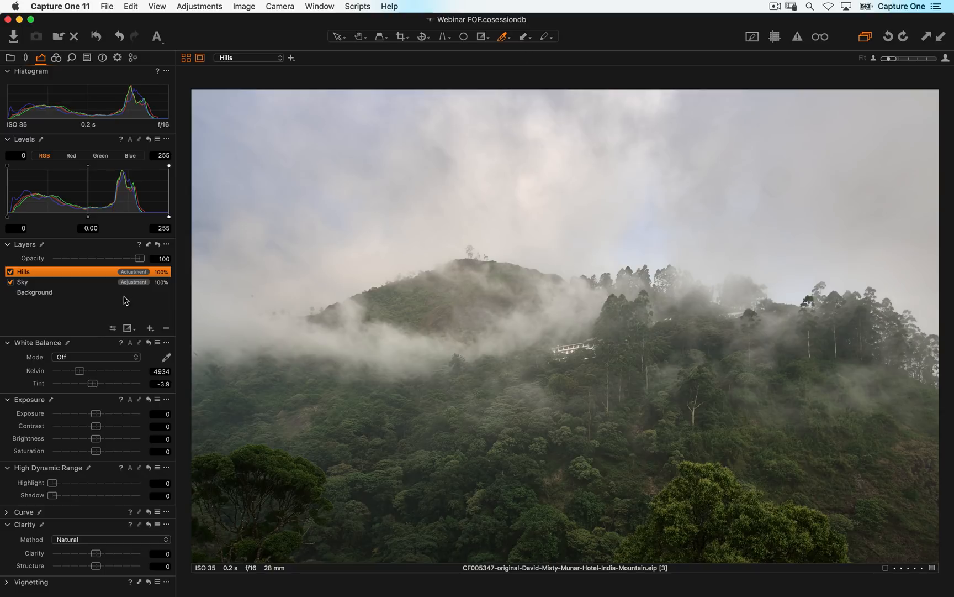
pyautogui.press('m')
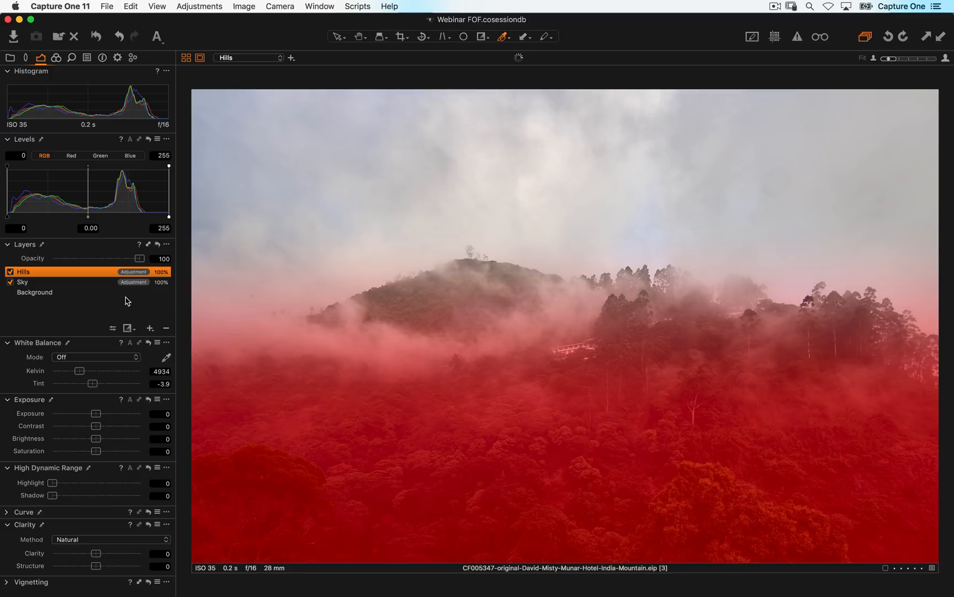
pyautogui.press('m')
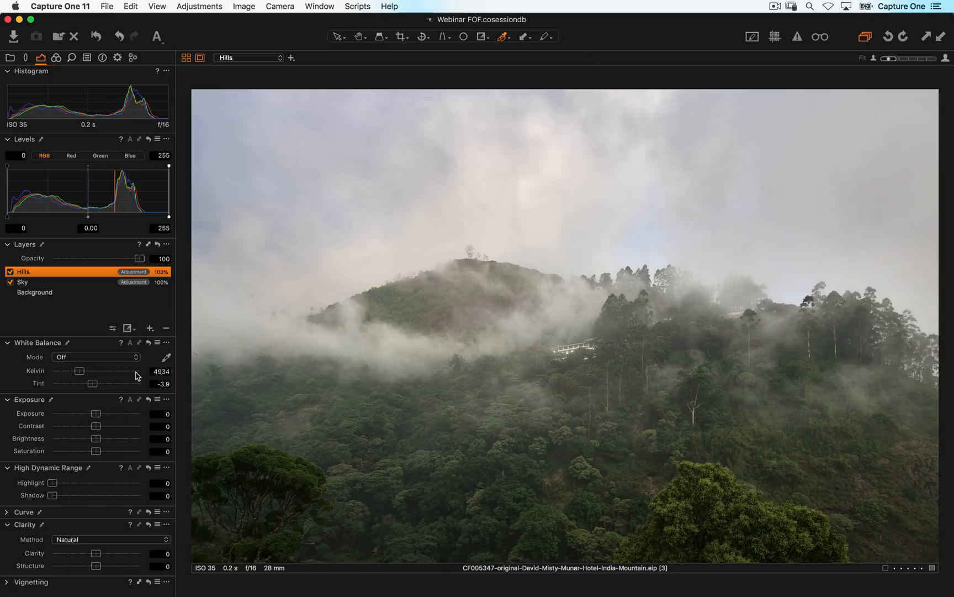
# Set the Hills layer's clarity to 76 and structure to 18, checking the detail around the hotel at 100%
pyautogui.moveTo(96, 556); pyautogui.dragTo(131, 559)
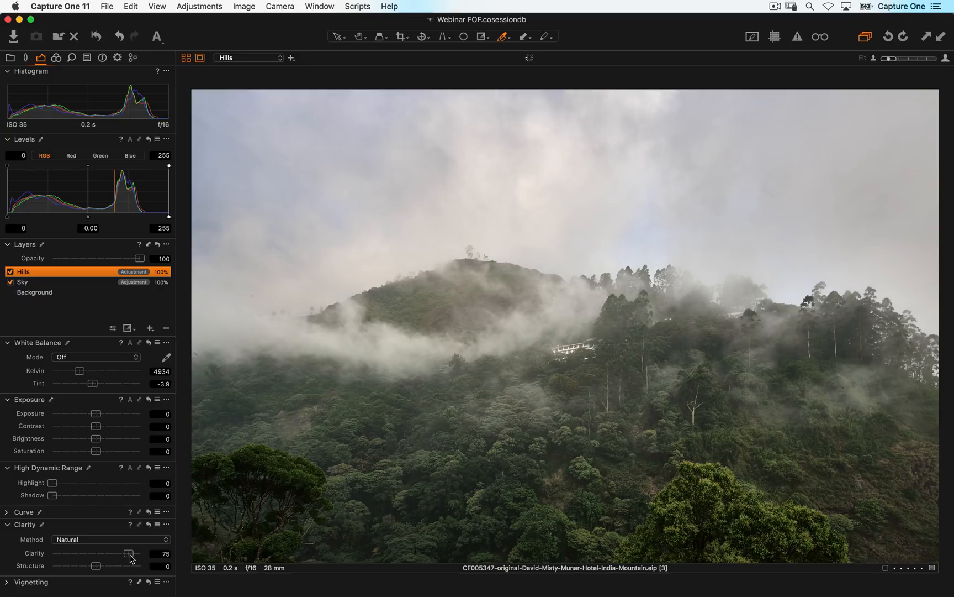
pyautogui.press('h')
pyautogui.doubleClick(577, 359)
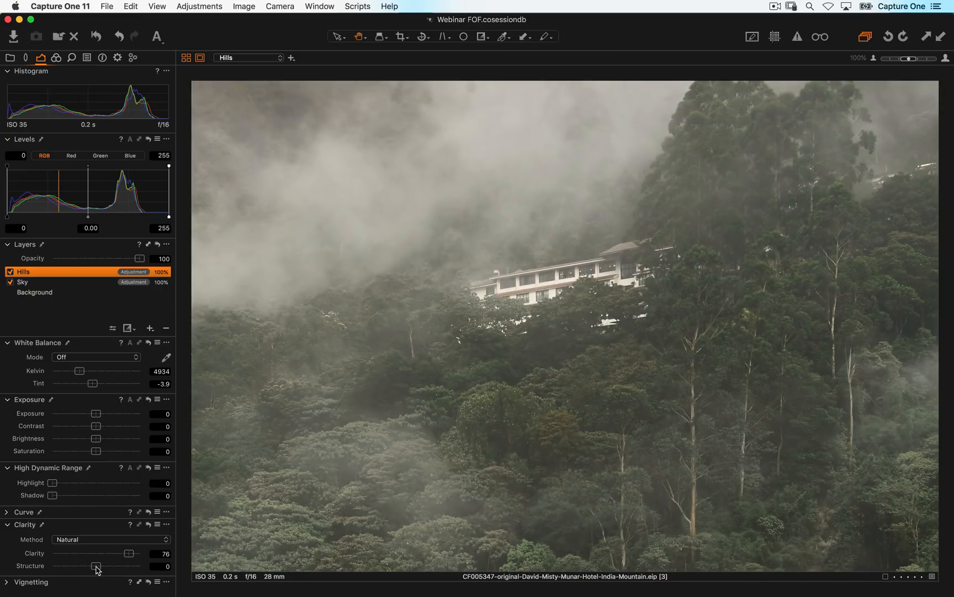
pyautogui.moveTo(97, 568); pyautogui.dragTo(102, 569)
pyautogui.moveTo(101, 567)
pyautogui.mouseDown()
pyautogui.moveTo(124, 568)
pyautogui.moveTo(105, 568)
pyautogui.mouseUp()
pyautogui.click(492, 352)
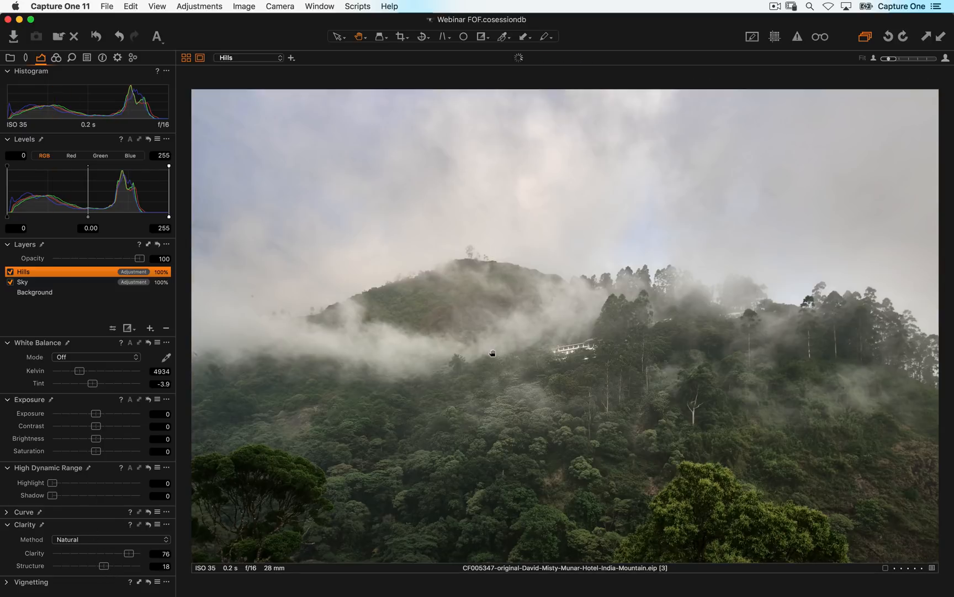
# Set the Background's contrast to 5
pyautogui.click(55, 293)
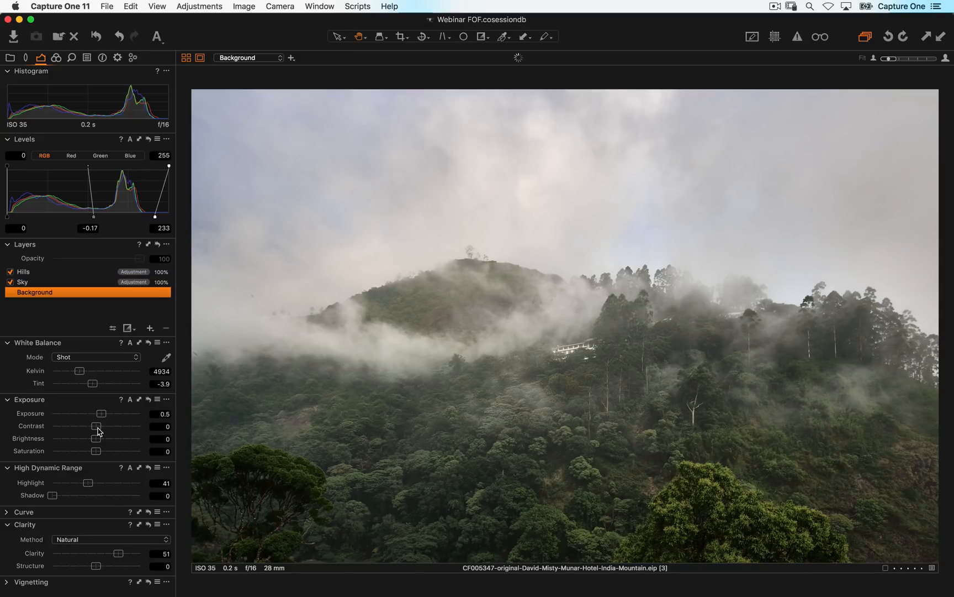
pyautogui.moveTo(99, 431); pyautogui.dragTo(102, 431)
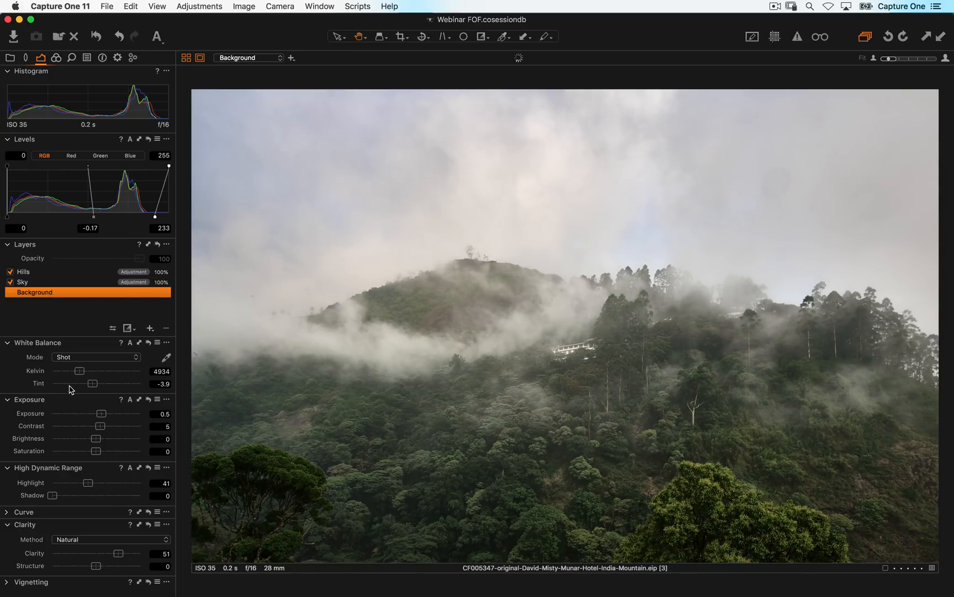
# Toggle the Sky and Hills layers off and on in turn to examine what each contributes
pyautogui.click(31, 282)
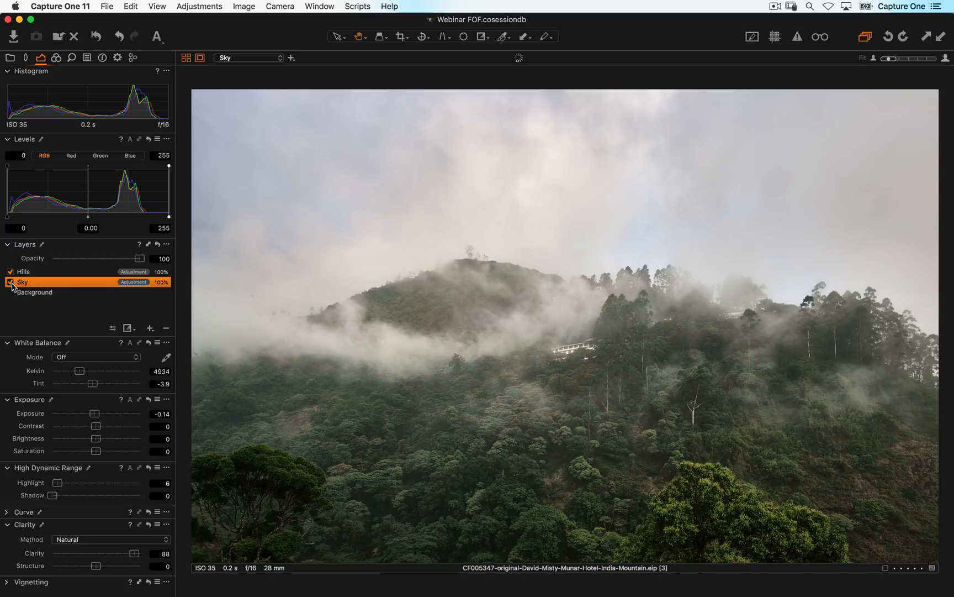
pyautogui.click(9, 283)
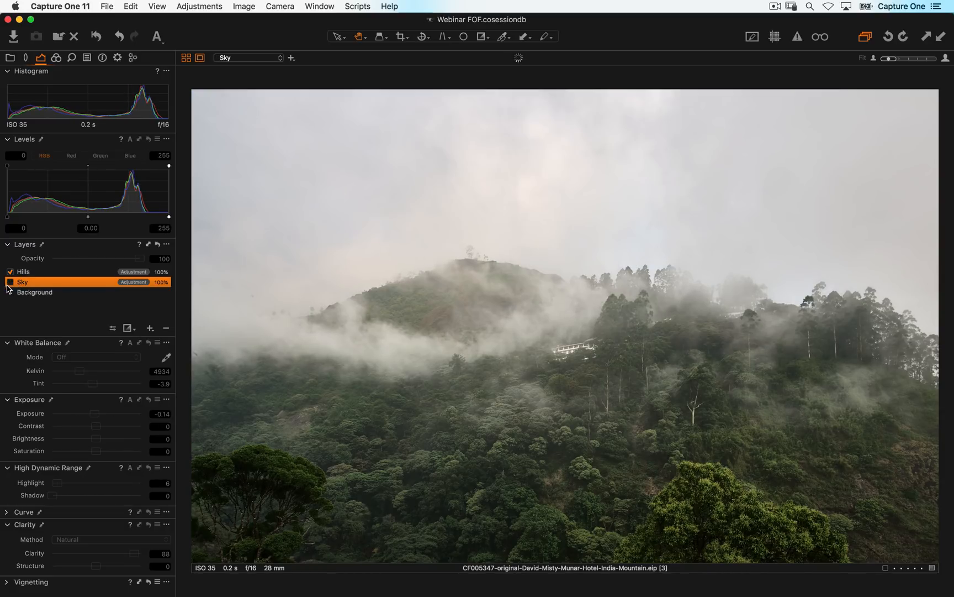
pyautogui.click(10, 282)
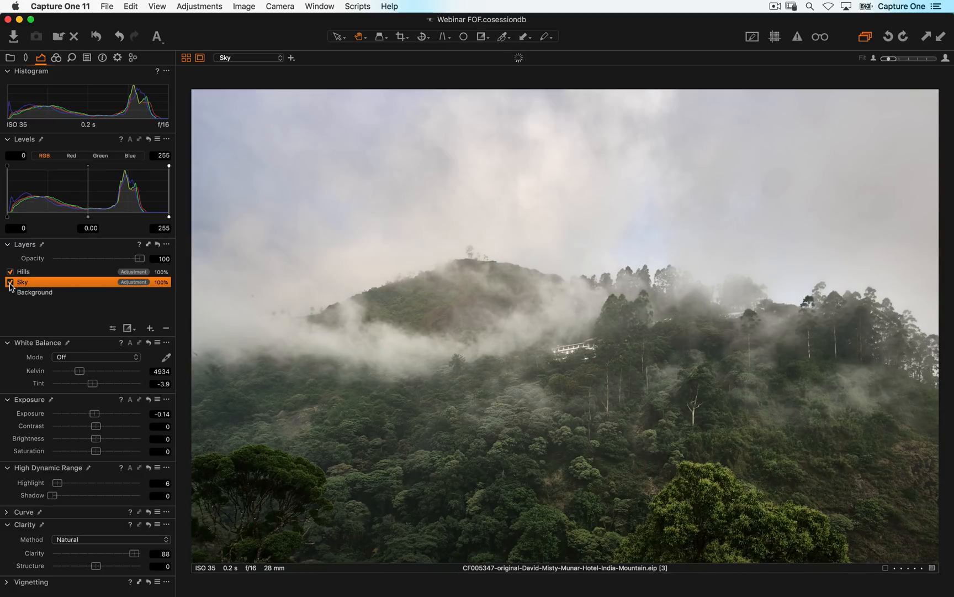
pyautogui.click(22, 272)
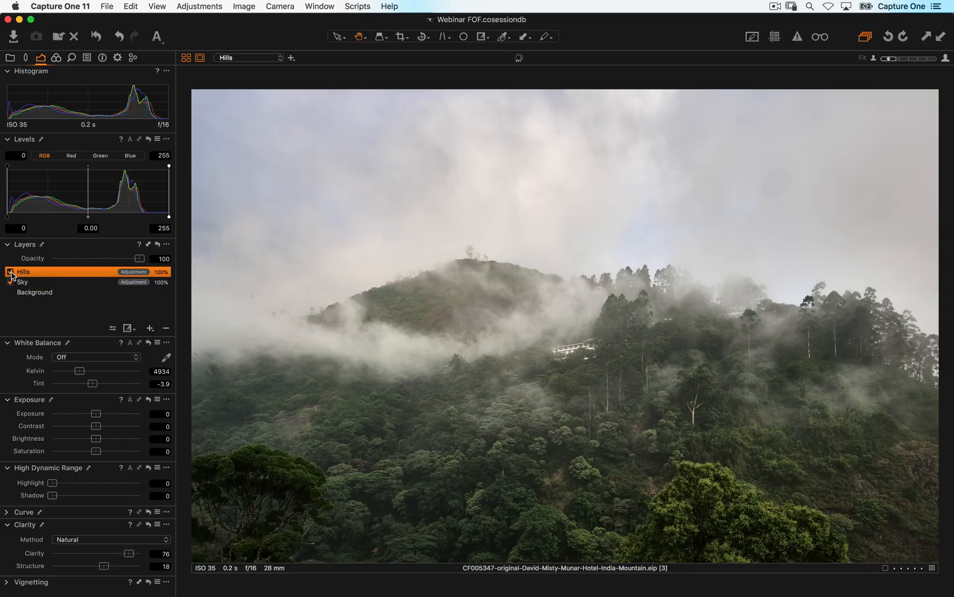
pyautogui.click(10, 271)
pyautogui.click(10, 272)
# Temporarily preview the image without any adjustments to compare it with the edited version
pyautogui.click(96, 37)
pyautogui.click(95, 37)
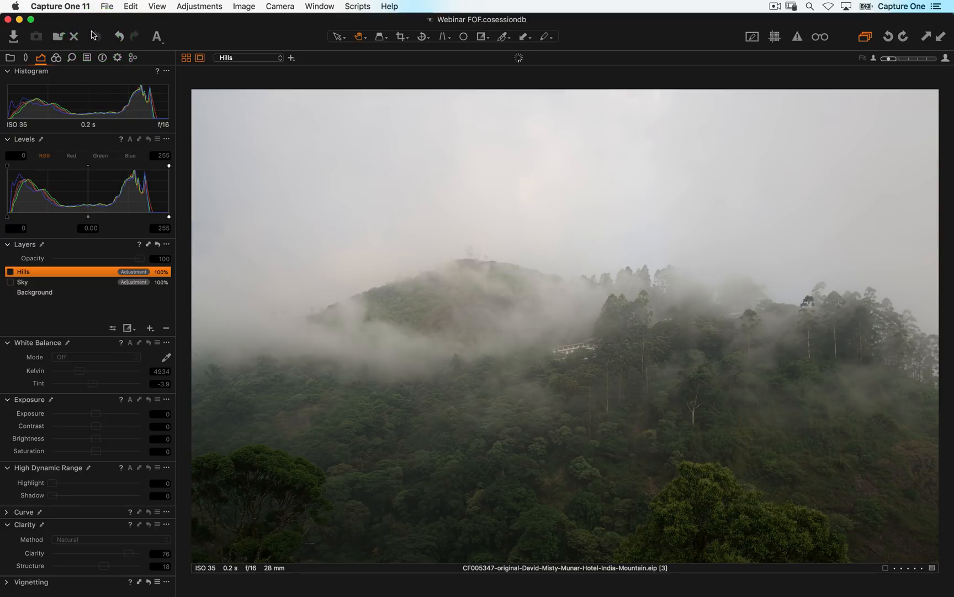
pyautogui.click(95, 37)
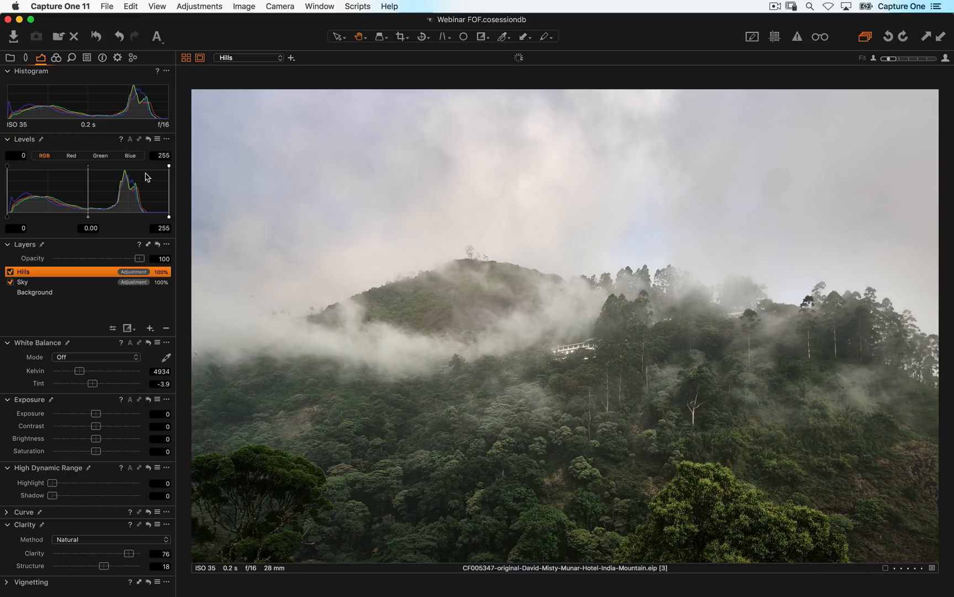
pyautogui.click(97, 37)
pyautogui.press('XF86AudioRaiseVolume')
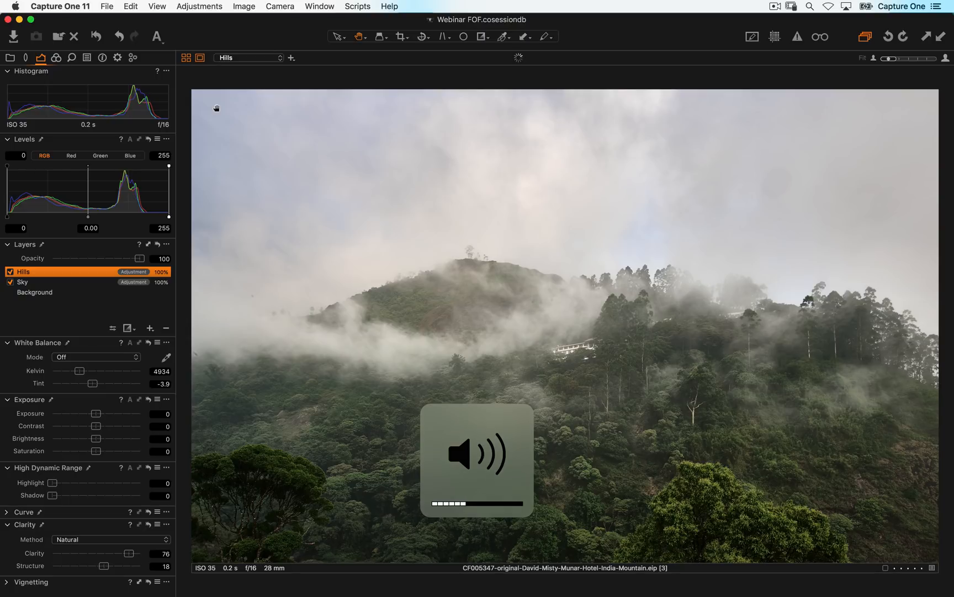
pyautogui.press('XF86AudioRaiseVolume')
pyautogui.keyDown('alt'); pyautogui.click(96, 38); pyautogui.keyUp('alt')
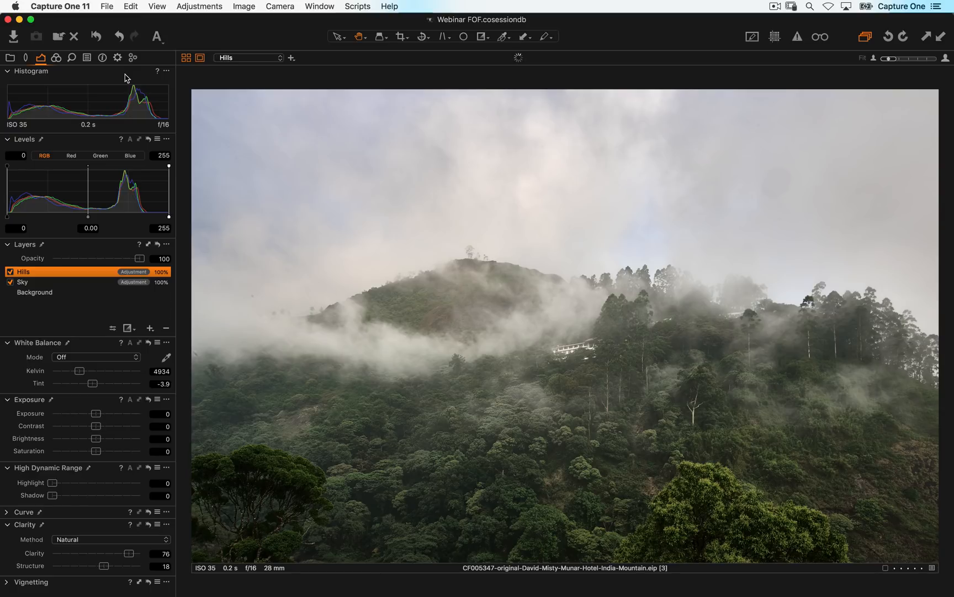
pyautogui.press('XF86AudioRaiseVolume')
pyautogui.press('XF86AudioRaiseVolume')
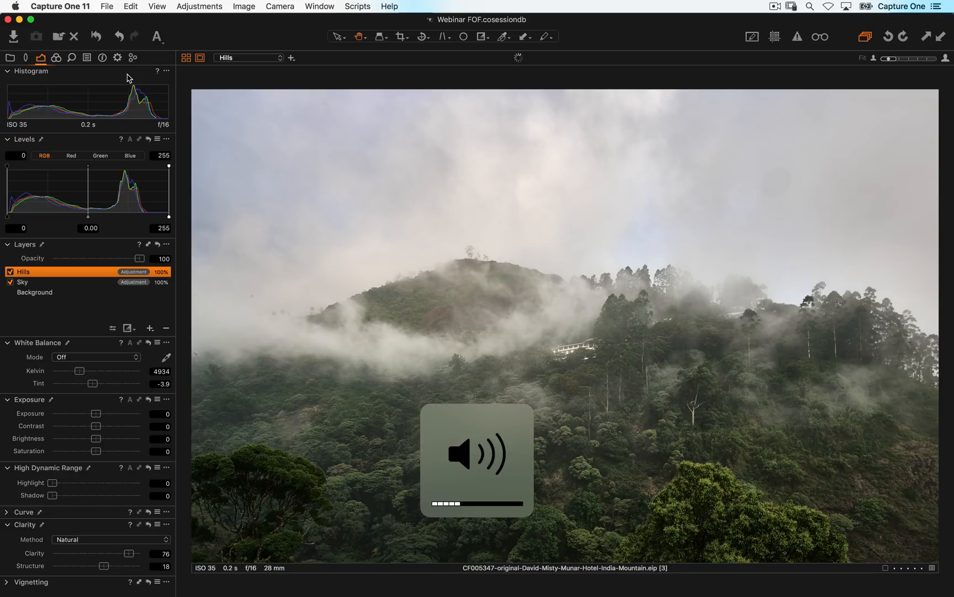
pyautogui.press('XF86AudioLowerVolume')
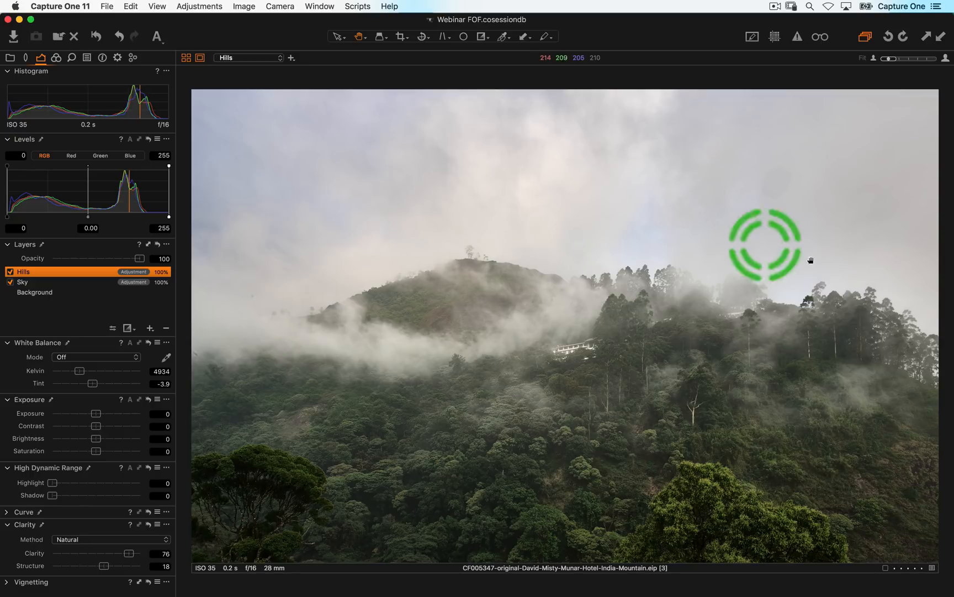
pyautogui.click(230, 353)
# Examine the Hills layer's mask overlay, hide it again, and select the Sky layer
pyautogui.press('m')
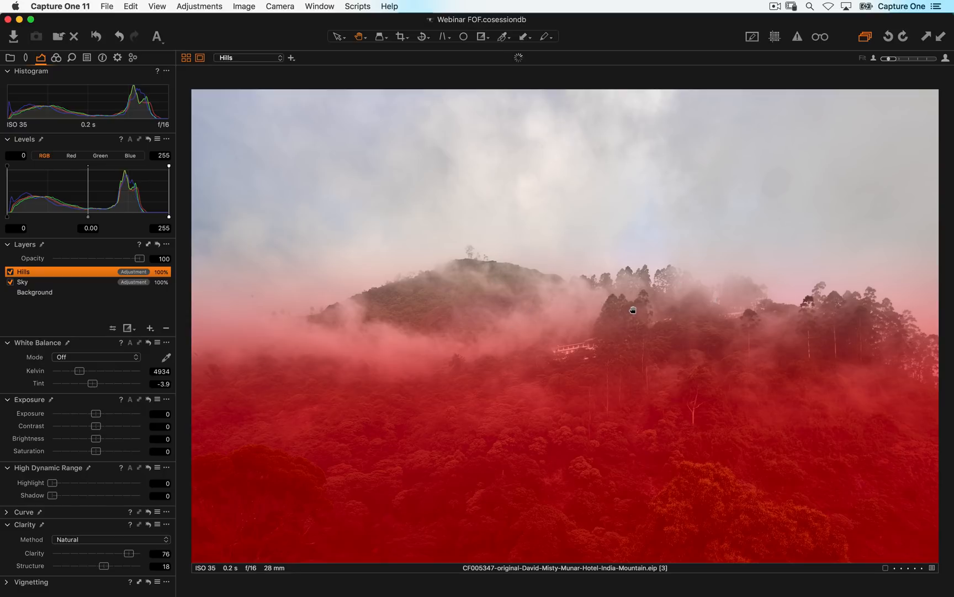
pyautogui.press('m')
pyautogui.click(41, 282)
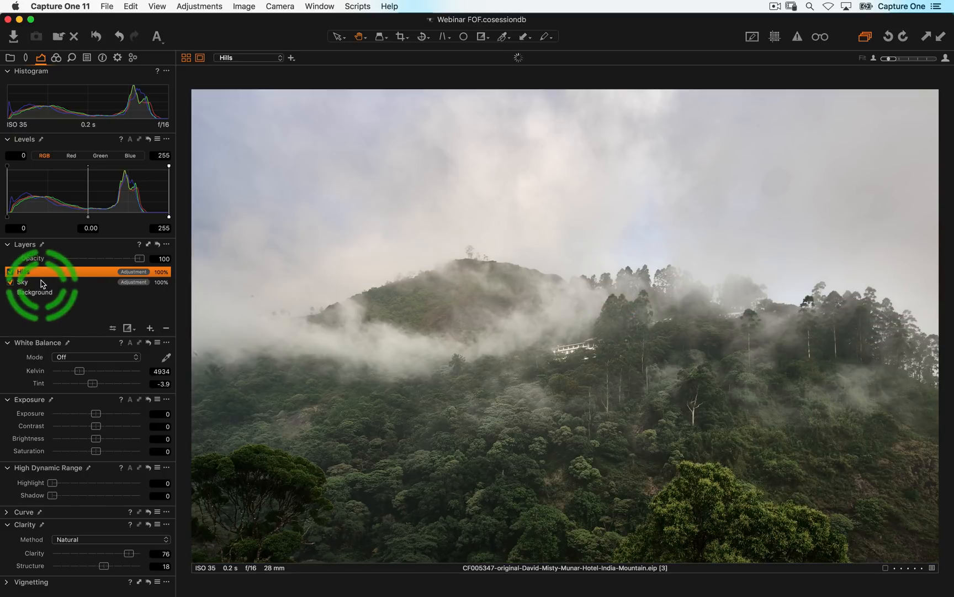
pyautogui.click(43, 273)
pyautogui.click(46, 282)
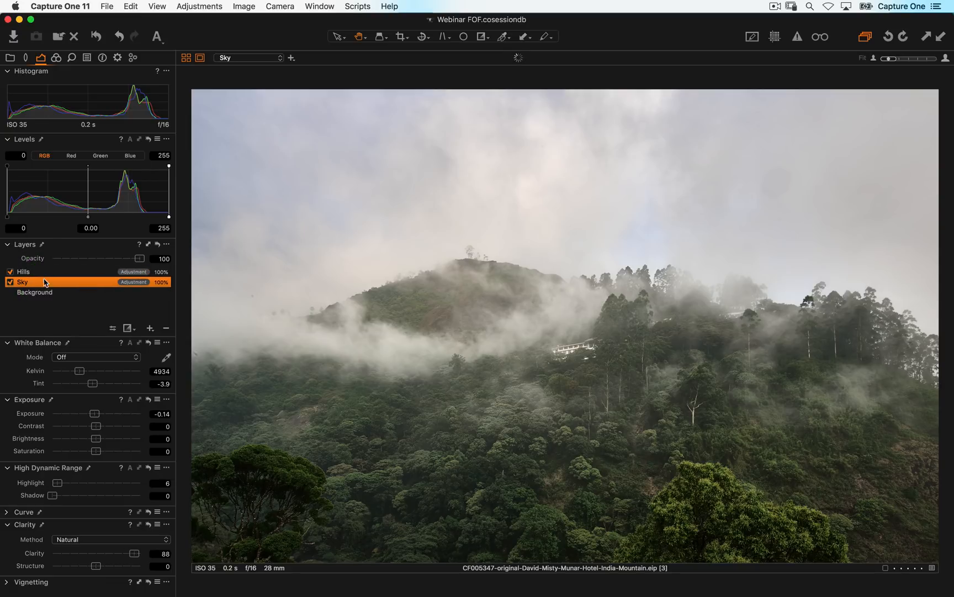
# Leave the mountain image and open the second variant of DSC03965.eip, the rocky coast photo, for editing
pyautogui.click(44, 275)
pyautogui.click(45, 283)
pyautogui.press('alt+super+v')
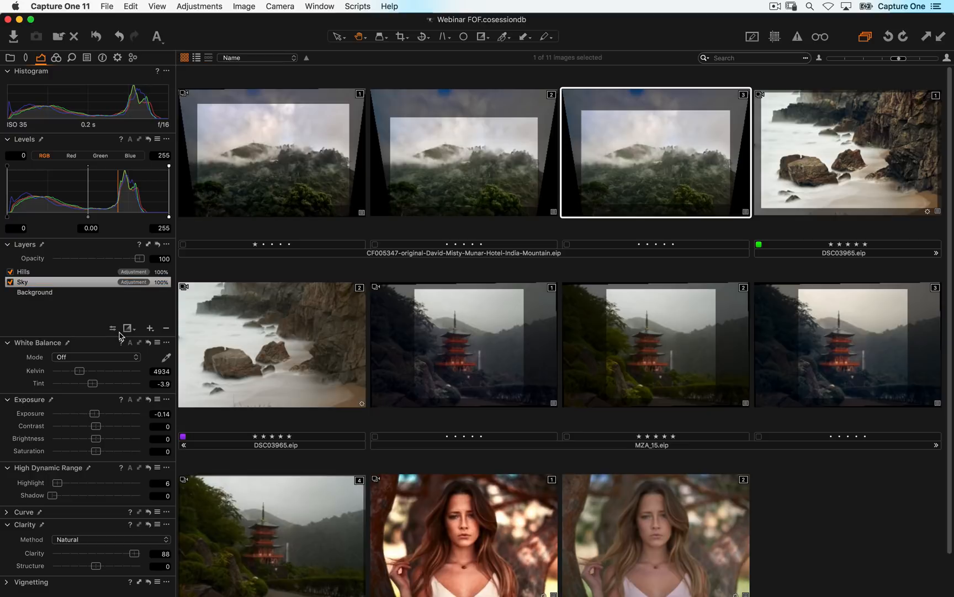
pyautogui.click(289, 370)
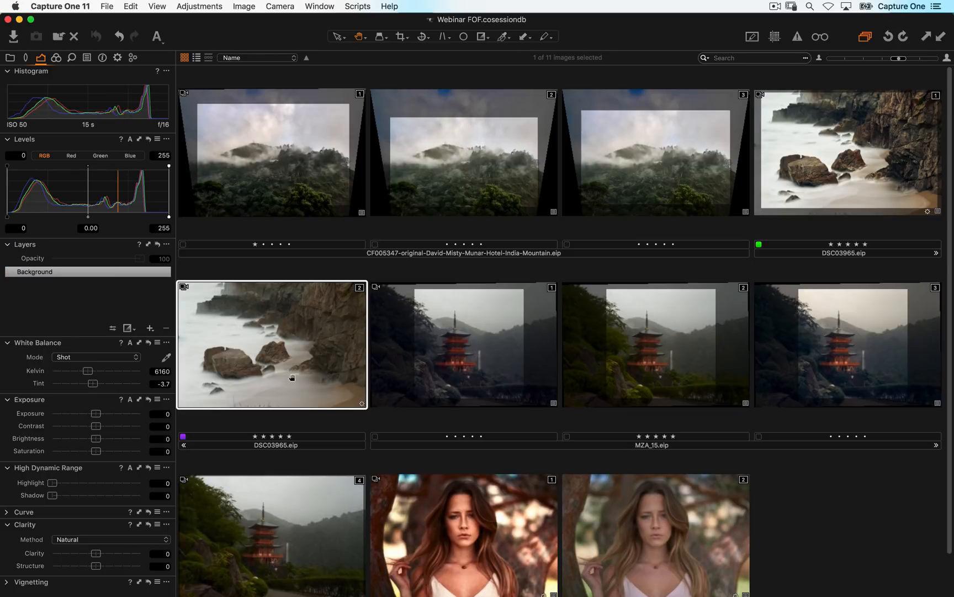
pyautogui.doubleClick(296, 377)
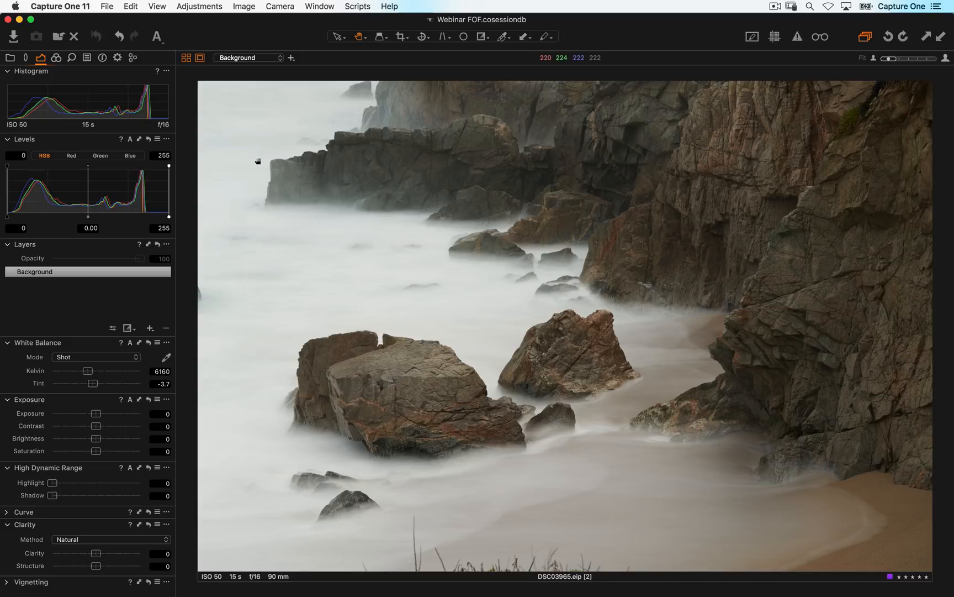
# Crop the coast photo to about 1080 px wide, trimming all edges and lowering the crop's upper edge slightly
pyautogui.click(216, 98)
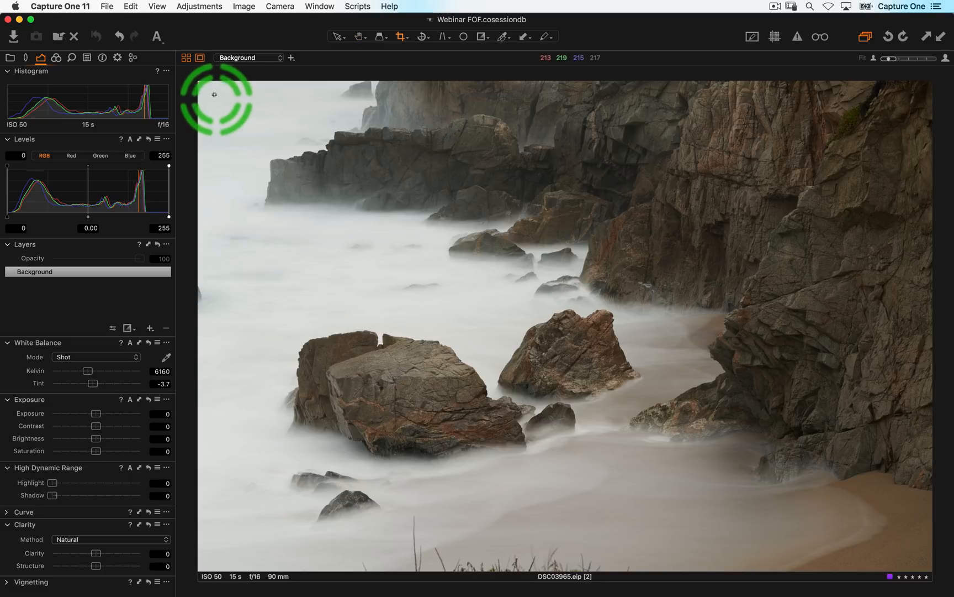
pyautogui.moveTo(226, 110); pyautogui.dragTo(929, 546)
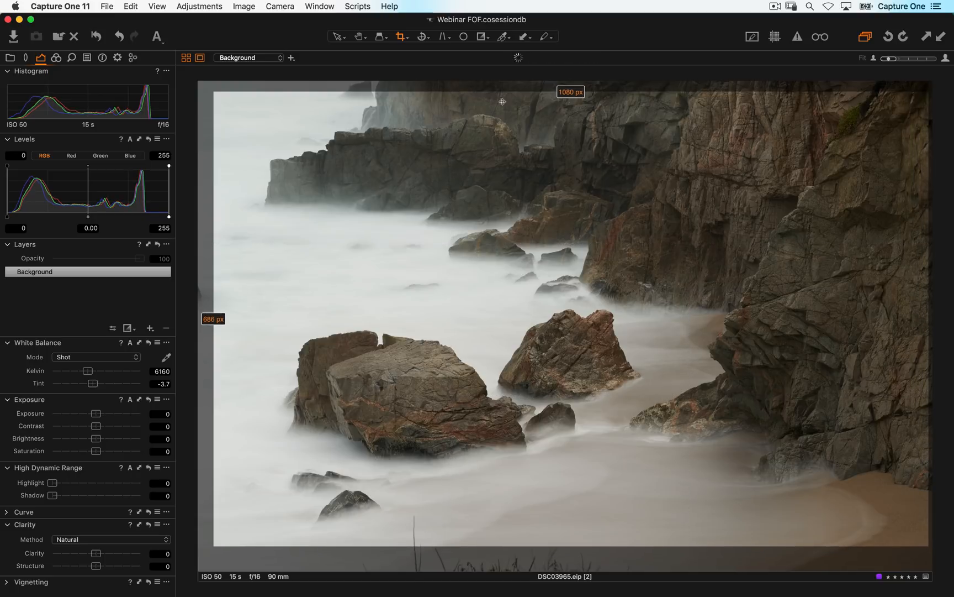
pyautogui.moveTo(502, 89); pyautogui.dragTo(500, 103)
pyautogui.press('h')
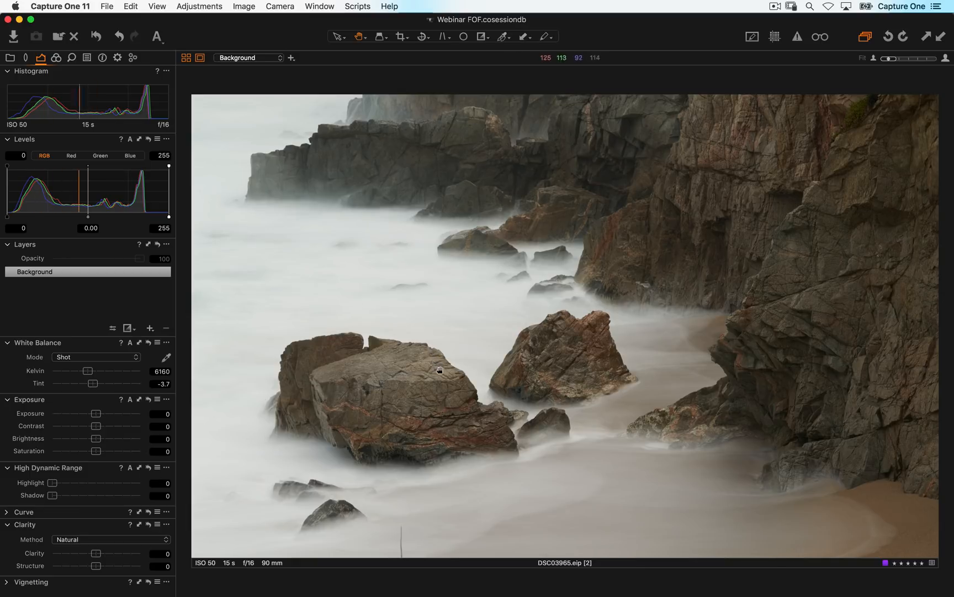
# Check the foreground rock at 100% and add a new filled adjustment layer to the coast photo
pyautogui.click(412, 417)
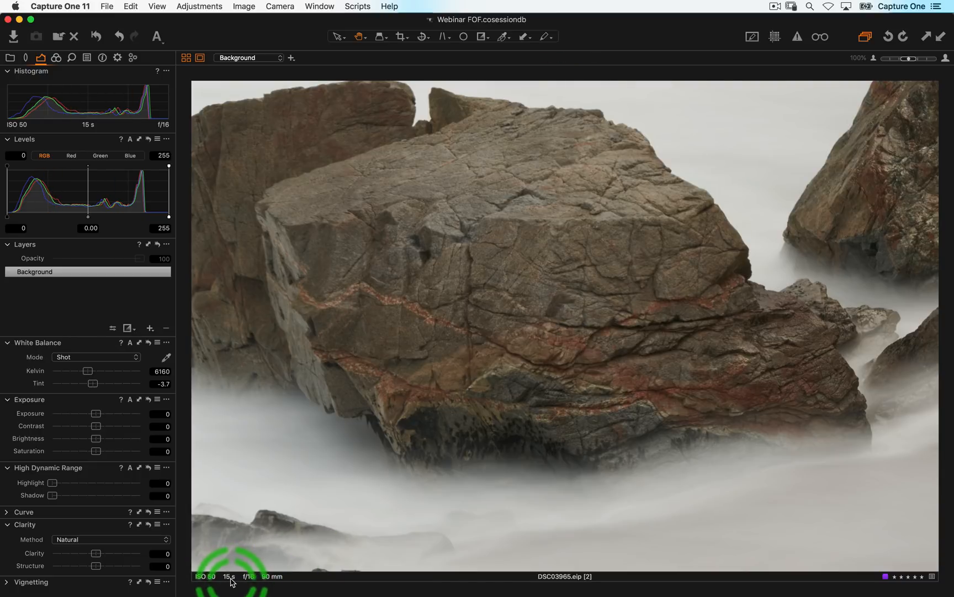
pyautogui.doubleClick(417, 298)
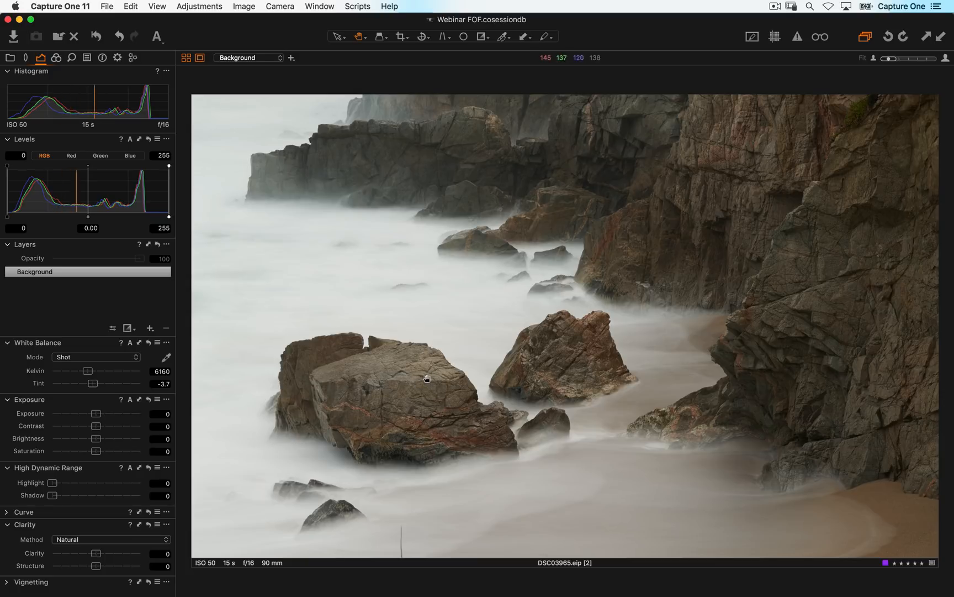
pyautogui.click(150, 329)
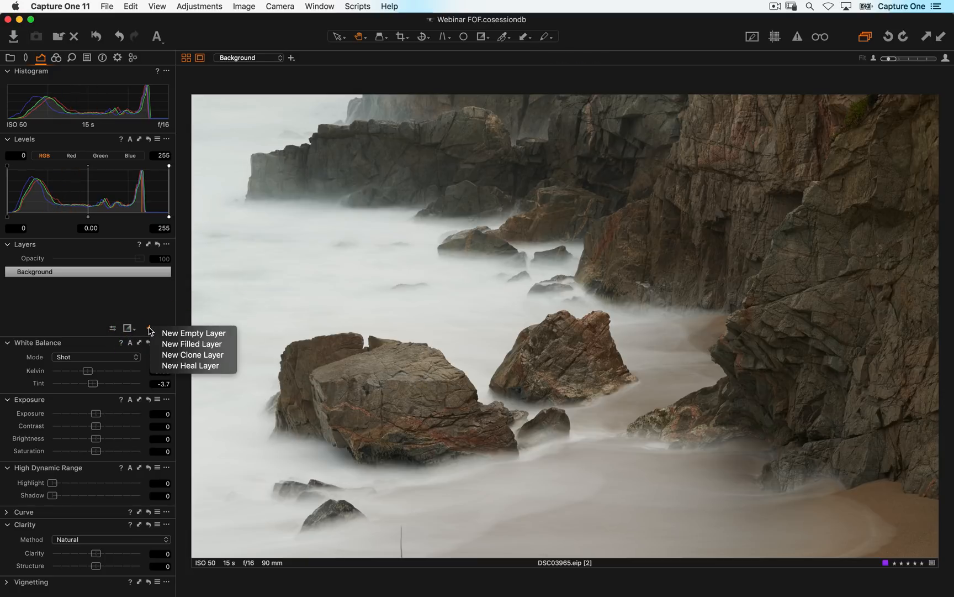
pyautogui.click(227, 347)
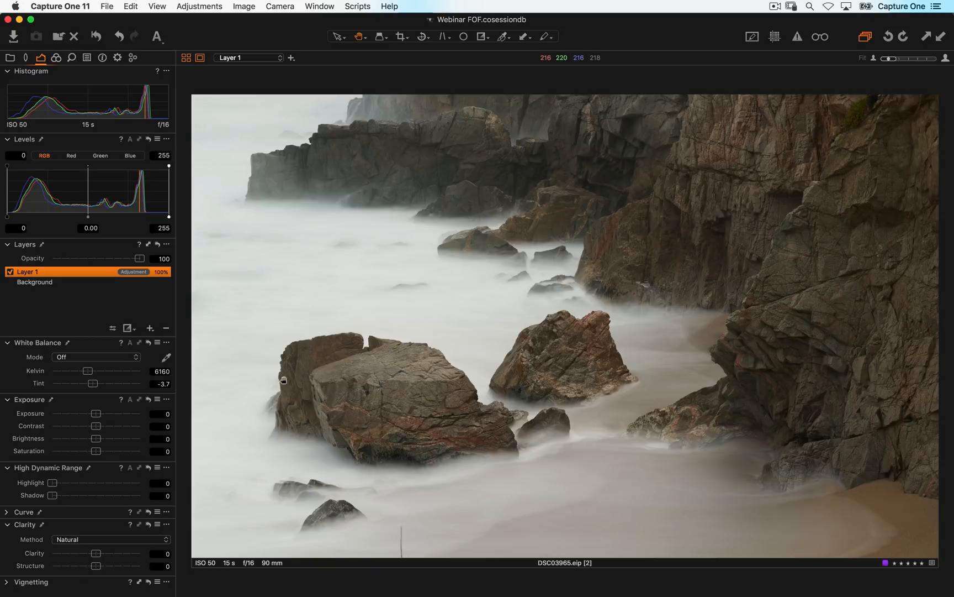
# Inspect the rocks and distant cliff at 100%, try Clarity 82 and Structure 43 on the filled layer, and reset both
pyautogui.click(422, 421)
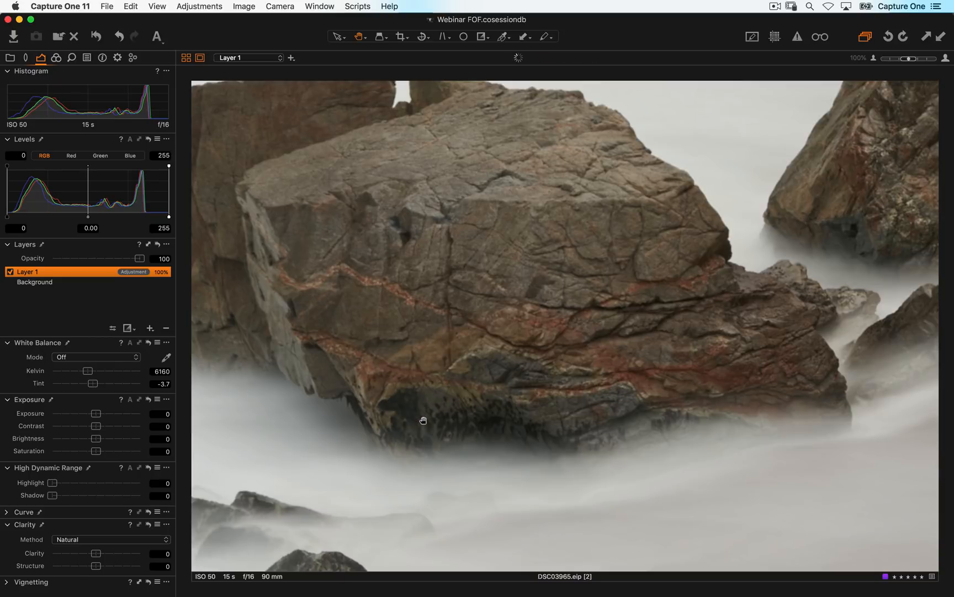
pyautogui.moveTo(537, 331); pyautogui.dragTo(465, 365)
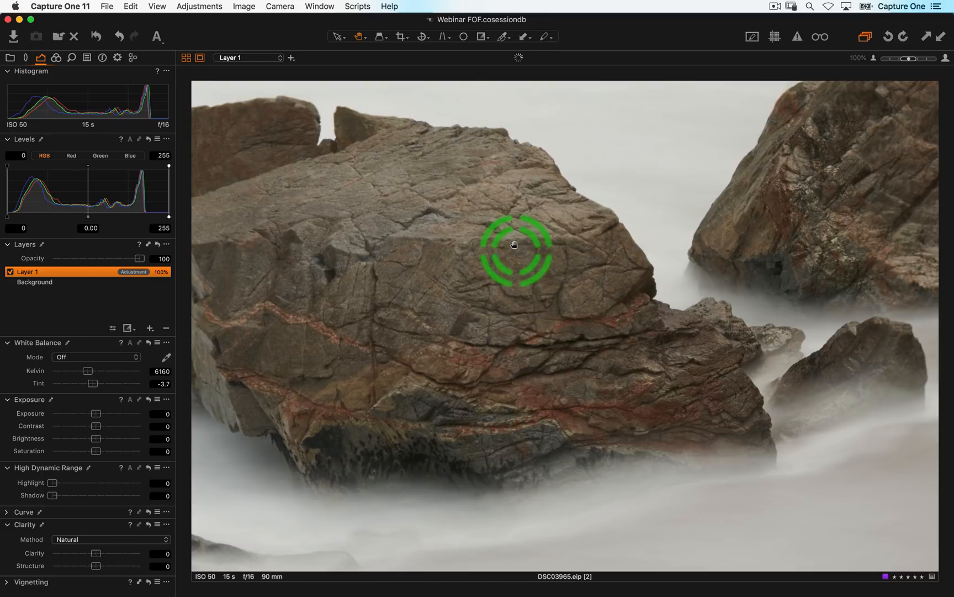
pyautogui.moveTo(586, 298); pyautogui.dragTo(316, 407)
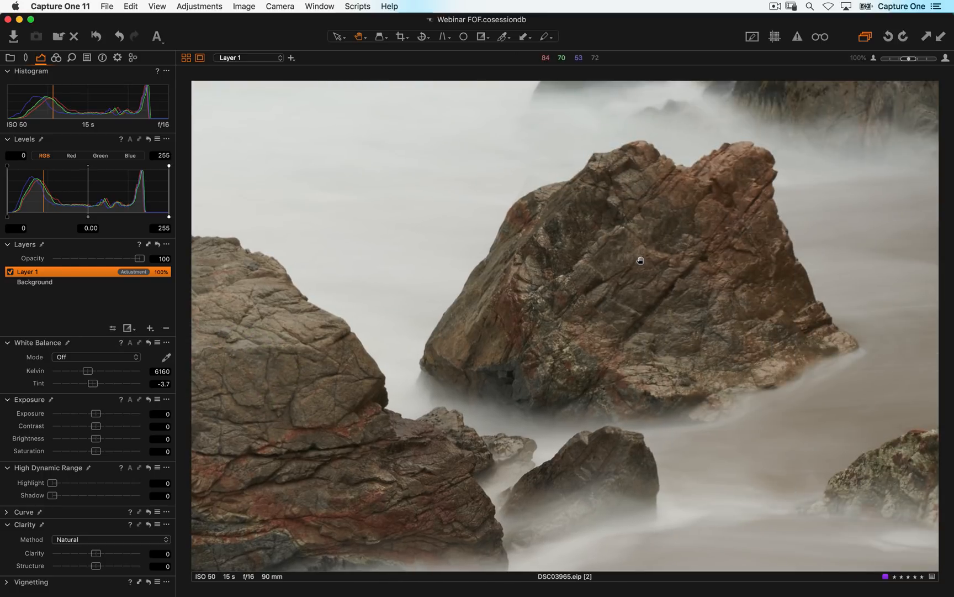
pyautogui.click(644, 264)
pyautogui.moveTo(927, 237)
pyautogui.mouseDown()
pyautogui.moveTo(904, 173)
pyautogui.moveTo(804, 107)
pyautogui.moveTo(631, 103)
pyautogui.moveTo(569, 119)
pyautogui.moveTo(543, 157)
pyautogui.mouseUp()
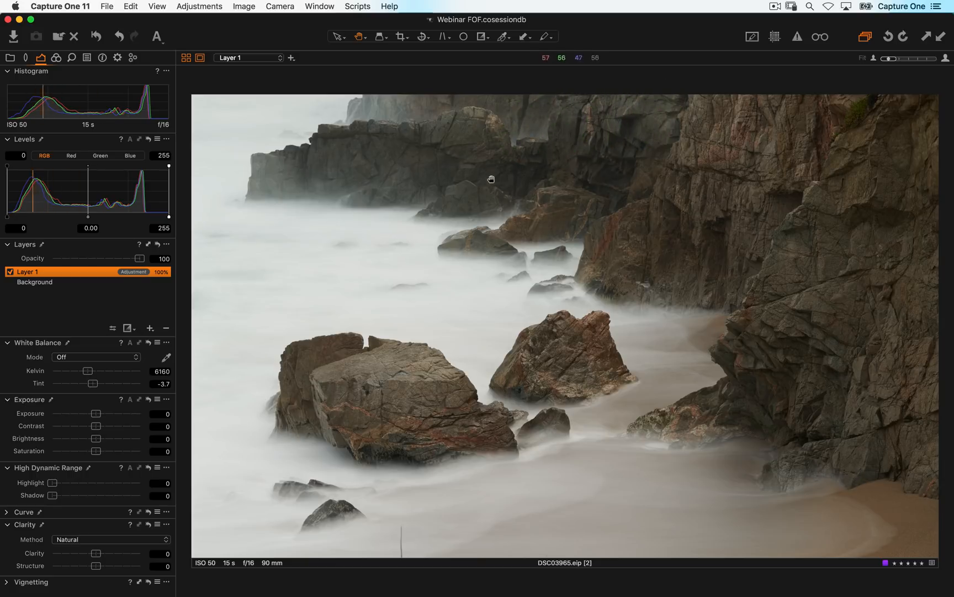
pyautogui.click(319, 165)
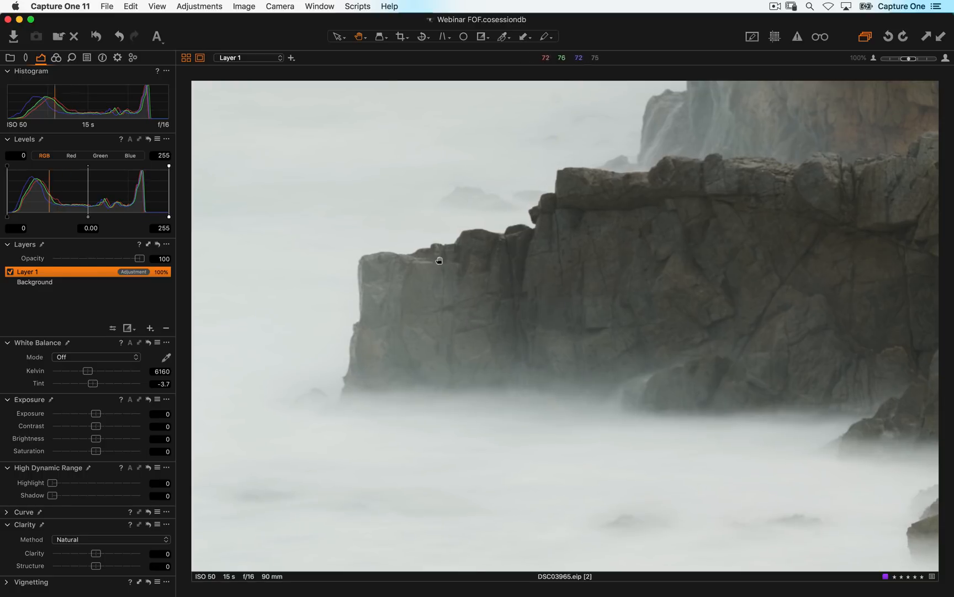
pyautogui.moveTo(96, 553); pyautogui.dragTo(114, 567)
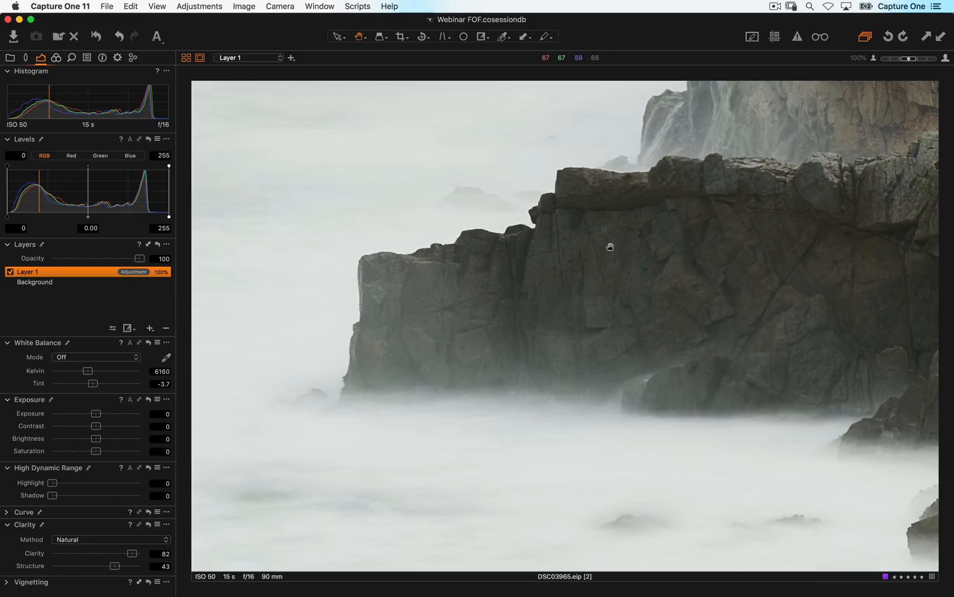
pyautogui.click(149, 524)
# Set the filled layer's Clarity to 76 and Structure to 22 while viewing the two large foreground rocks
pyautogui.moveTo(500, 294); pyautogui.dragTo(452, 225)
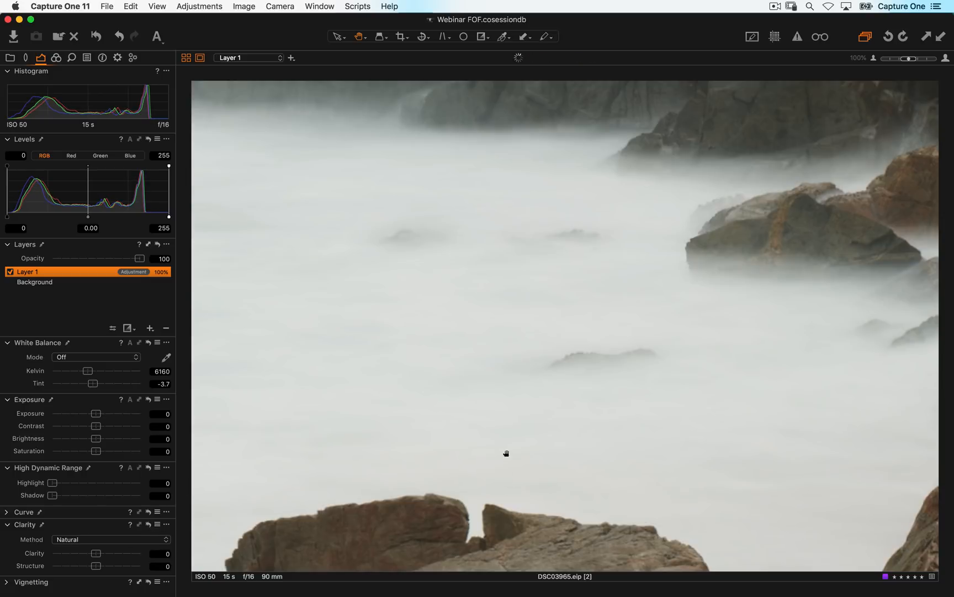
pyautogui.moveTo(507, 453); pyautogui.dragTo(539, 149)
pyautogui.moveTo(545, 371); pyautogui.dragTo(402, 331)
pyautogui.moveTo(648, 307); pyautogui.dragTo(496, 351)
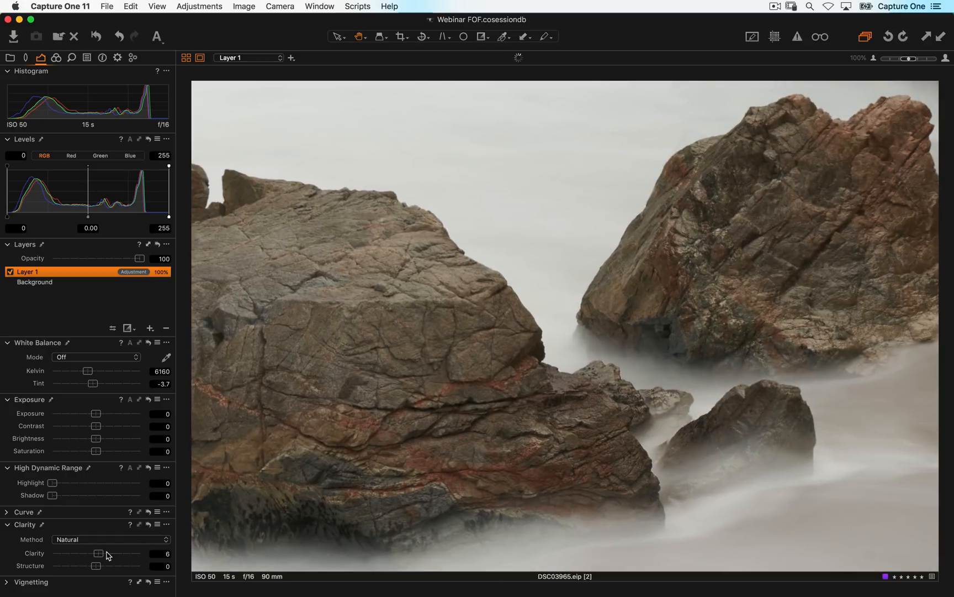
pyautogui.moveTo(108, 555); pyautogui.dragTo(131, 556)
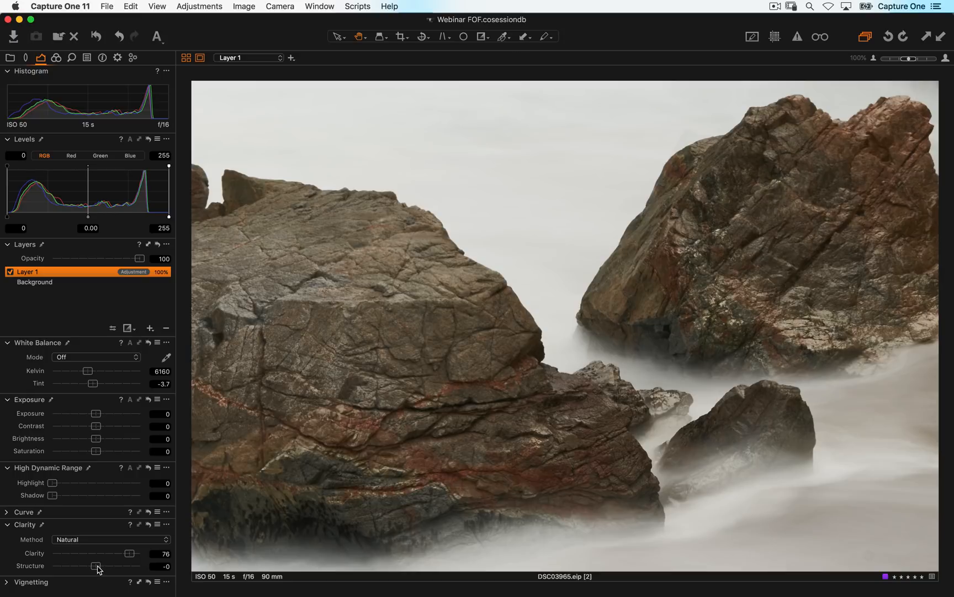
pyautogui.moveTo(99, 570); pyautogui.dragTo(107, 569)
# Show the sharpening settings and toggle the filled layer off and on to compare the cliff's detail at 100%
pyautogui.click(72, 58)
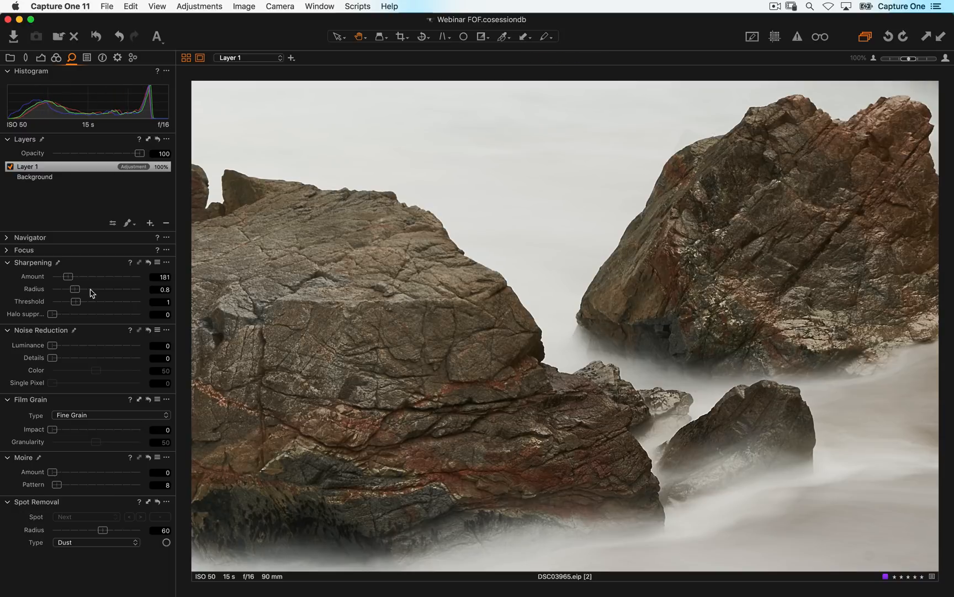
pyautogui.doubleClick(726, 240)
pyautogui.doubleClick(813, 303)
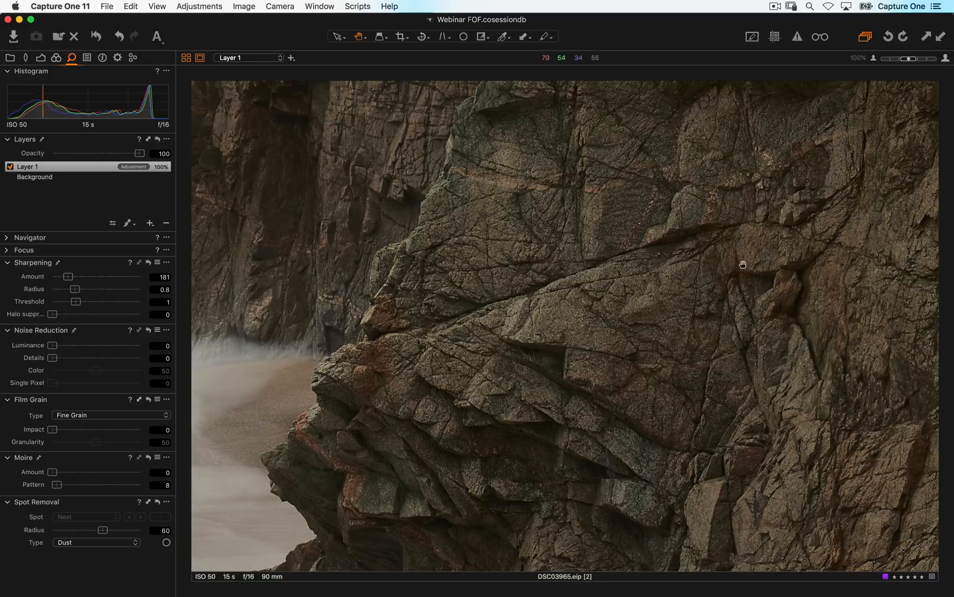
pyautogui.click(10, 167)
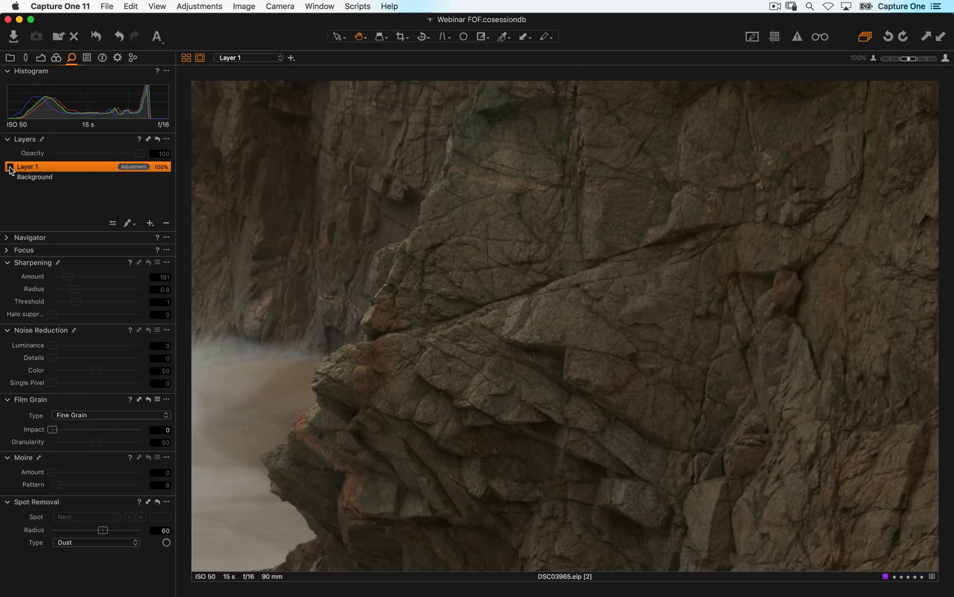
pyautogui.click(10, 167)
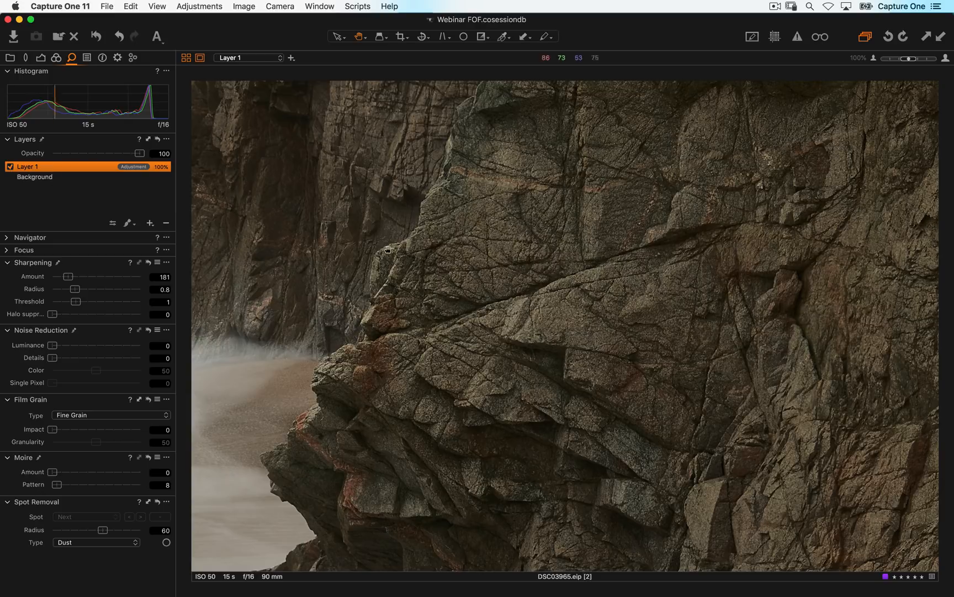
pyautogui.click(555, 300)
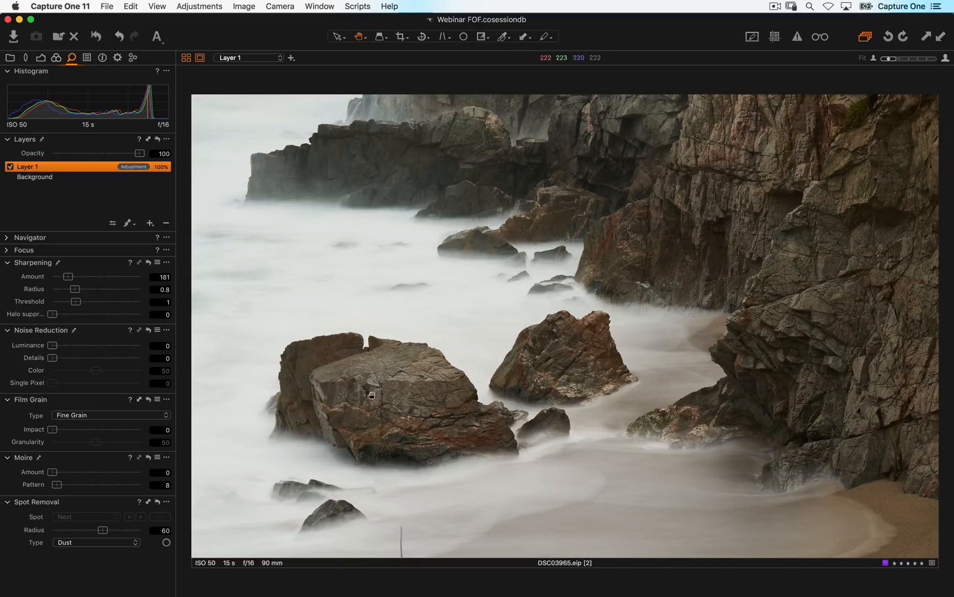
# Return to the exposure and clarity settings and compare the cliff texture again with the filled layer off and on
pyautogui.click(40, 57)
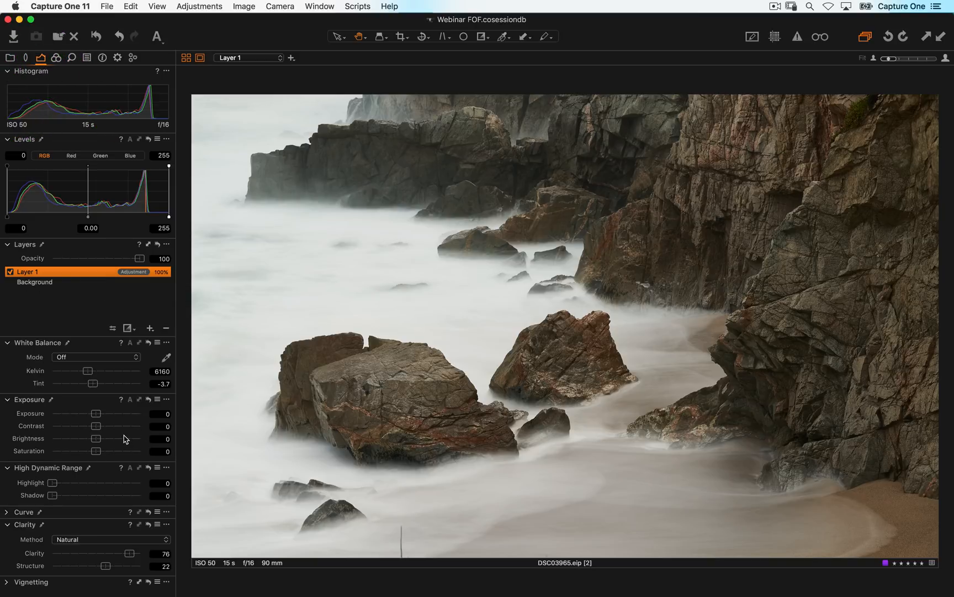
pyautogui.click(806, 292)
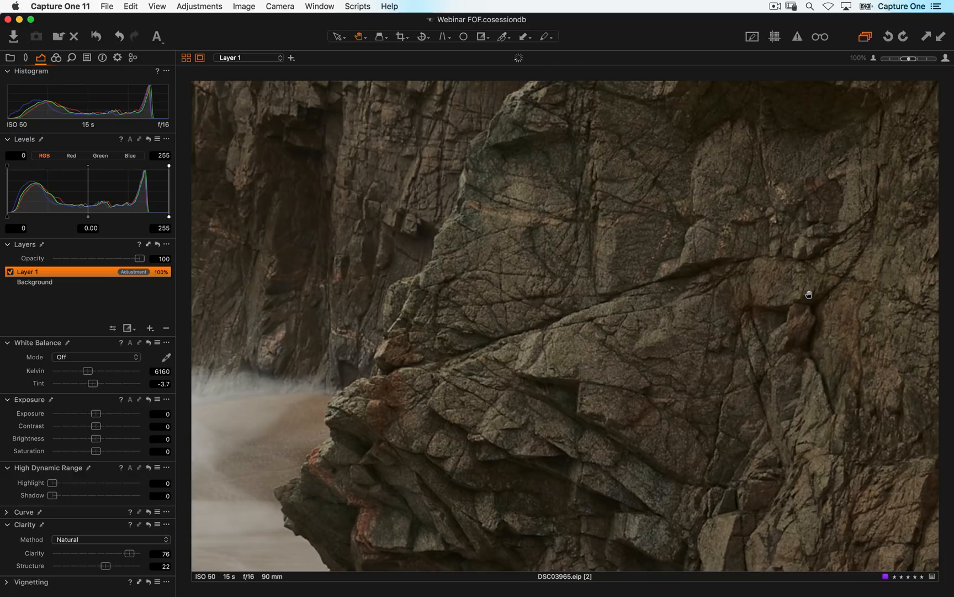
pyautogui.click(9, 271)
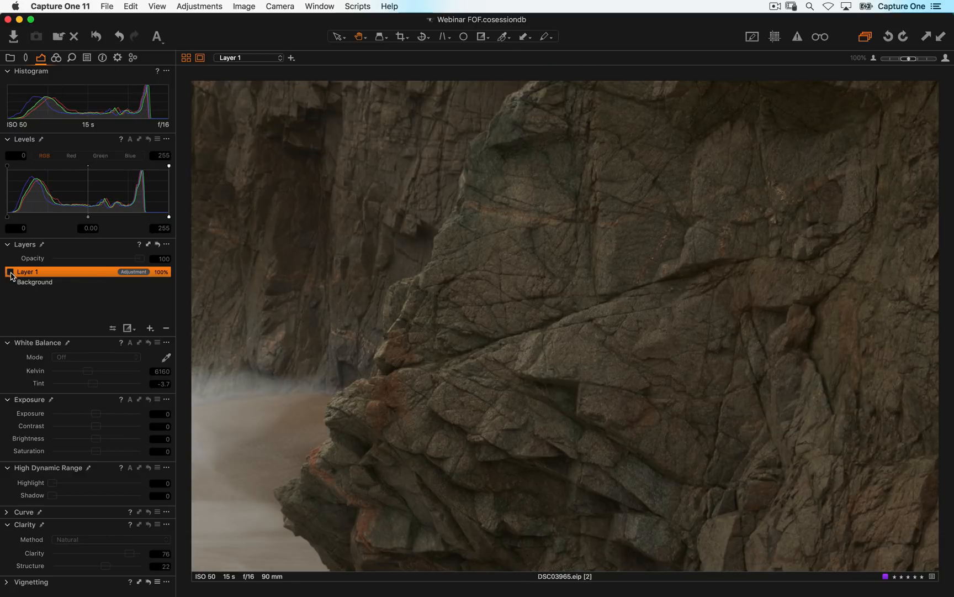
pyautogui.click(11, 272)
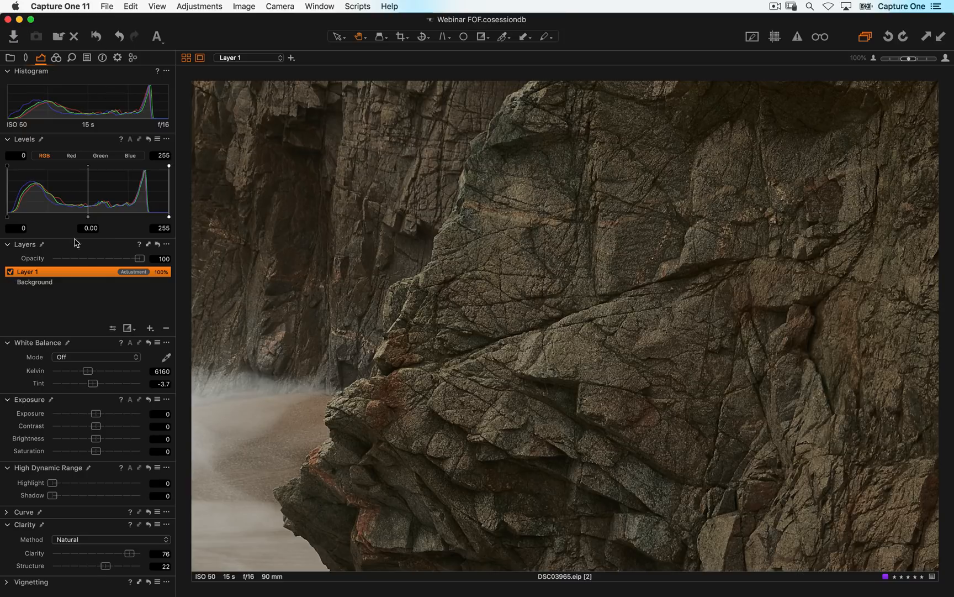
pyautogui.click(347, 400)
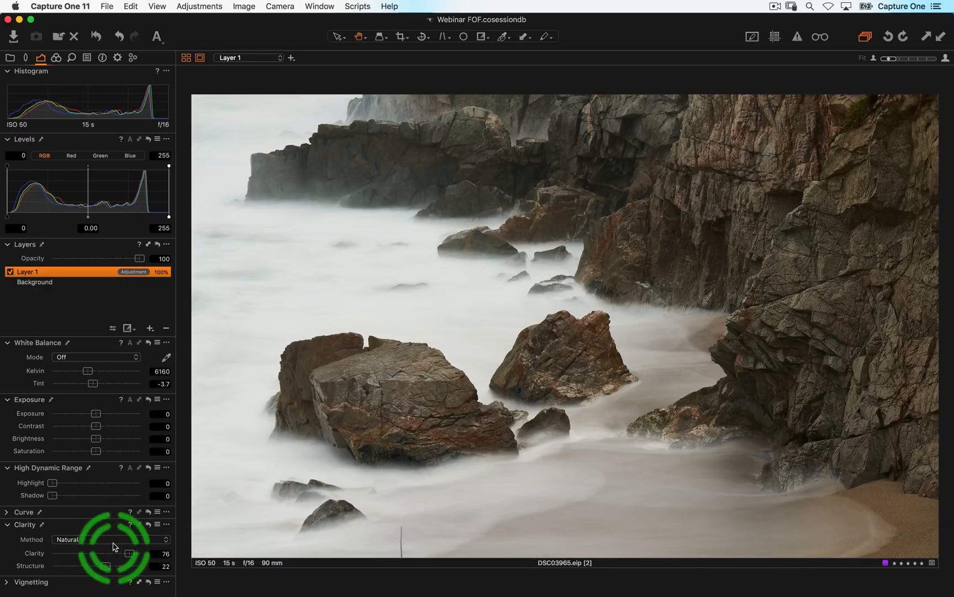
# Set the Background's Levels to shadow 3, midtone -0.13 and highlight 237
pyautogui.click(54, 283)
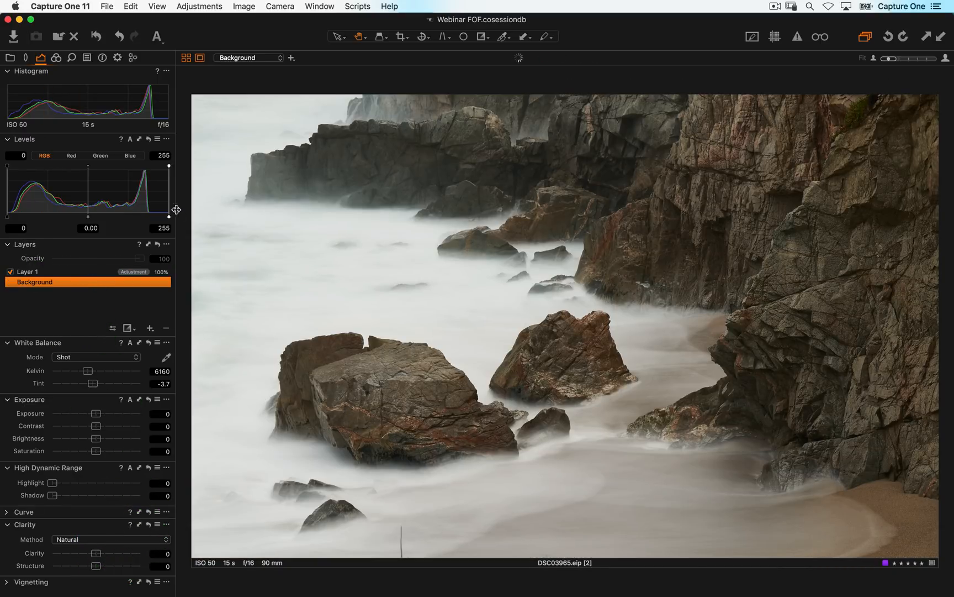
pyautogui.moveTo(169, 217); pyautogui.dragTo(157, 216)
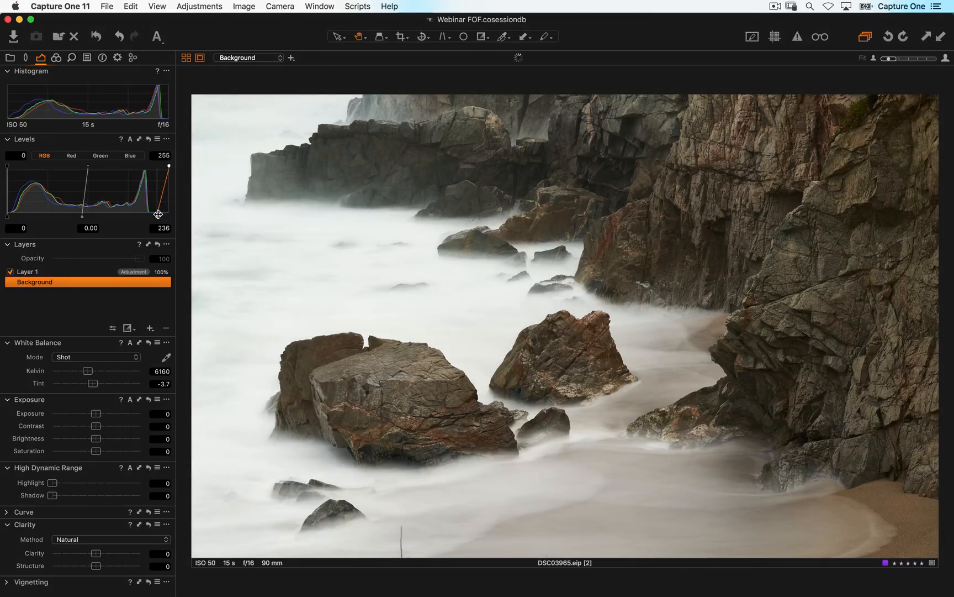
pyautogui.moveTo(83, 218); pyautogui.dragTo(90, 217)
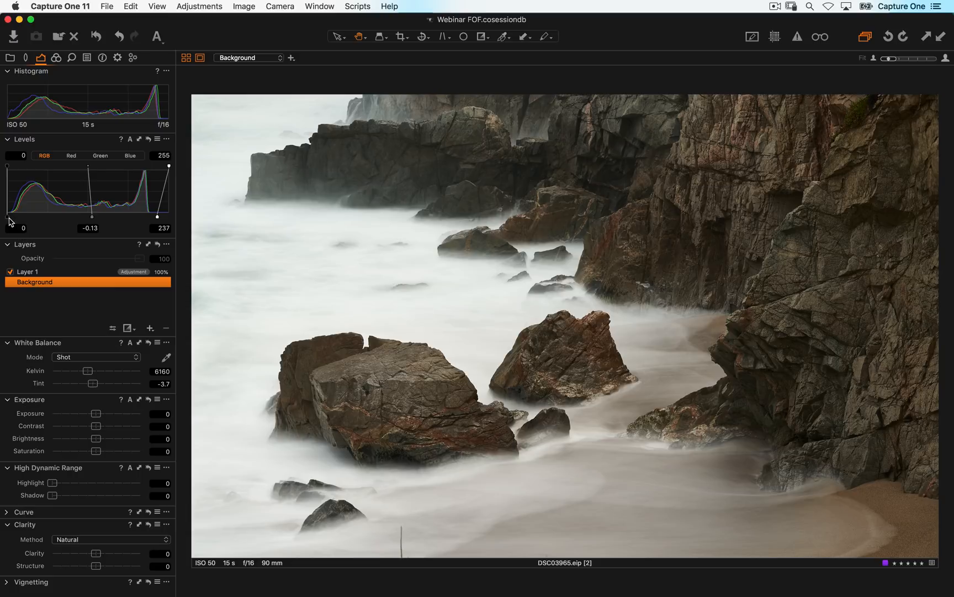
pyautogui.moveTo(6, 216); pyautogui.dragTo(9, 217)
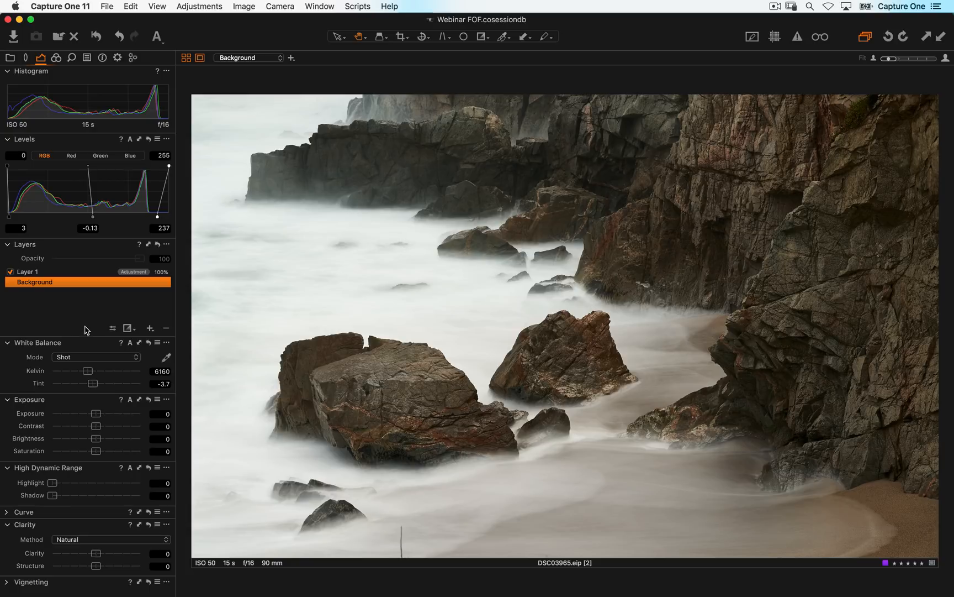
# Check the filled mask of Layer 1 as an overlay and clear it, keeping the layer's adjustments
pyautogui.click(54, 272)
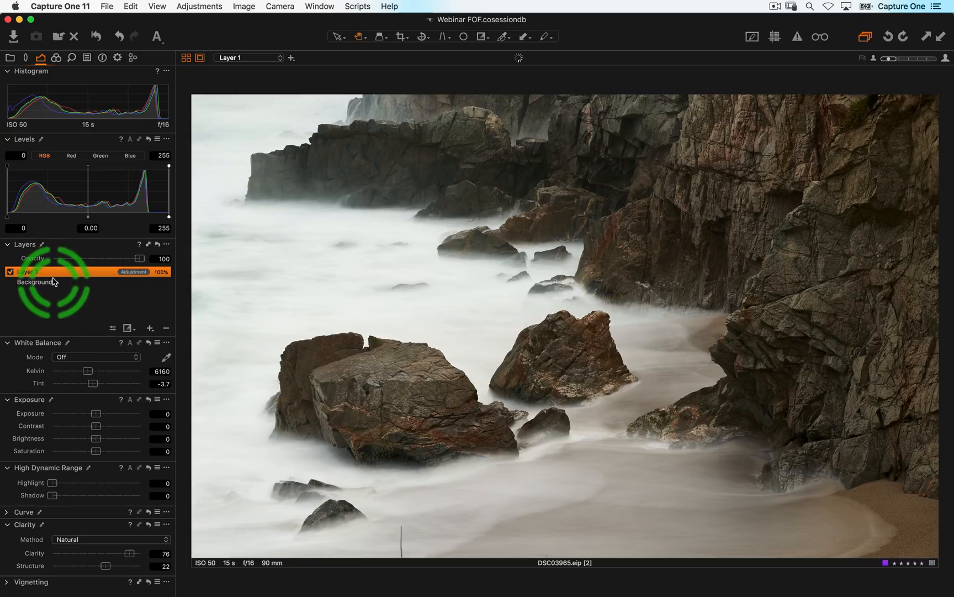
pyautogui.press('m')
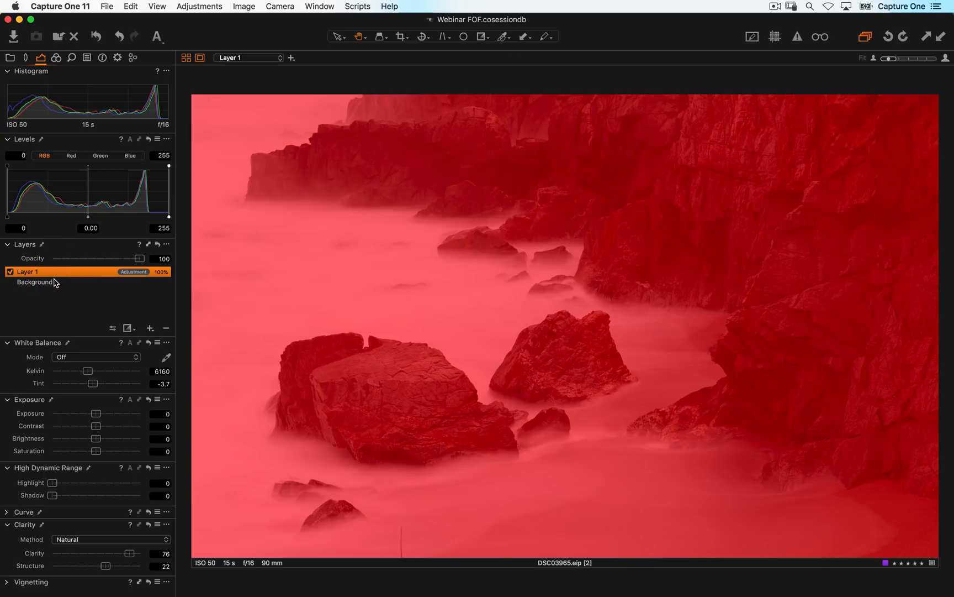
pyautogui.press('m')
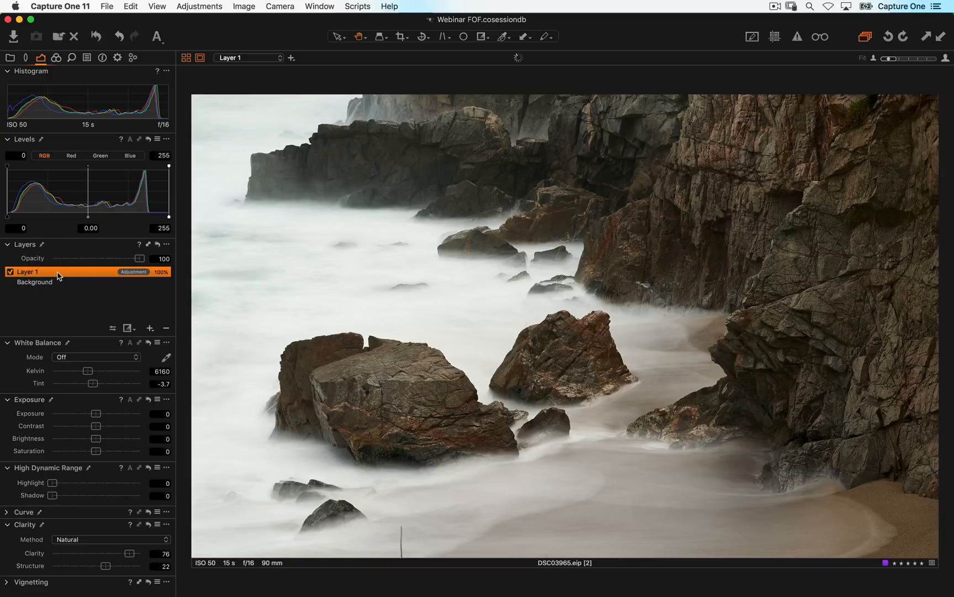
pyautogui.rightClick(56, 276)
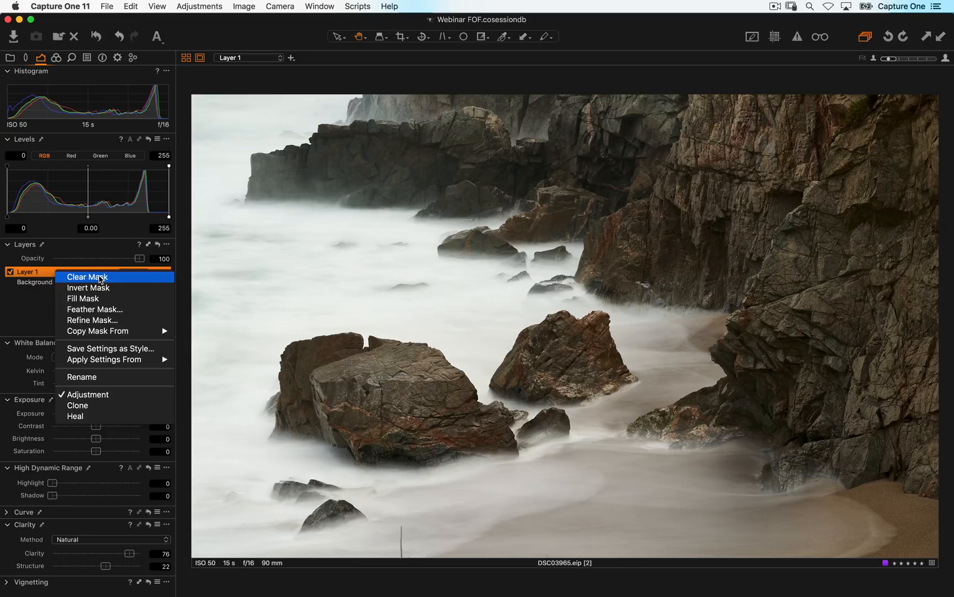
pyautogui.click(100, 278)
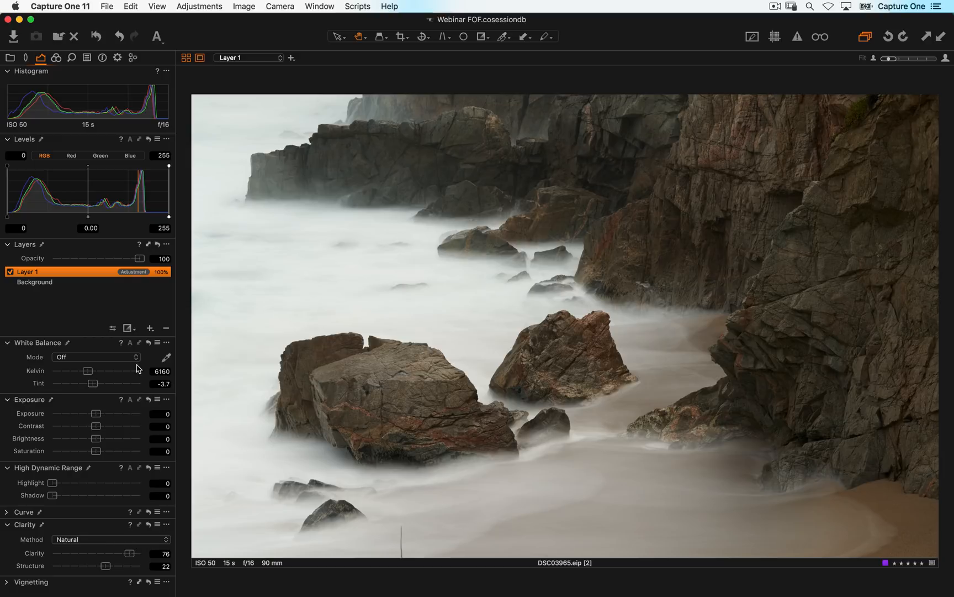
# Choose the Draw Mask brush for Layer 1 and set its Opacity to 100 and Flow to 4
pyautogui.click(129, 329)
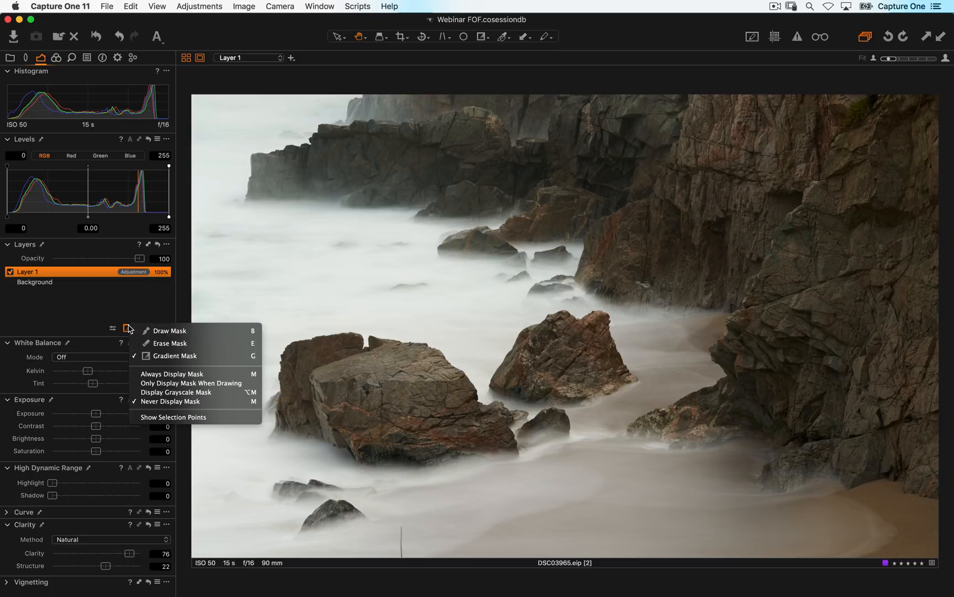
pyautogui.click(156, 332)
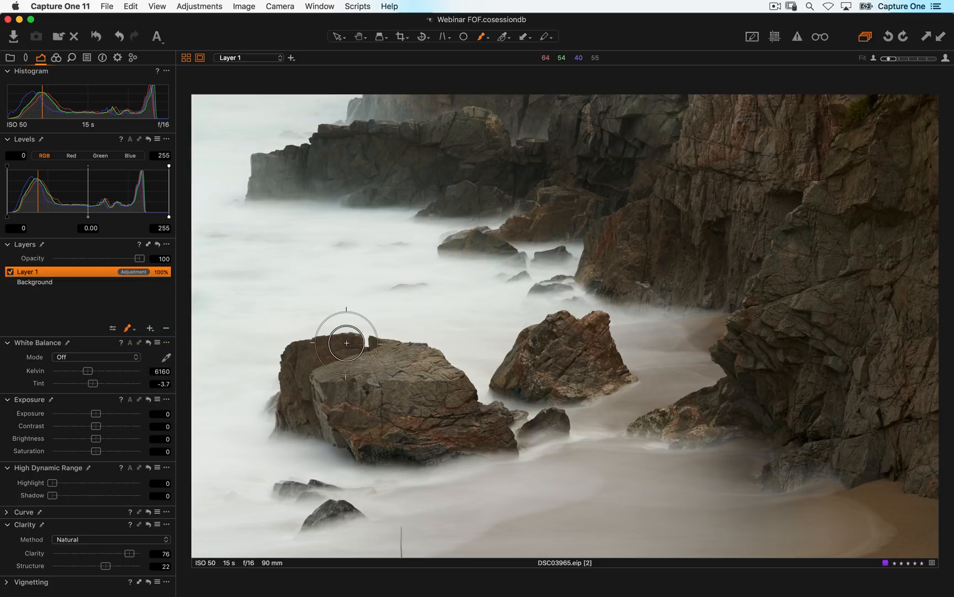
pyautogui.rightClick(350, 378)
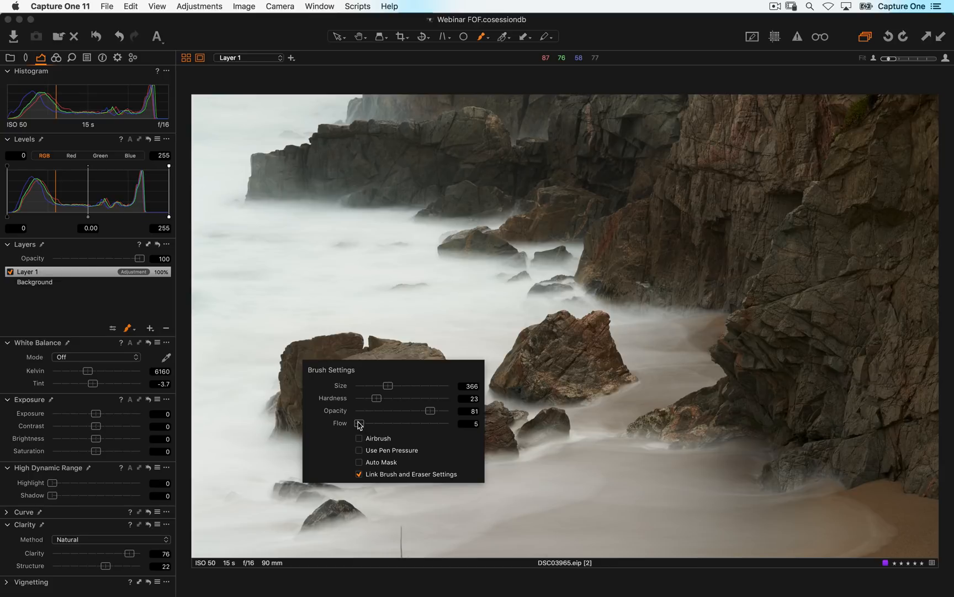
pyautogui.moveTo(362, 425); pyautogui.dragTo(453, 430)
pyautogui.moveTo(448, 424); pyautogui.dragTo(360, 422)
pyautogui.moveTo(430, 411); pyautogui.dragTo(447, 411)
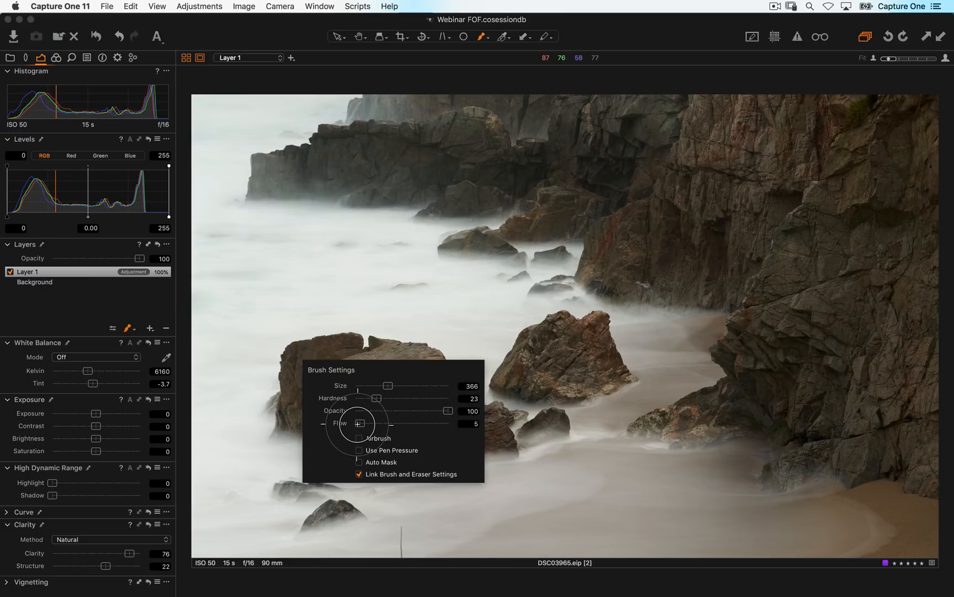
pyautogui.moveTo(358, 423); pyautogui.dragTo(357, 423)
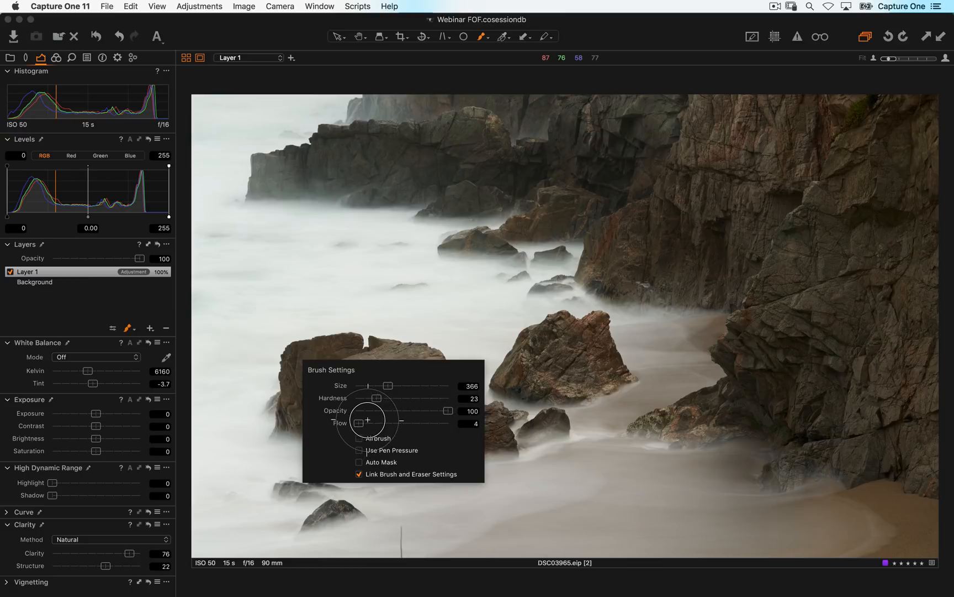
pyautogui.moveTo(448, 410)
pyautogui.mouseDown()
pyautogui.moveTo(433, 410)
pyautogui.moveTo(448, 410)
pyautogui.mouseUp()
pyautogui.click(131, 267)
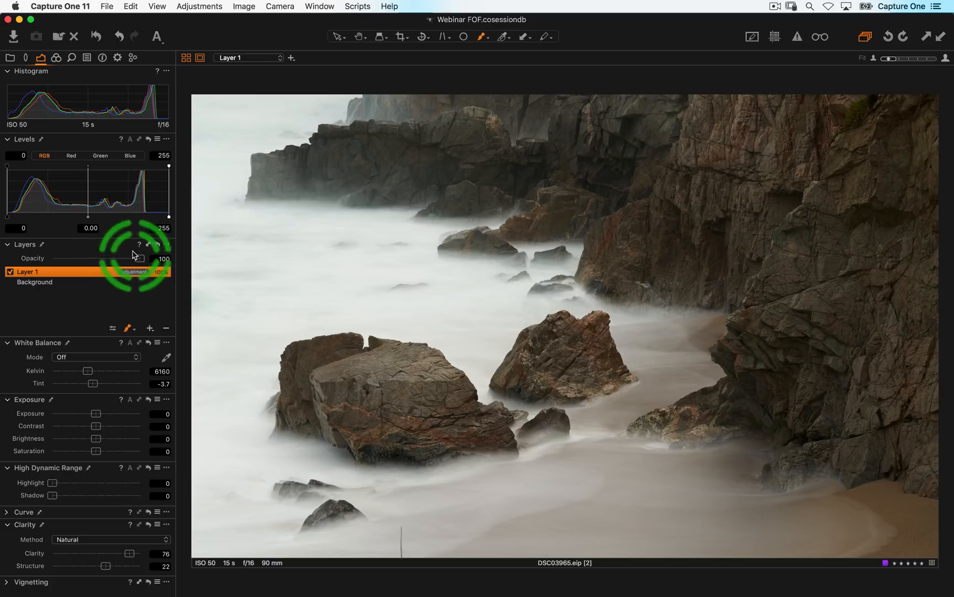
# Adjust the brush size and paint the Layer 1 mask over the foreground rocks with several soft strokes
pyautogui.rightClick(381, 396)
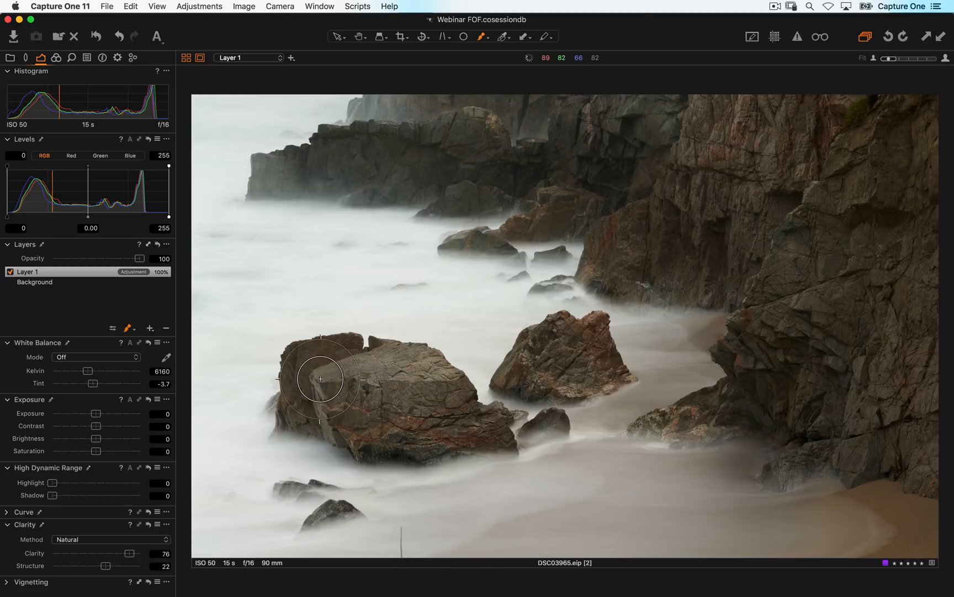
pyautogui.moveTo(377, 379)
pyautogui.mouseDown()
pyautogui.moveTo(418, 381)
pyautogui.moveTo(434, 404)
pyautogui.moveTo(462, 416)
pyautogui.moveTo(425, 427)
pyautogui.moveTo(385, 408)
pyautogui.moveTo(457, 427)
pyautogui.moveTo(378, 406)
pyautogui.moveTo(386, 400)
pyautogui.moveTo(417, 418)
pyautogui.mouseUp()
pyautogui.moveTo(575, 388)
pyautogui.mouseDown()
pyautogui.moveTo(568, 369)
pyautogui.moveTo(551, 370)
pyautogui.moveTo(556, 363)
pyautogui.moveTo(608, 366)
pyautogui.moveTo(558, 366)
pyautogui.mouseUp()
pyautogui.moveTo(650, 415); pyautogui.dragTo(678, 426)
pyautogui.moveTo(362, 515); pyautogui.dragTo(325, 480)
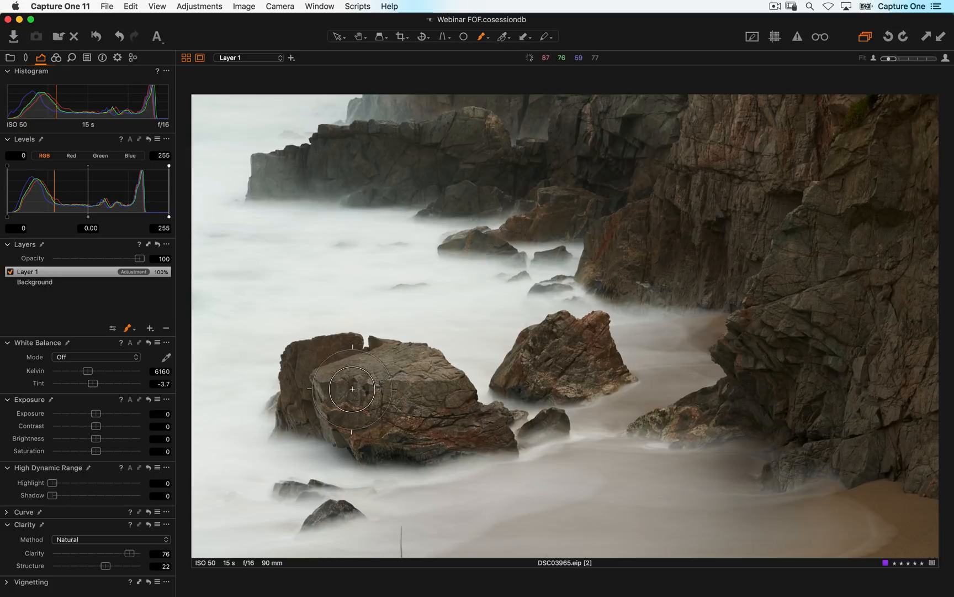
pyautogui.moveTo(391, 404); pyautogui.dragTo(474, 394)
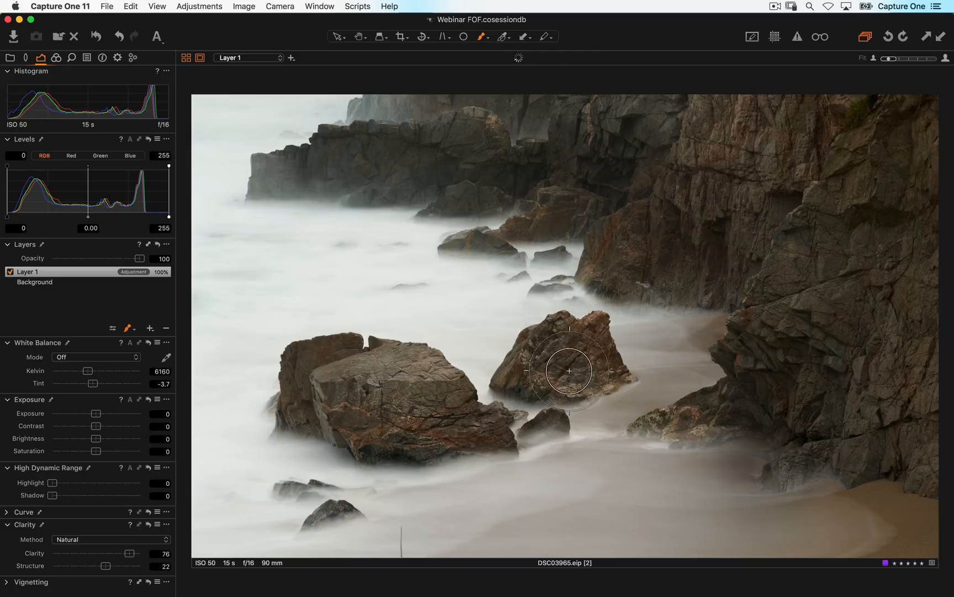
# Enlarge the brush and paint the Layer 1 mask across the large cliff behind the foreground rocks
pyautogui.rightClick(764, 207)
pyautogui.moveTo(767, 210); pyautogui.dragTo(781, 207)
pyautogui.moveTo(730, 166)
pyautogui.mouseDown()
pyautogui.moveTo(644, 189)
pyautogui.moveTo(839, 322)
pyautogui.moveTo(868, 392)
pyautogui.moveTo(913, 294)
pyautogui.moveTo(902, 188)
pyautogui.moveTo(771, 143)
pyautogui.moveTo(627, 148)
pyautogui.moveTo(609, 195)
pyautogui.moveTo(752, 245)
pyautogui.moveTo(797, 340)
pyautogui.moveTo(860, 382)
pyautogui.moveTo(911, 346)
pyautogui.moveTo(896, 230)
pyautogui.moveTo(811, 153)
pyautogui.moveTo(708, 142)
pyautogui.moveTo(605, 169)
pyautogui.moveTo(759, 288)
pyautogui.moveTo(764, 360)
pyautogui.moveTo(740, 393)
pyautogui.moveTo(844, 407)
pyautogui.moveTo(892, 200)
pyautogui.moveTo(583, 171)
pyautogui.moveTo(579, 163)
pyautogui.moveTo(600, 170)
pyautogui.mouseUp()
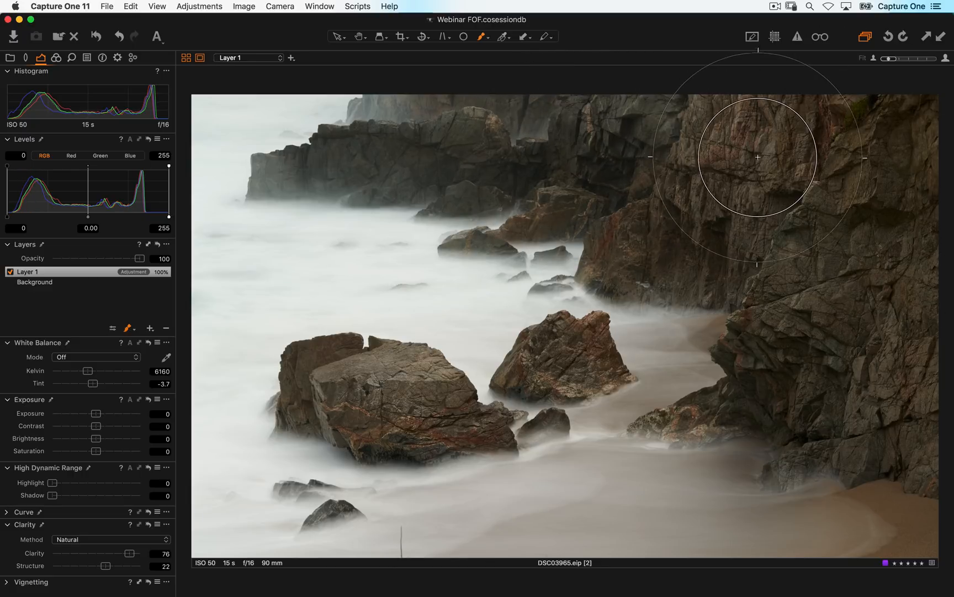
# Inspect the painted Layer 1 mask as a red overlay and as a grayscale mask, then hide it
pyautogui.press('m')
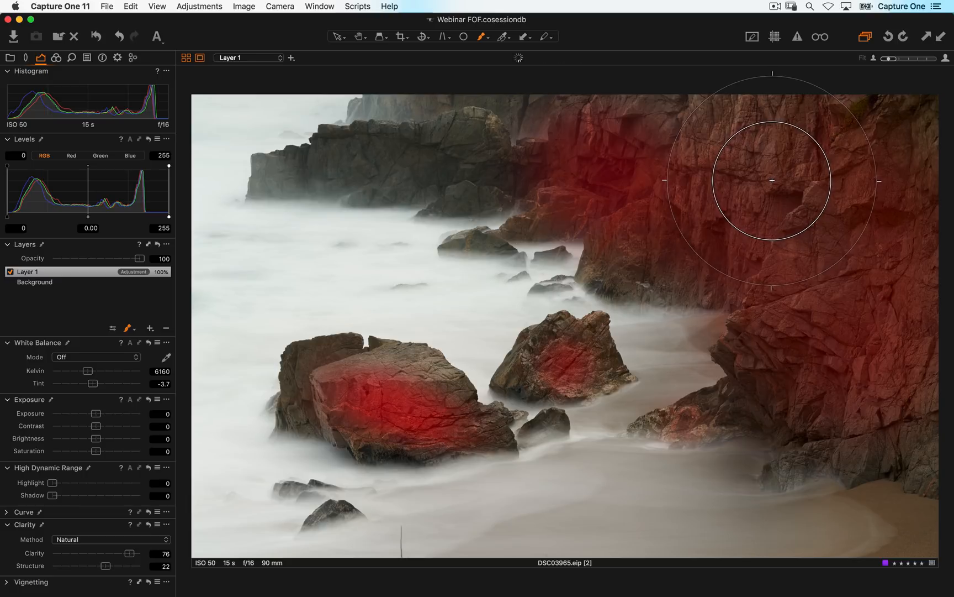
pyautogui.press('m')
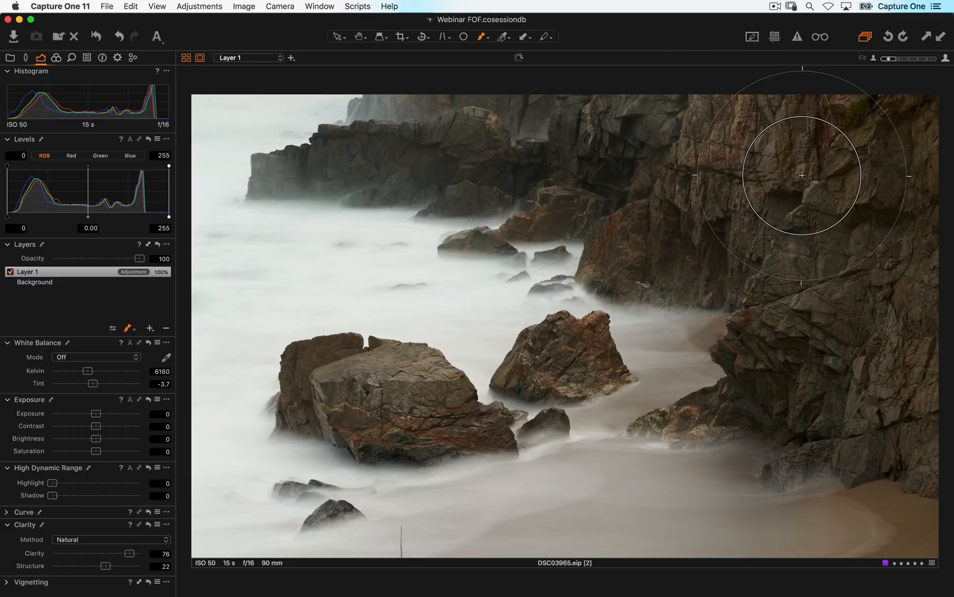
pyautogui.hotkey('alt', 'm')
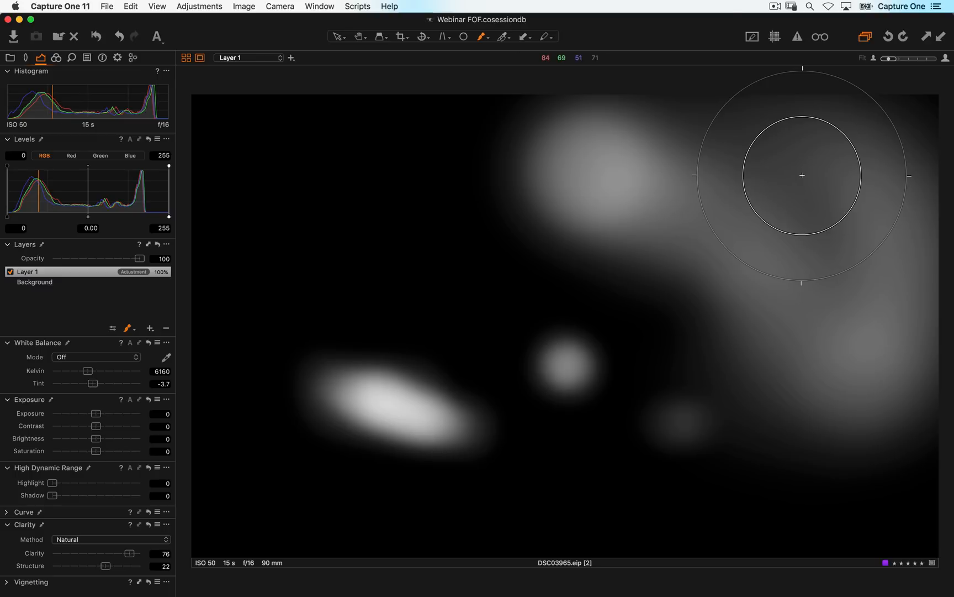
pyautogui.hotkey('alt', 'm')
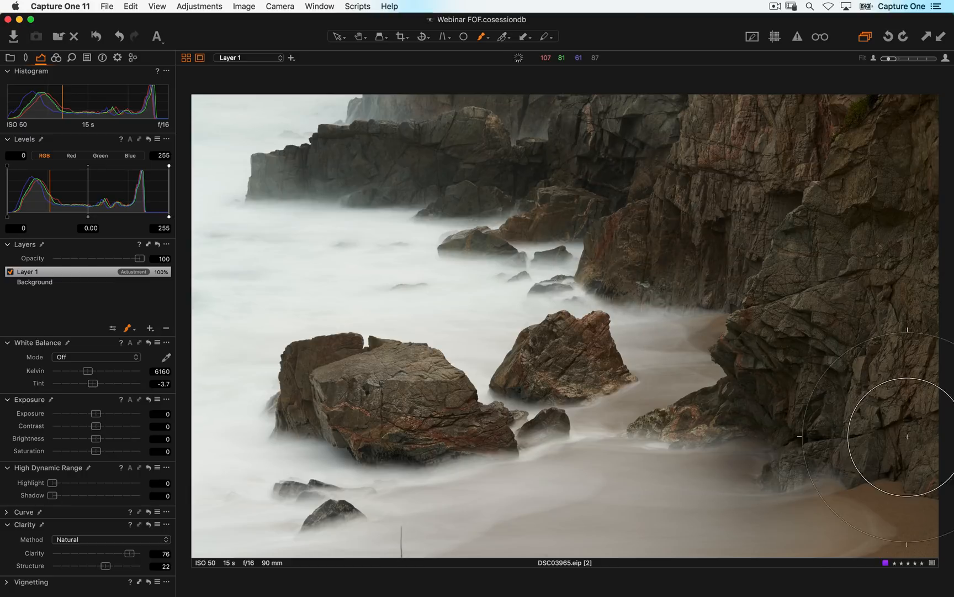
# Reduce the brush size to 364 and paint more of the Layer 1 mask over the foreground rocks
pyautogui.rightClick(663, 323)
pyautogui.moveTo(663, 323); pyautogui.dragTo(642, 325)
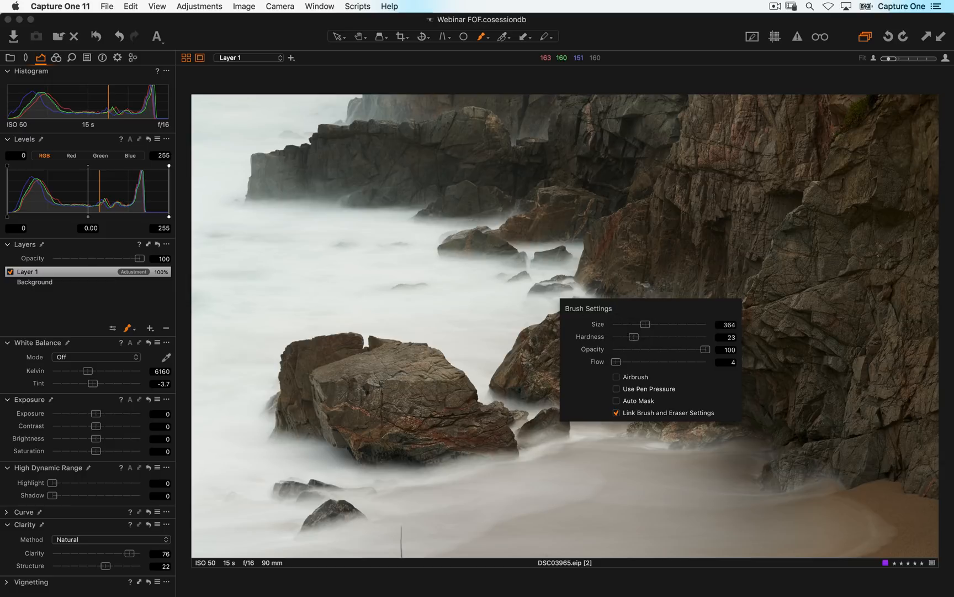
pyautogui.moveTo(538, 353)
pyautogui.mouseDown()
pyautogui.moveTo(557, 341)
pyautogui.moveTo(597, 364)
pyautogui.moveTo(545, 358)
pyautogui.mouseUp()
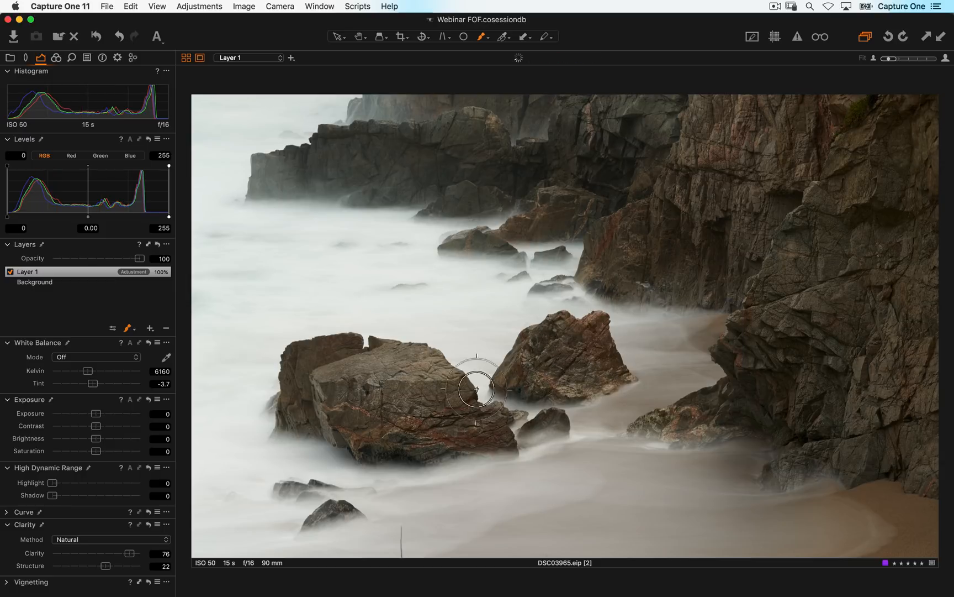
pyautogui.moveTo(337, 365)
pyautogui.mouseDown()
pyautogui.moveTo(404, 377)
pyautogui.moveTo(453, 404)
pyautogui.moveTo(434, 418)
pyautogui.moveTo(367, 414)
pyautogui.moveTo(438, 431)
pyautogui.moveTo(455, 422)
pyautogui.mouseUp()
pyautogui.moveTo(558, 459)
pyautogui.mouseDown()
pyautogui.moveTo(436, 511)
pyautogui.moveTo(487, 498)
pyautogui.mouseUp()
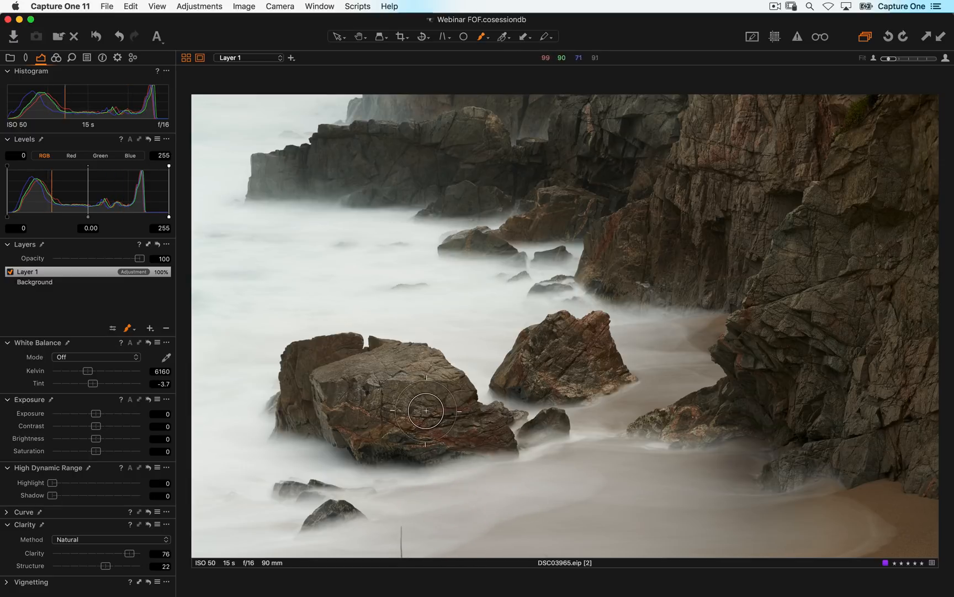
# Compare the large foreground rock's texture at 100% with Layer 1 off and on, and return to the full image
pyautogui.press('h')
pyautogui.doubleClick(408, 419)
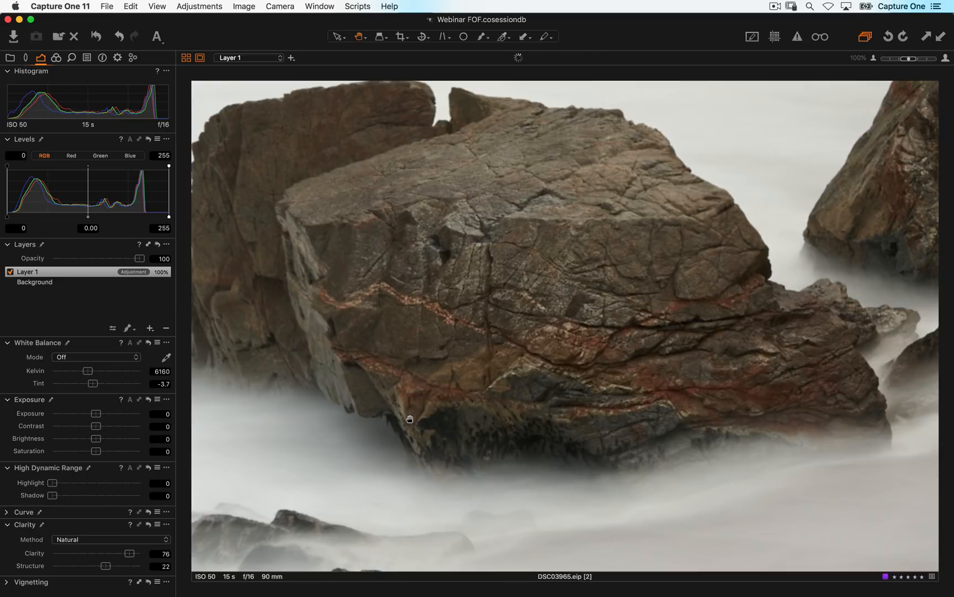
pyautogui.click(11, 271)
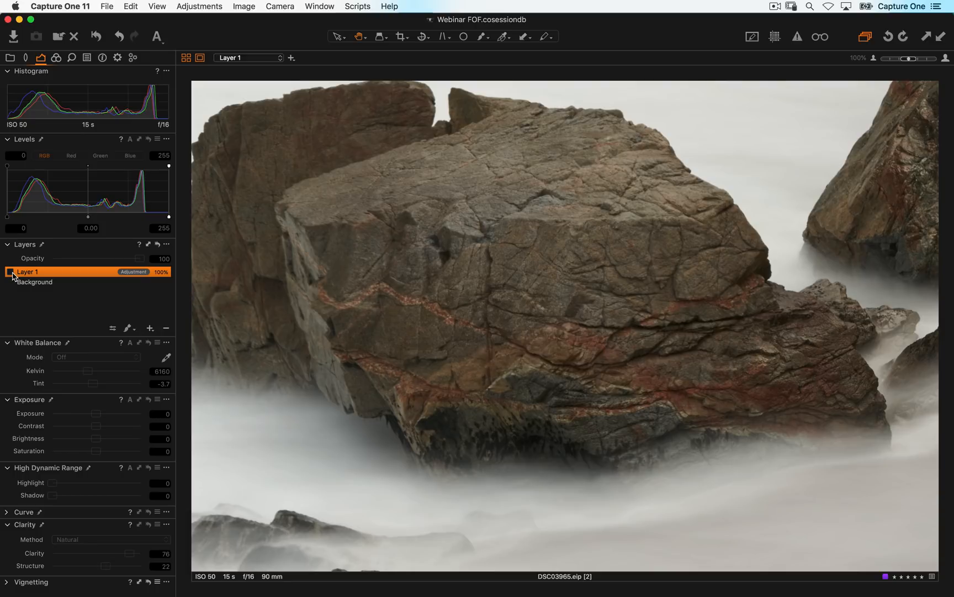
pyautogui.click(11, 272)
pyautogui.click(10, 271)
pyautogui.click(11, 271)
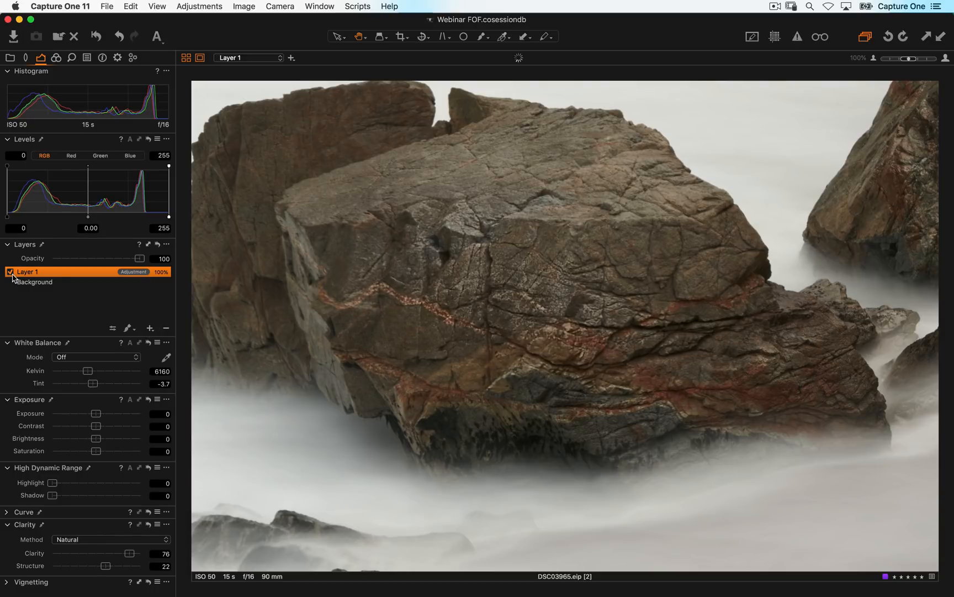
pyautogui.click(127, 329)
pyautogui.click(500, 305)
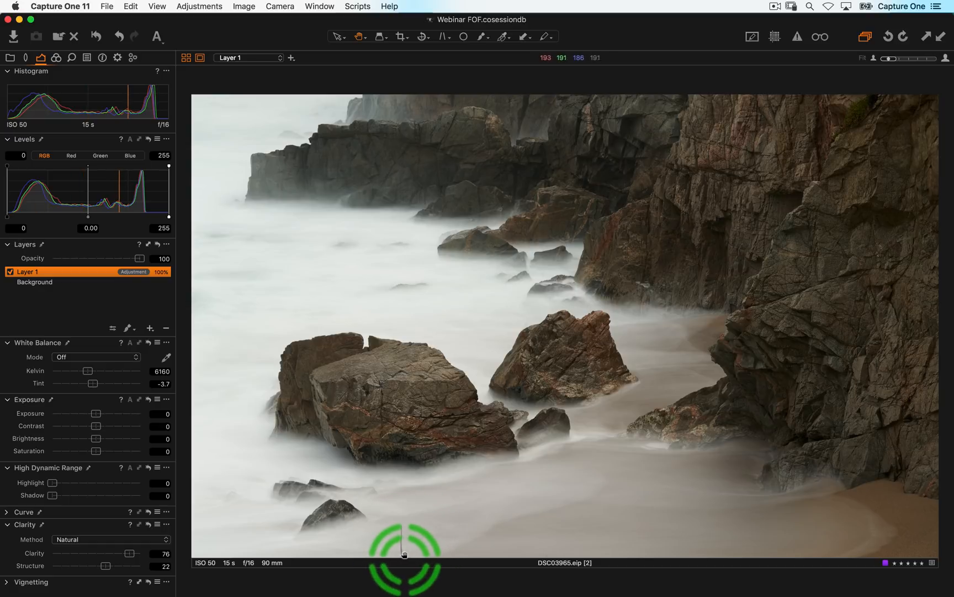
# Add a heal layer and remove the thin stick at the image's lower edge, sampling from the nearby smooth water
pyautogui.click(150, 330)
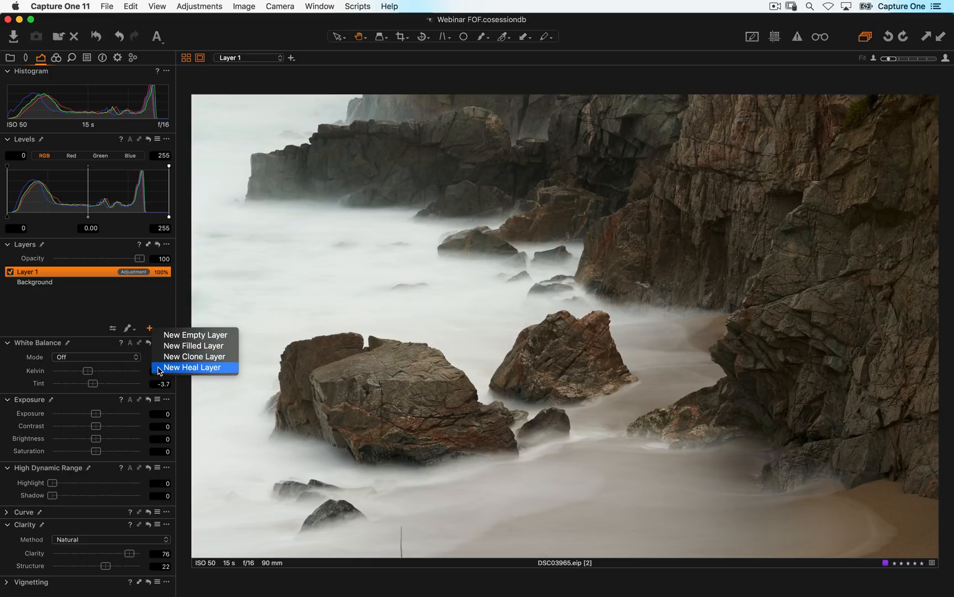
pyautogui.click(160, 368)
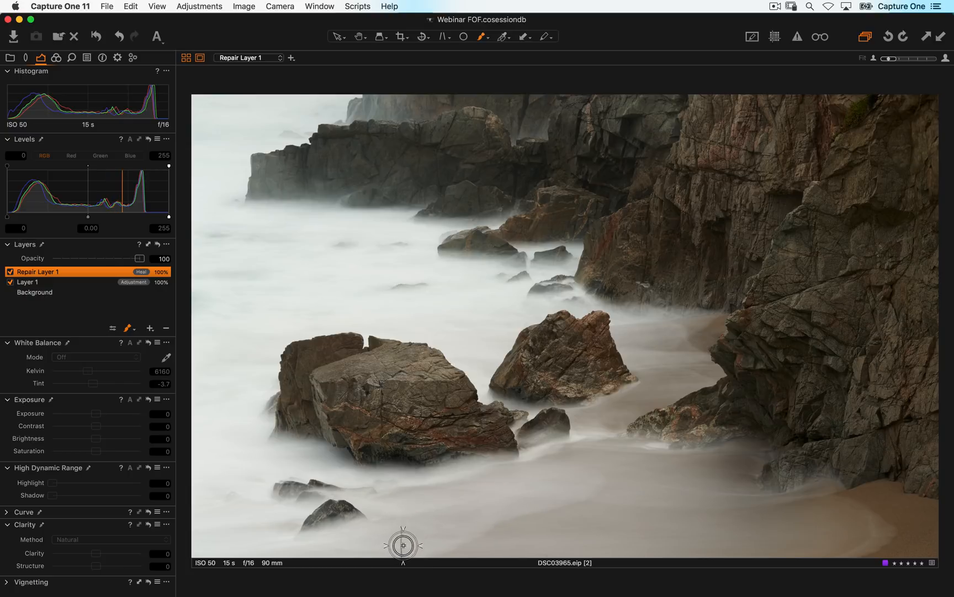
pyautogui.click(500, 491)
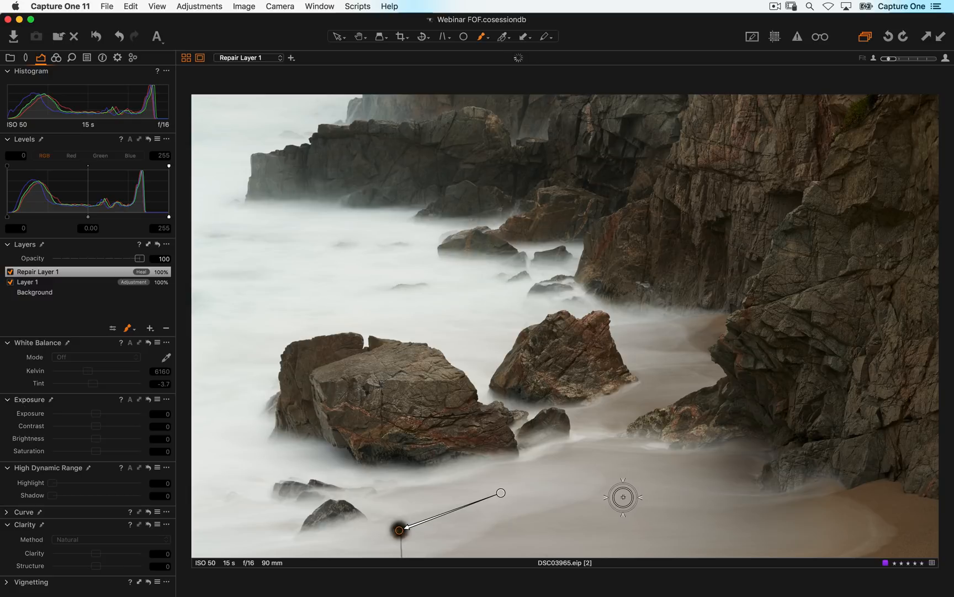
pyautogui.press('h')
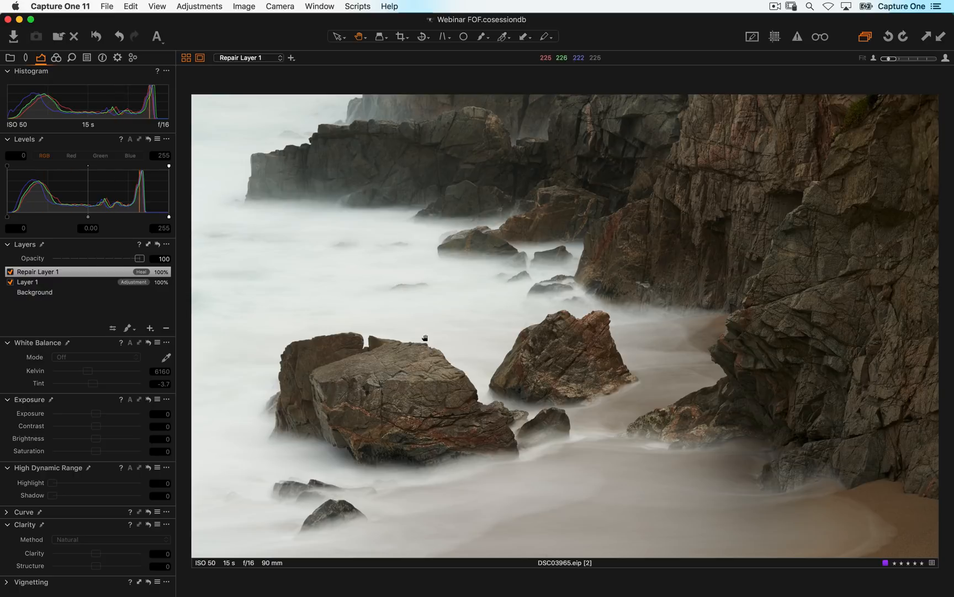
# Add a new filled layer named Color G and bring up the color editing tools for it
pyautogui.click(150, 328)
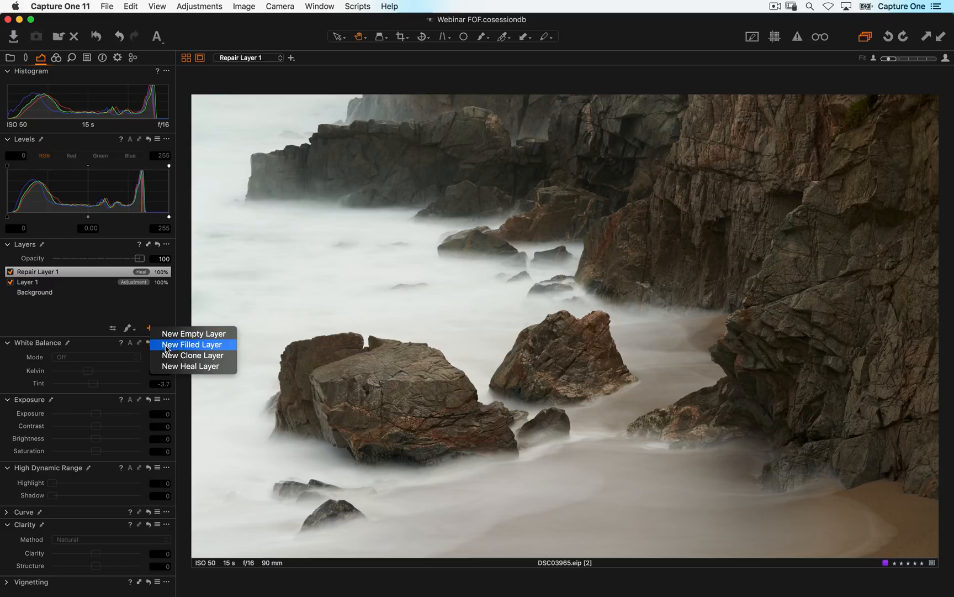
pyautogui.click(165, 347)
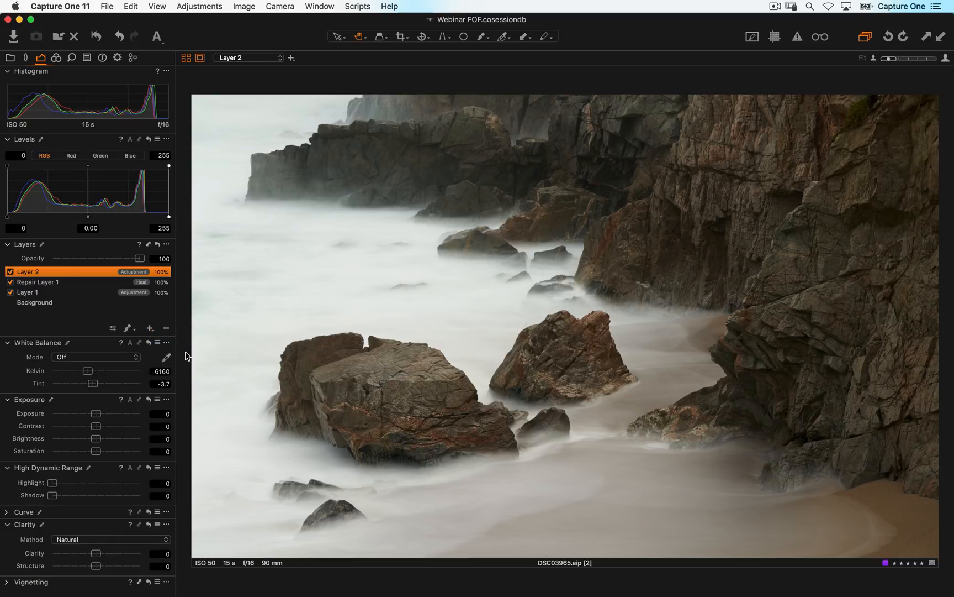
pyautogui.write('Color G')
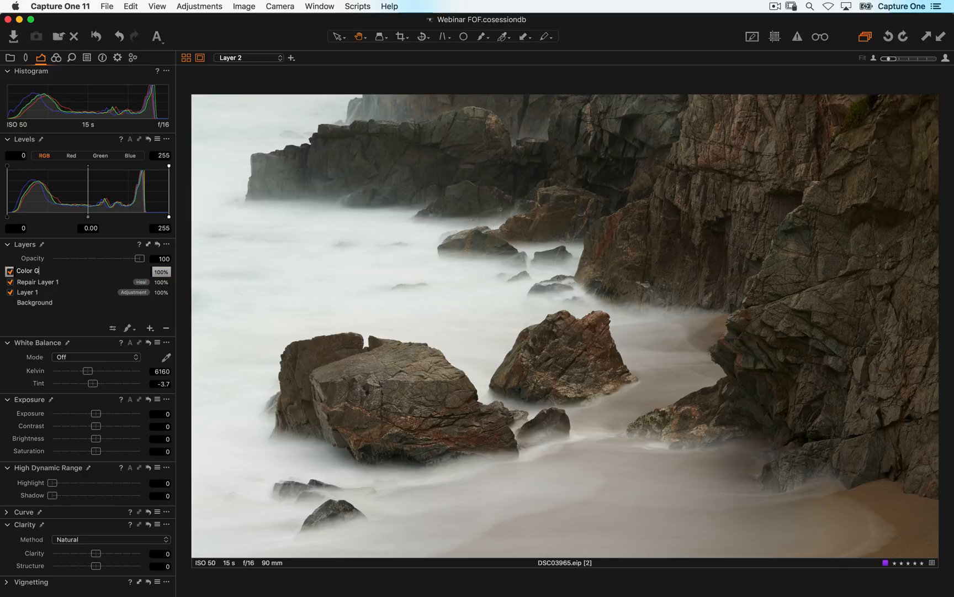
pyautogui.press('Return')
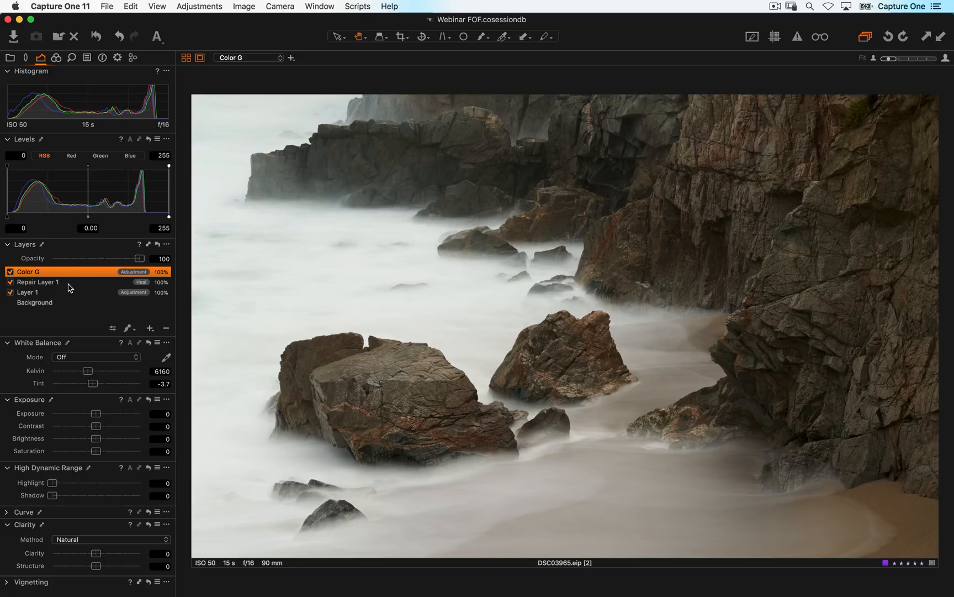
pyautogui.click(55, 57)
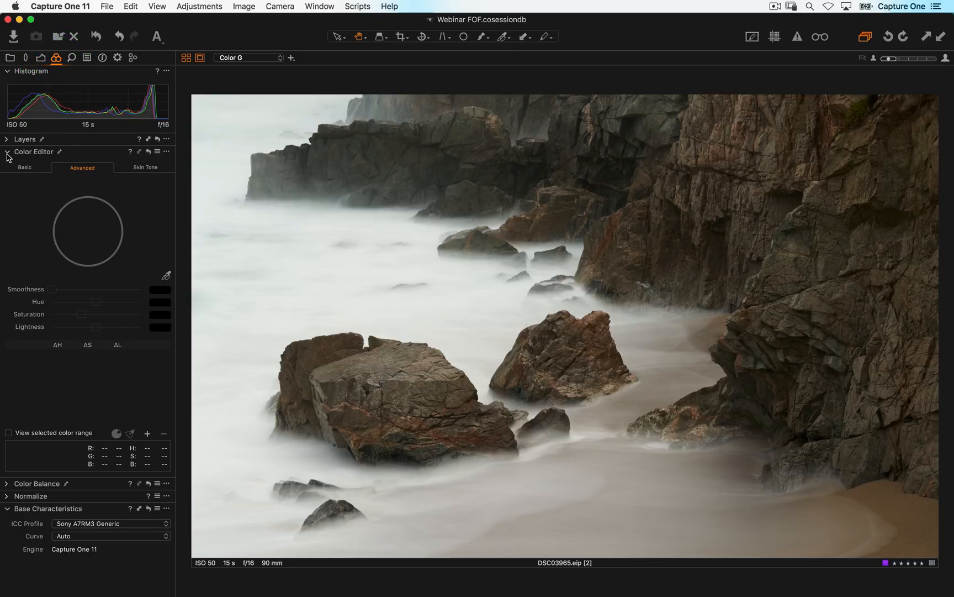
# Grade the Color G layer with 3-way Color Balance, tinting the shadows blue and the midtones slightly yellow
pyautogui.click(7, 153)
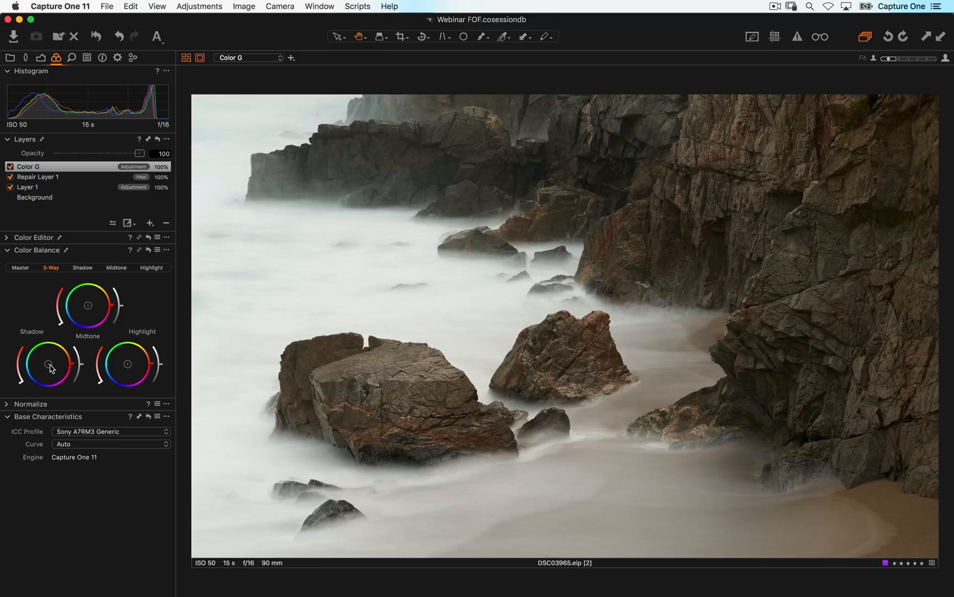
pyautogui.moveTo(49, 364); pyautogui.dragTo(40, 370)
pyautogui.click(86, 304)
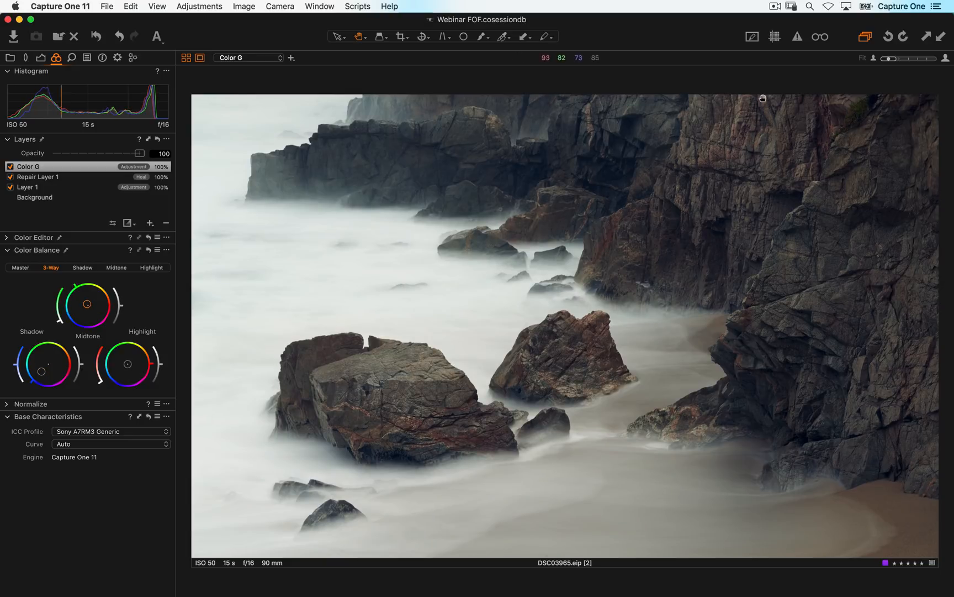
pyautogui.moveTo(88, 305); pyautogui.dragTo(92, 300)
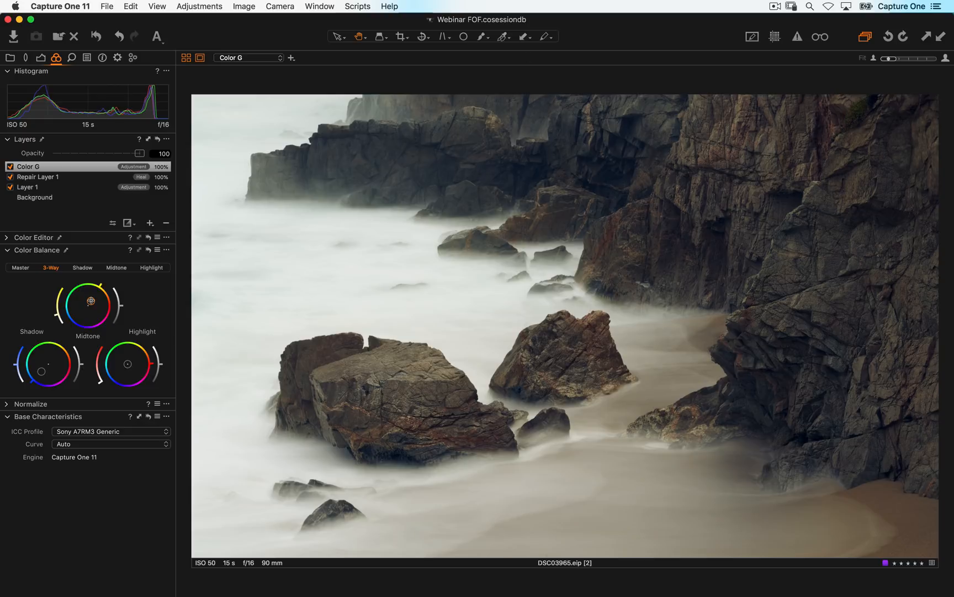
pyautogui.moveTo(42, 372); pyautogui.dragTo(86, 371)
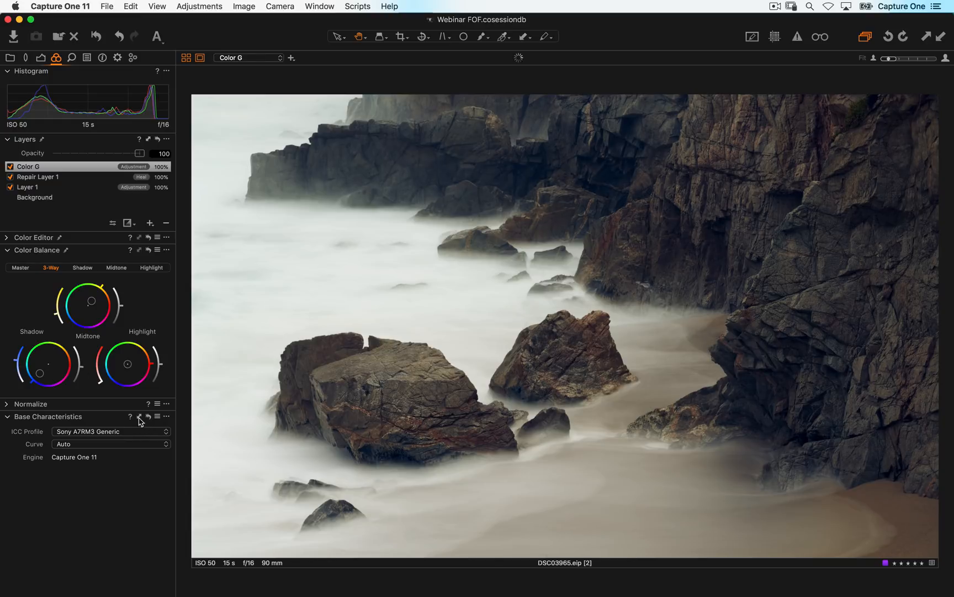
# Compare the image with the Color G layer off and on, and try out its opacity, ending at 100
pyautogui.click(27, 166)
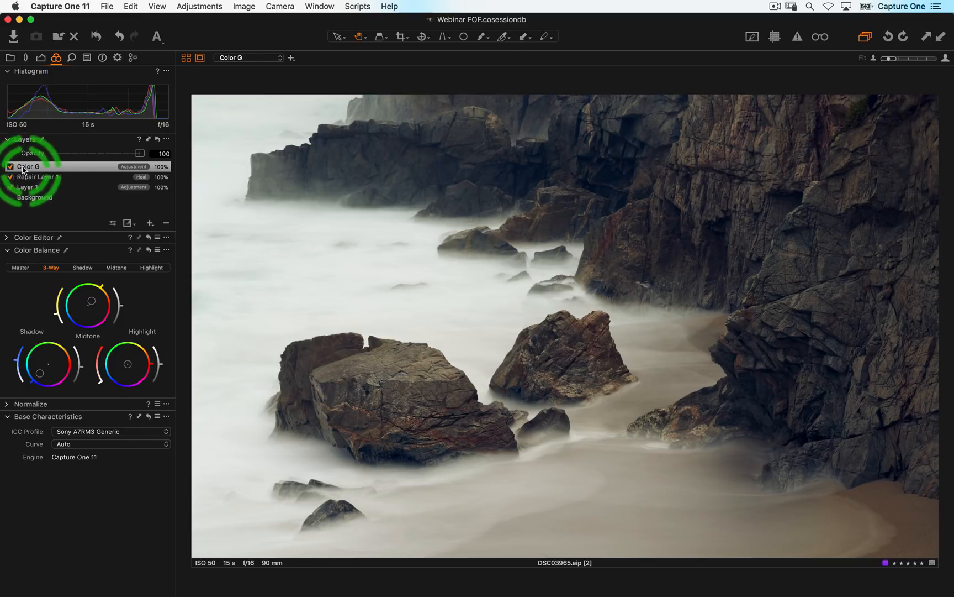
pyautogui.click(10, 166)
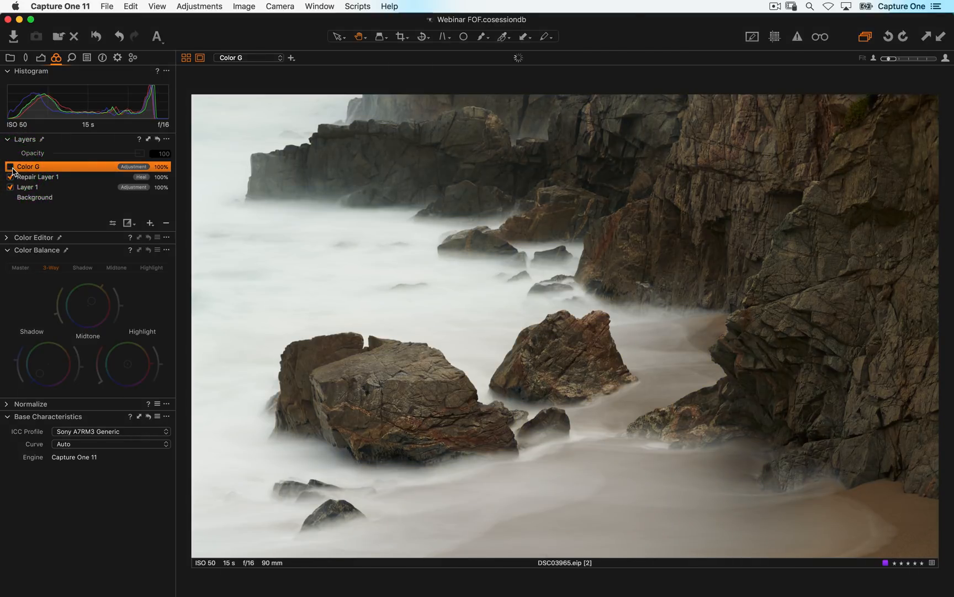
pyautogui.click(10, 167)
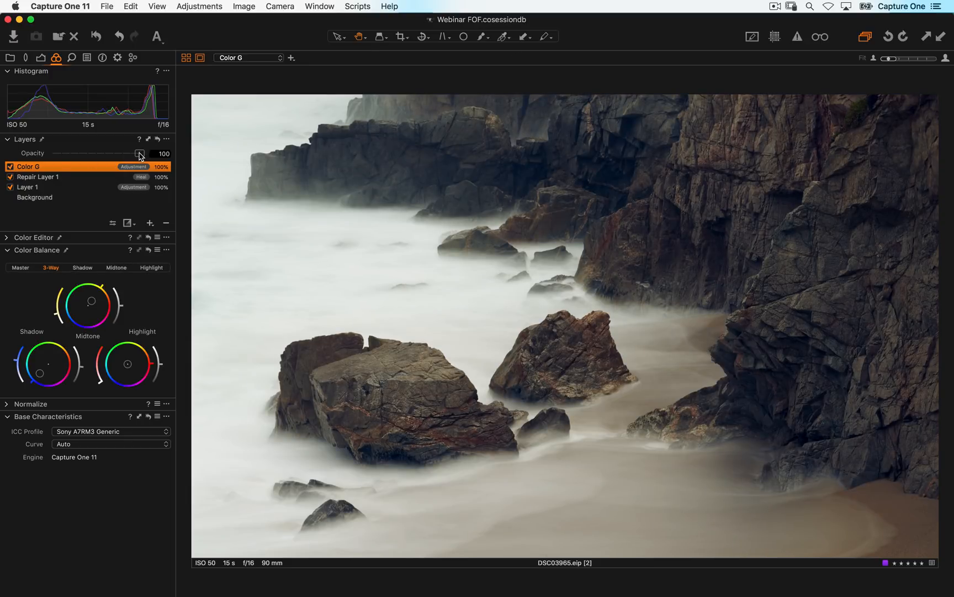
pyautogui.moveTo(139, 155); pyautogui.dragTo(198, 161)
# Compare the image with Layer 1 off and on, and try out its opacity, ending at 100
pyautogui.click(50, 189)
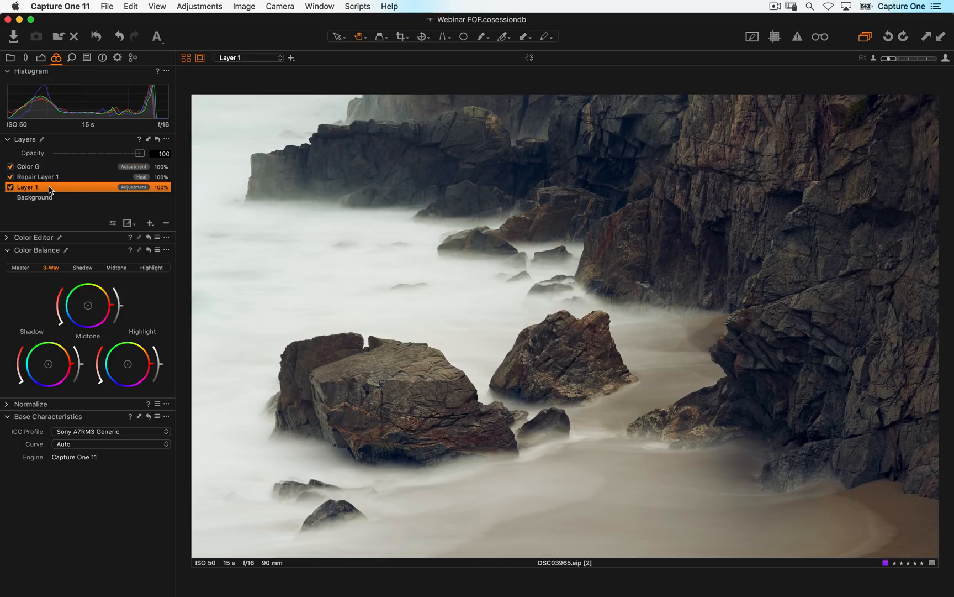
pyautogui.click(10, 188)
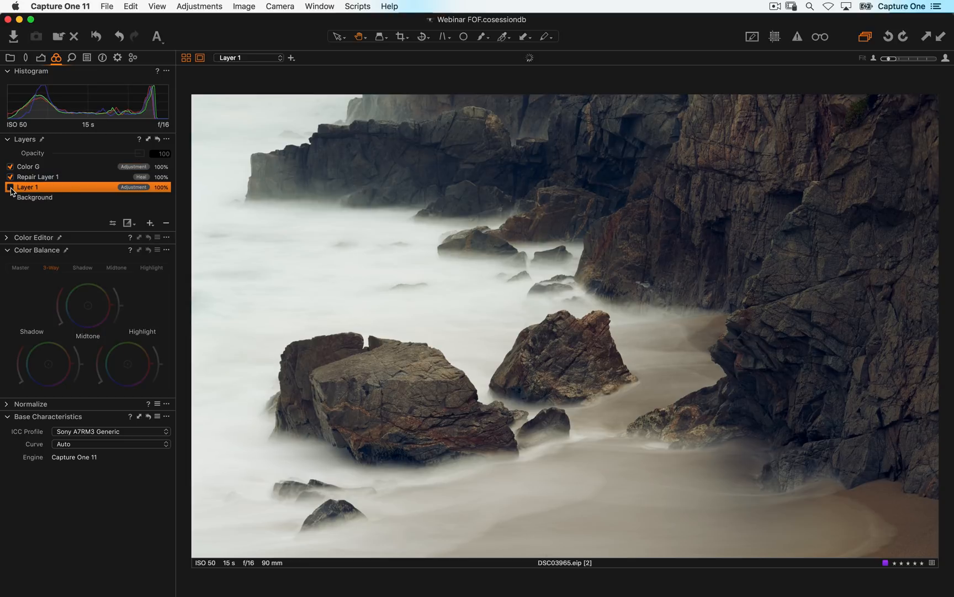
pyautogui.click(10, 188)
pyautogui.moveTo(139, 153)
pyautogui.mouseDown()
pyautogui.moveTo(122, 151)
pyautogui.moveTo(152, 154)
pyautogui.mouseUp()
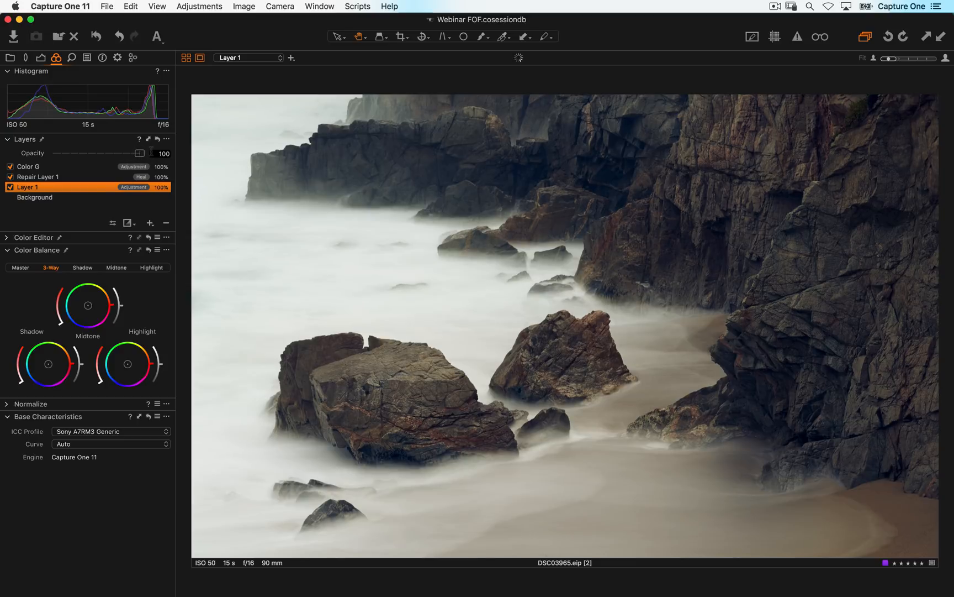
# Compare the coast image without any adjustments to the fully edited version
pyautogui.click(96, 36)
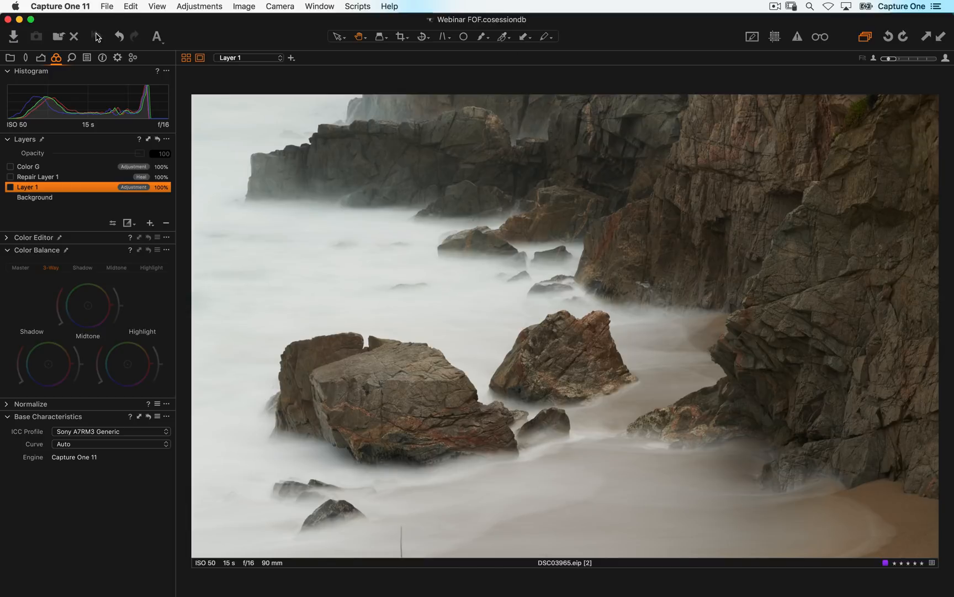
pyautogui.click(97, 37)
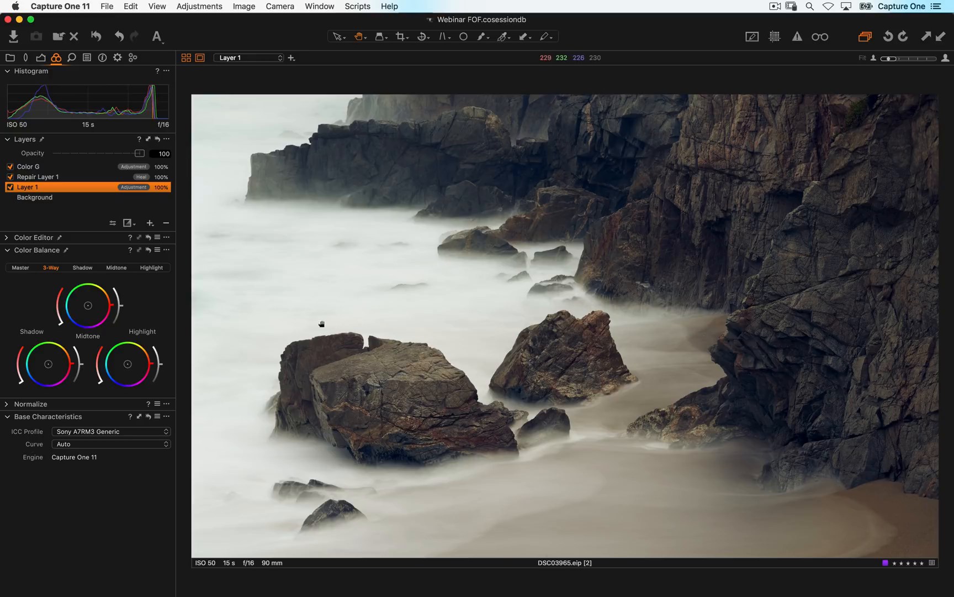
pyautogui.click(61, 190)
# Open variant 2 of the pagoda image MZA_15.eip from the thumbnails and check its square crop
pyautogui.press('super+alt+v')
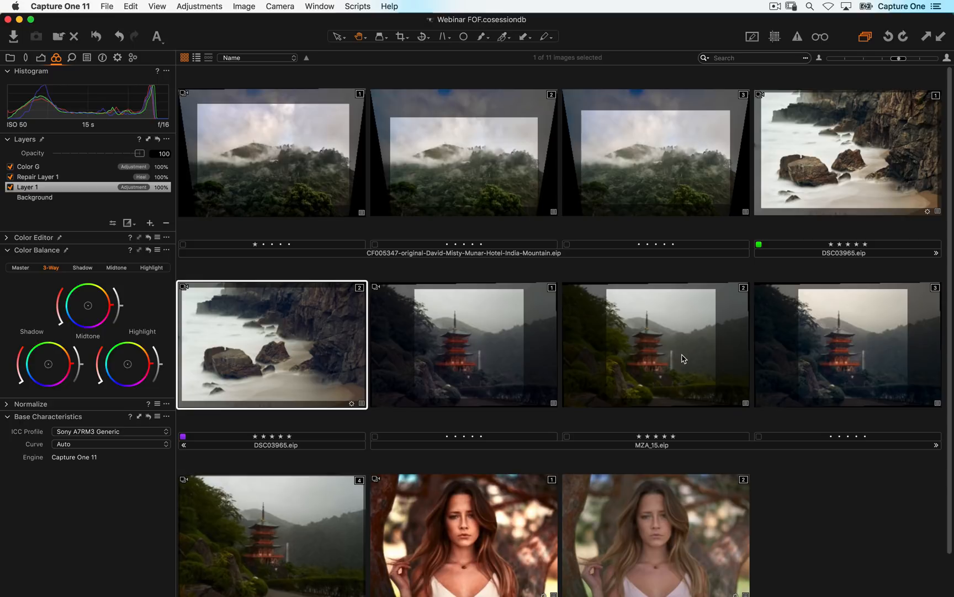
pyautogui.click(670, 371)
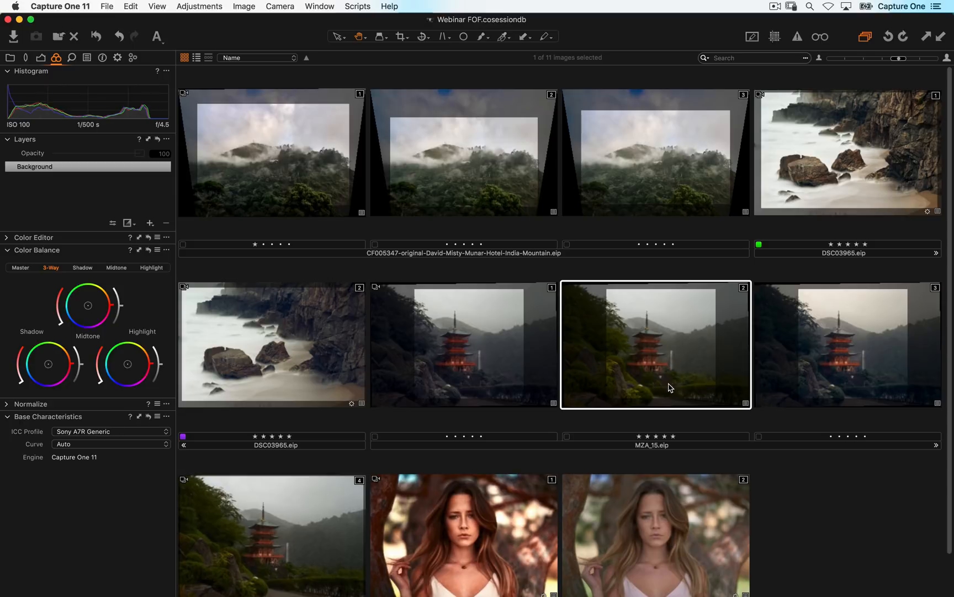
pyautogui.doubleClick(669, 387)
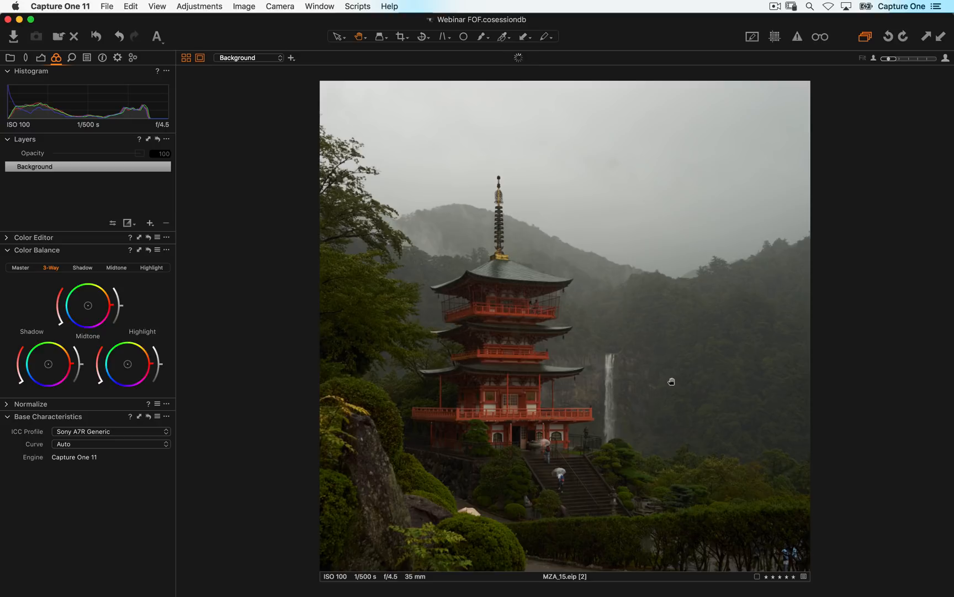
pyautogui.press('c')
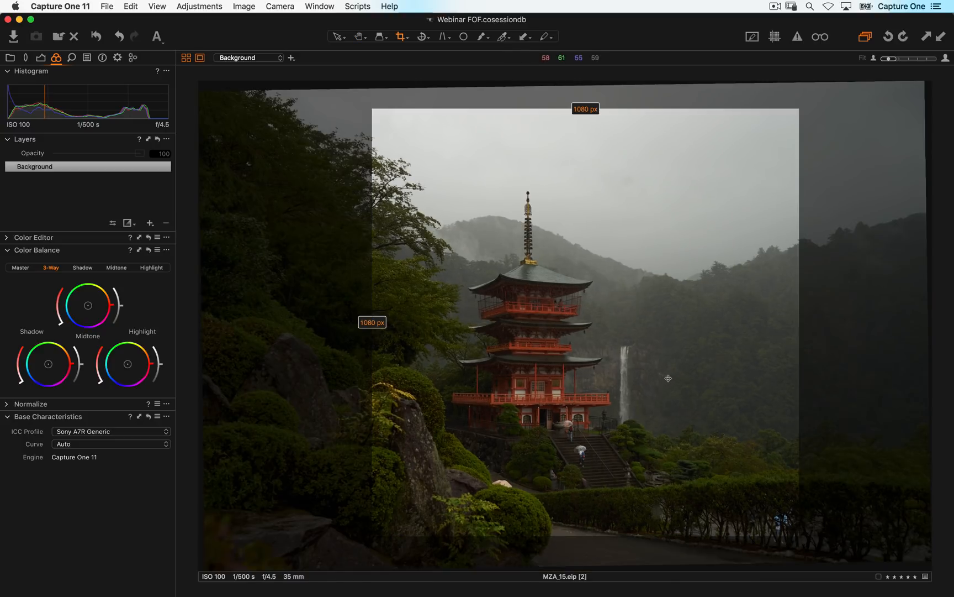
pyautogui.click(668, 381)
pyautogui.press('h')
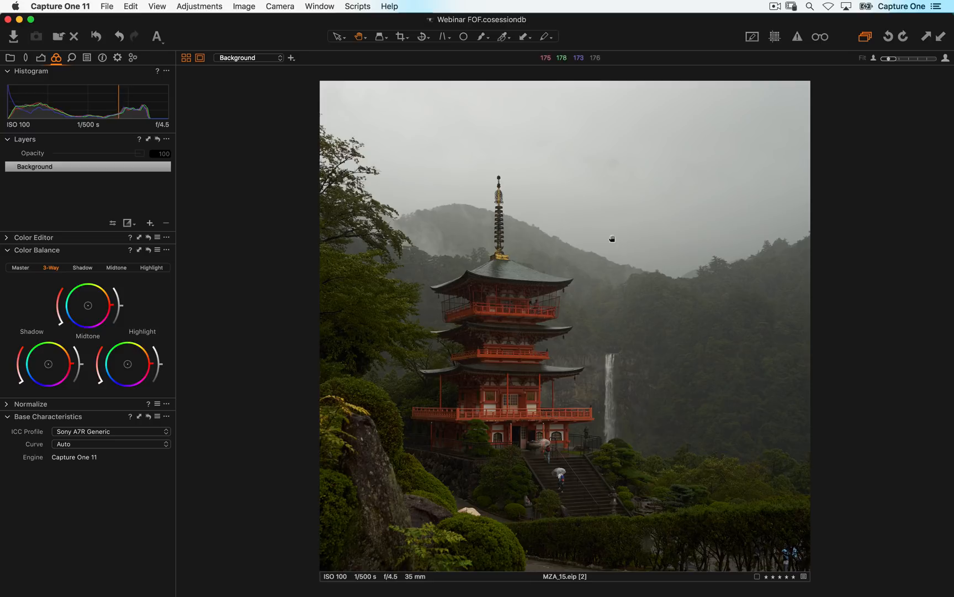
# Adjust the pagoda image's tone with exposure 0.35, Levels input highlight 240 and midtone -0.06, and Natural clarity 41
pyautogui.click(41, 59)
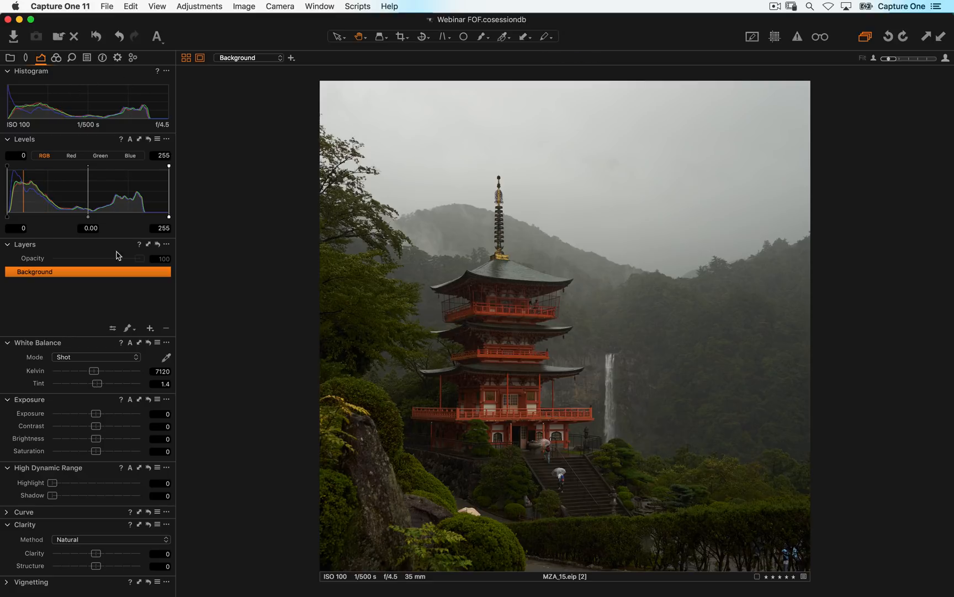
pyautogui.moveTo(96, 414); pyautogui.dragTo(100, 415)
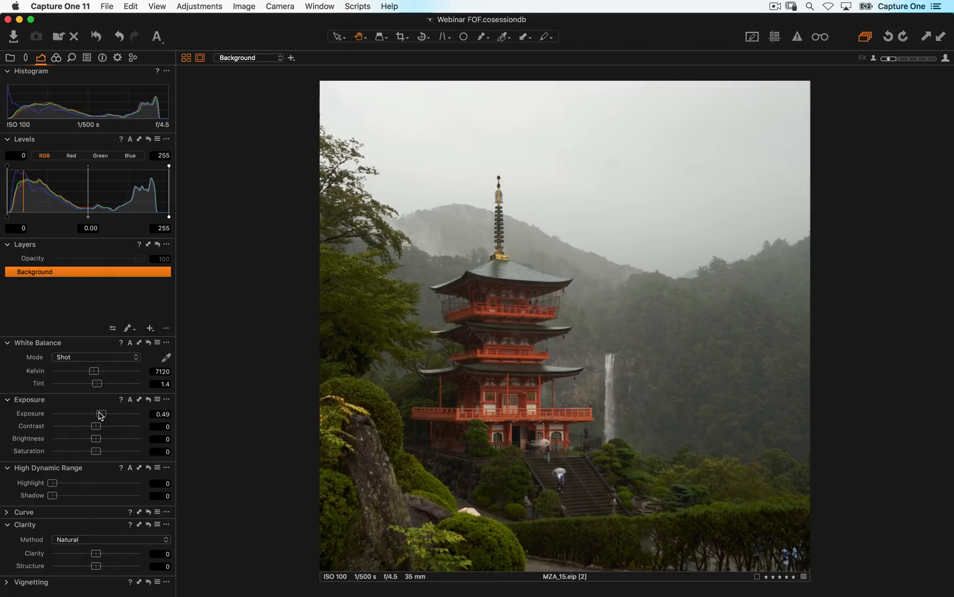
pyautogui.click(166, 217)
pyautogui.moveTo(165, 217); pyautogui.dragTo(159, 217)
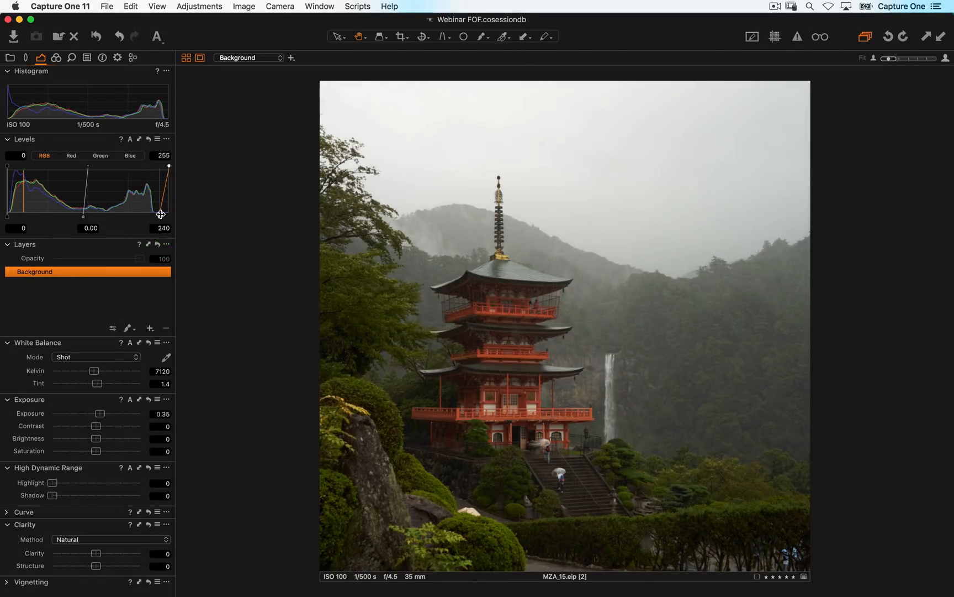
pyautogui.moveTo(88, 217); pyautogui.dragTo(86, 217)
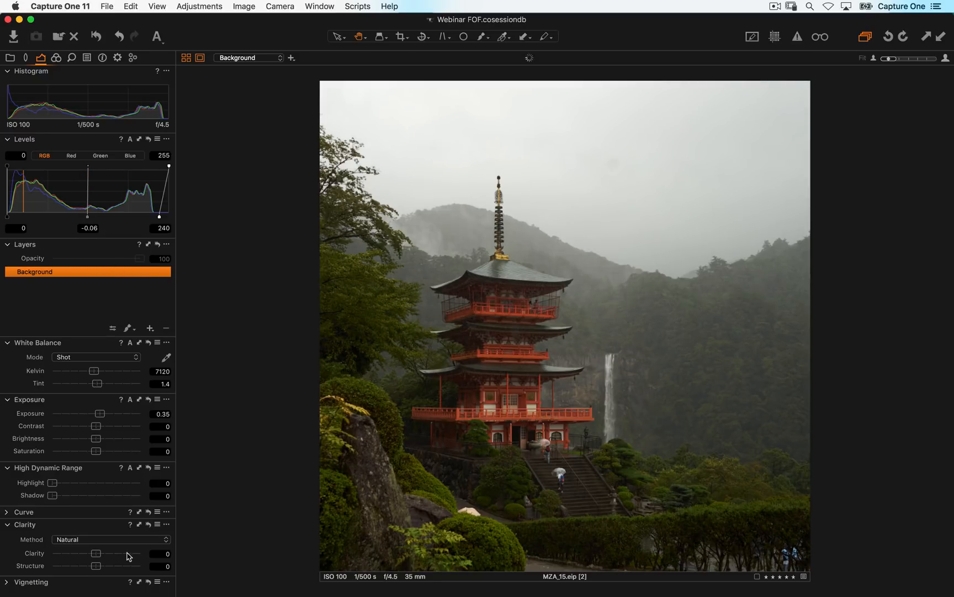
pyautogui.moveTo(95, 553); pyautogui.dragTo(116, 556)
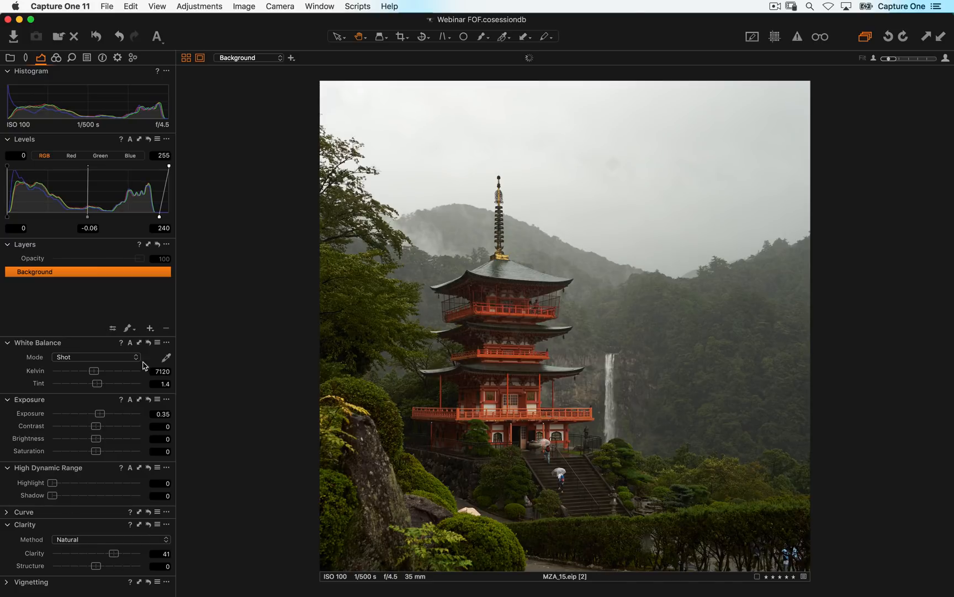
# Sample the dark green bush in the advanced Color Editor and extend the picked range across all saturation levels
pyautogui.click(57, 58)
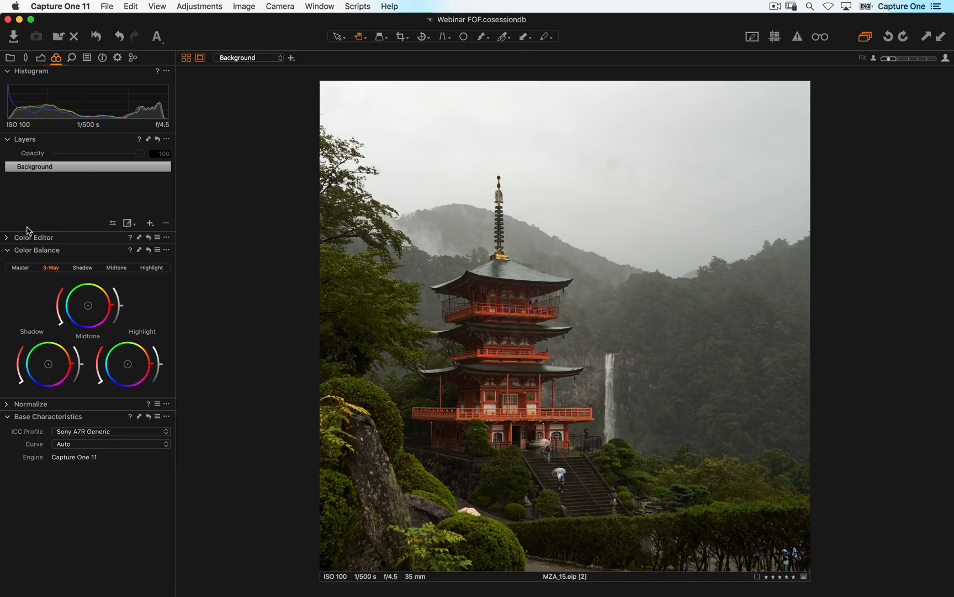
pyautogui.keyDown('alt'); pyautogui.click(8, 237); pyautogui.keyUp('alt')
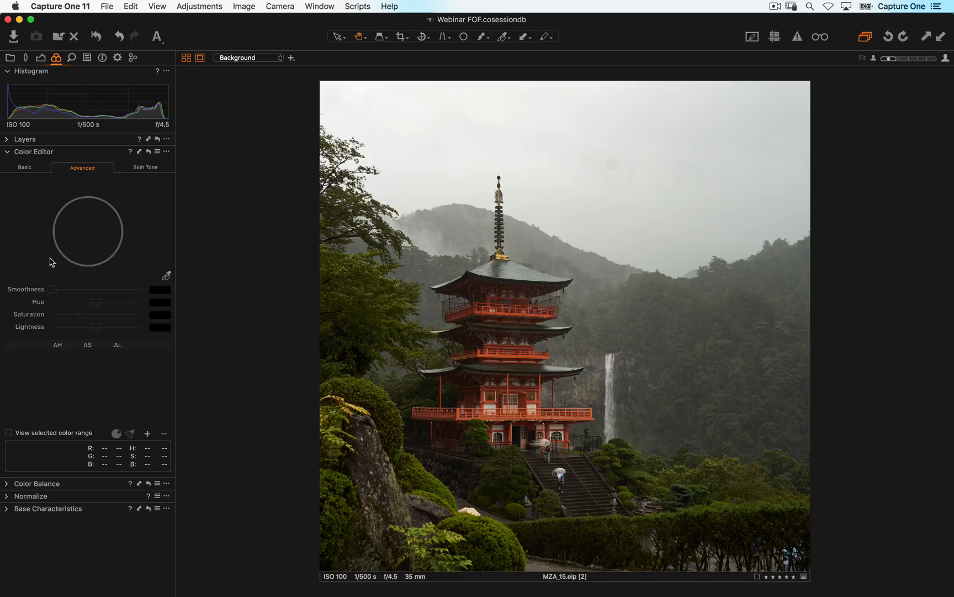
pyautogui.click(166, 277)
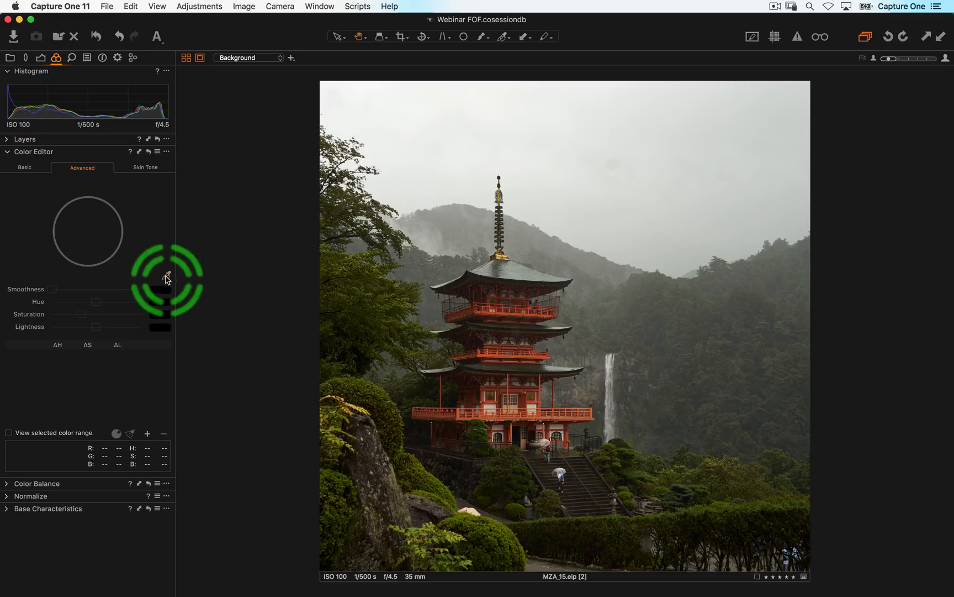
pyautogui.click(392, 413)
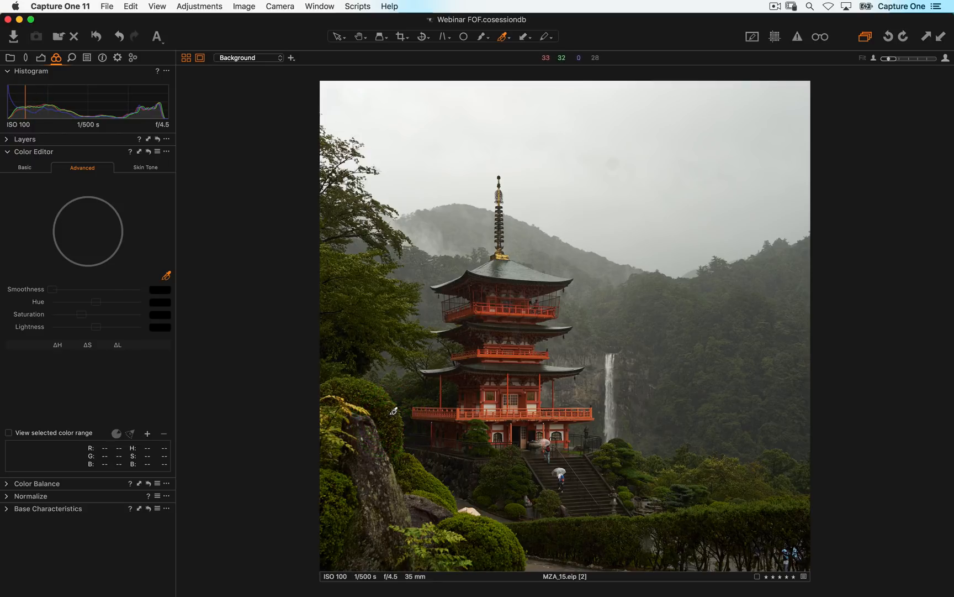
pyautogui.click(146, 434)
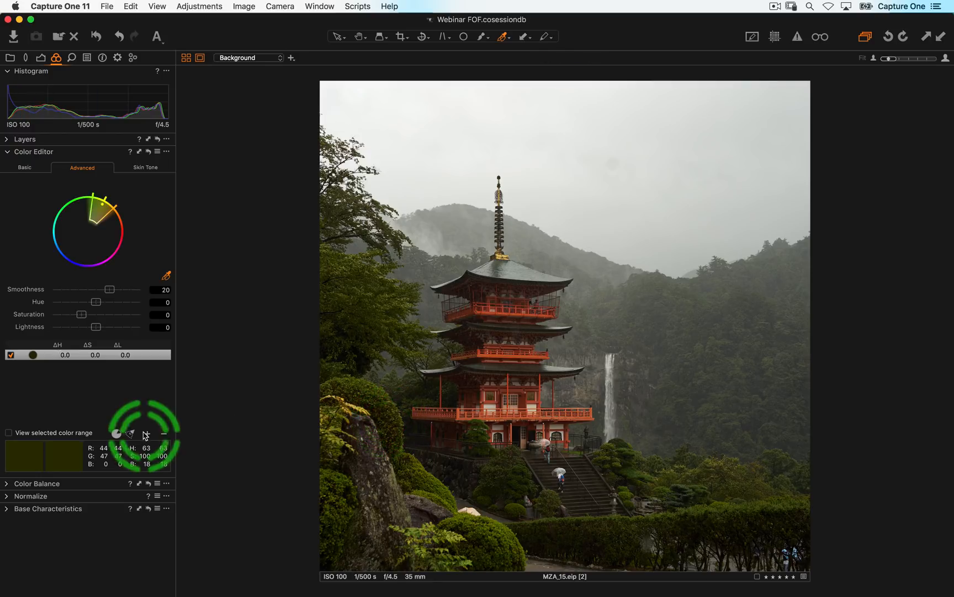
pyautogui.click(132, 436)
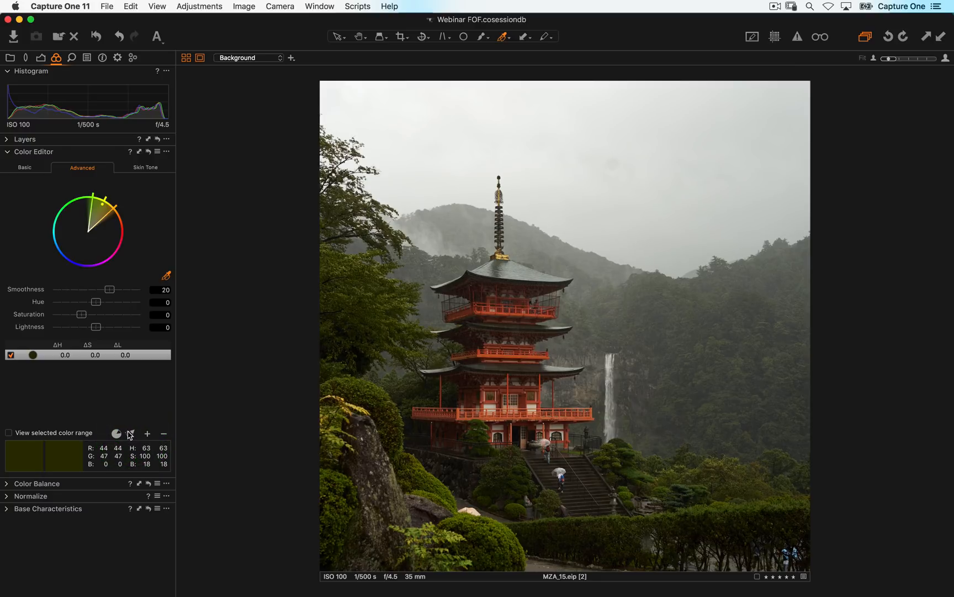
# Preview the selected green range in the image and set its saturation to -53.3
pyautogui.click(20, 434)
pyautogui.click(9, 434)
pyautogui.click(9, 434)
pyautogui.click(8, 434)
pyautogui.click(8, 434)
pyautogui.moveTo(82, 319); pyautogui.dragTo(64, 314)
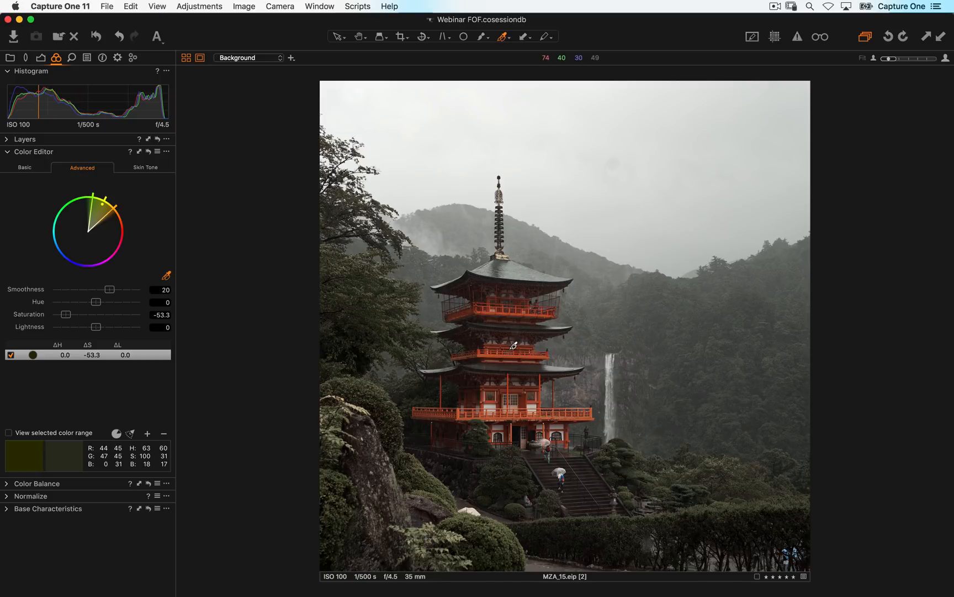
# Sample the pagoda's red wall as a second Color Editor range and return to the full image
pyautogui.scroll(2, 510, 350)
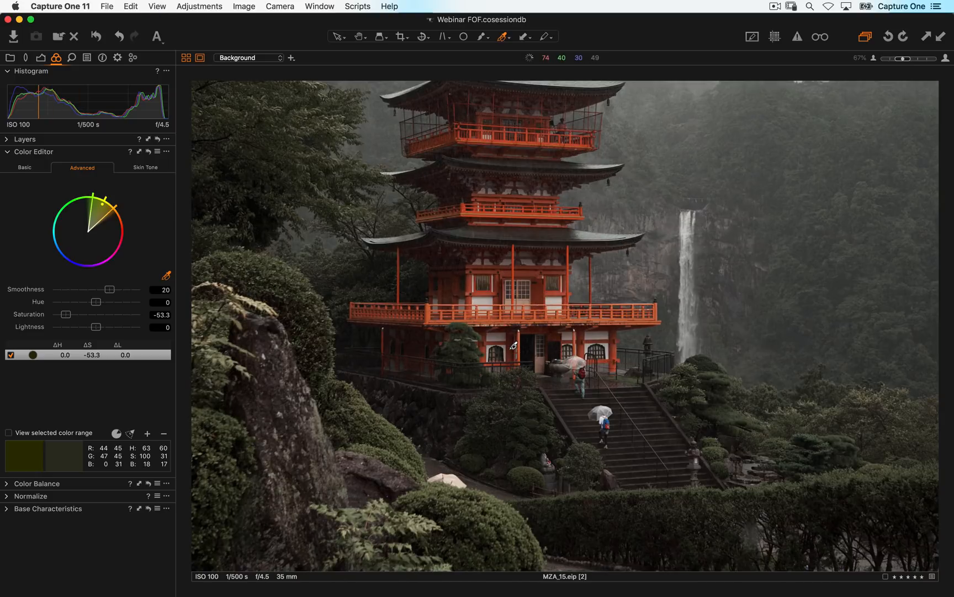
pyautogui.click(526, 269)
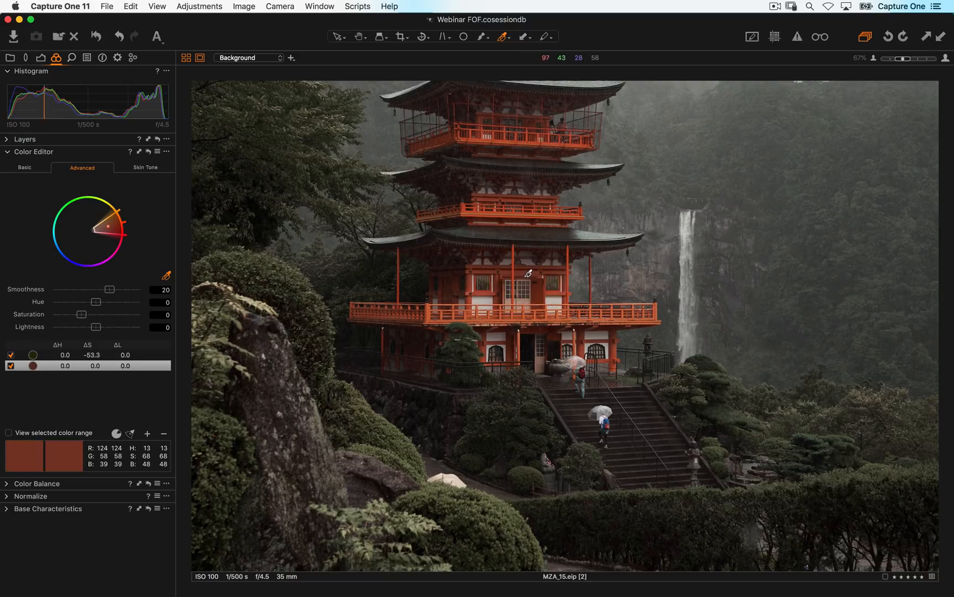
pyautogui.press('super+0')
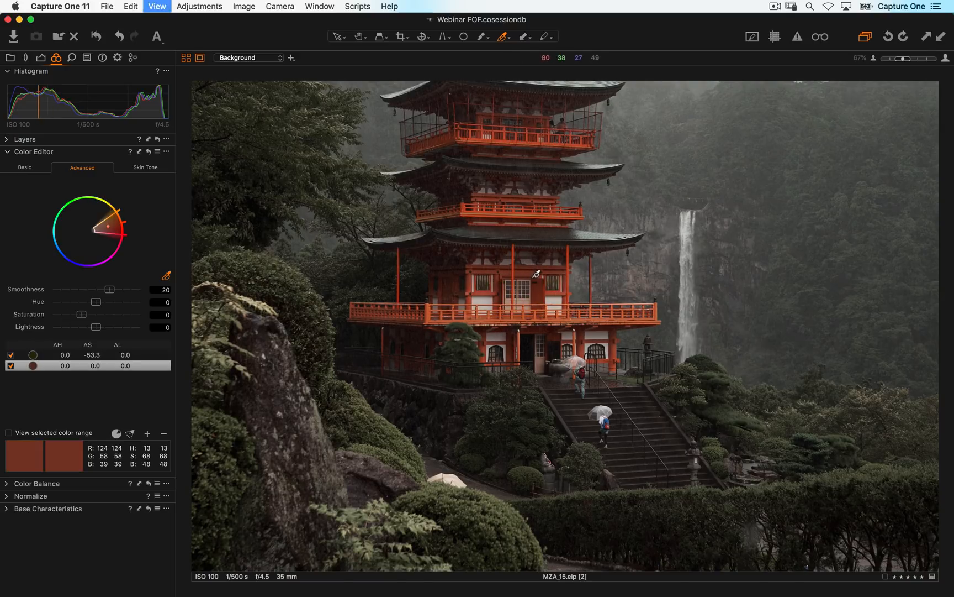
# Preview the selected red range in the image and set its saturation to 43 and lightness to -1
pyautogui.click(9, 436)
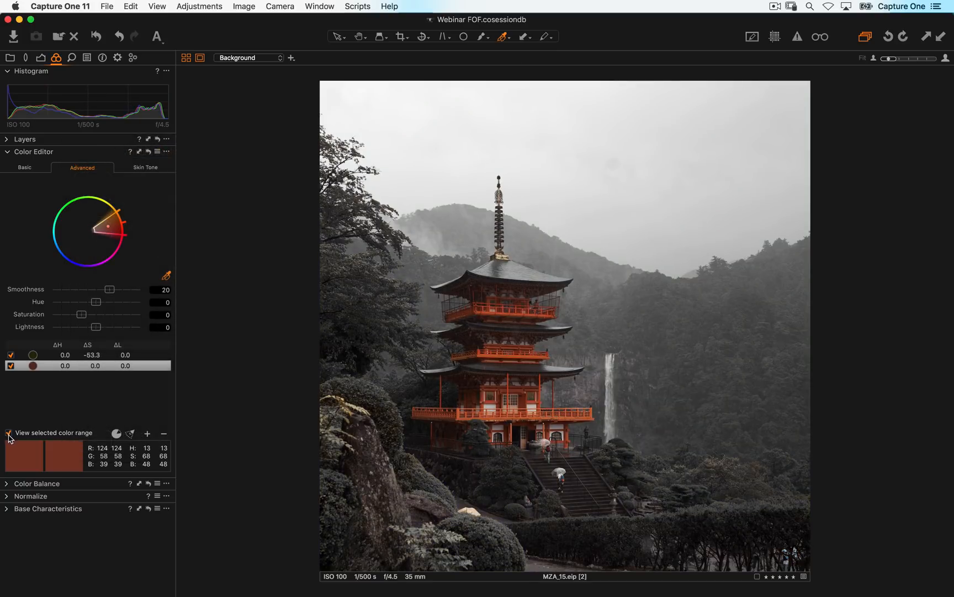
pyautogui.click(9, 433)
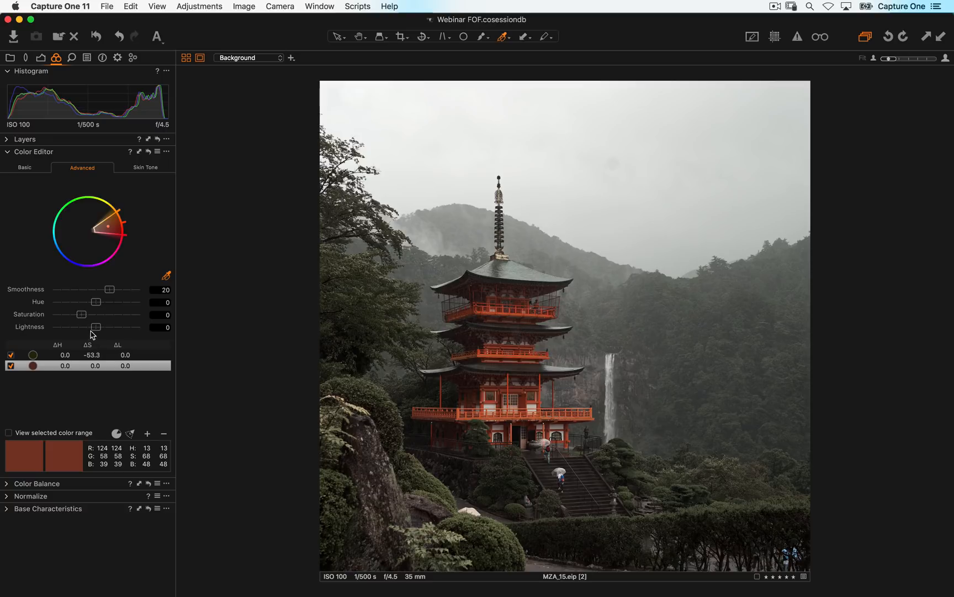
pyautogui.moveTo(82, 314); pyautogui.dragTo(96, 328)
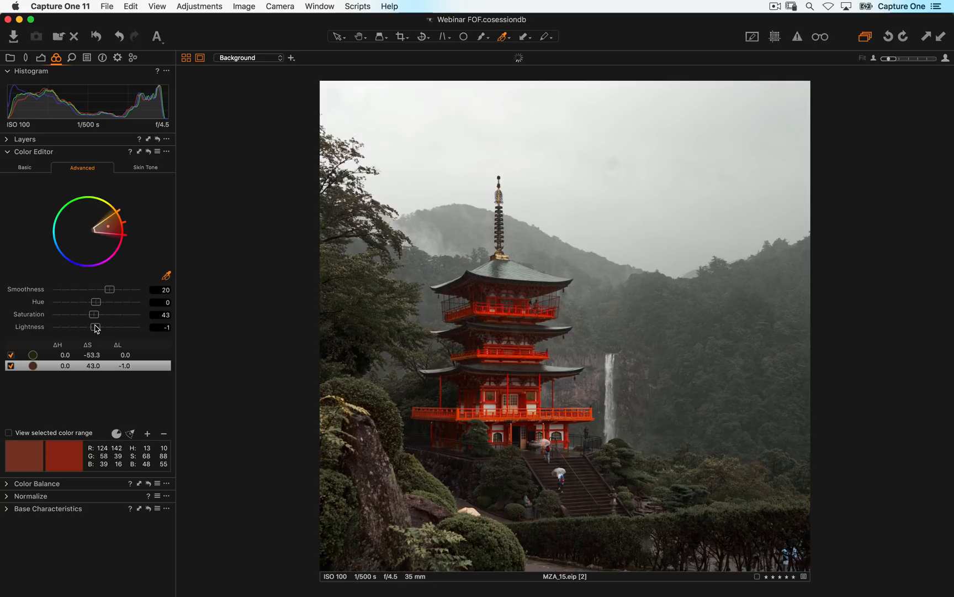
# Set the dark green range's saturation to -54.6 in the Color Editor and compare the image with its unedited version
pyautogui.click(50, 356)
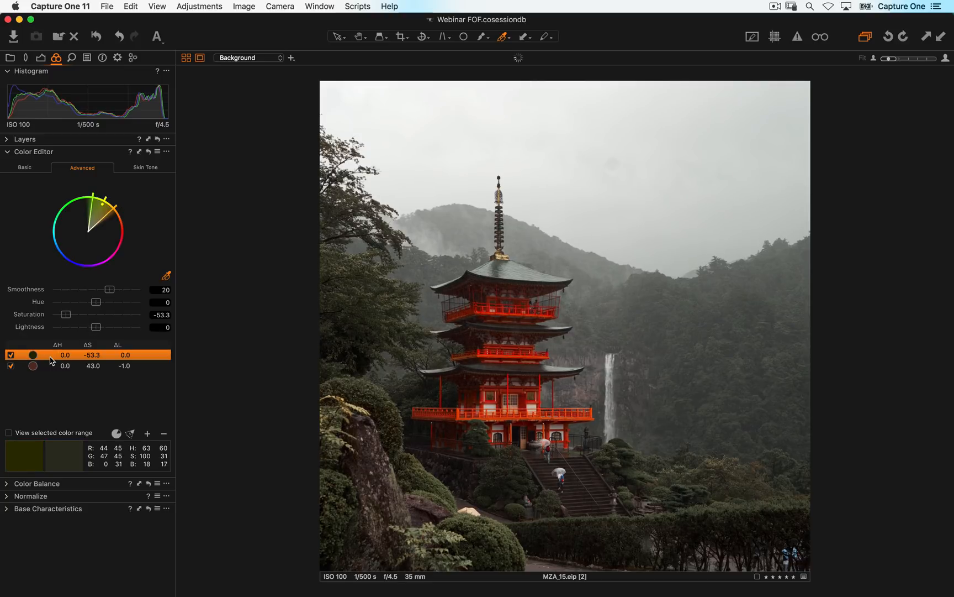
pyautogui.moveTo(67, 316); pyautogui.dragTo(66, 316)
pyautogui.click(97, 37)
pyautogui.moveTo(96, 37); pyautogui.dragTo(96, 37)
# Add a new filled adjustment layer and name it Col G
pyautogui.click(7, 142)
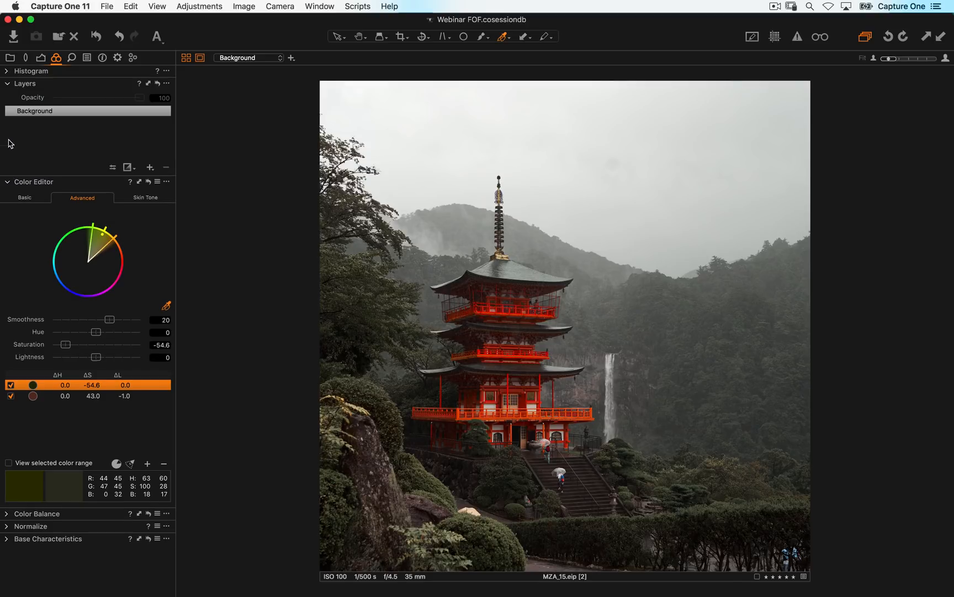
pyautogui.click(152, 173)
pyautogui.click(172, 187)
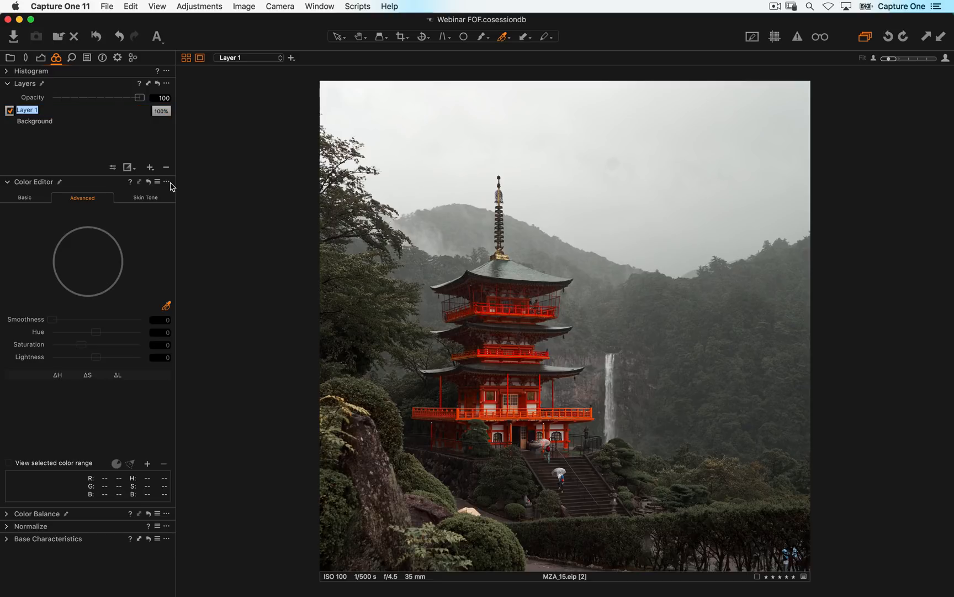
pyautogui.write('Col G')
pyautogui.press('Return')
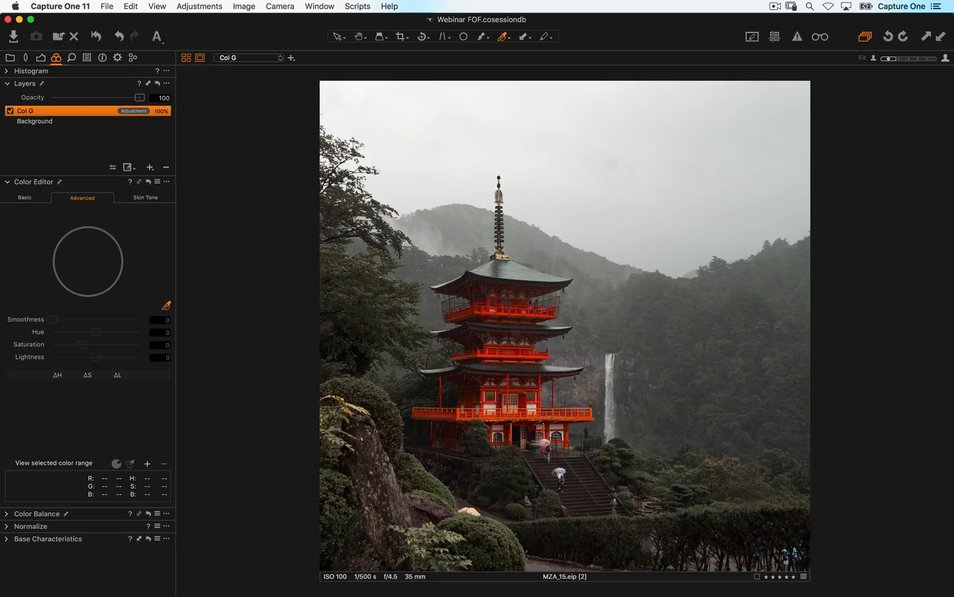
# Color-grade the Col G layer with bluish-purple shadows and warm yellow midtones, and lower its opacity to 79
pyautogui.click(5, 514)
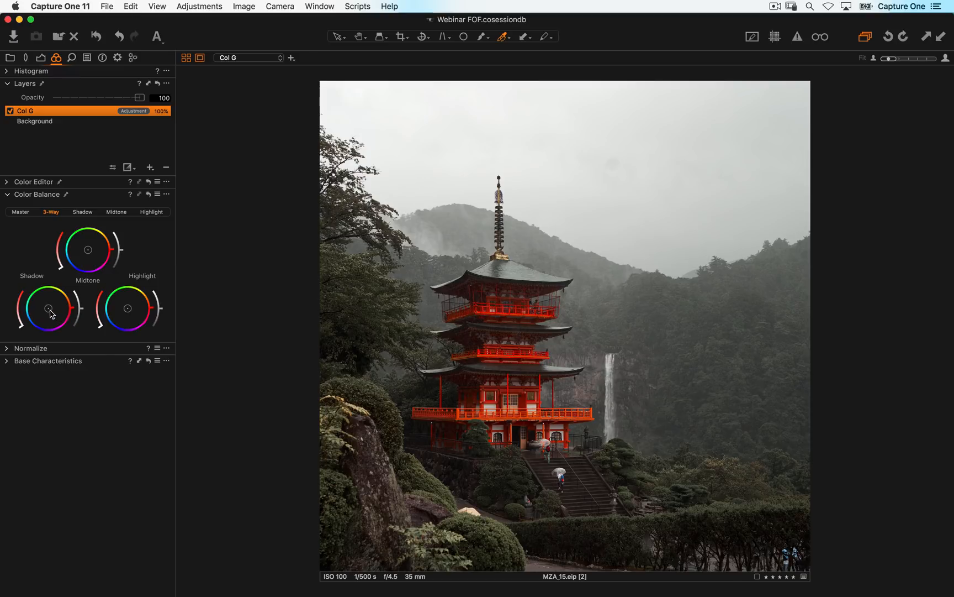
pyautogui.moveTo(49, 312); pyautogui.dragTo(44, 318)
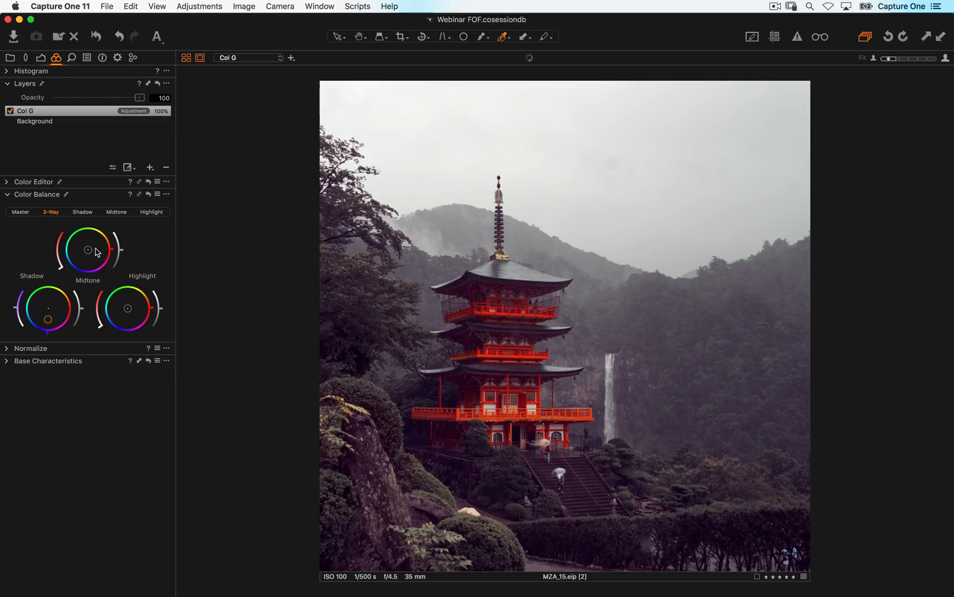
pyautogui.moveTo(96, 251); pyautogui.dragTo(94, 246)
pyautogui.moveTo(140, 98)
pyautogui.mouseDown()
pyautogui.moveTo(110, 100)
pyautogui.moveTo(122, 100)
pyautogui.mouseUp()
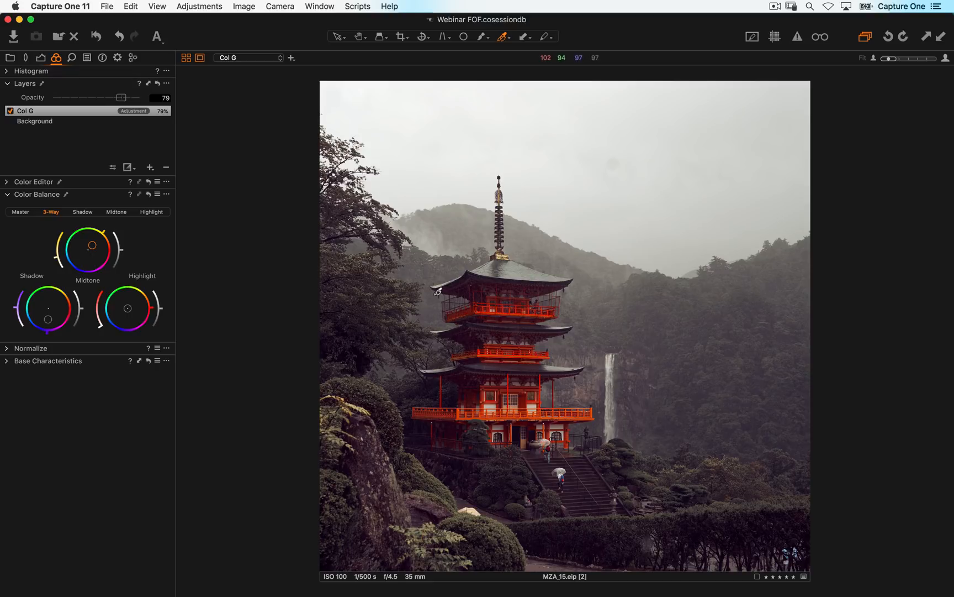
# Inspect the faint round spot in the sky and heal it on a new heal layer, sampling from clean sky nearby
pyautogui.press('h')
pyautogui.click(622, 171)
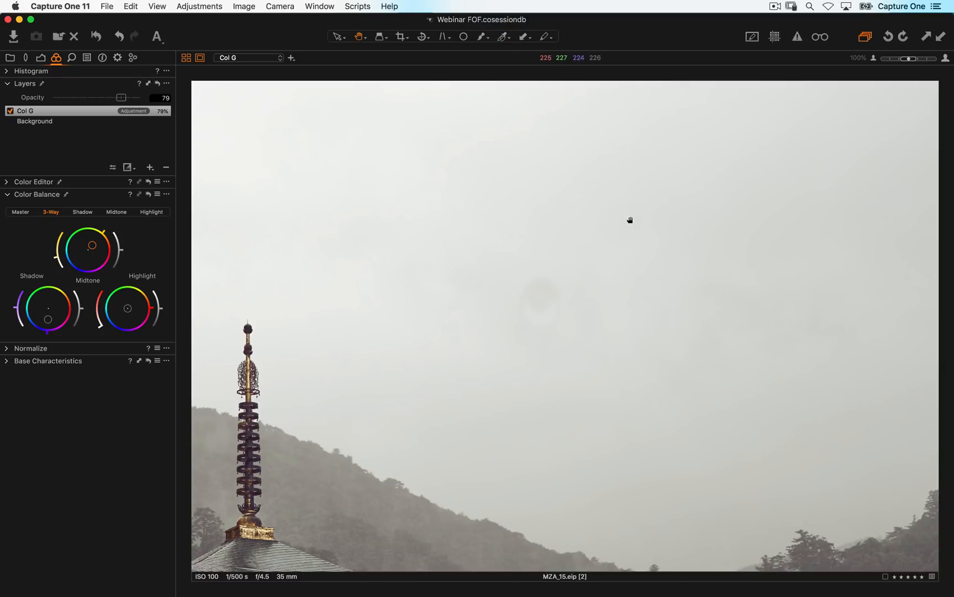
pyautogui.click(567, 316)
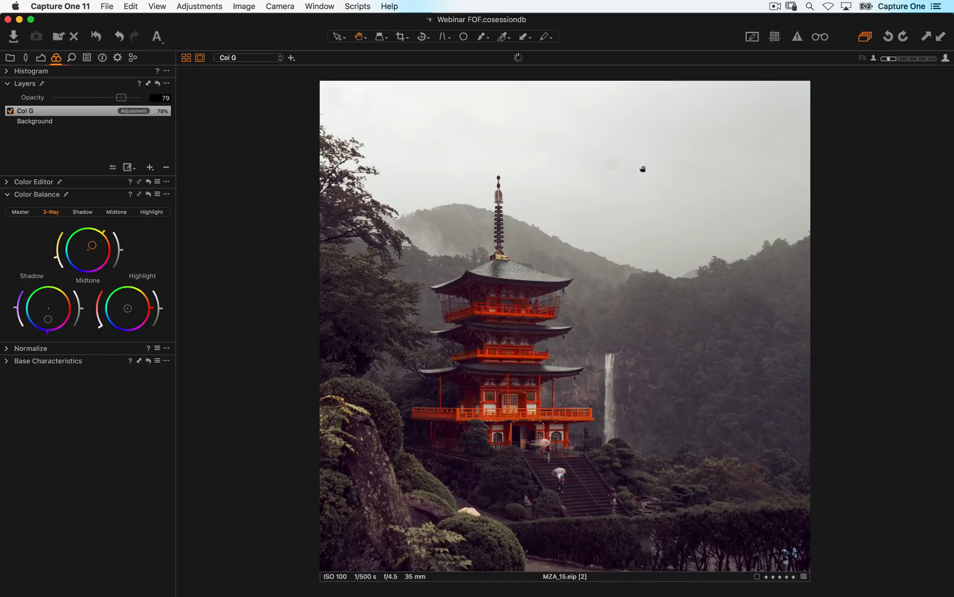
pyautogui.click(620, 173)
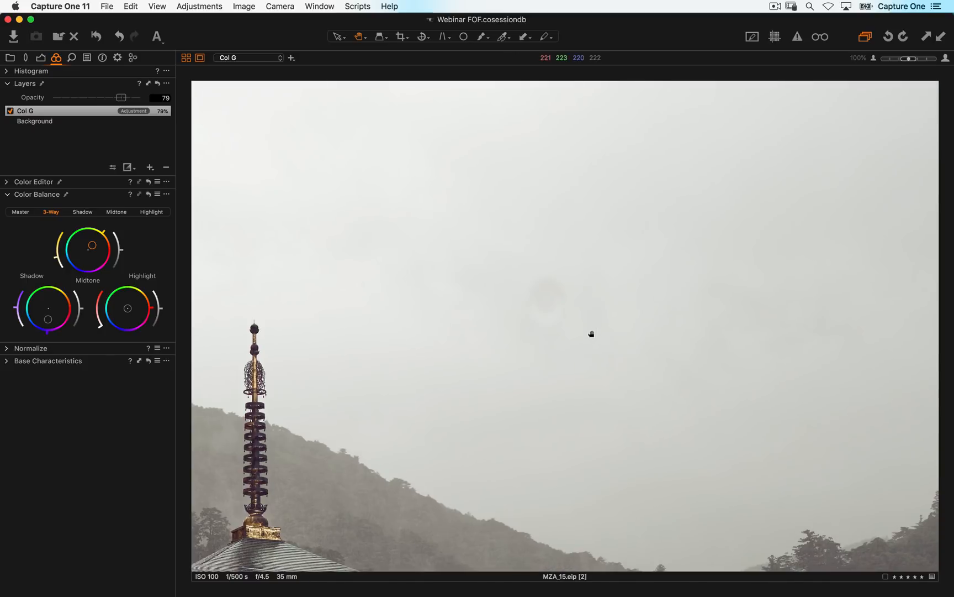
pyautogui.click(592, 330)
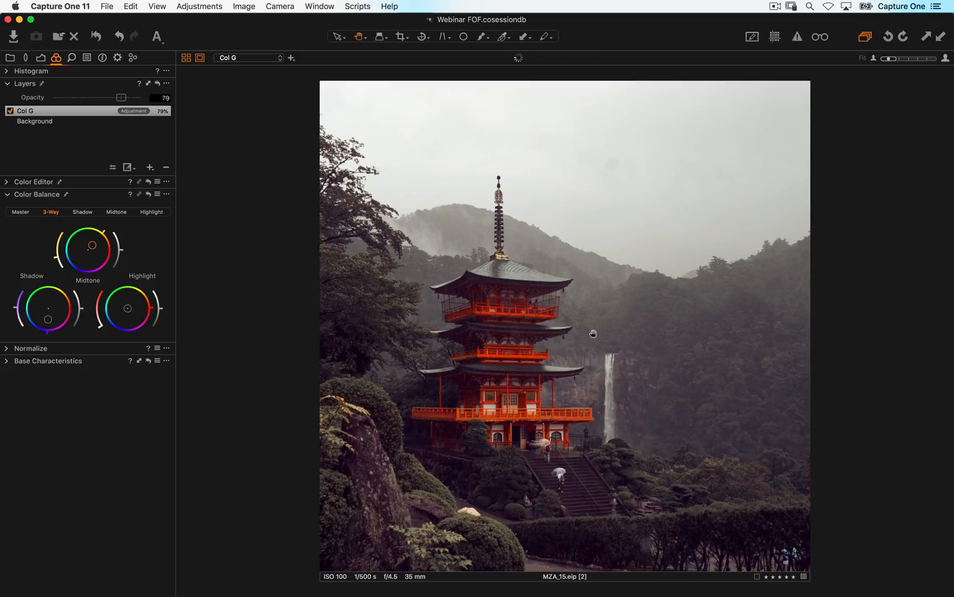
pyautogui.click(149, 169)
pyautogui.click(163, 205)
pyautogui.click(128, 167)
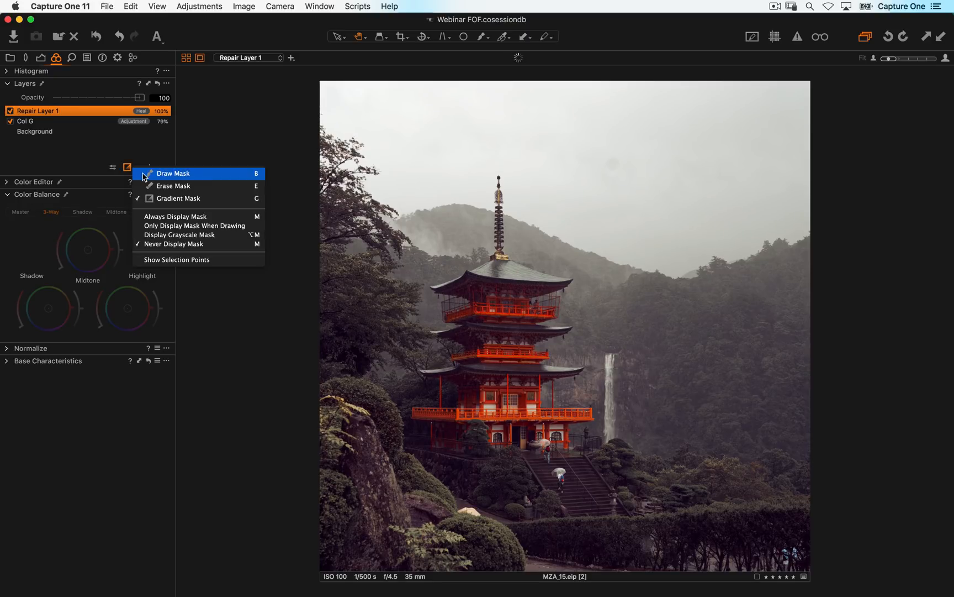
pyautogui.click(145, 177)
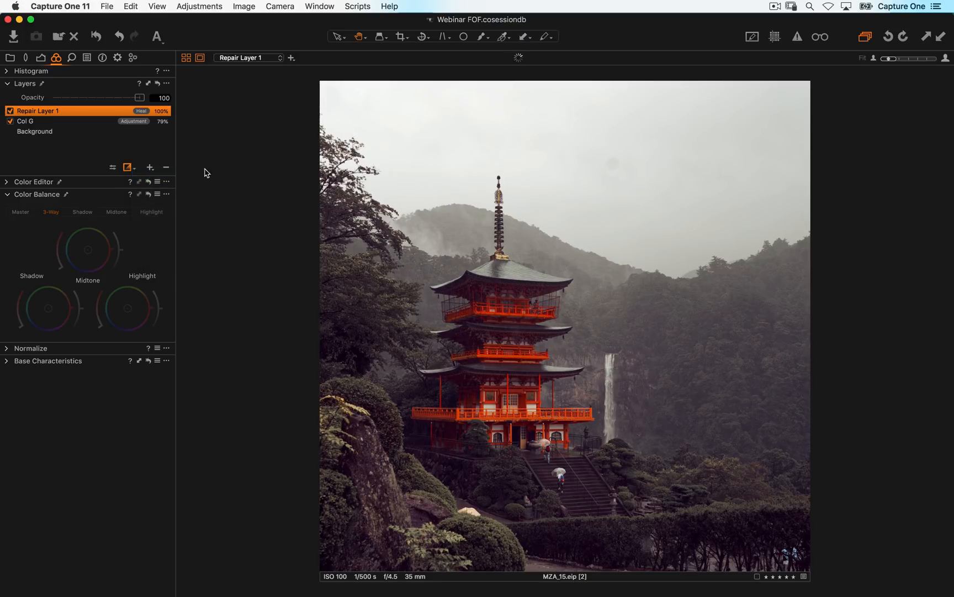
pyautogui.click(664, 184)
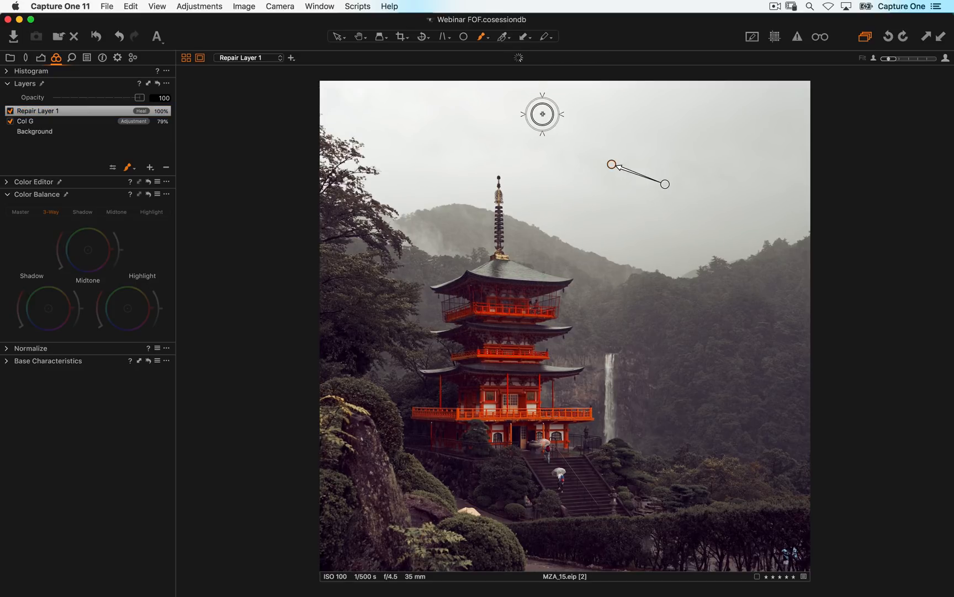
pyautogui.press('h')
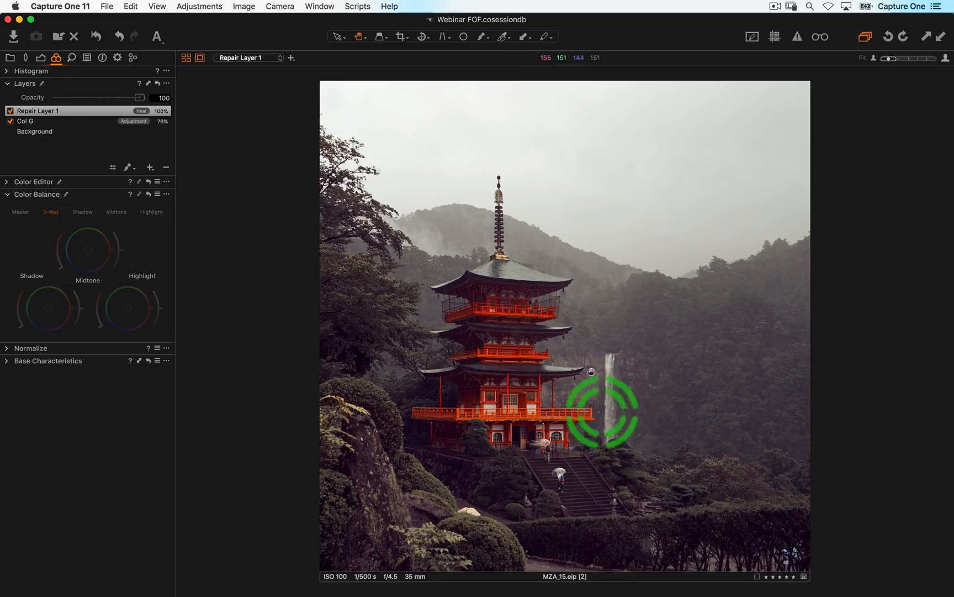
# Add another new filled adjustment layer and check its mask coverage over the image
pyautogui.click(151, 168)
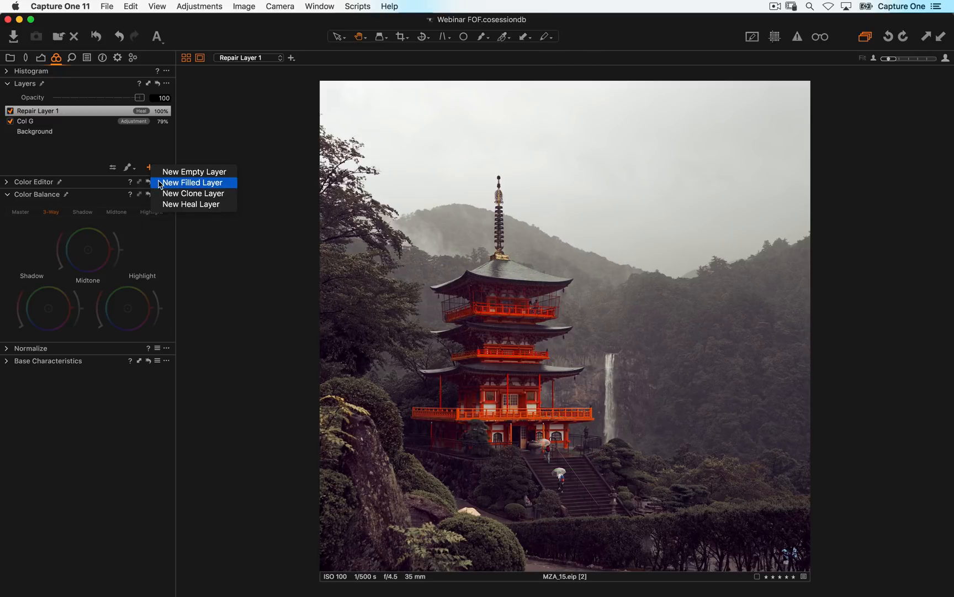
pyautogui.click(161, 182)
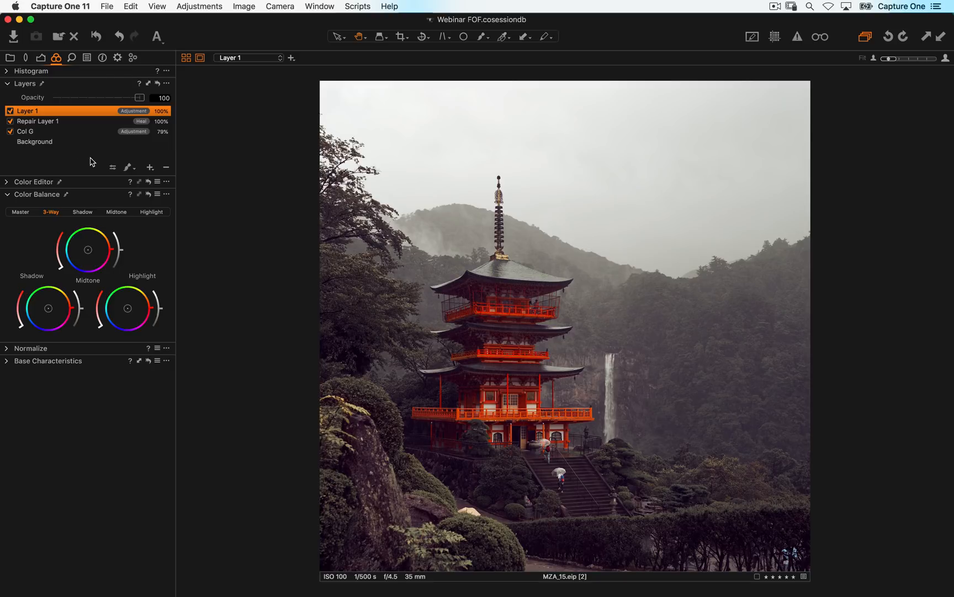
pyautogui.press('m')
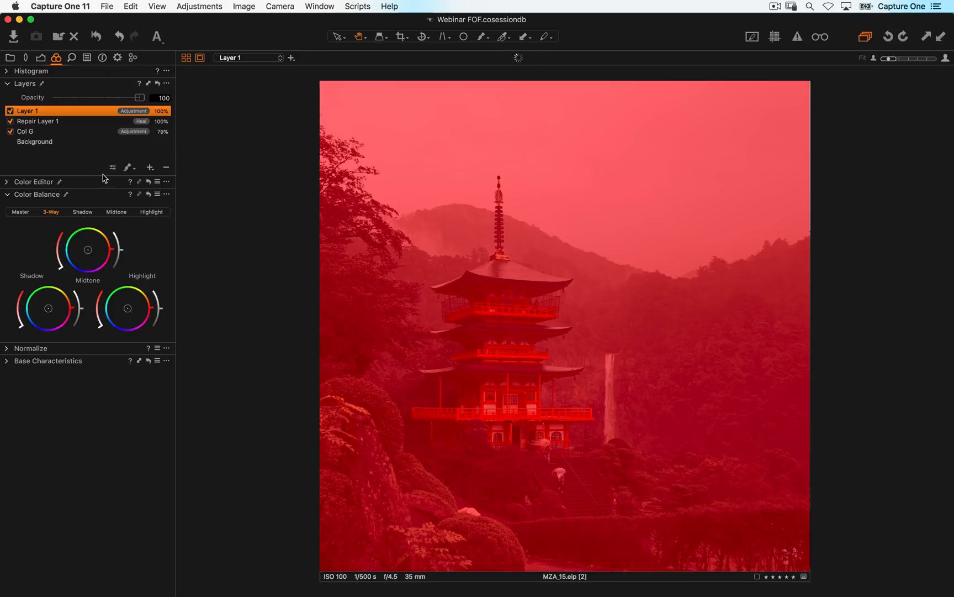
pyautogui.press('m')
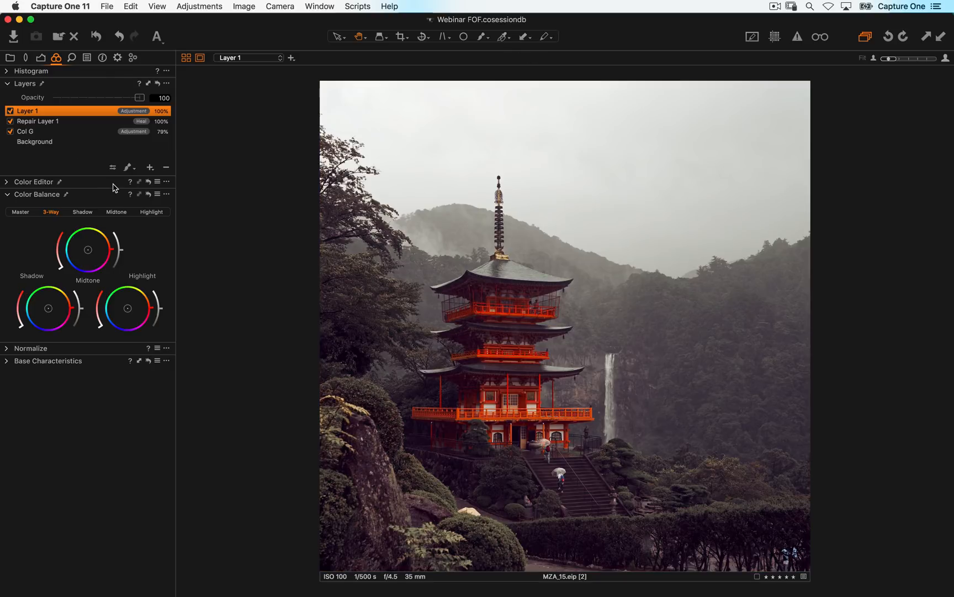
# Set the new filled layer's Natural-method clarity to 22 and structure to 27 while viewing the pagoda and waterfall closely
pyautogui.press('super+plus')
pyautogui.moveTo(693, 457); pyautogui.dragTo(738, 112)
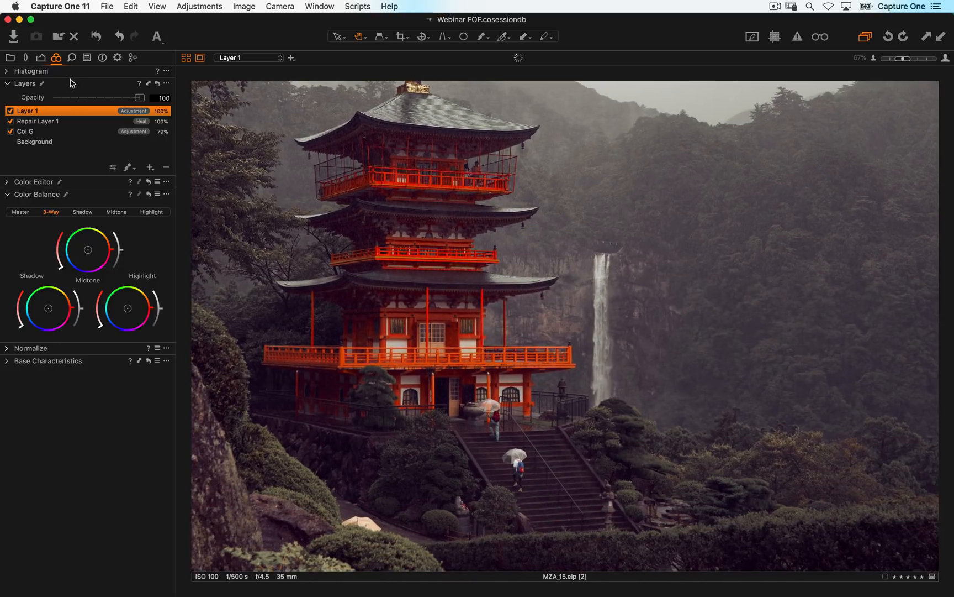
pyautogui.click(41, 58)
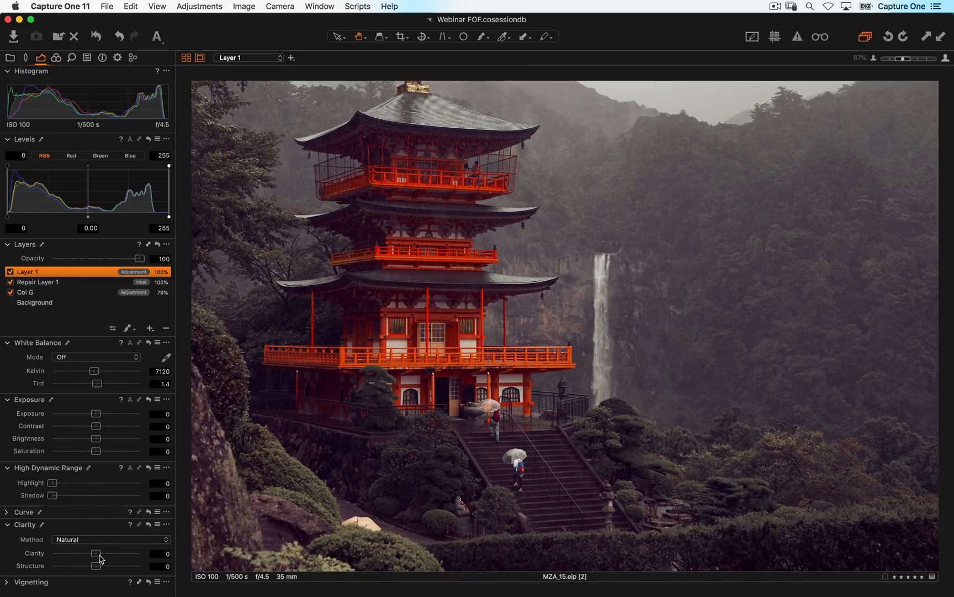
pyautogui.moveTo(99, 555)
pyautogui.mouseDown()
pyautogui.moveTo(109, 555)
pyautogui.moveTo(107, 565)
pyautogui.mouseUp()
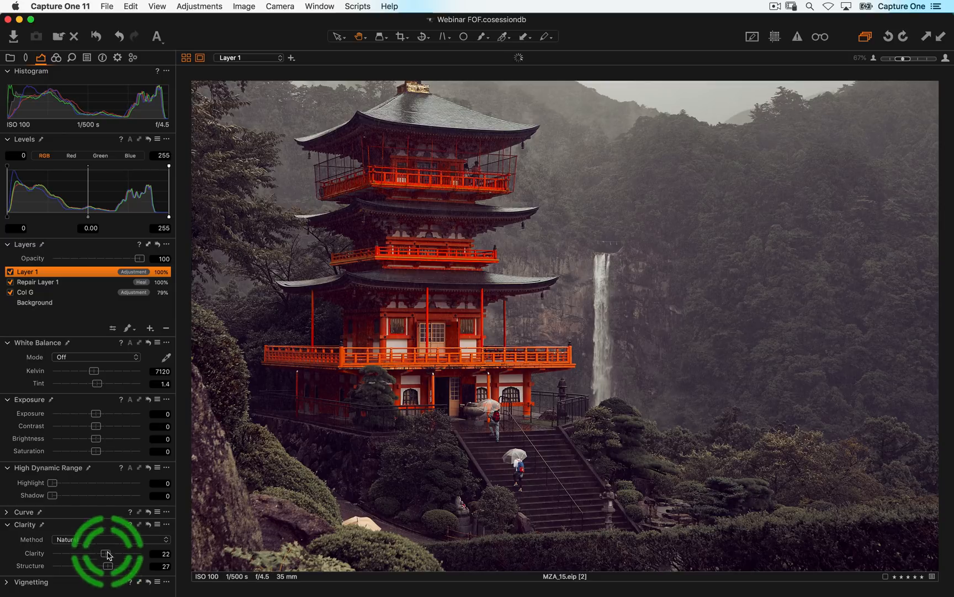
# Clear the clarity layer's mask and brush it back in over the waterfall and the hillside beside it
pyautogui.rightClick(93, 274)
pyautogui.click(123, 276)
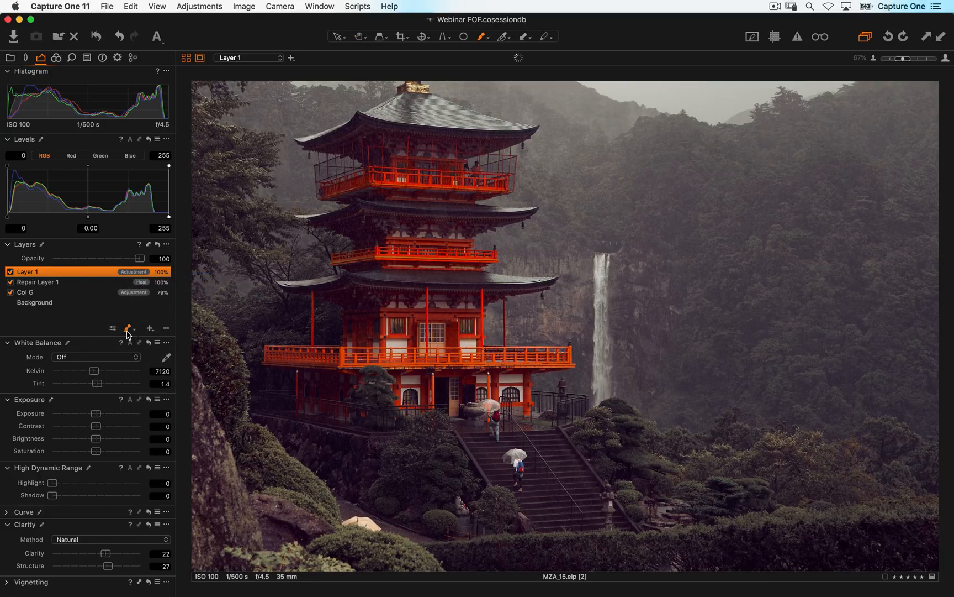
pyautogui.press('super+0')
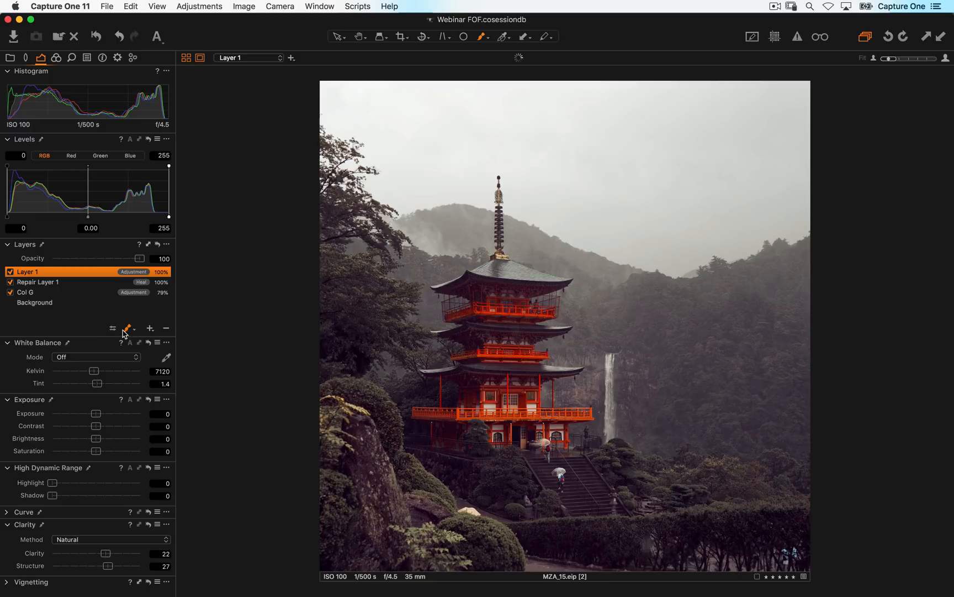
pyautogui.rightClick(604, 366)
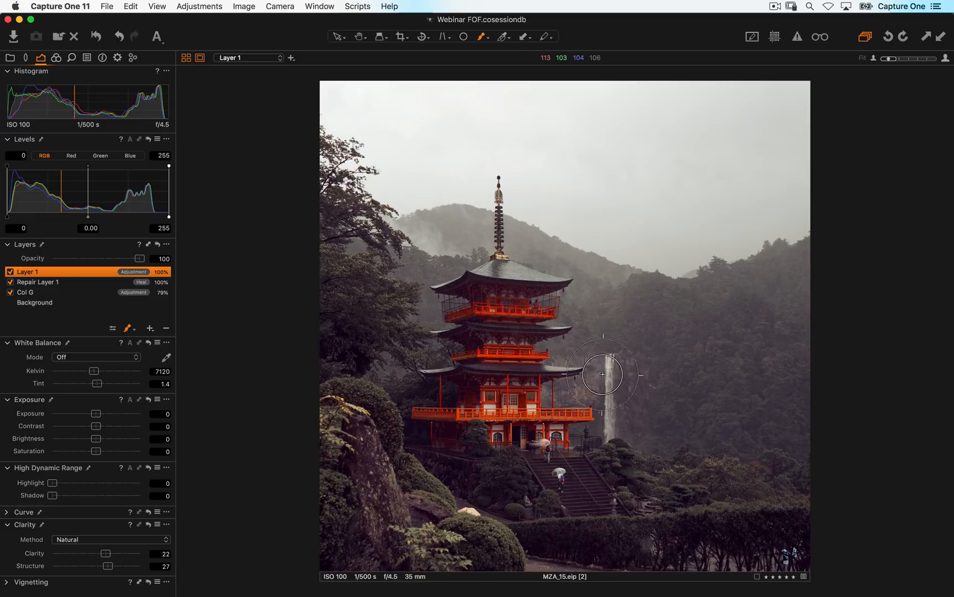
pyautogui.moveTo(605, 378)
pyautogui.mouseDown()
pyautogui.moveTo(597, 385)
pyautogui.moveTo(633, 424)
pyautogui.moveTo(594, 390)
pyautogui.moveTo(607, 387)
pyautogui.moveTo(622, 405)
pyautogui.moveTo(612, 420)
pyautogui.moveTo(605, 382)
pyautogui.moveTo(619, 420)
pyautogui.moveTo(647, 436)
pyautogui.mouseUp()
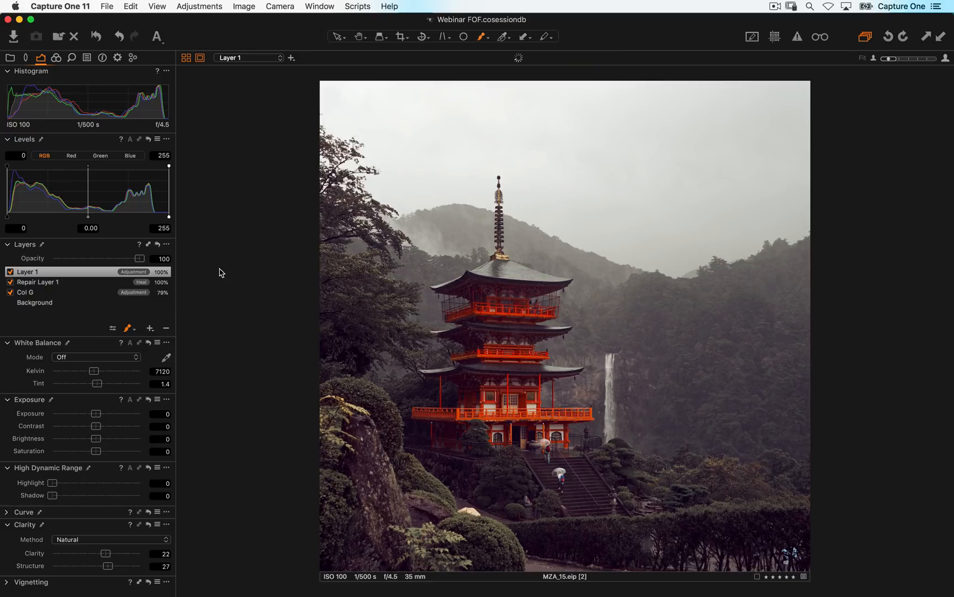
# Switch the clarity layer off and on in a closer view to compare its effect around the waterfall
pyautogui.click(10, 274)
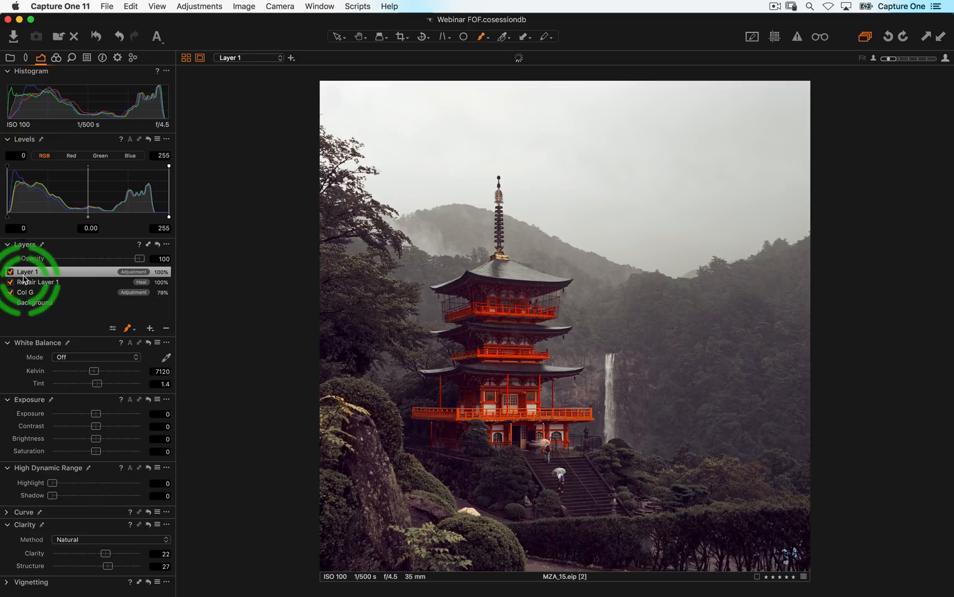
pyautogui.press('super+equal')
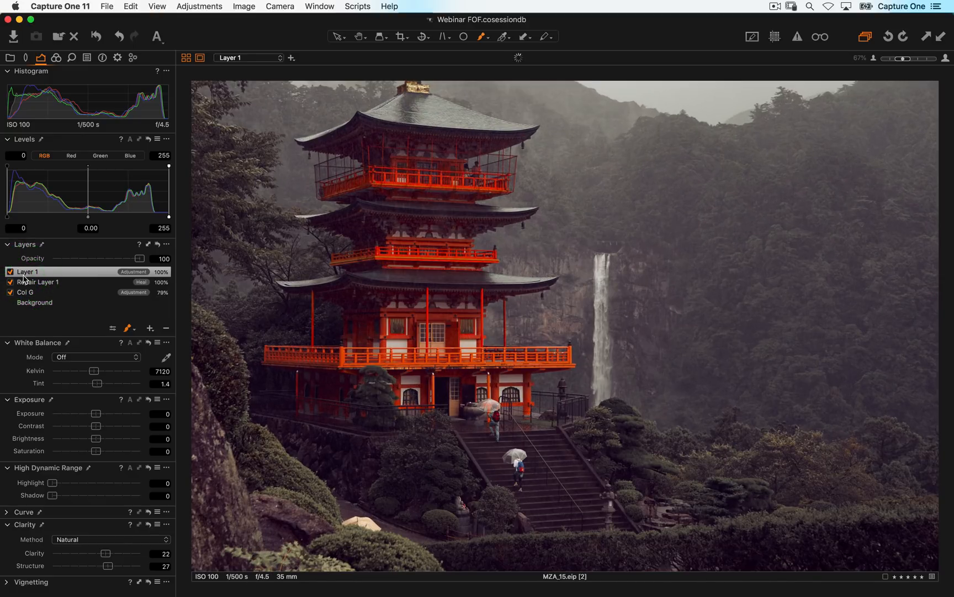
pyautogui.click(11, 272)
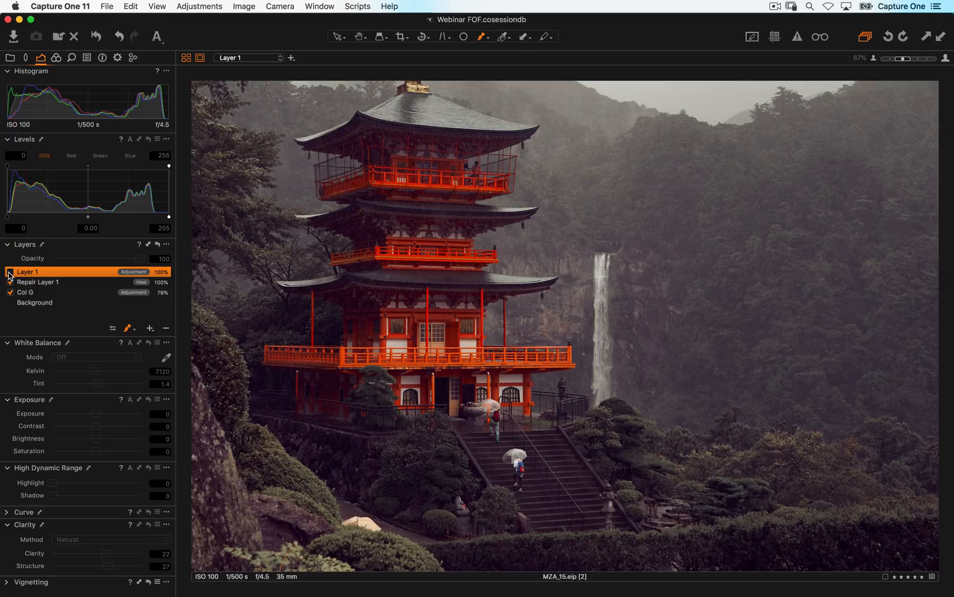
pyautogui.click(10, 273)
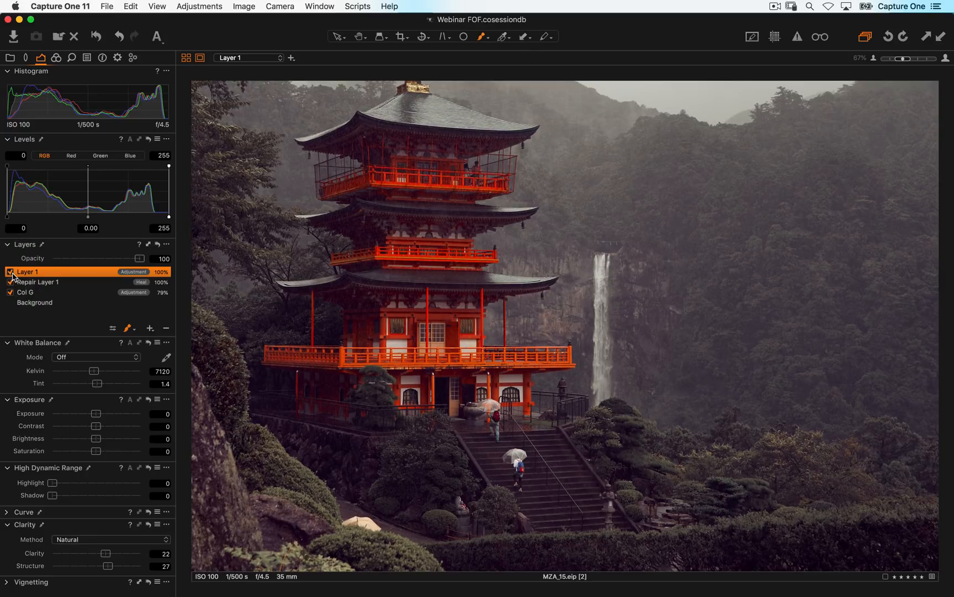
# Raise the exposure of the waterfall's clarity layer to 0.51 and compare the full image with the layer off and on
pyautogui.press('super+0')
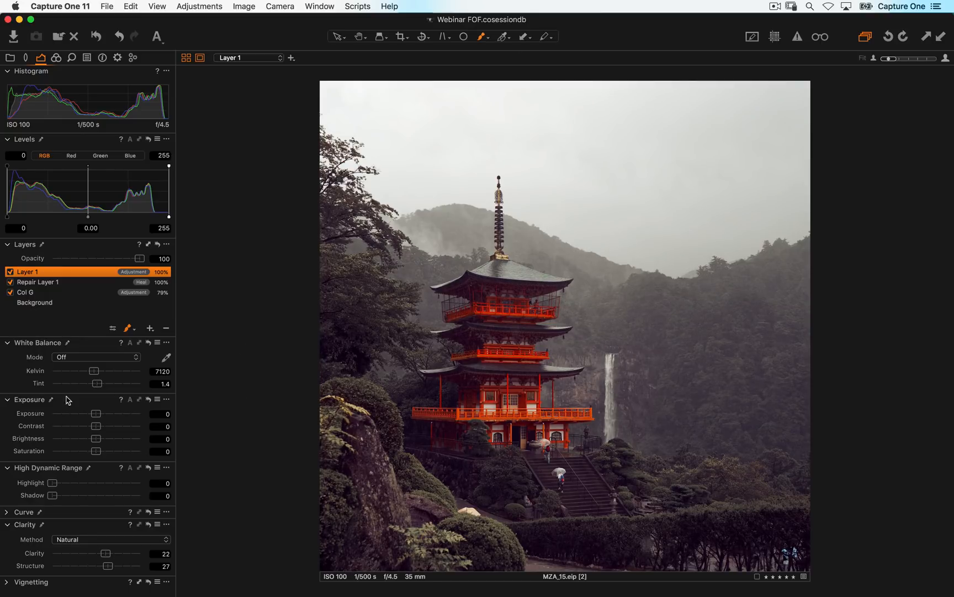
pyautogui.moveTo(95, 418); pyautogui.dragTo(98, 418)
pyautogui.moveTo(97, 417); pyautogui.dragTo(102, 418)
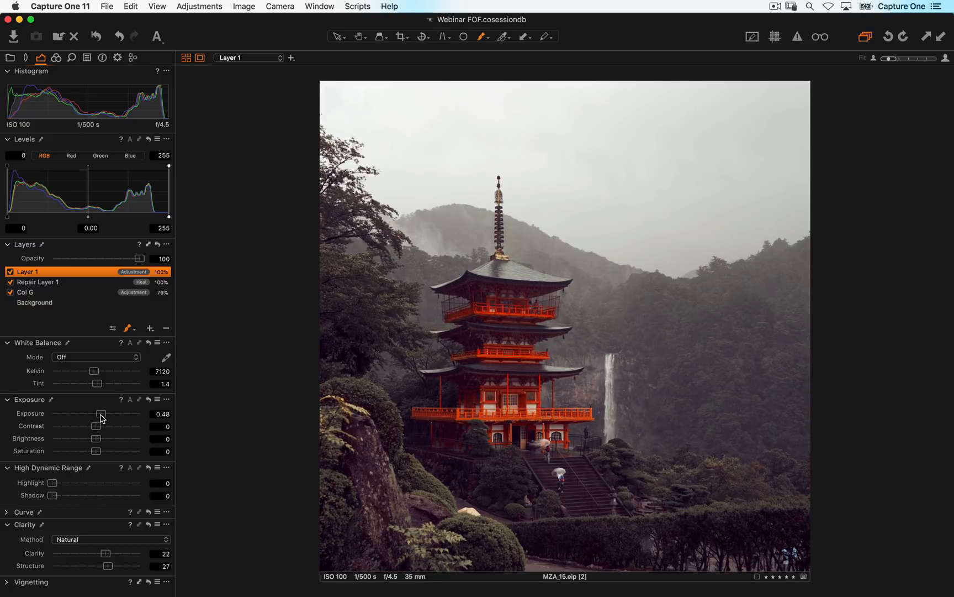
pyautogui.click(9, 271)
pyautogui.click(9, 272)
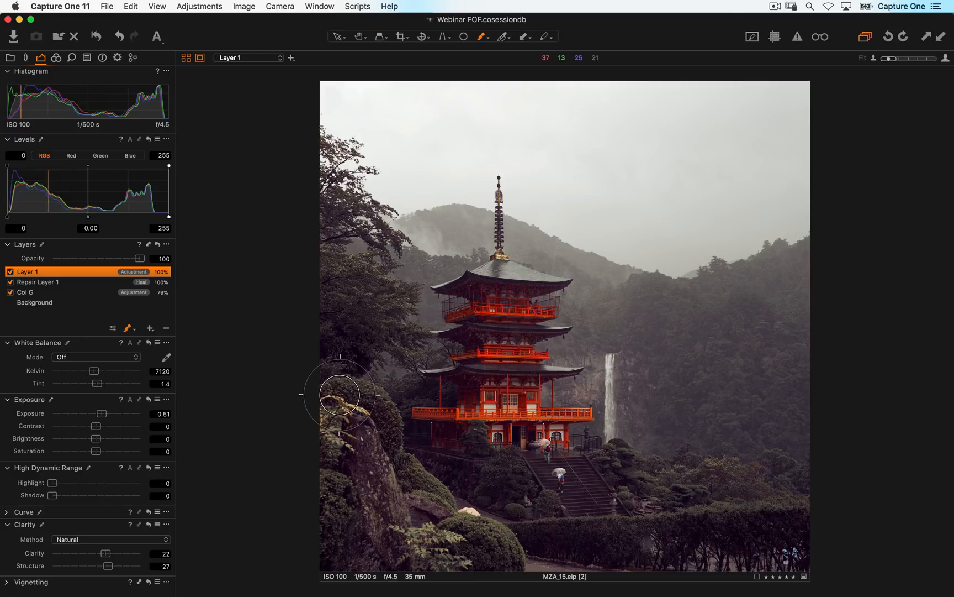
pyautogui.click(10, 272)
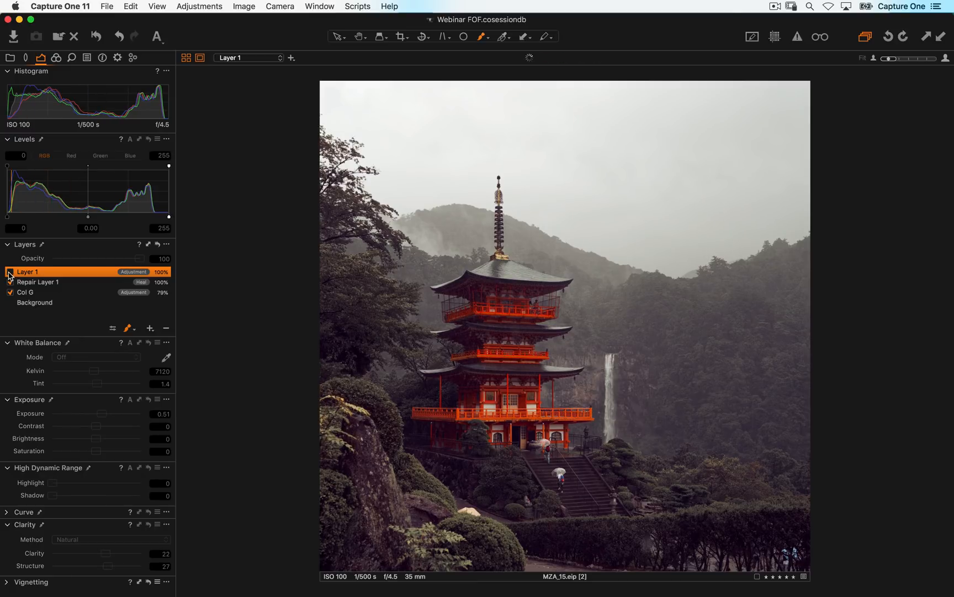
pyautogui.click(10, 272)
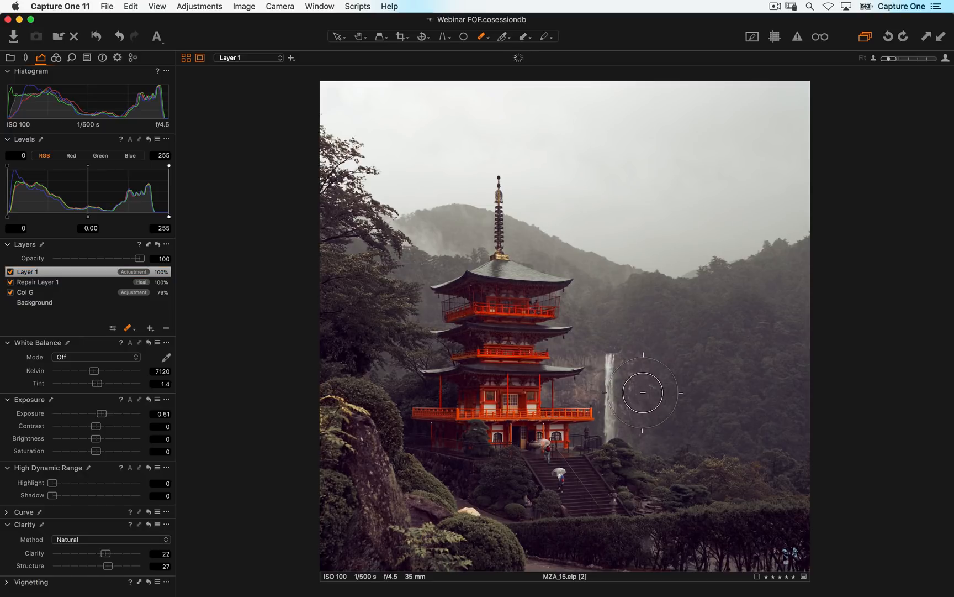
# Compare the pagoda image with the waterfall layer off and on, and with all adjustments reset and restored
pyautogui.click(10, 272)
pyautogui.click(10, 272)
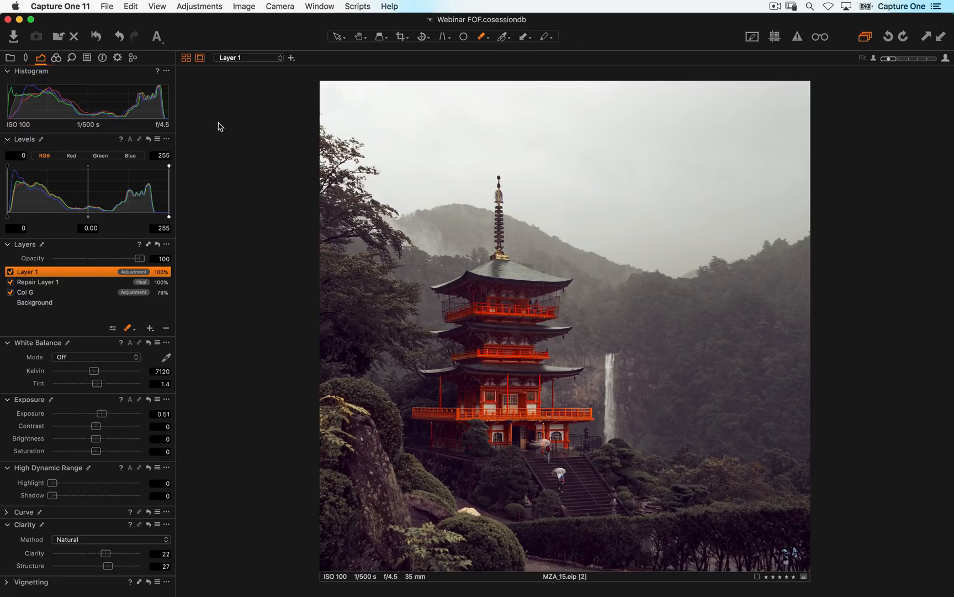
pyautogui.click(97, 36)
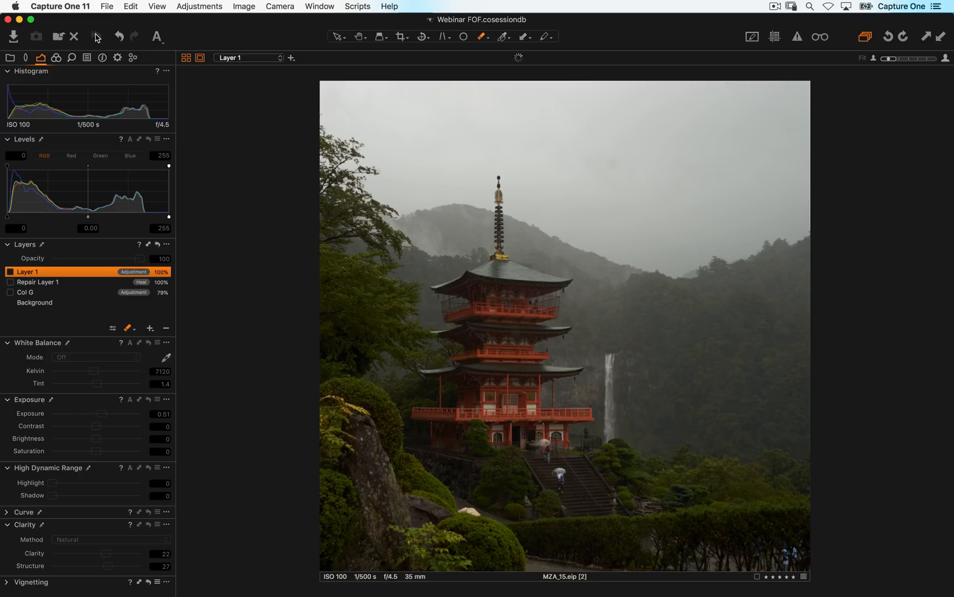
pyautogui.click(96, 36)
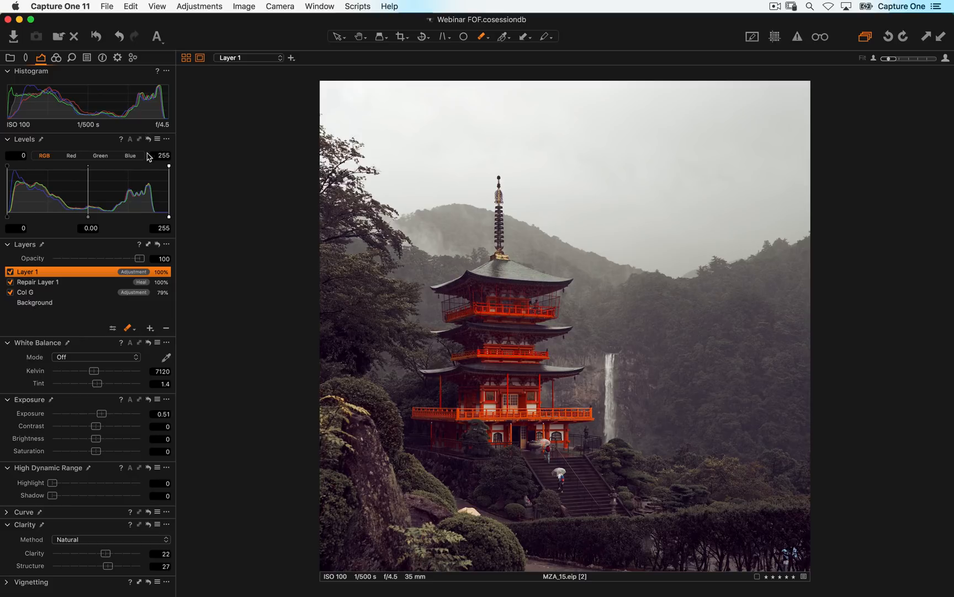
# Select the Col G layer and show its Color Balance settings
pyautogui.click(42, 302)
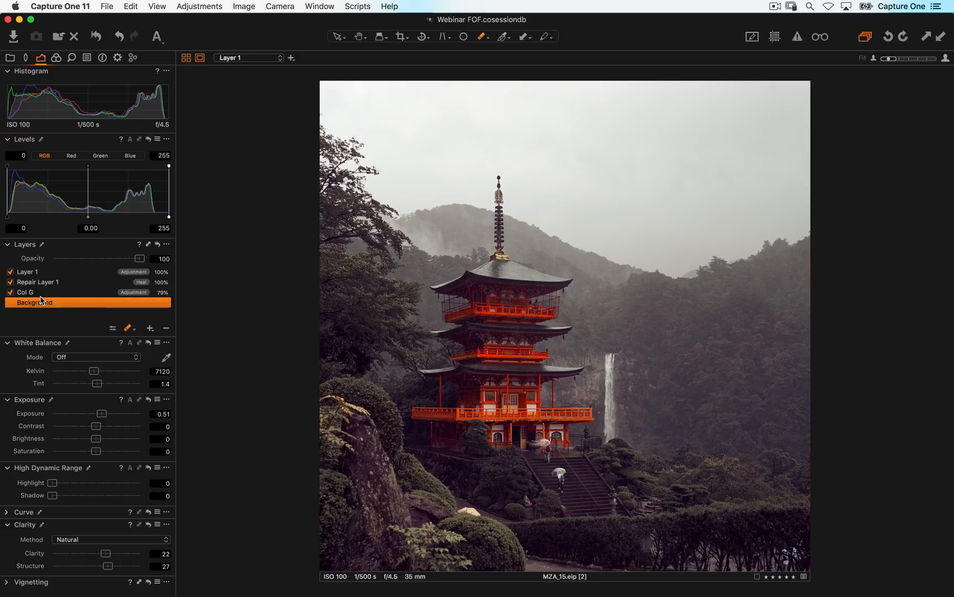
pyautogui.click(55, 292)
pyautogui.click(56, 58)
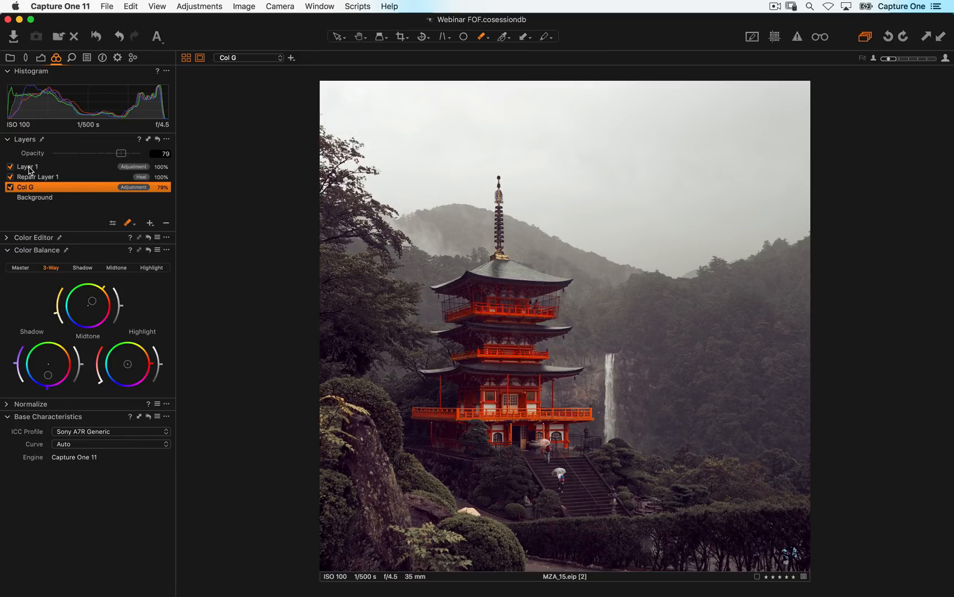
# Compare the color grading of pagoda variants 1, 2 and 3 by switching between them in the large view
pyautogui.press('alt+super+v')
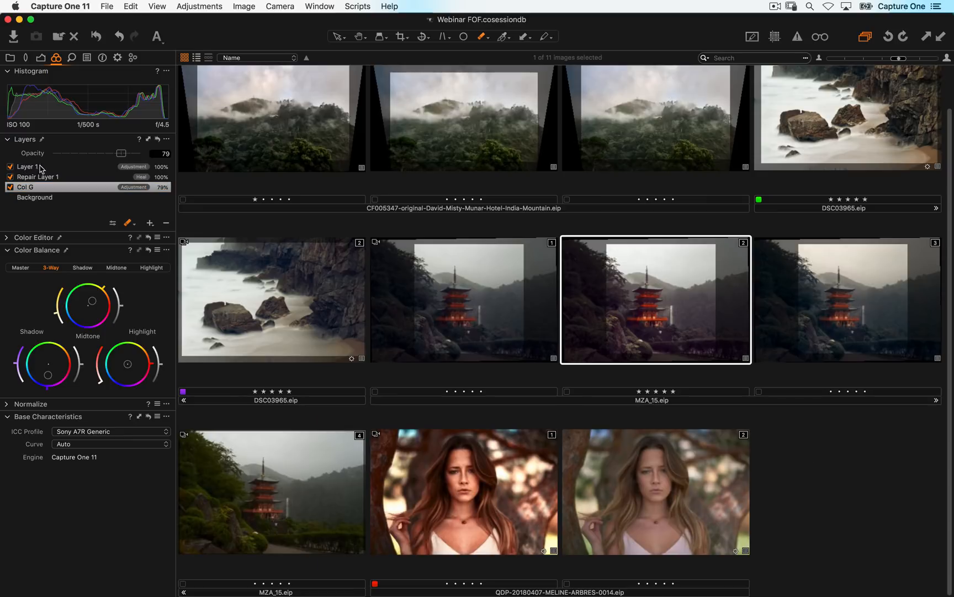
pyautogui.click(456, 299)
pyautogui.press('alt+super+v')
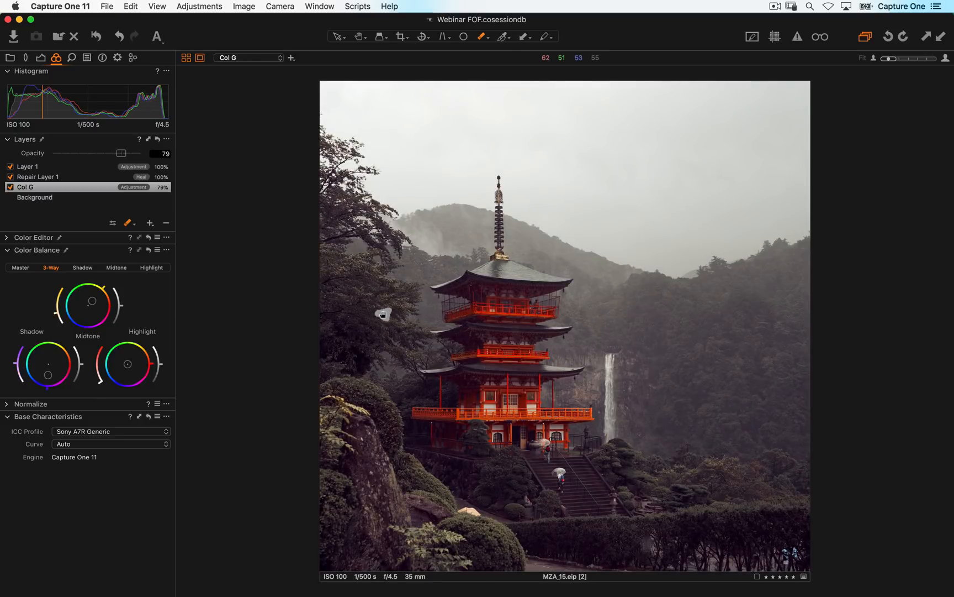
pyautogui.press('Left')
pyautogui.press('Right')
pyautogui.press('Left')
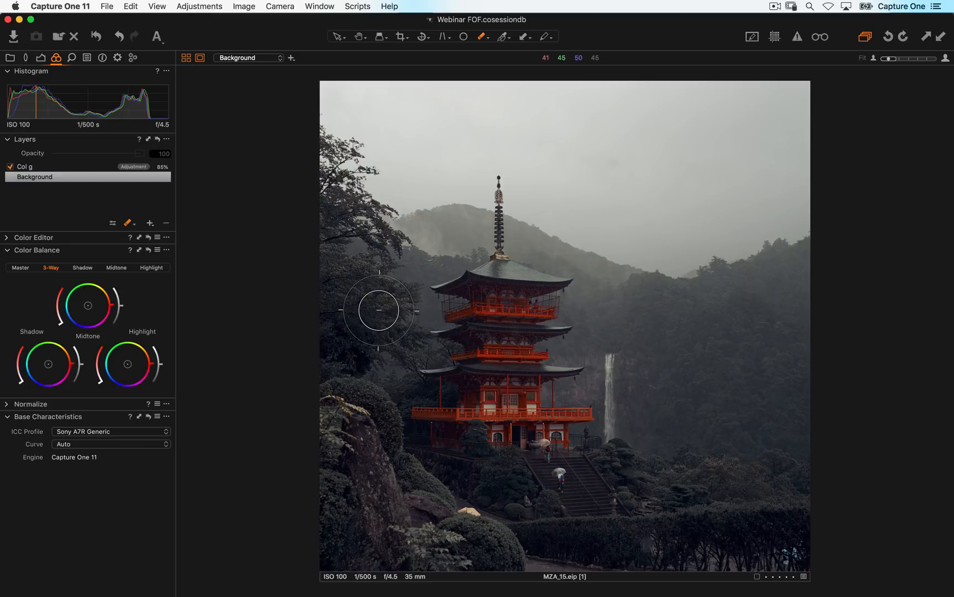
pyautogui.press('Right')
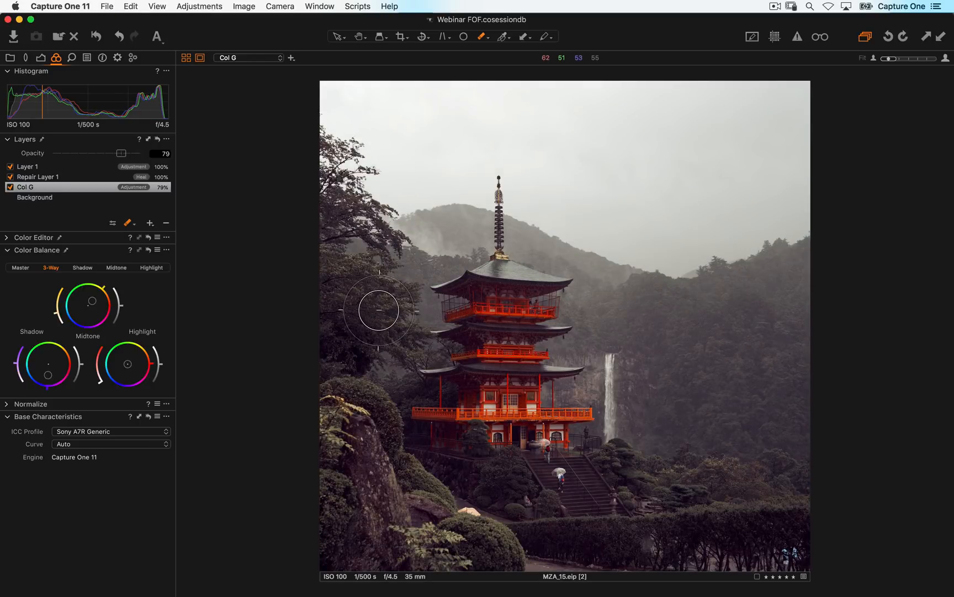
pyautogui.press('Right')
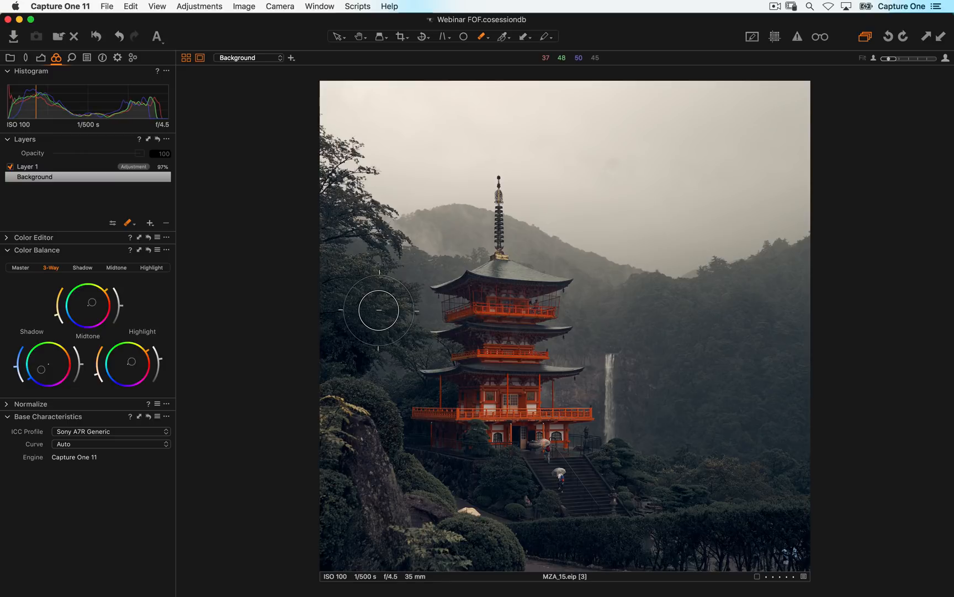
pyautogui.press('Left')
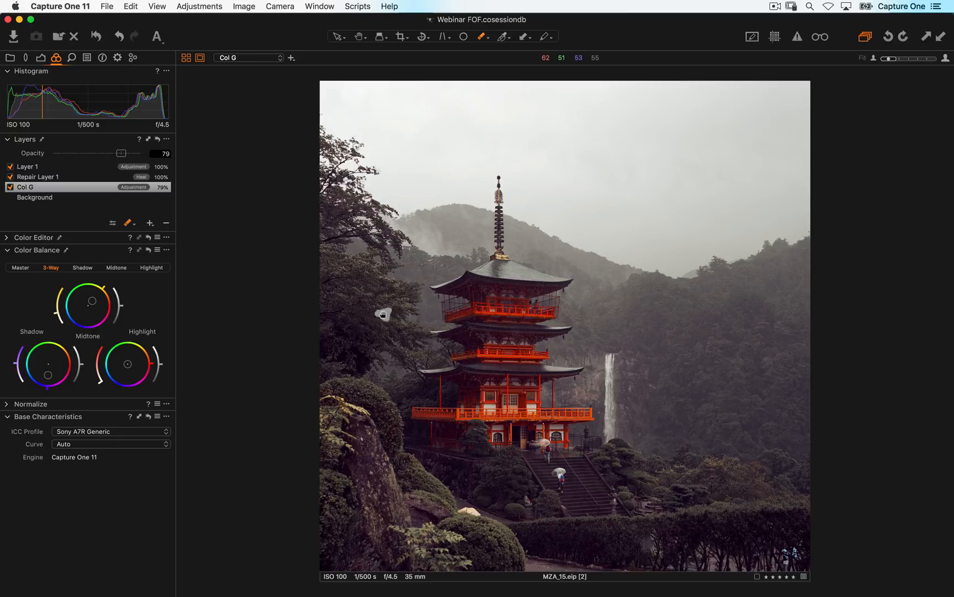
pyautogui.press('Right')
pyautogui.press('Left')
pyautogui.press('Right')
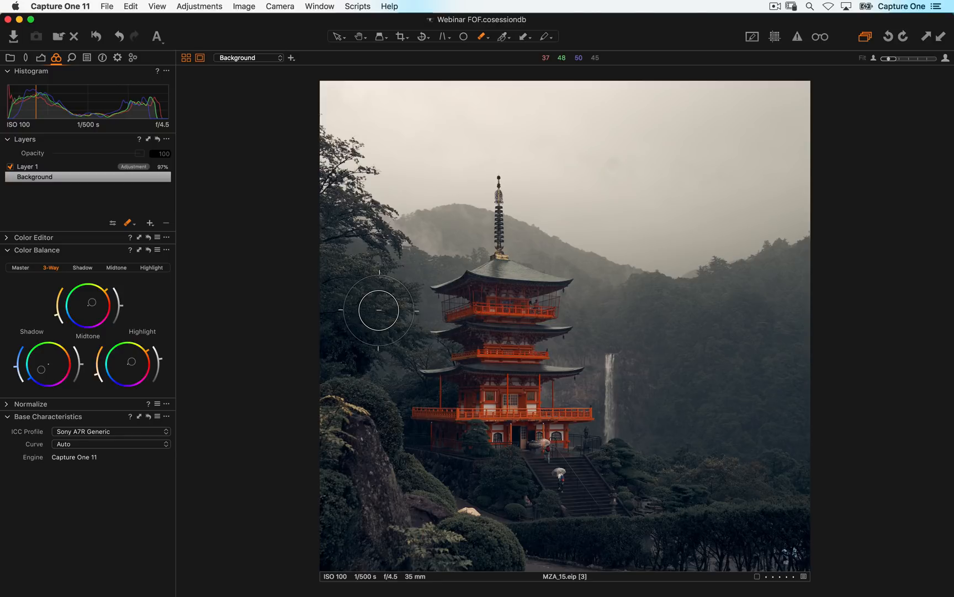
pyautogui.press('Left')
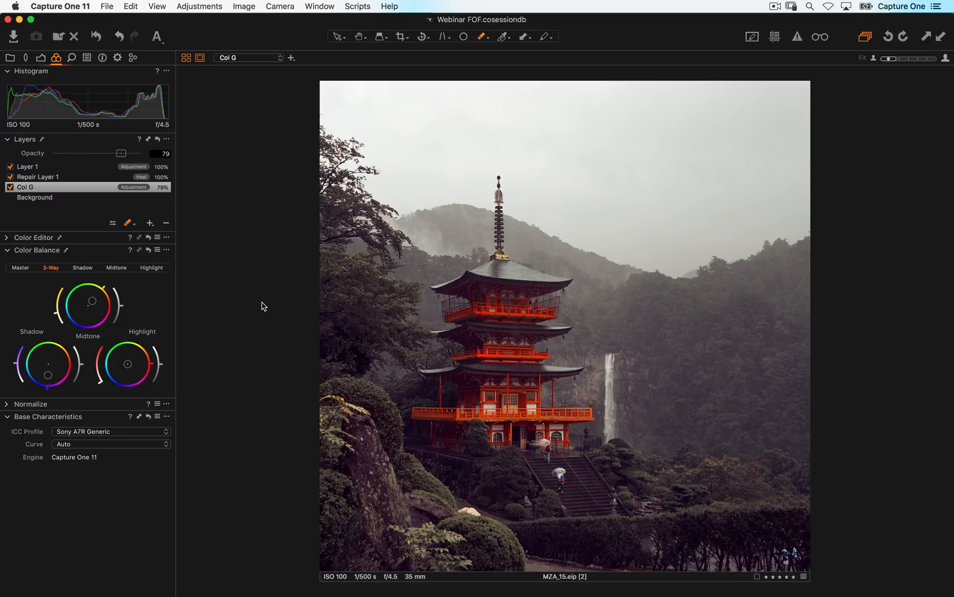
# Review all the image thumbnails and return to the large view of the second pagoda variant
pyautogui.press('alt+super+v')
pyautogui.scroll(2, 276, 326)
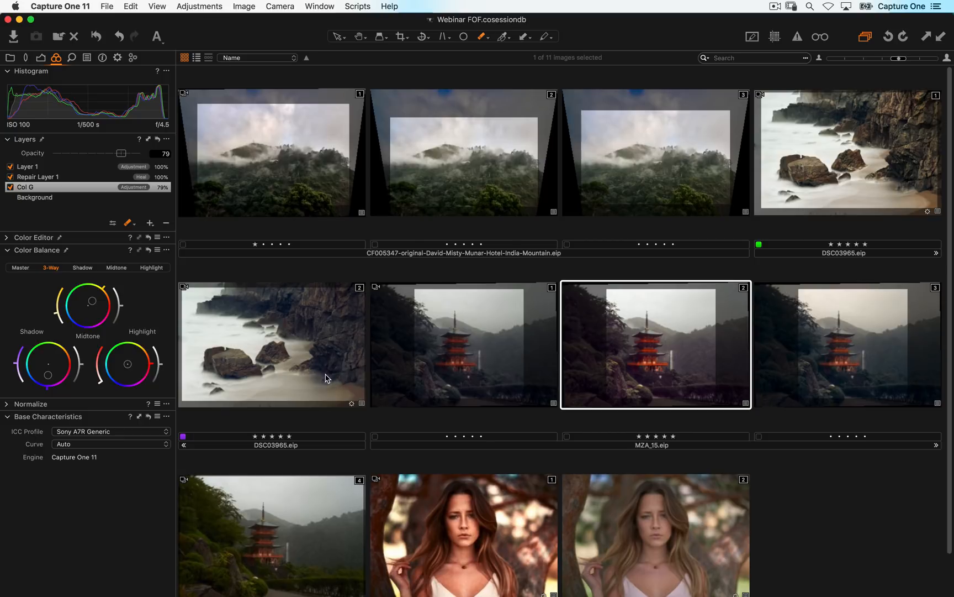
pyautogui.press('alt+super+v')
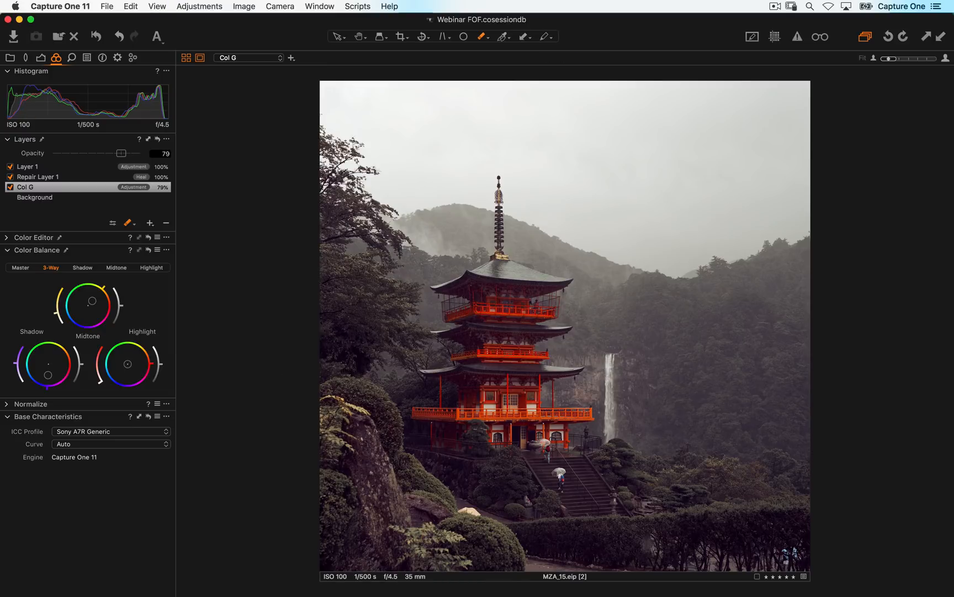
# Switch to the other Capture One workspace and inspect the MZA_17.ARW night bridge photo, glancing at the second pagoda variant
pyautogui.press('super+Tab')
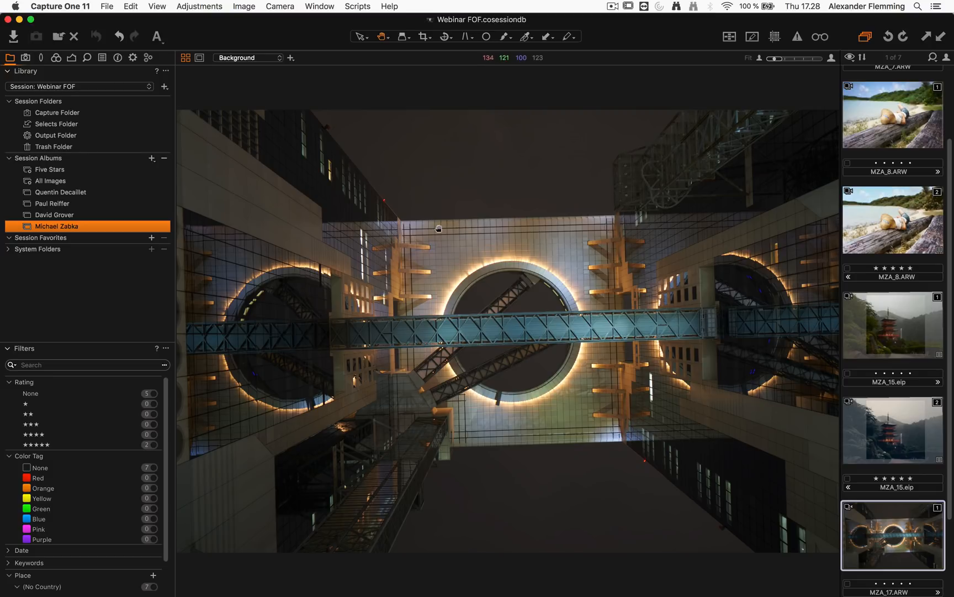
pyautogui.scroll(1, 474, 292)
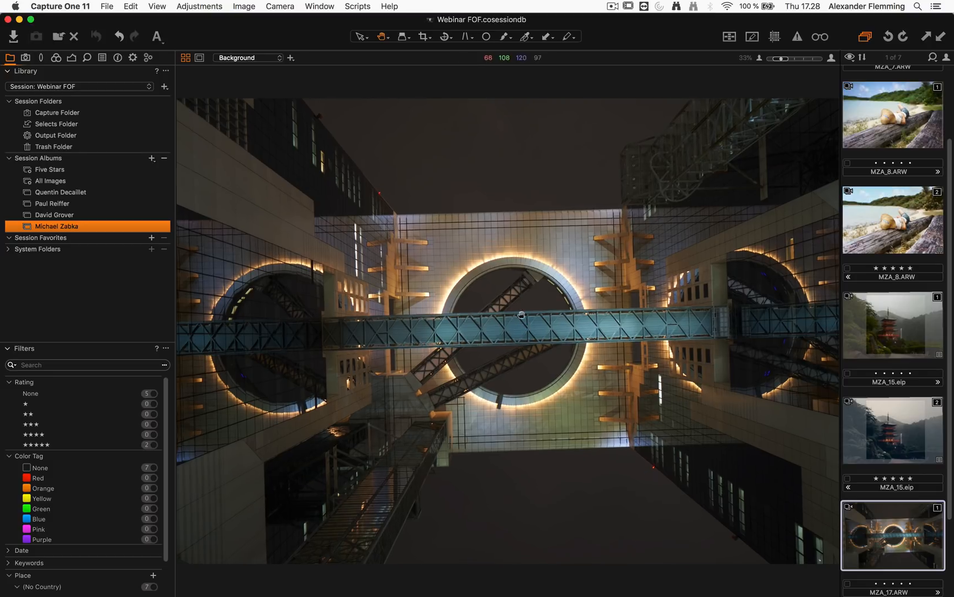
pyautogui.moveTo(519, 313); pyautogui.dragTo(478, 310)
pyautogui.scroll(1, 500, 312)
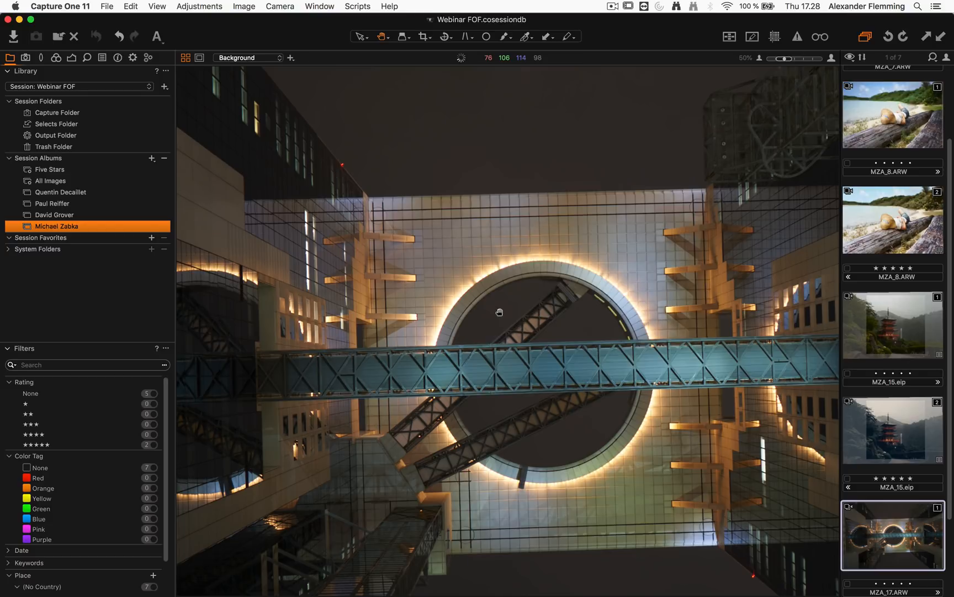
pyautogui.scroll(-2, 459, 277)
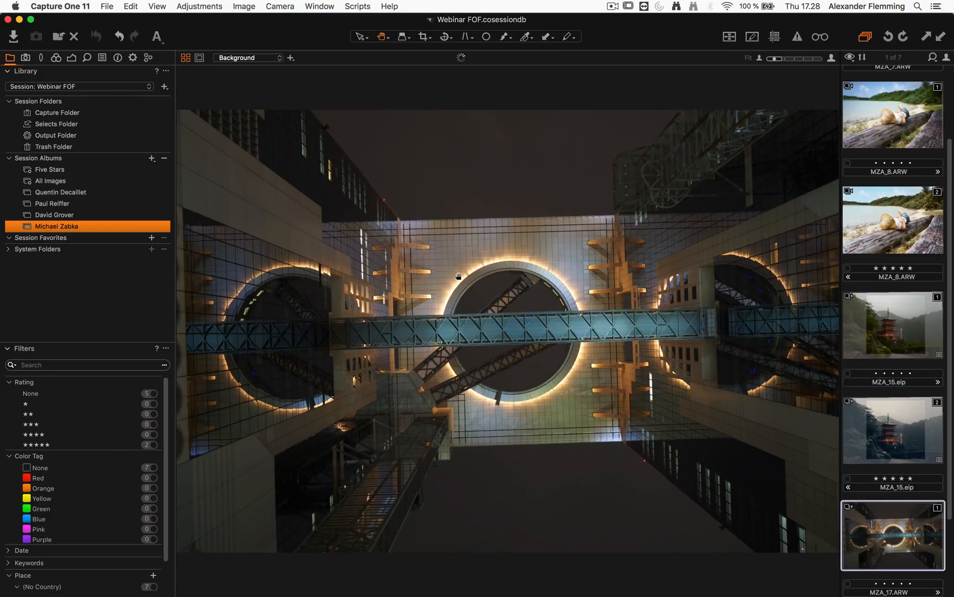
pyautogui.click(909, 448)
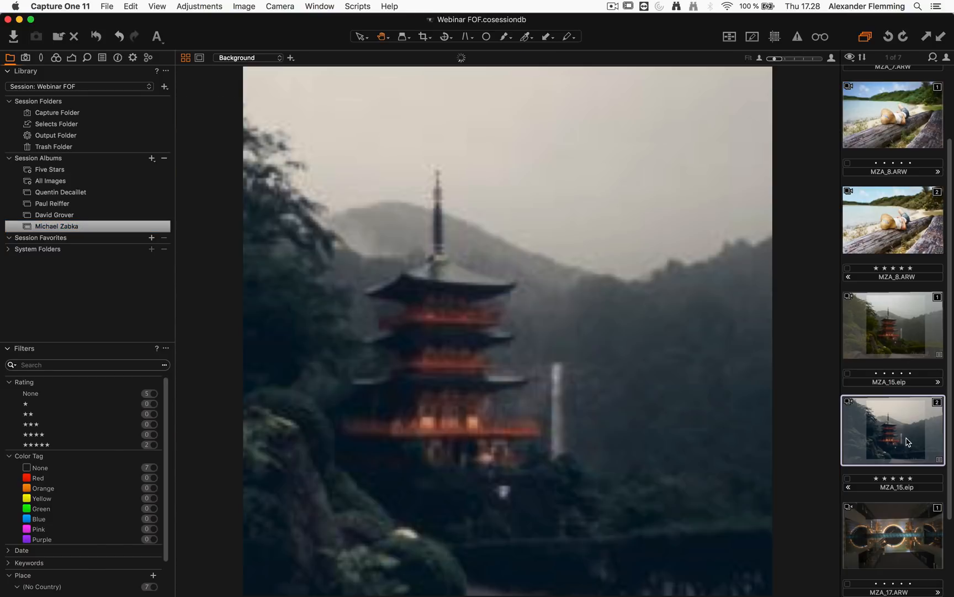
pyautogui.click(879, 530)
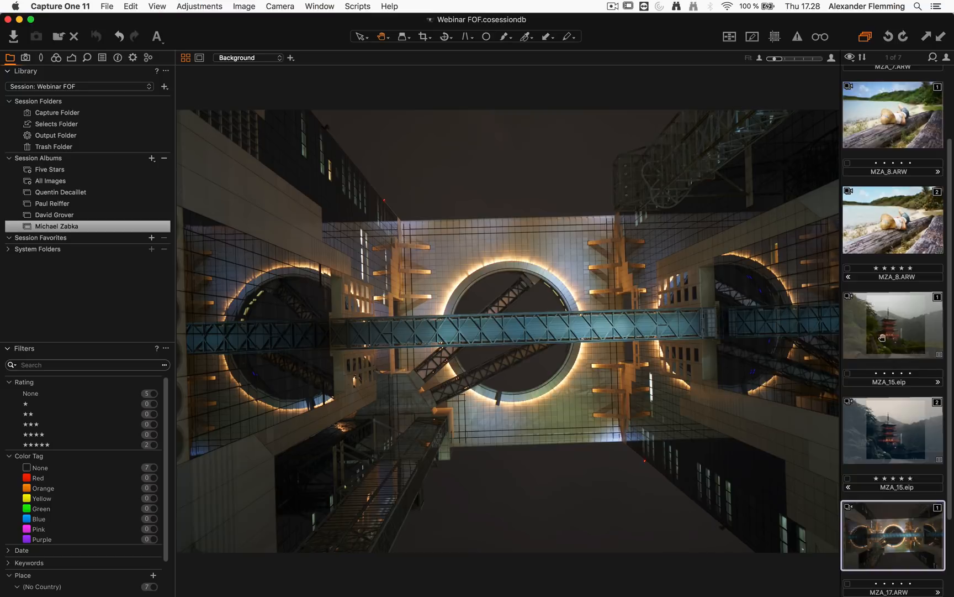
# Hide the thumbnail browser to enlarge the night bridge photo and bring up the Advanced Color Editor
pyautogui.press('super+b')
pyautogui.press('super+b')
pyautogui.press('super+b')
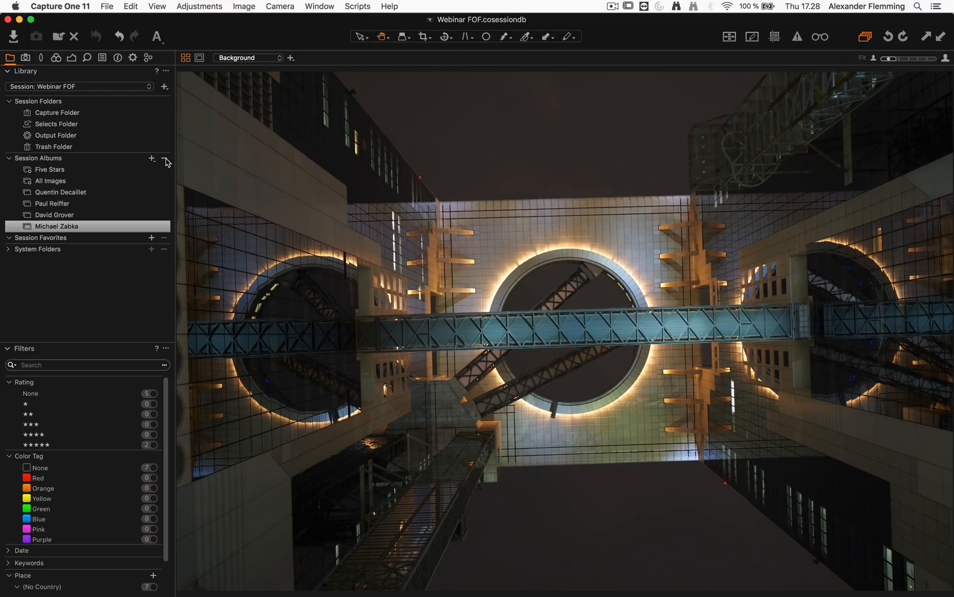
pyautogui.click(71, 58)
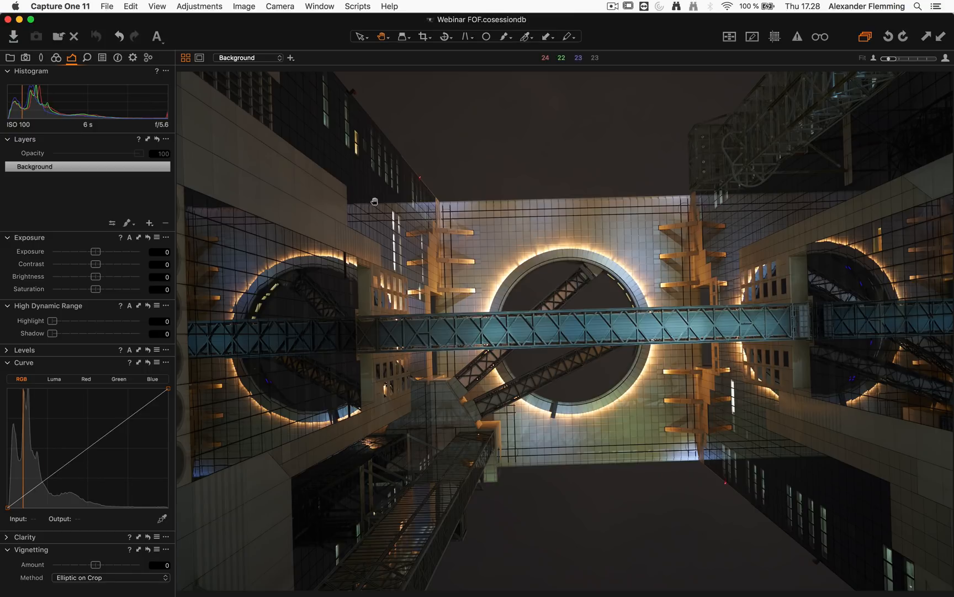
pyautogui.click(56, 58)
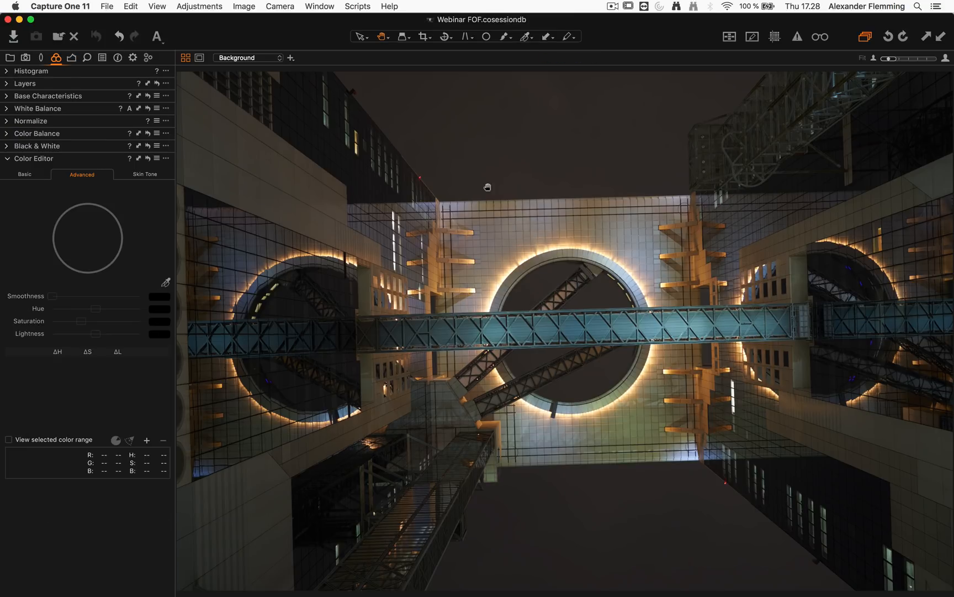
# Examine the colors of the blue bridge, the glowing ring and the surrounding facades in a close view
pyautogui.click(692, 268)
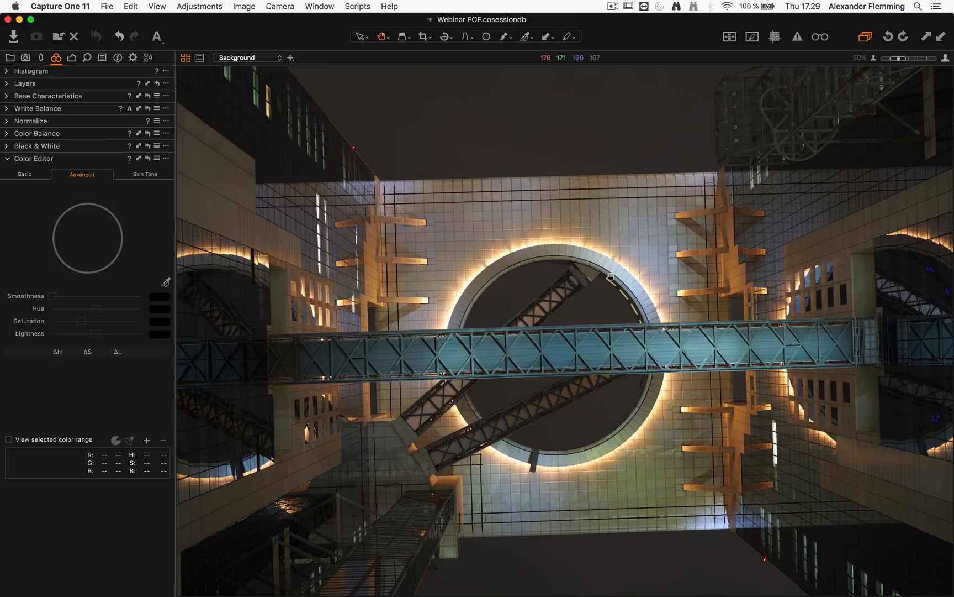
pyautogui.click(535, 283)
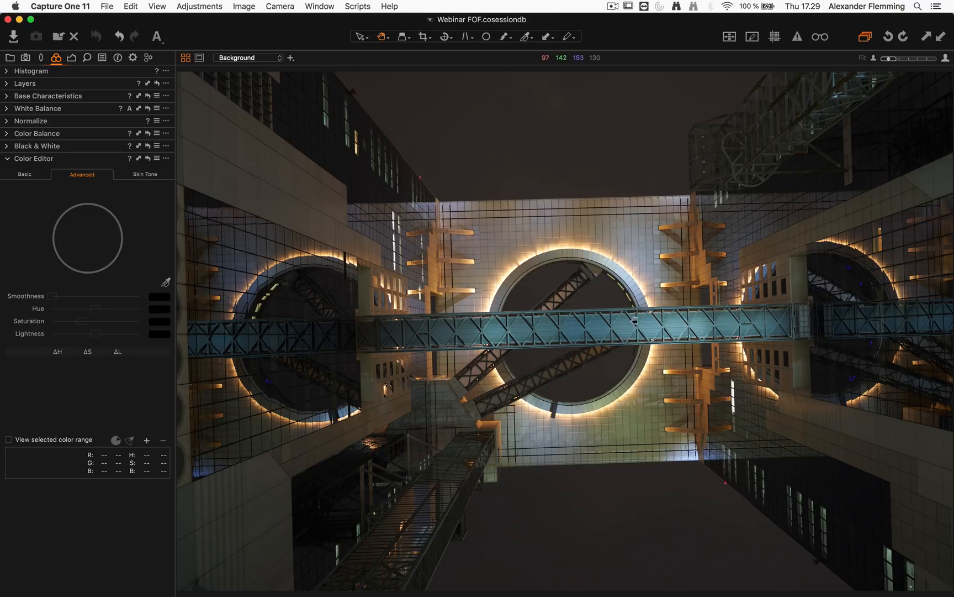
pyautogui.click(635, 320)
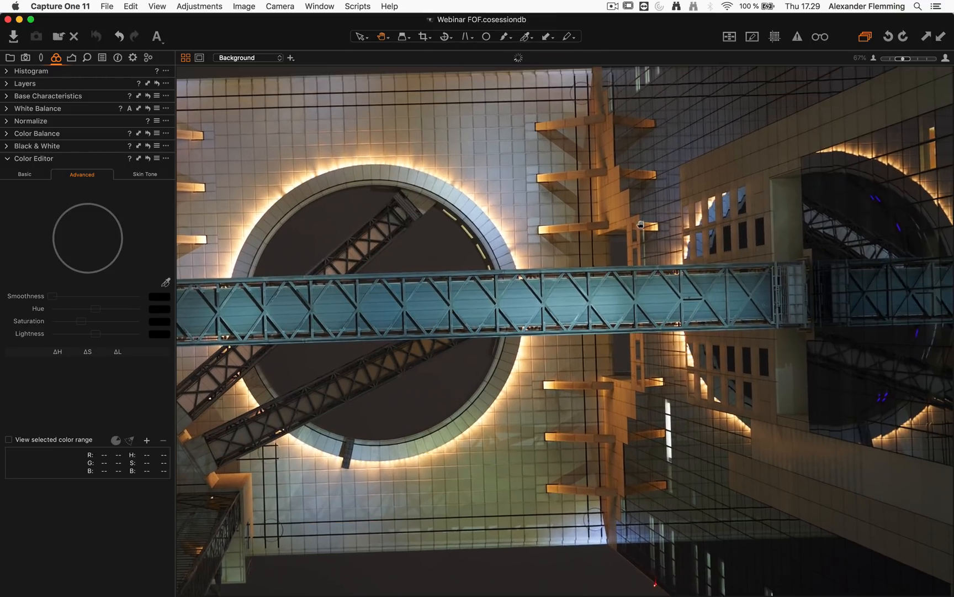
pyautogui.moveTo(641, 224); pyautogui.dragTo(792, 253)
pyautogui.moveTo(264, 294); pyautogui.dragTo(438, 286)
pyautogui.moveTo(604, 223); pyautogui.dragTo(486, 216)
pyautogui.moveTo(732, 326); pyautogui.dragTo(607, 207)
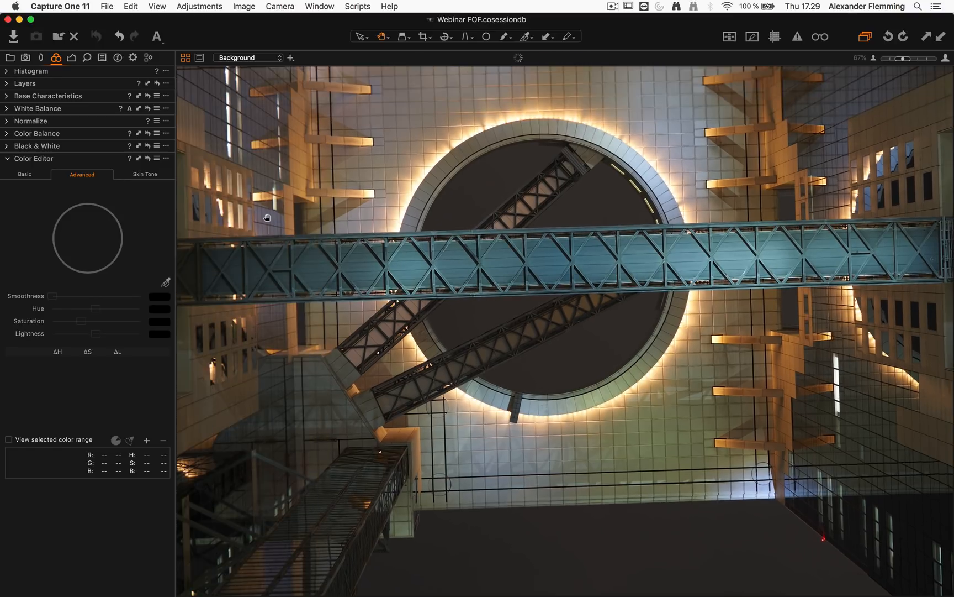
pyautogui.moveTo(291, 222); pyautogui.dragTo(289, 269)
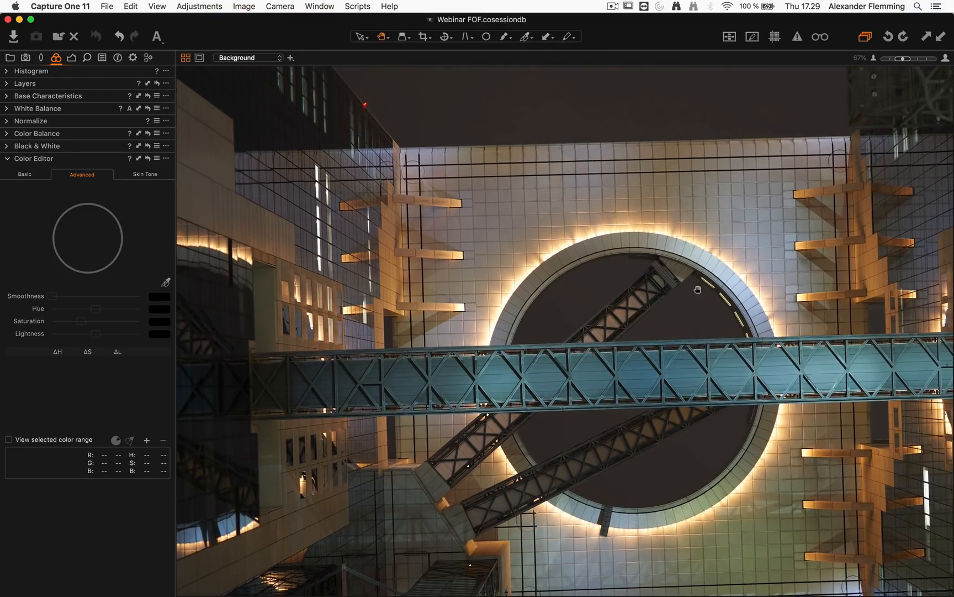
pyautogui.moveTo(698, 289); pyautogui.dragTo(509, 272)
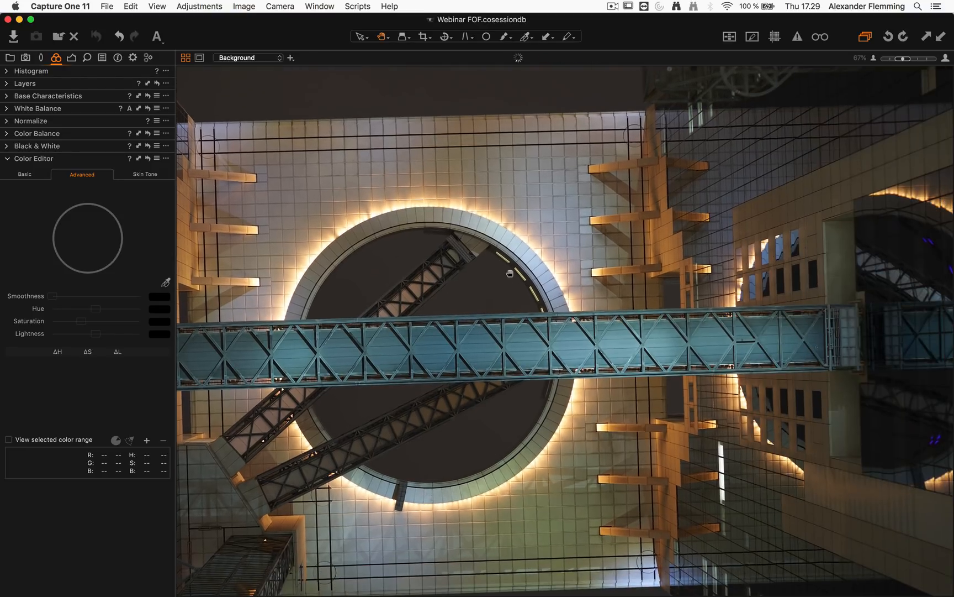
pyautogui.scroll(-2, 521, 283)
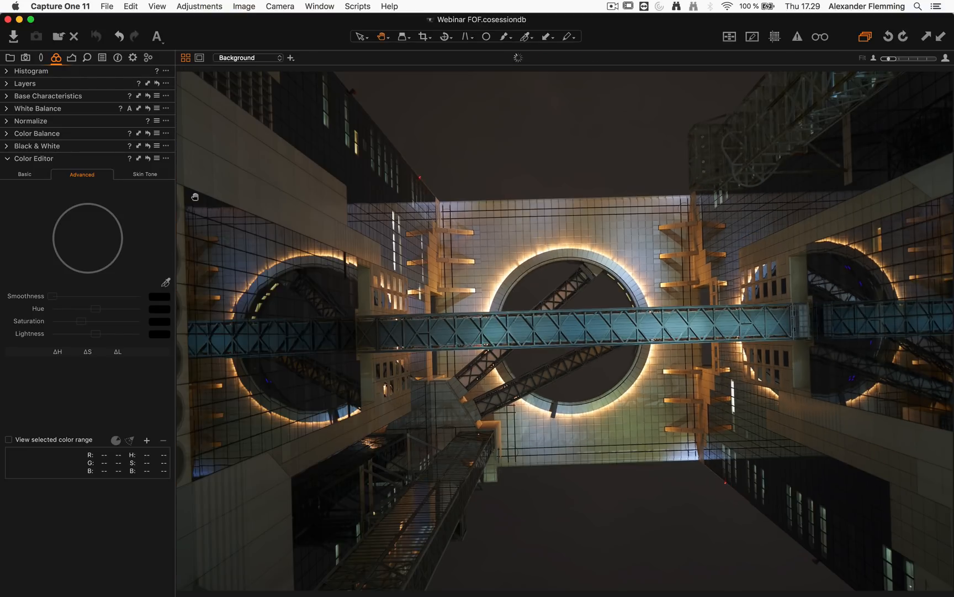
# Look at the Skin Tone settings of the Color Editor and go back to the Advanced ones
pyautogui.click(145, 174)
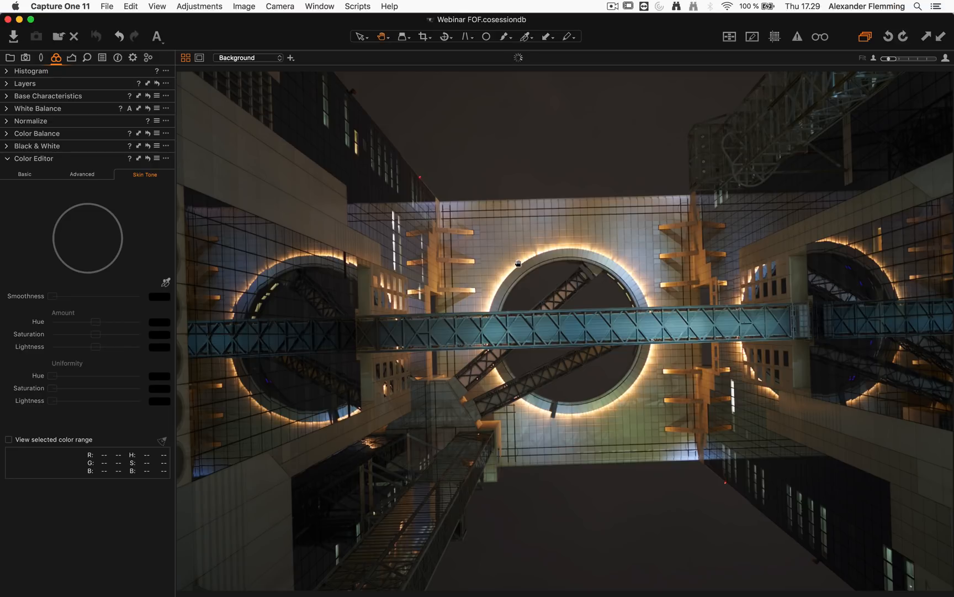
pyautogui.scroll(1, 543, 294)
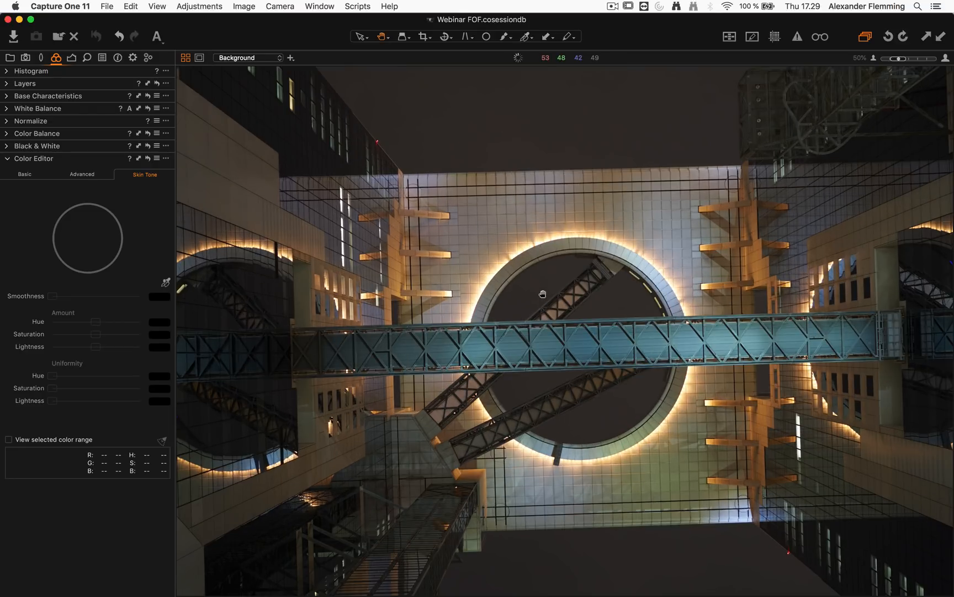
pyautogui.scroll(-1, 542, 294)
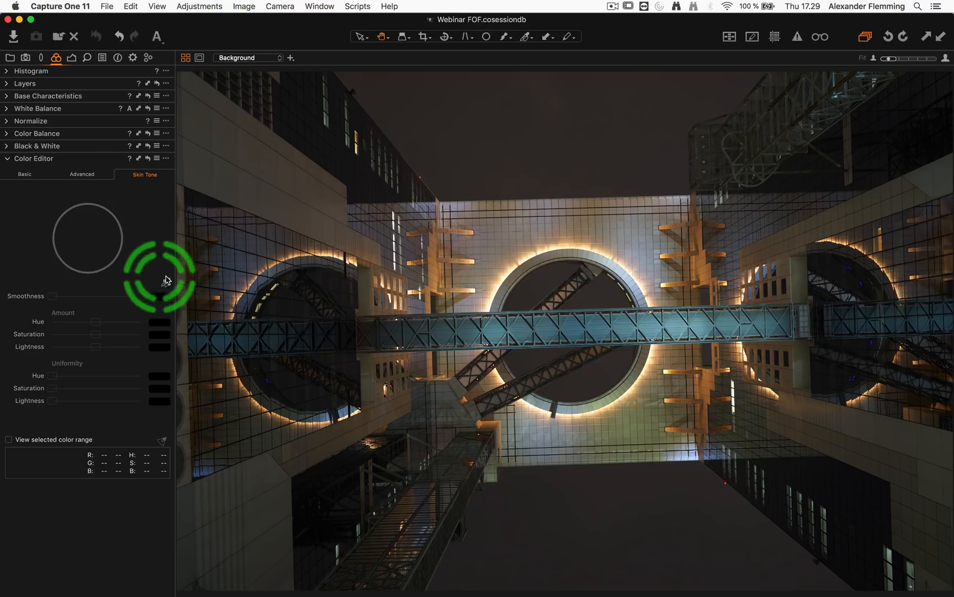
pyautogui.click(82, 176)
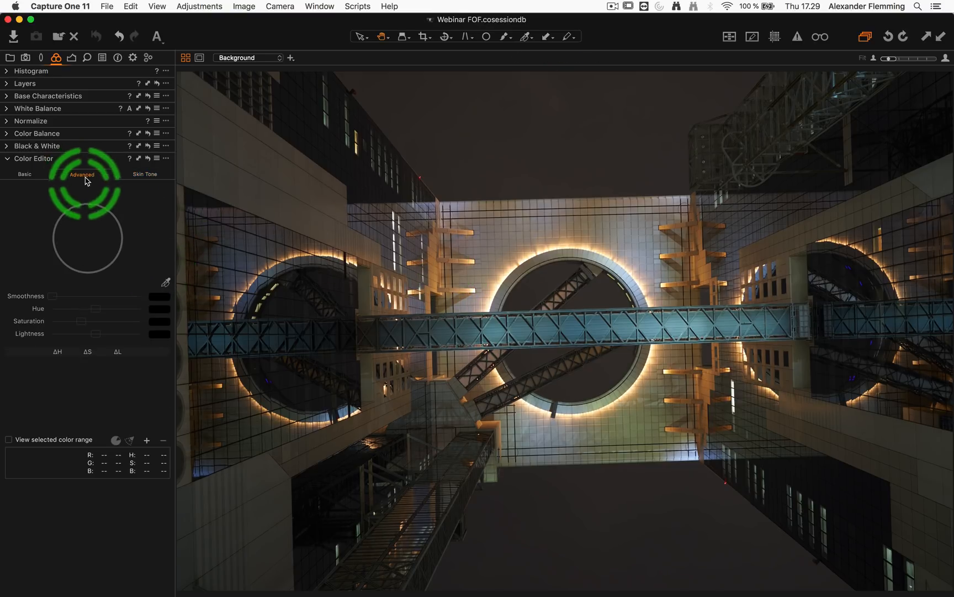
# Switch the Color Editor to its Skin Tone settings for the night bridge photo
pyautogui.click(68, 383)
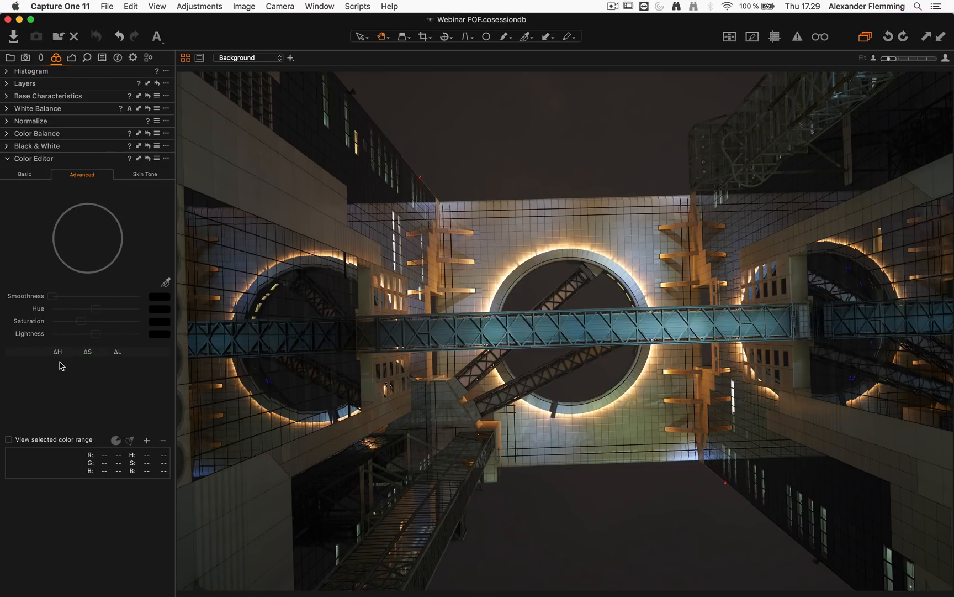
pyautogui.click(141, 176)
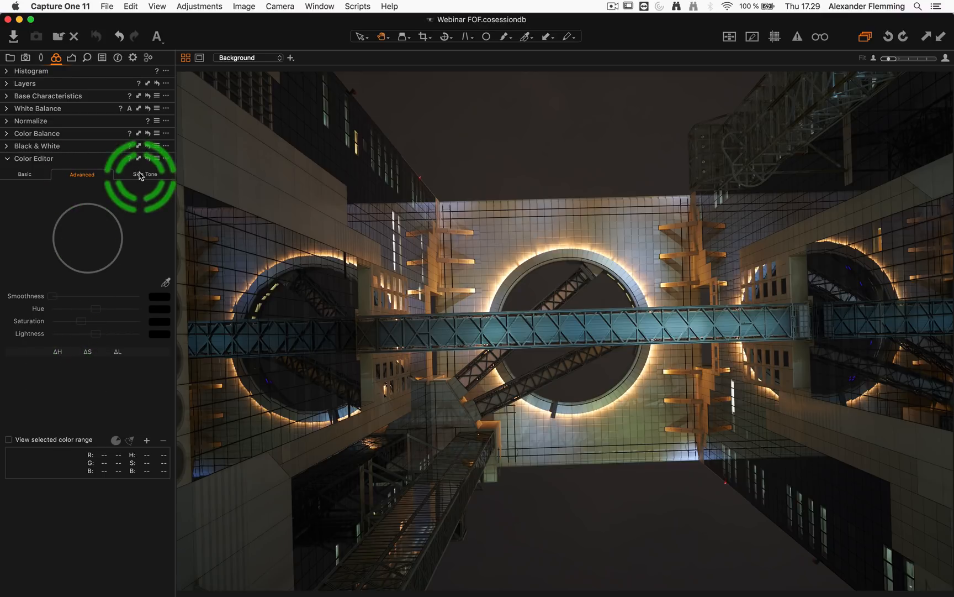
pyautogui.click(91, 283)
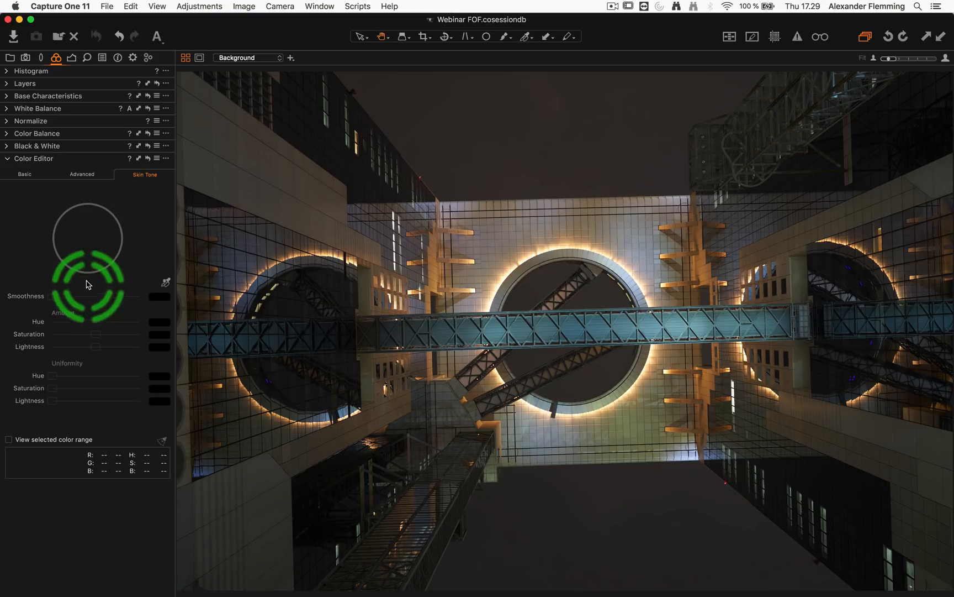
# Add a new filled layer to the night bridge photo and name it Teal/blues
pyautogui.click(11, 84)
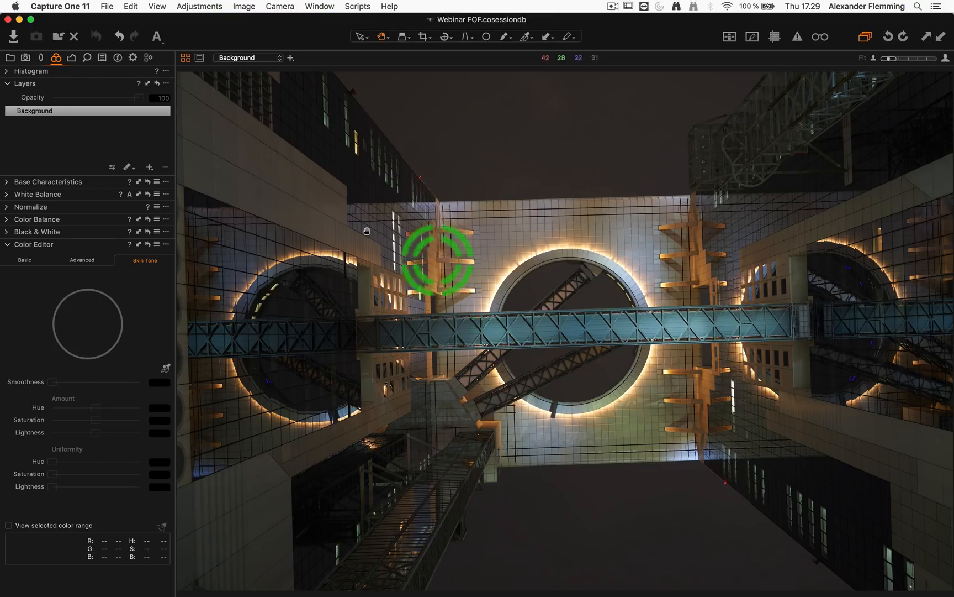
pyautogui.click(150, 168)
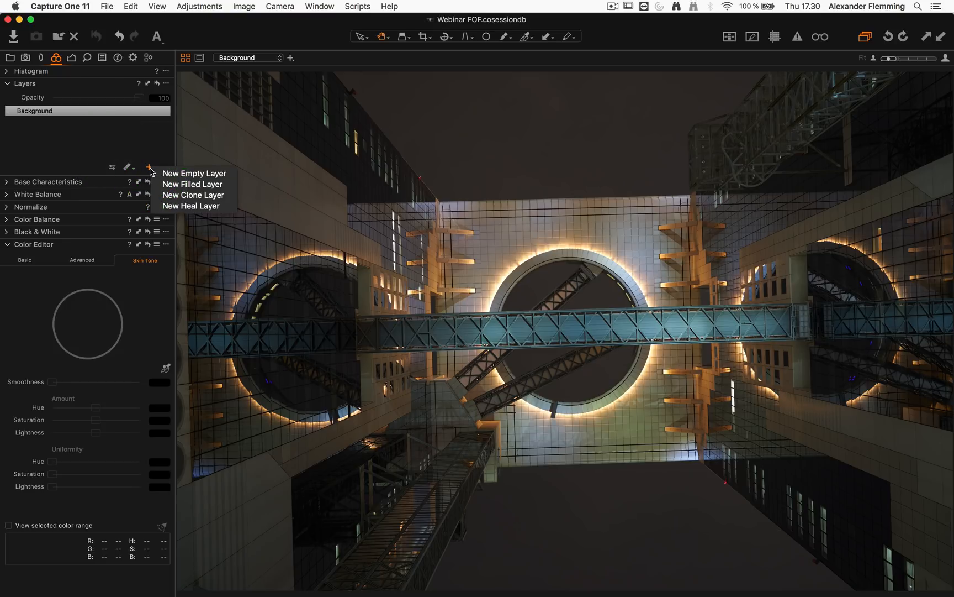
pyautogui.click(174, 186)
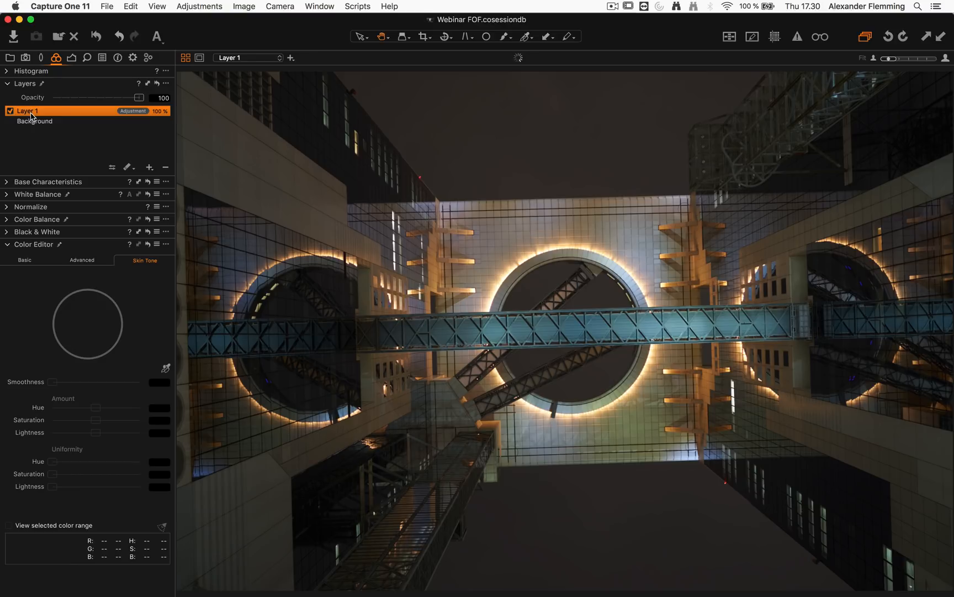
pyautogui.doubleClick(31, 112)
pyautogui.write('T')
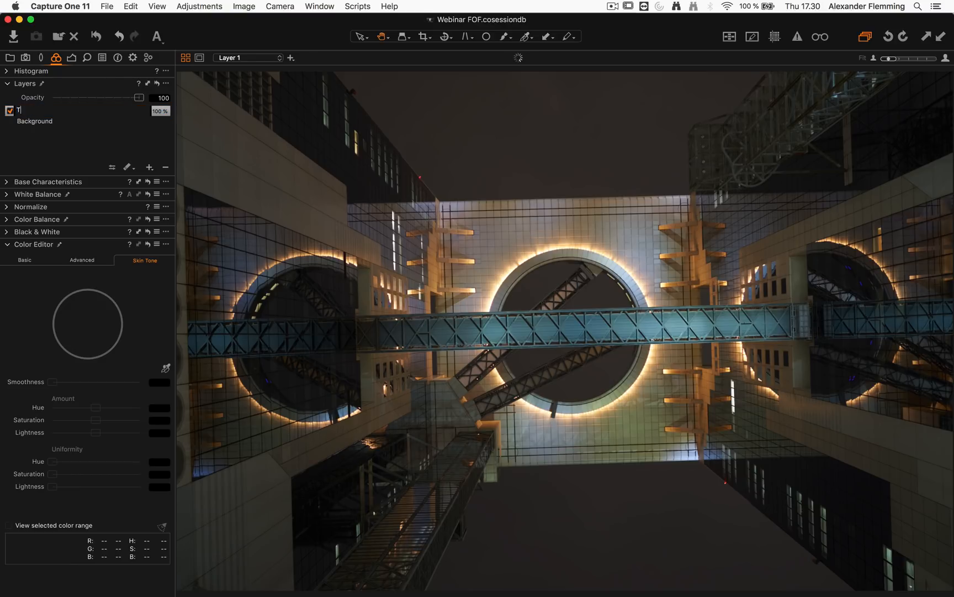
pyautogui.write('eal/blues')
pyautogui.press('Return')
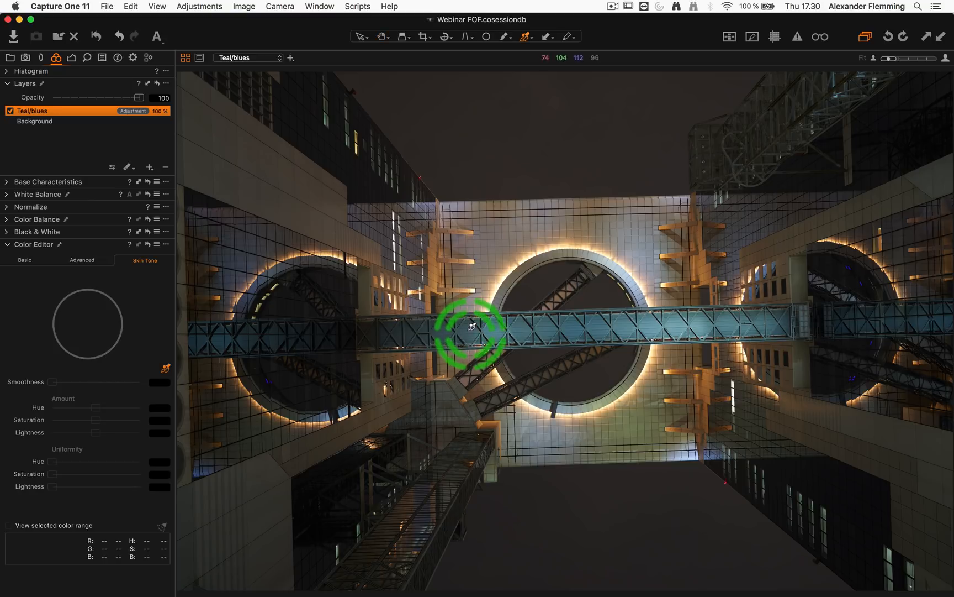
# Pick the bridge's teal as the target color, widen its hue range from green to violet, and shift the reference to a more saturated teal
pyautogui.click(473, 329)
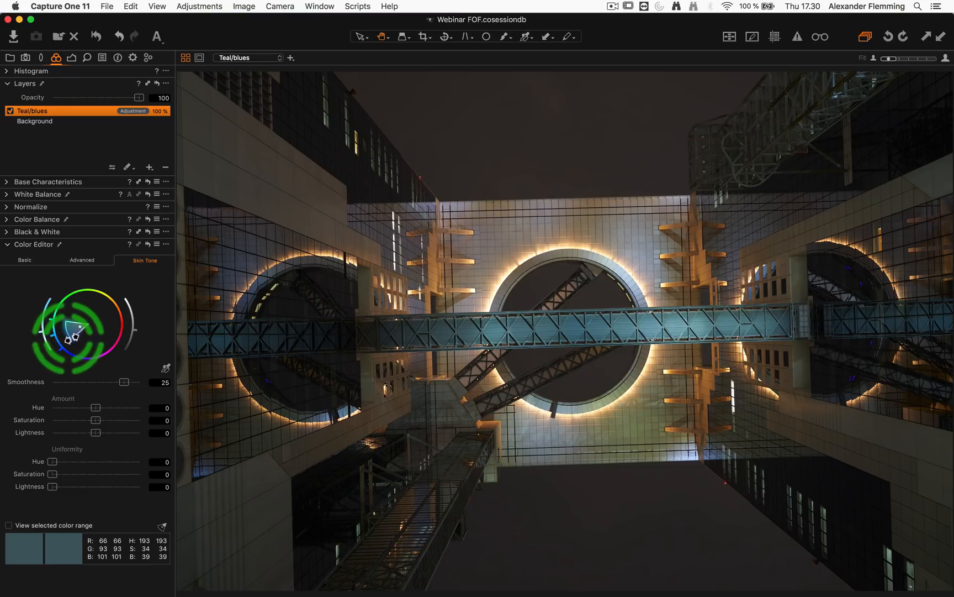
pyautogui.moveTo(72, 338); pyautogui.dragTo(66, 300)
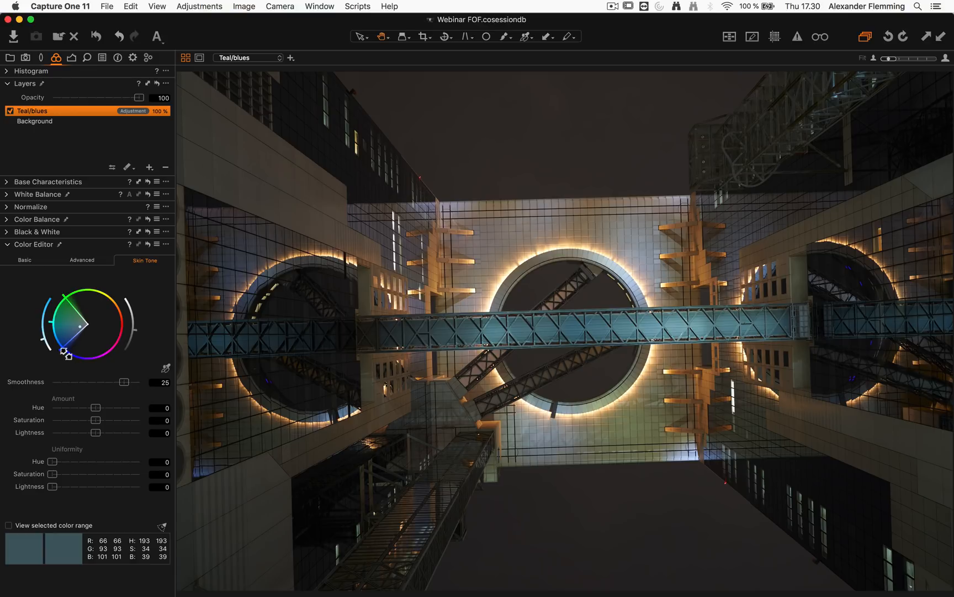
pyautogui.moveTo(65, 353); pyautogui.dragTo(84, 363)
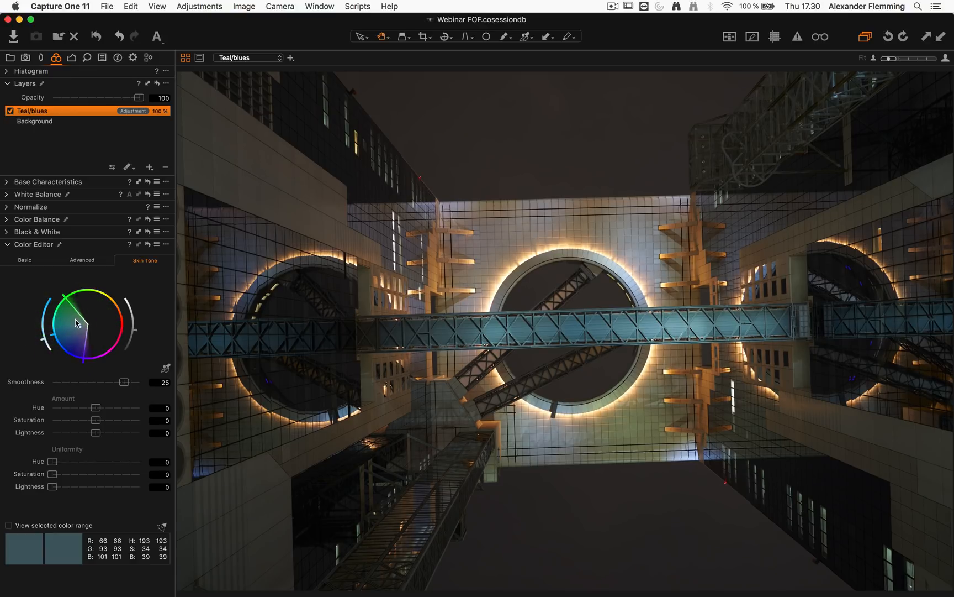
pyautogui.moveTo(79, 327); pyautogui.dragTo(68, 329)
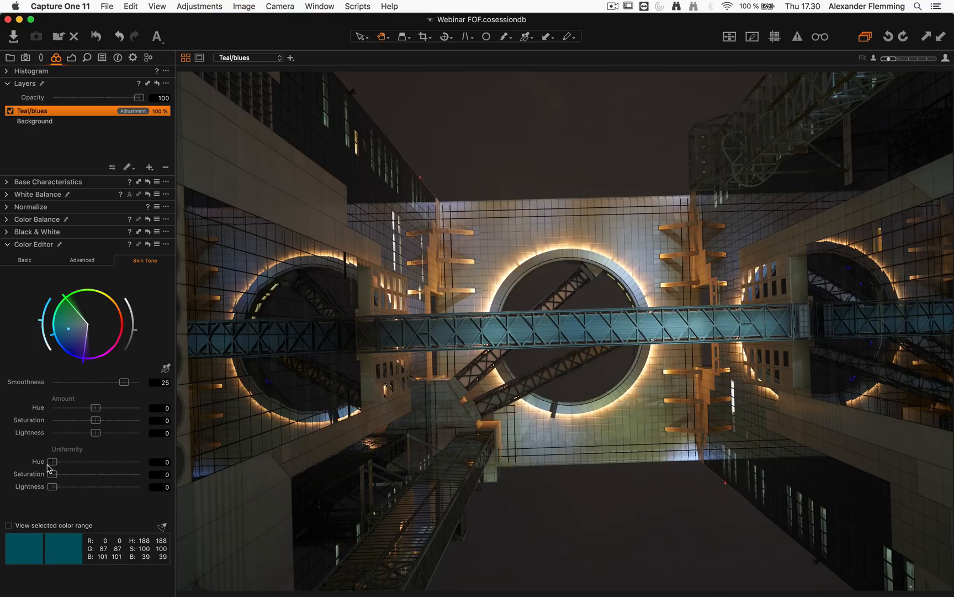
# Set Hue uniformity to 100 on the Teal/blues layer, try a green reference color, and settle on a blue one
pyautogui.moveTo(53, 466); pyautogui.dragTo(149, 466)
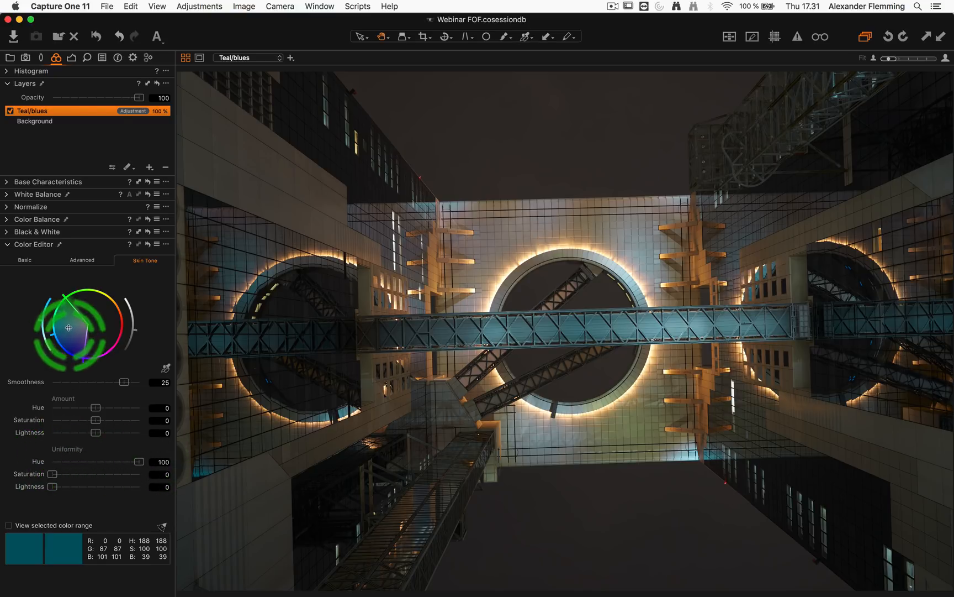
pyautogui.moveTo(68, 328); pyautogui.dragTo(66, 298)
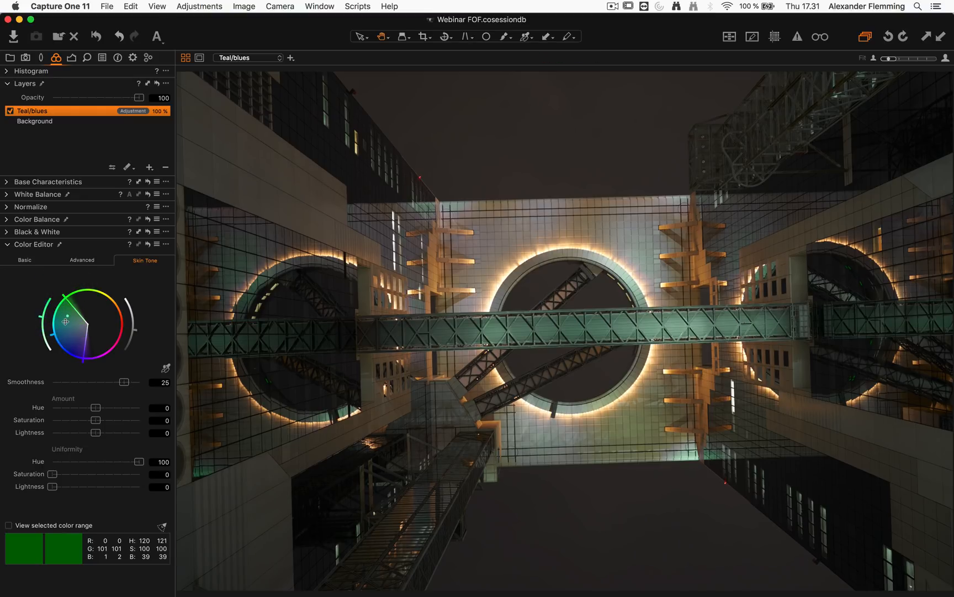
pyautogui.moveTo(84, 355)
pyautogui.mouseDown()
pyautogui.moveTo(84, 342)
pyautogui.moveTo(63, 327)
pyautogui.moveTo(72, 327)
pyautogui.moveTo(76, 337)
pyautogui.moveTo(66, 339)
pyautogui.moveTo(63, 319)
pyautogui.moveTo(65, 330)
pyautogui.mouseUp()
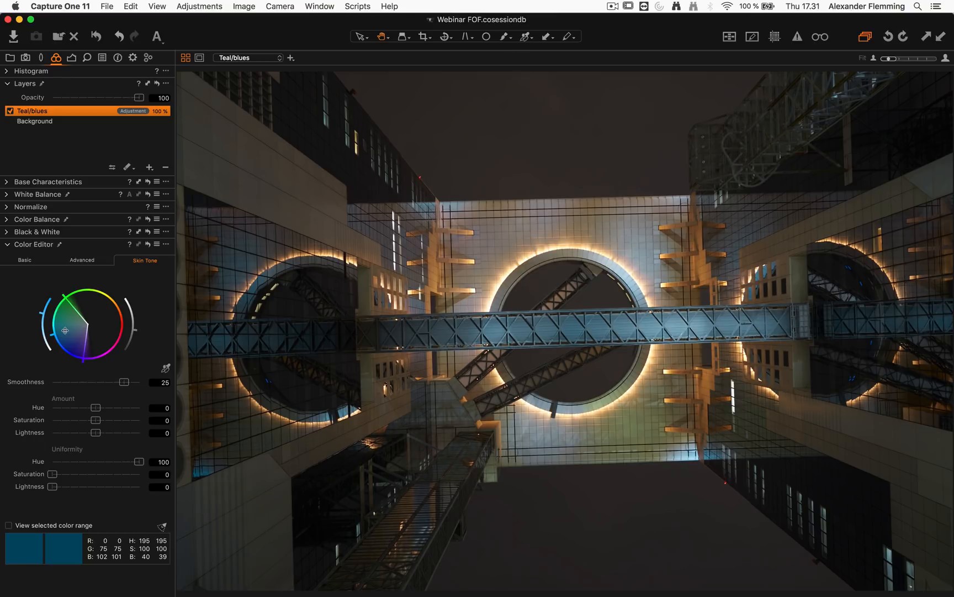
# Refine the Teal/blues layer with Saturation uniformity 39.5, Saturation amount 7 and Lightness amount -2.7
pyautogui.moveTo(53, 477); pyautogui.dragTo(88, 480)
pyautogui.moveTo(96, 424)
pyautogui.mouseDown()
pyautogui.moveTo(107, 424)
pyautogui.moveTo(86, 436)
pyautogui.mouseUp()
pyautogui.click(95, 433)
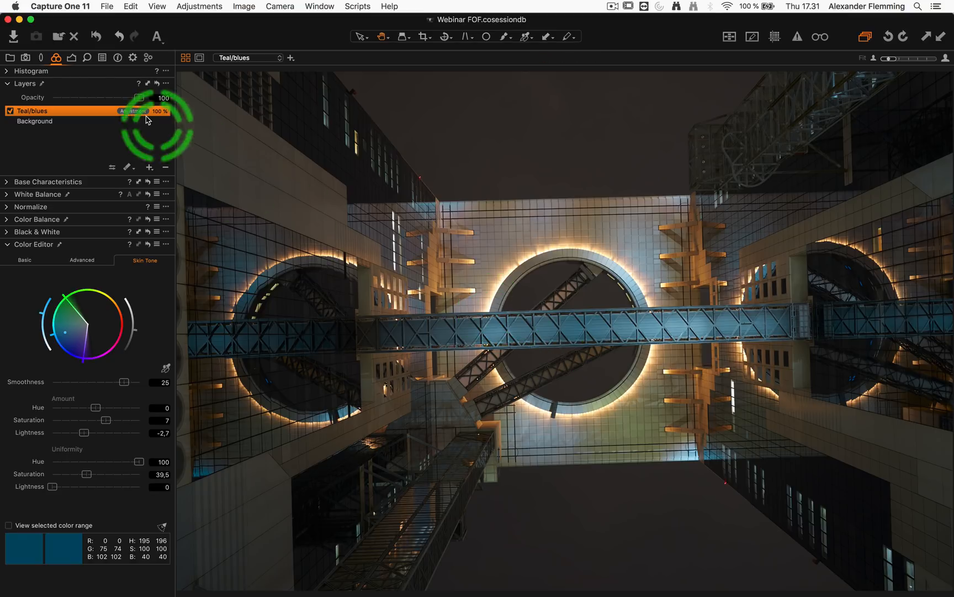
# Add a second filled layer above Teal/blues and name it Orange/yellows
pyautogui.click(150, 167)
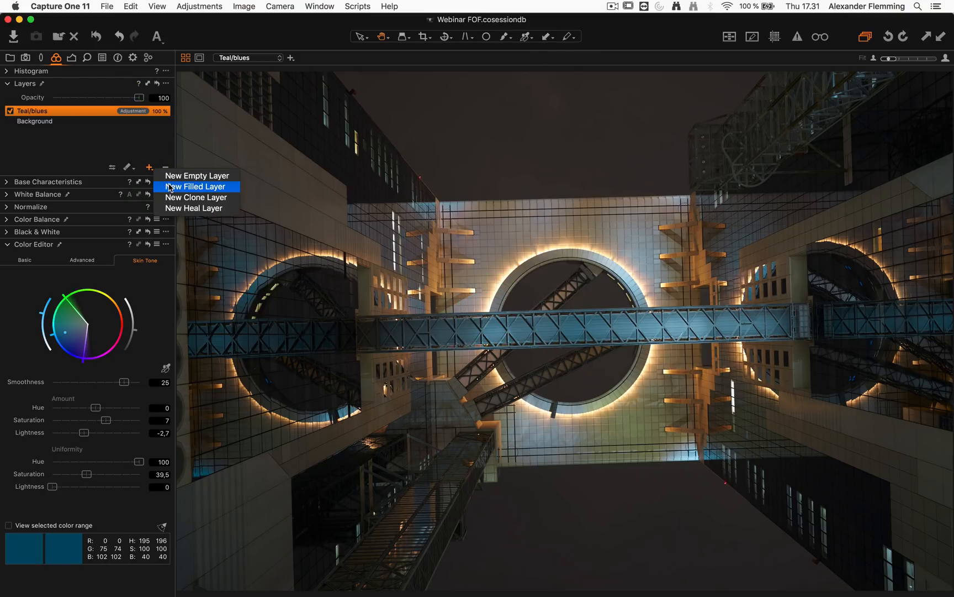
pyautogui.click(170, 188)
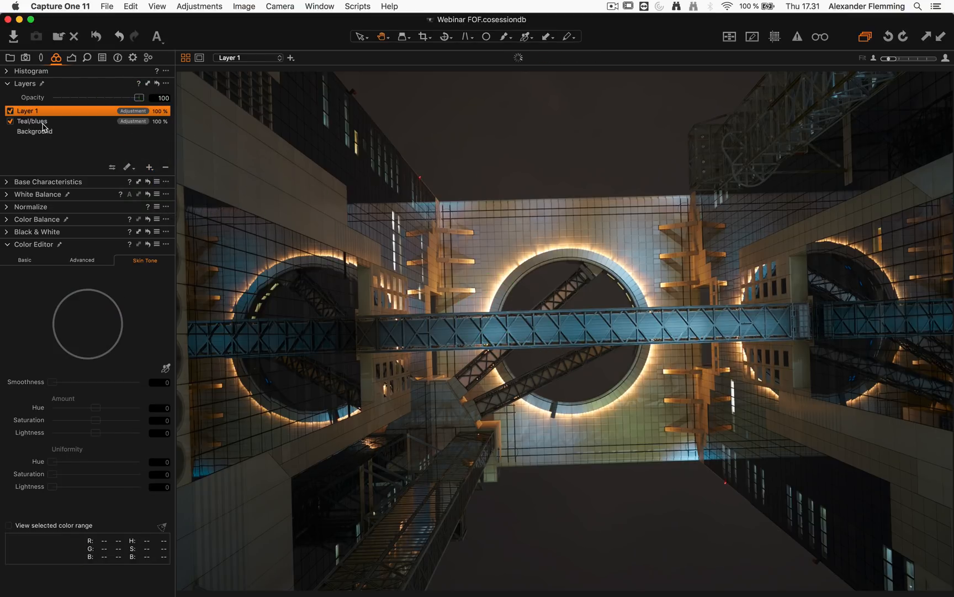
pyautogui.doubleClick(35, 113)
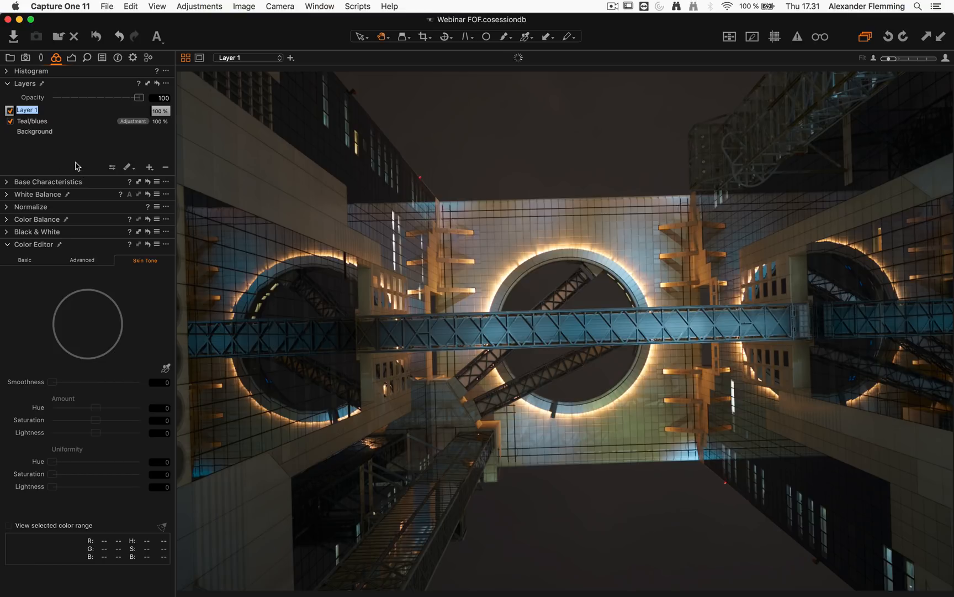
pyautogui.write('Orange/yellows')
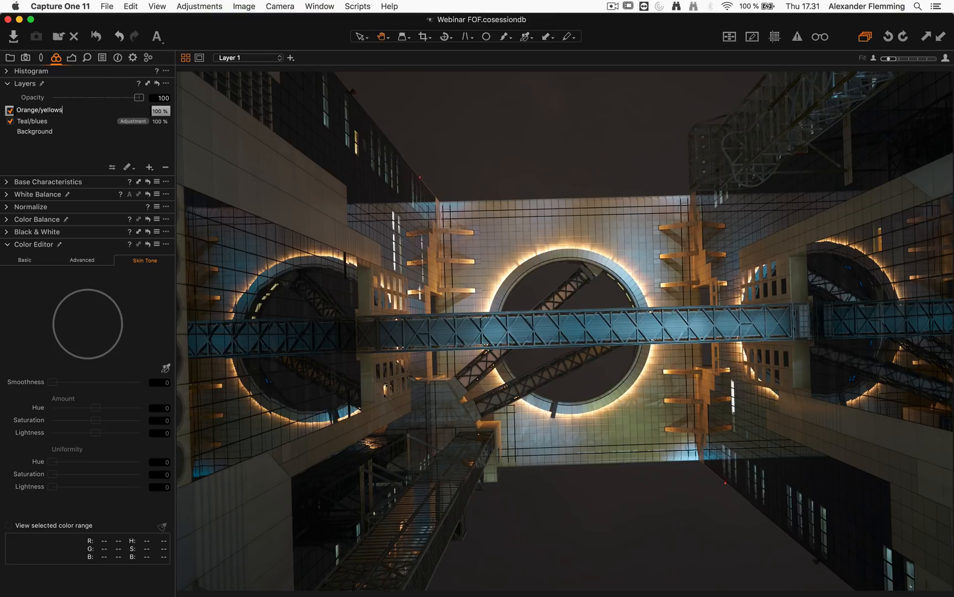
pyautogui.press('Return')
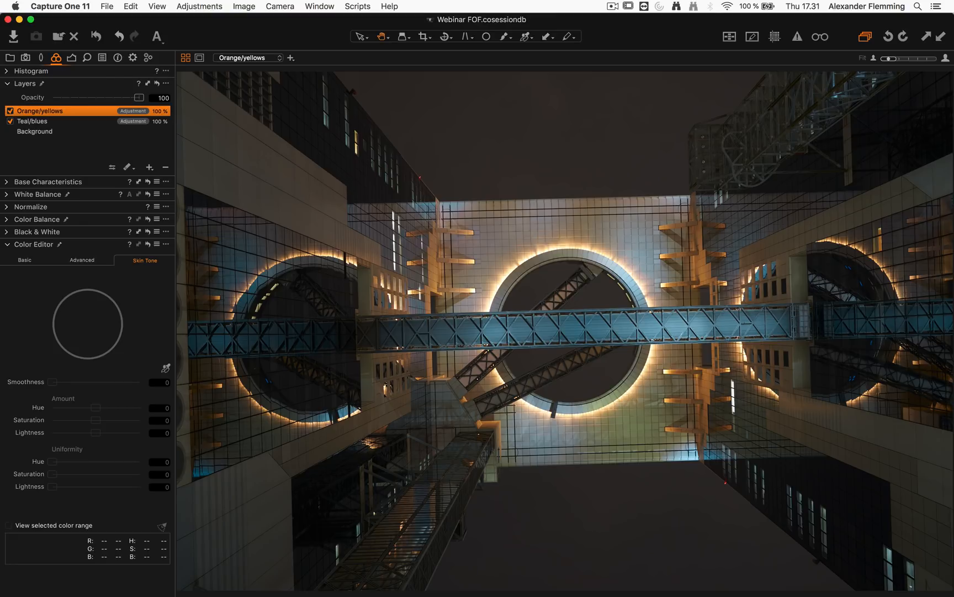
# Pick the orange of the lit facade beams, widen its hue range from green to magenta, and set Hue uniformity to 100
pyautogui.click(166, 368)
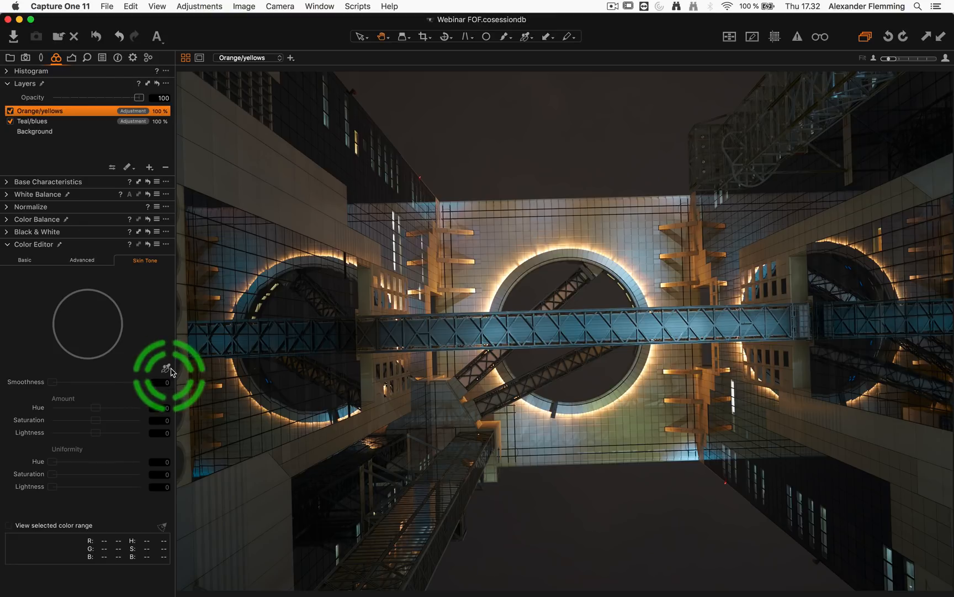
pyautogui.click(437, 265)
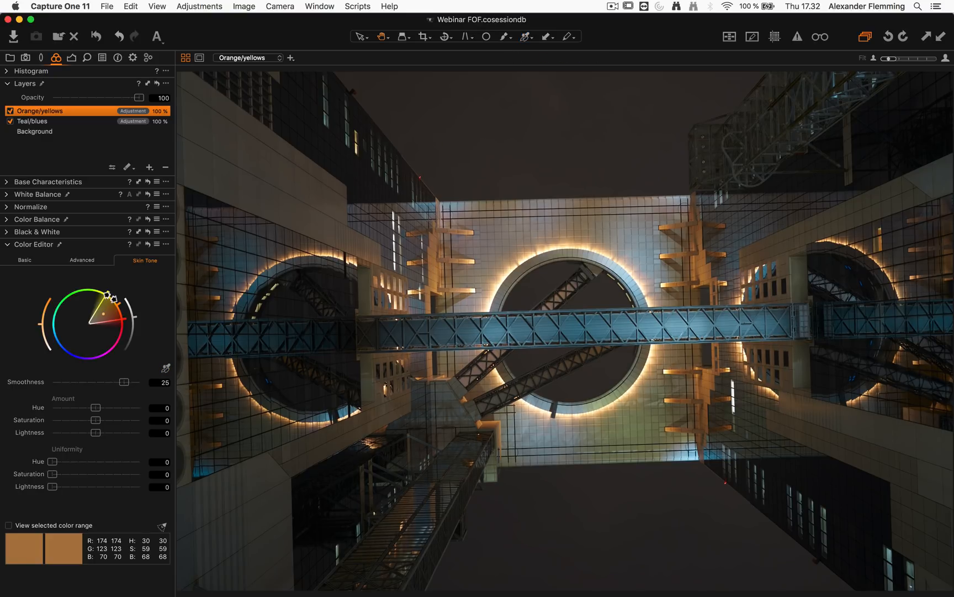
pyautogui.moveTo(112, 296); pyautogui.dragTo(74, 289)
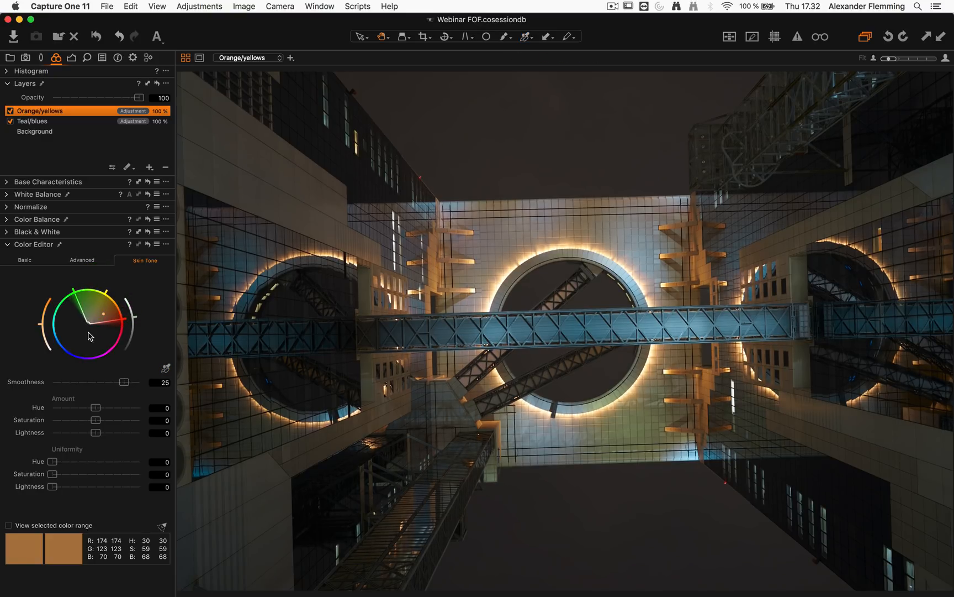
pyautogui.click(162, 527)
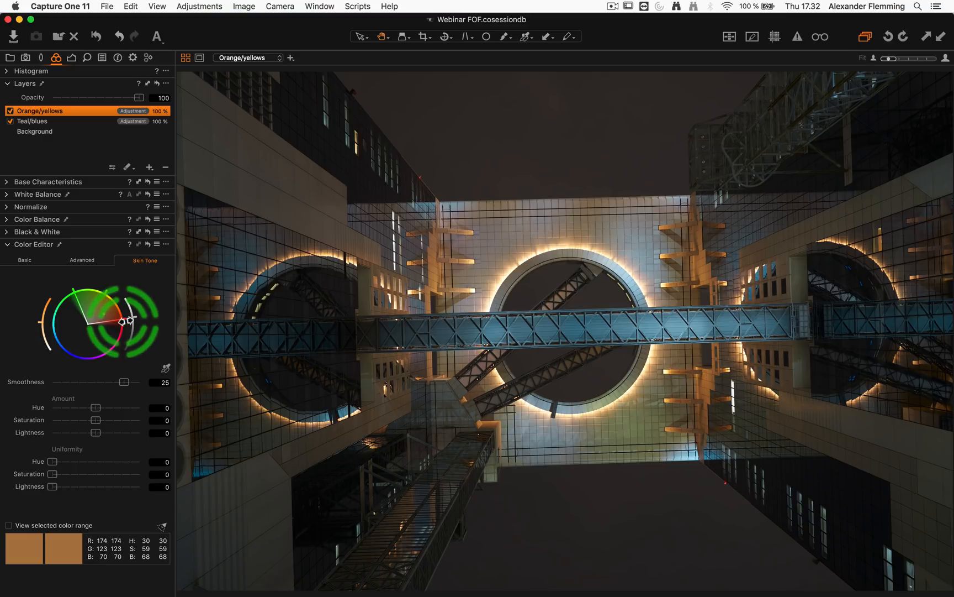
pyautogui.moveTo(125, 323); pyautogui.dragTo(125, 344)
pyautogui.moveTo(114, 359); pyautogui.dragTo(103, 356)
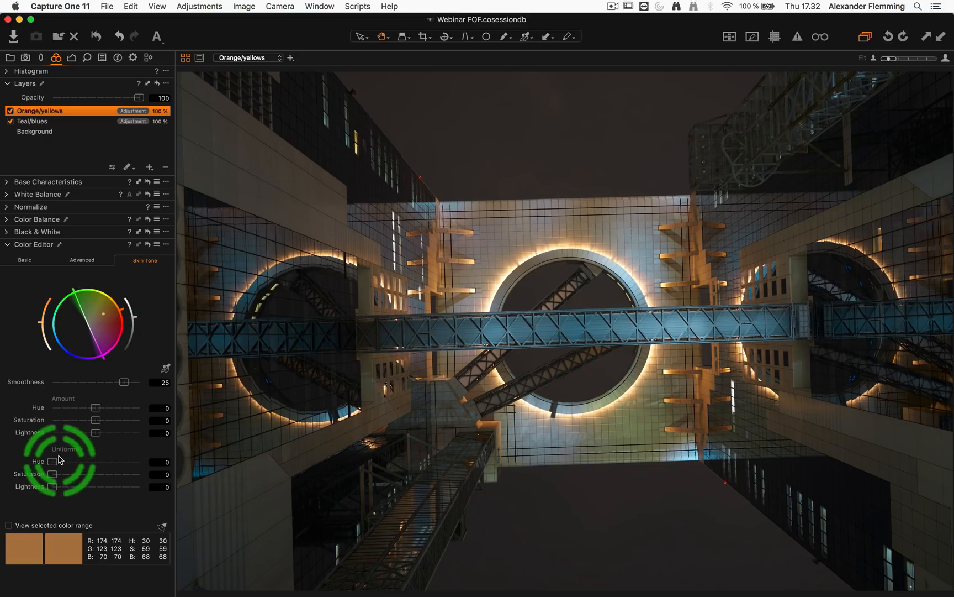
pyautogui.moveTo(53, 461); pyautogui.dragTo(142, 466)
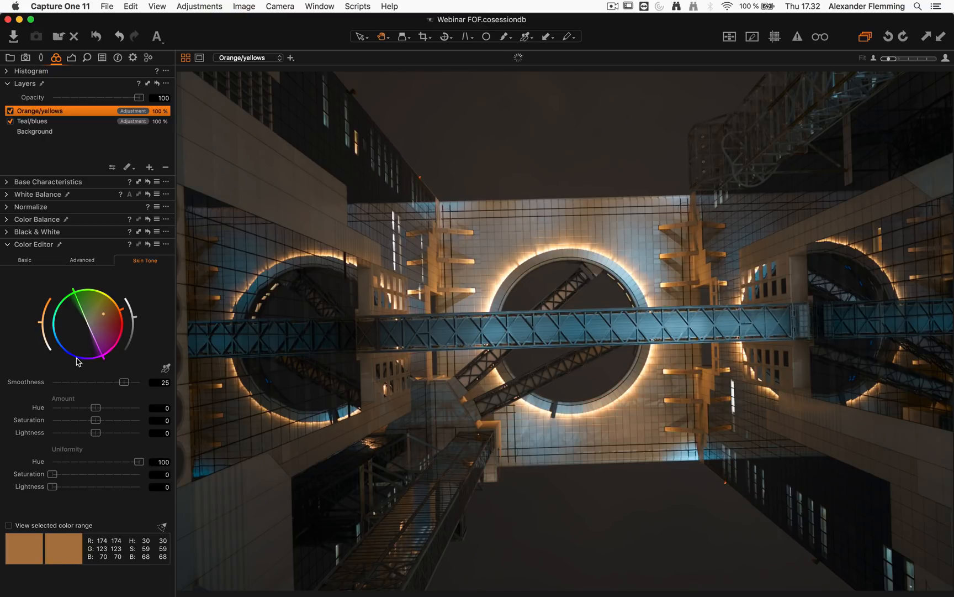
# On the Orange/yellows layer, shift the picked skin tone to hue 36 and saturation 72, and set its saturation uniformity to 52.5
pyautogui.moveTo(103, 312)
pyautogui.mouseDown()
pyautogui.moveTo(105, 339)
pyautogui.moveTo(81, 300)
pyautogui.moveTo(102, 305)
pyautogui.moveTo(105, 322)
pyautogui.moveTo(106, 309)
pyautogui.mouseUp()
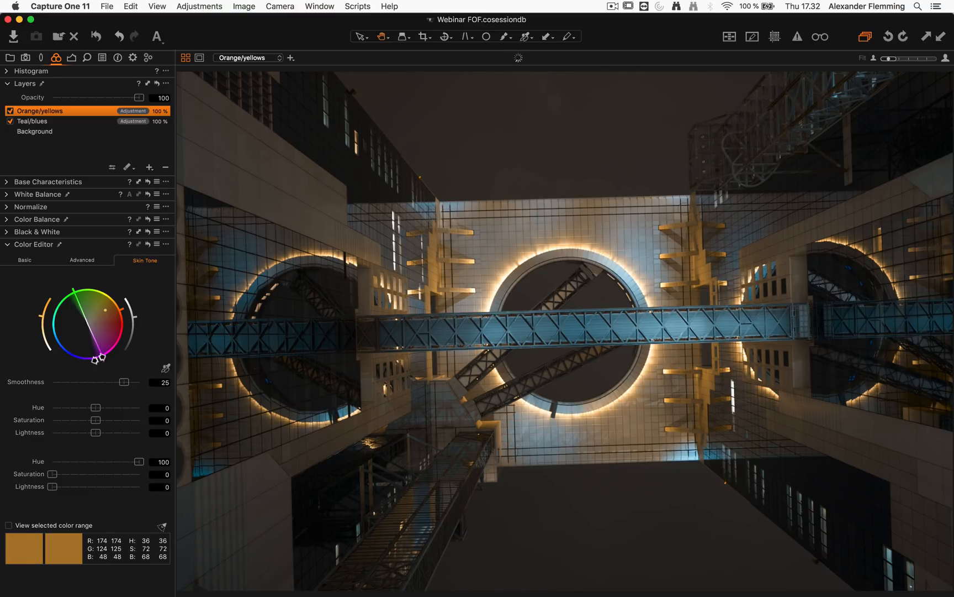
pyautogui.click(57, 473)
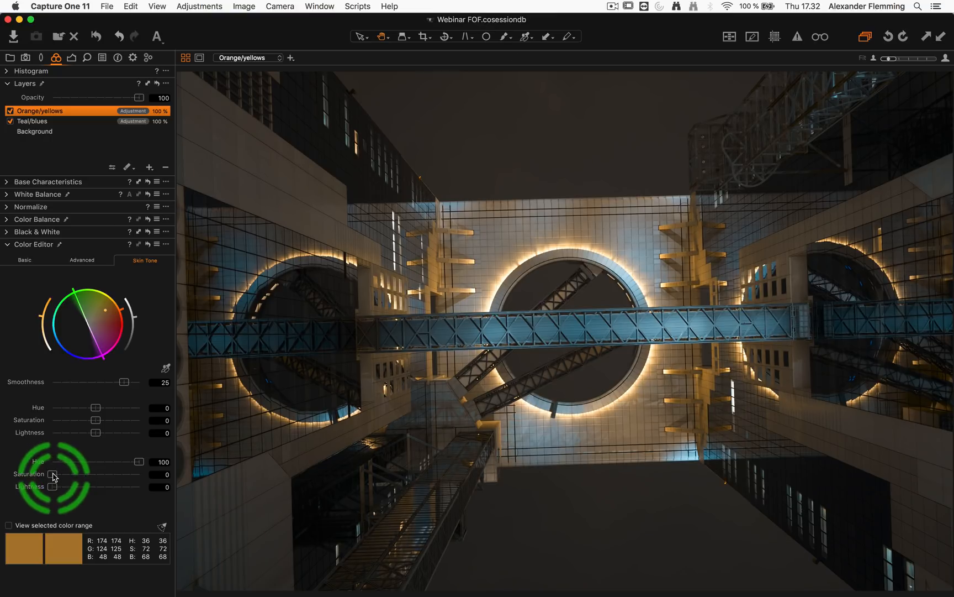
pyautogui.moveTo(56, 474); pyautogui.dragTo(99, 477)
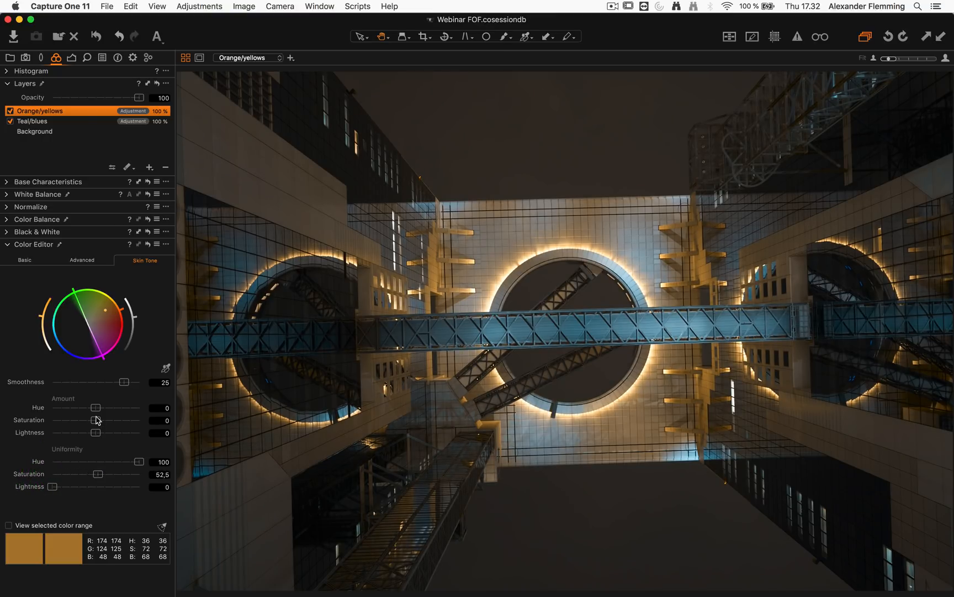
# Set the skin tone Amount to saturation -7.8 and lightness -0.6, and compare the photo with its unadjusted state
pyautogui.moveTo(97, 421)
pyautogui.mouseDown()
pyautogui.moveTo(83, 423)
pyautogui.moveTo(93, 434)
pyautogui.moveTo(84, 421)
pyautogui.mouseUp()
pyautogui.moveTo(537, 358); pyautogui.dragTo(574, 423)
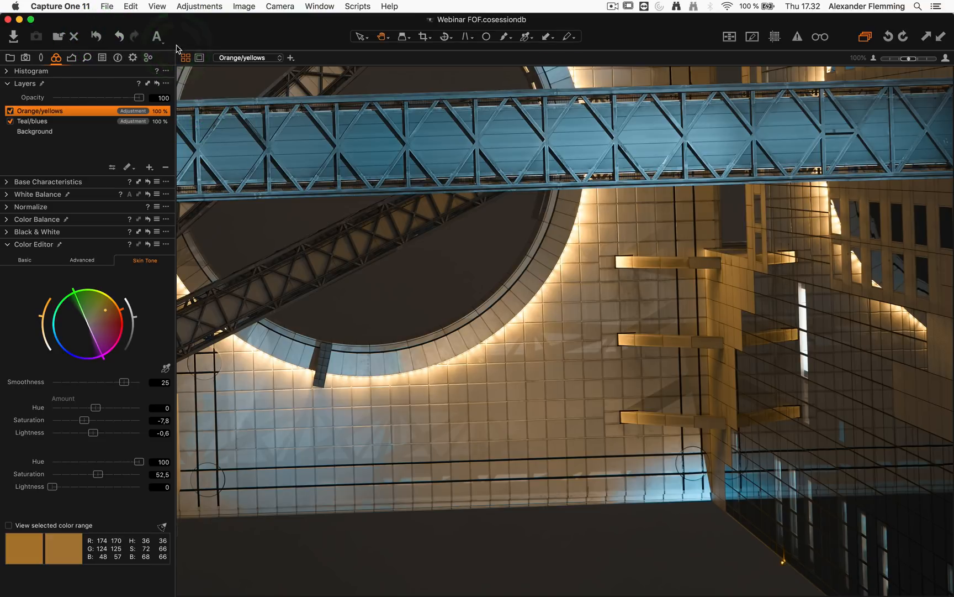
pyautogui.click(97, 39)
pyautogui.doubleClick(481, 260)
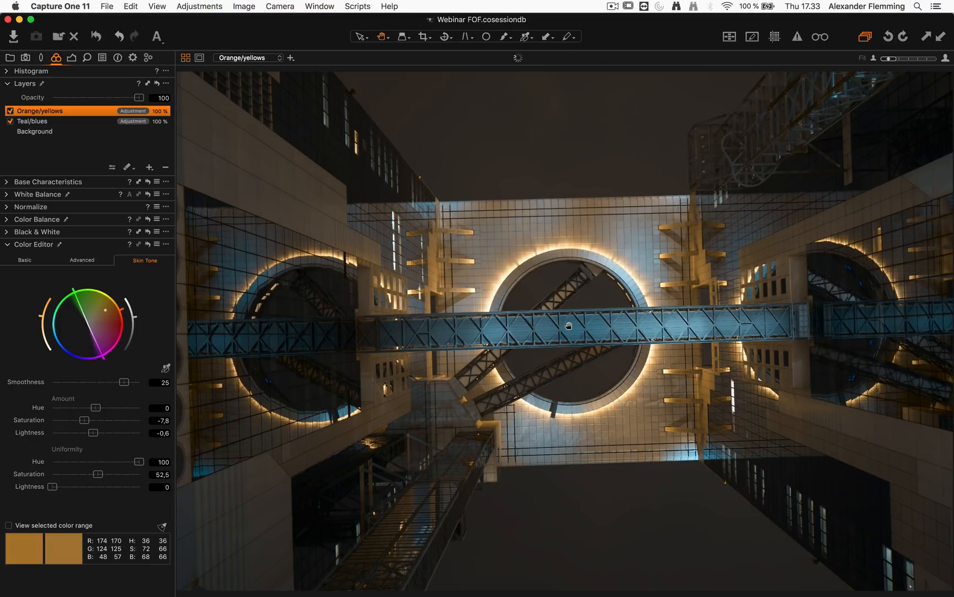
# Straighten the photo along the upper edge of the blue bridge
pyautogui.scroll(1, 586, 349)
pyautogui.moveTo(585, 350); pyautogui.dragTo(544, 319)
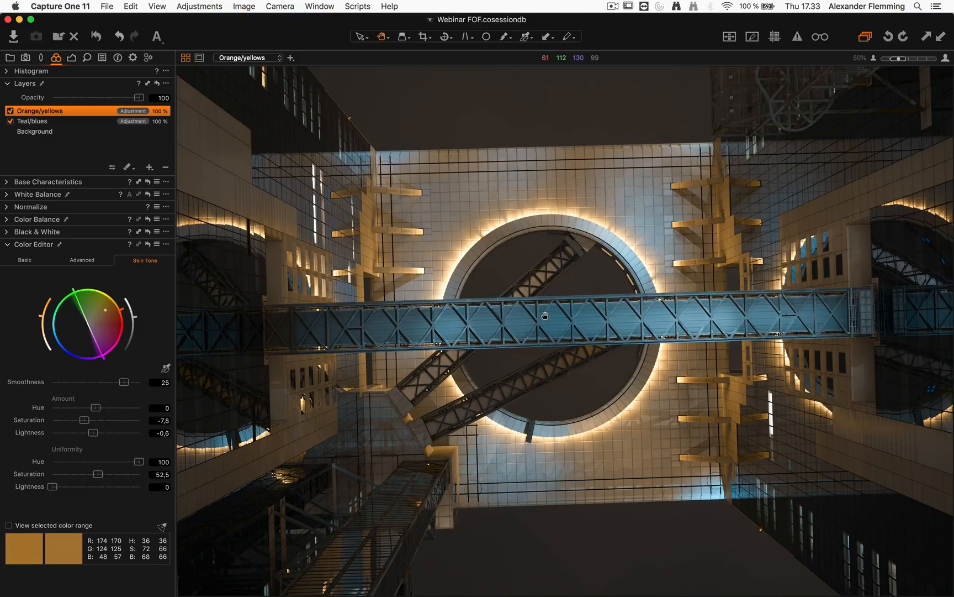
pyautogui.doubleClick(500, 323)
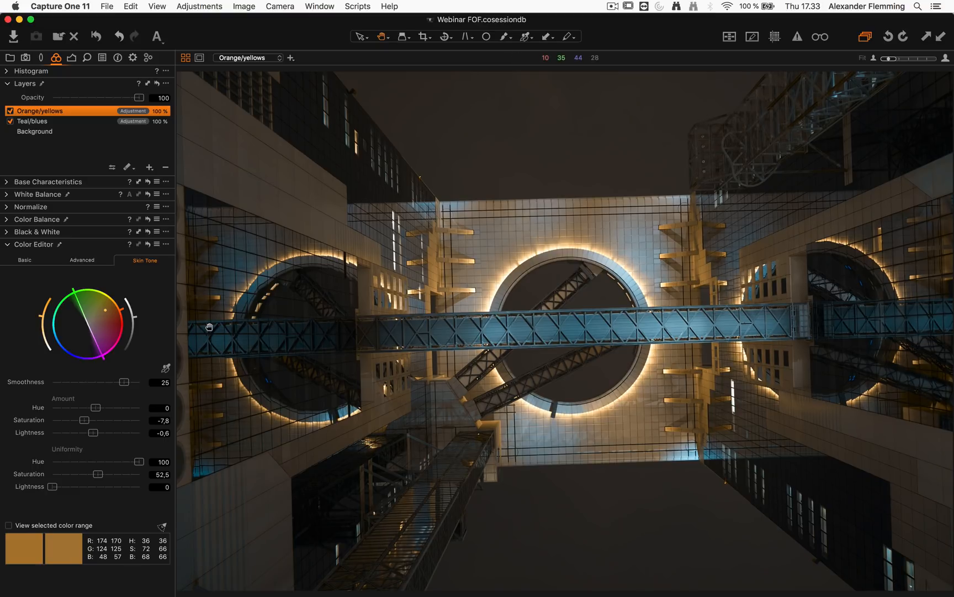
pyautogui.press('k')
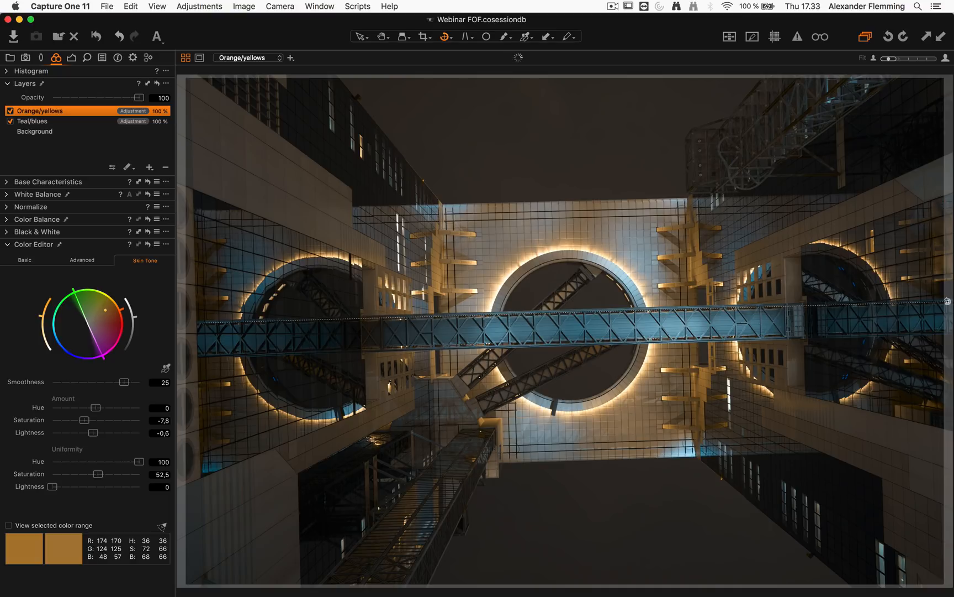
pyautogui.click(948, 301)
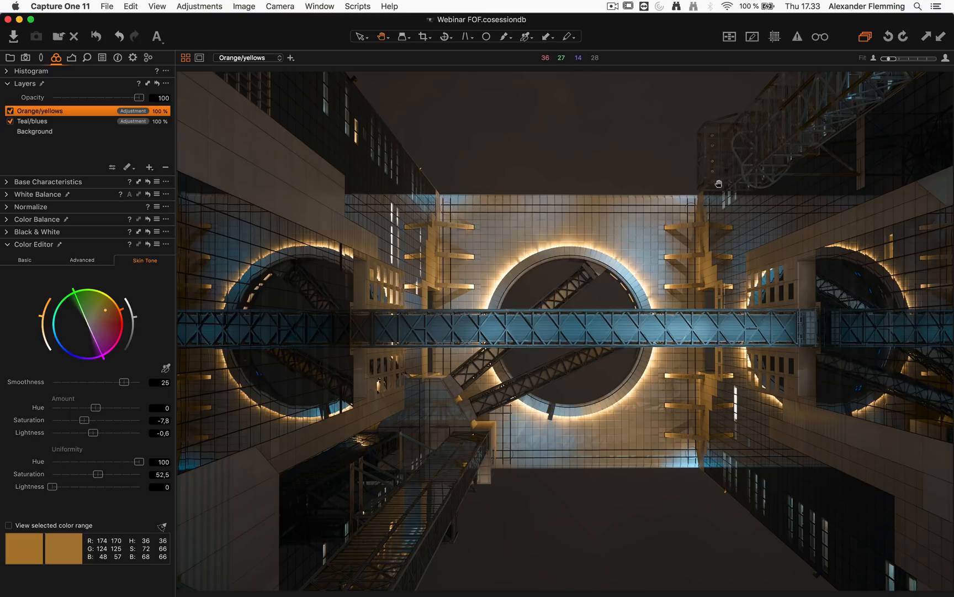
# Examine the straightened photo close up and as a whole, checking the orange and teal tones around the lit ring and bridge
pyautogui.scroll(1, 578, 333)
pyautogui.moveTo(590, 348); pyautogui.dragTo(513, 337)
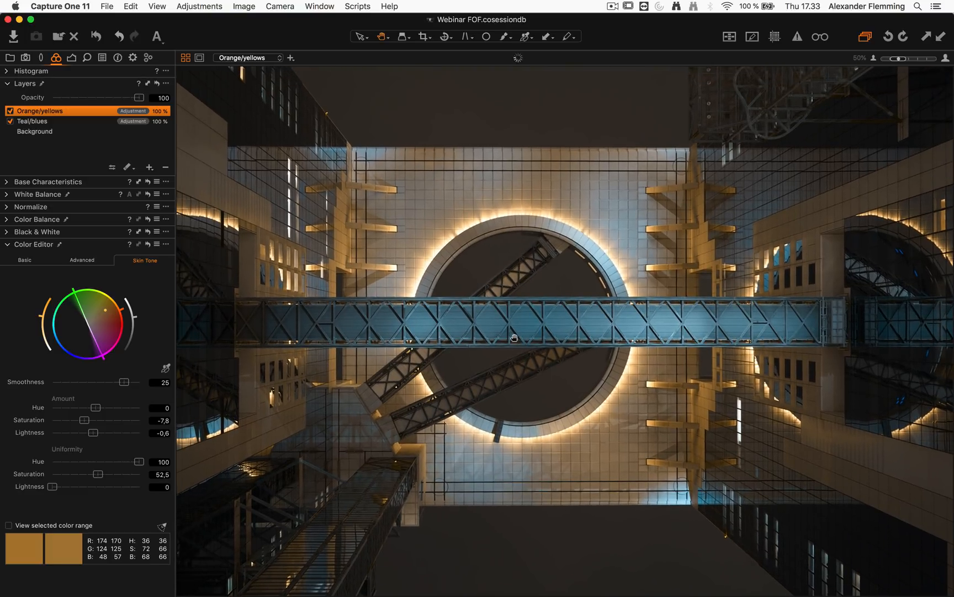
pyautogui.scroll(-1, 514, 337)
pyautogui.press('super+shift+b')
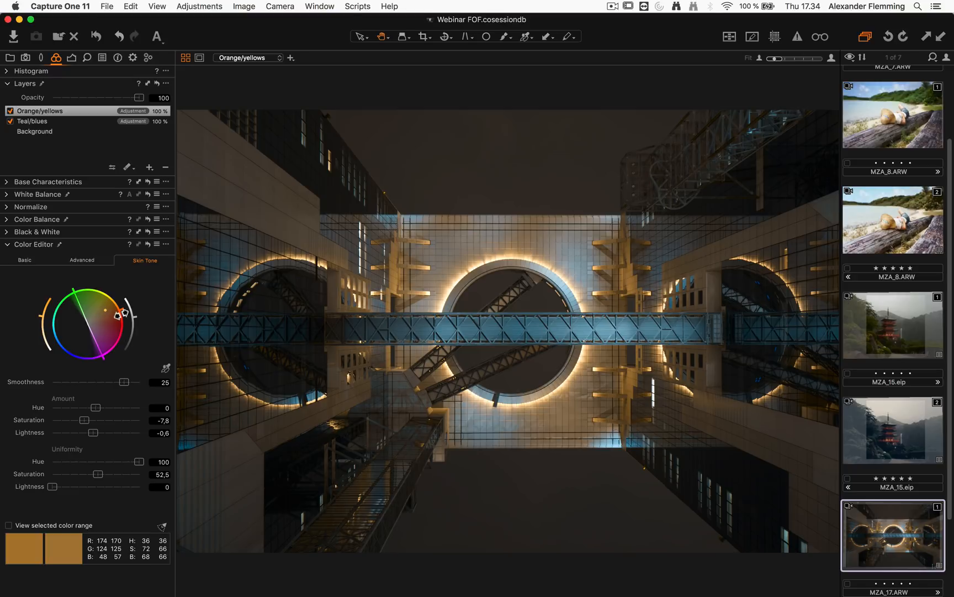
pyautogui.doubleClick(534, 370)
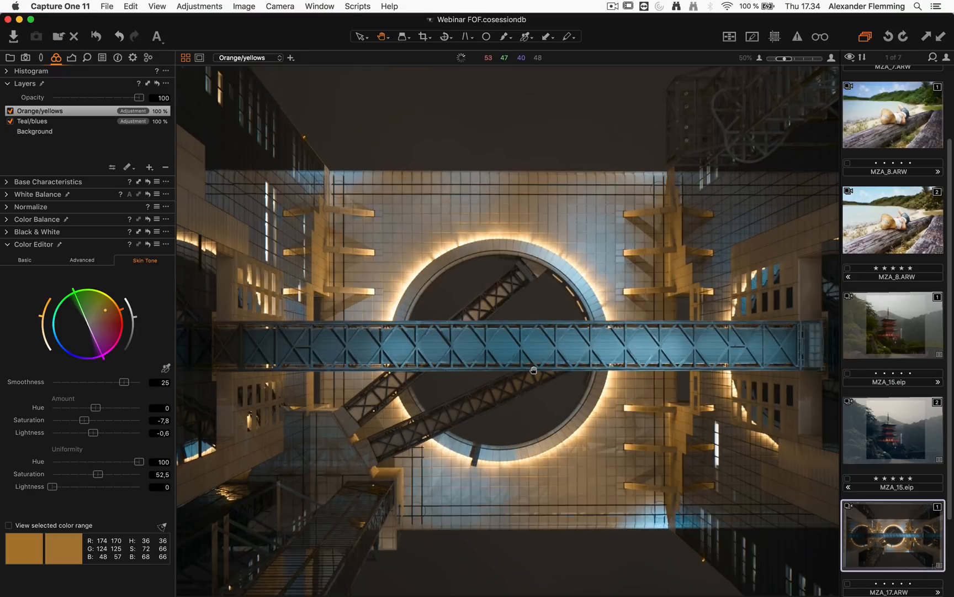
pyautogui.scroll(1, 533, 370)
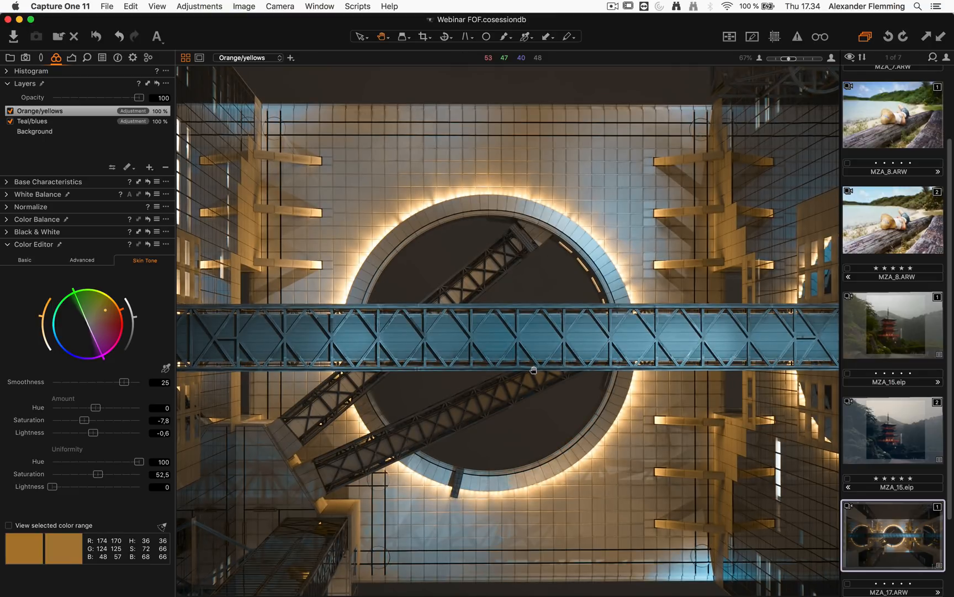
pyautogui.press('super+b')
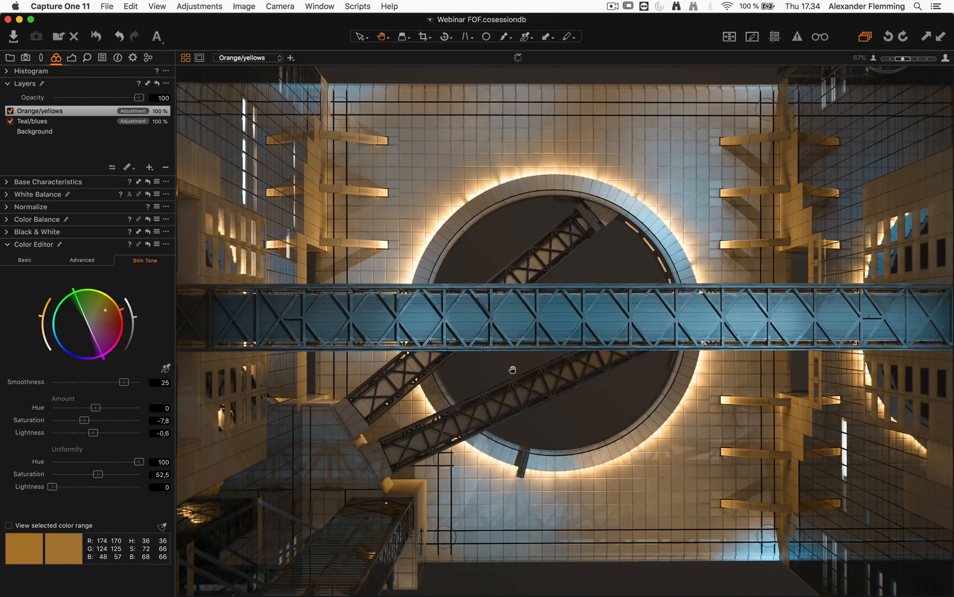
pyautogui.moveTo(480, 358); pyautogui.dragTo(451, 356)
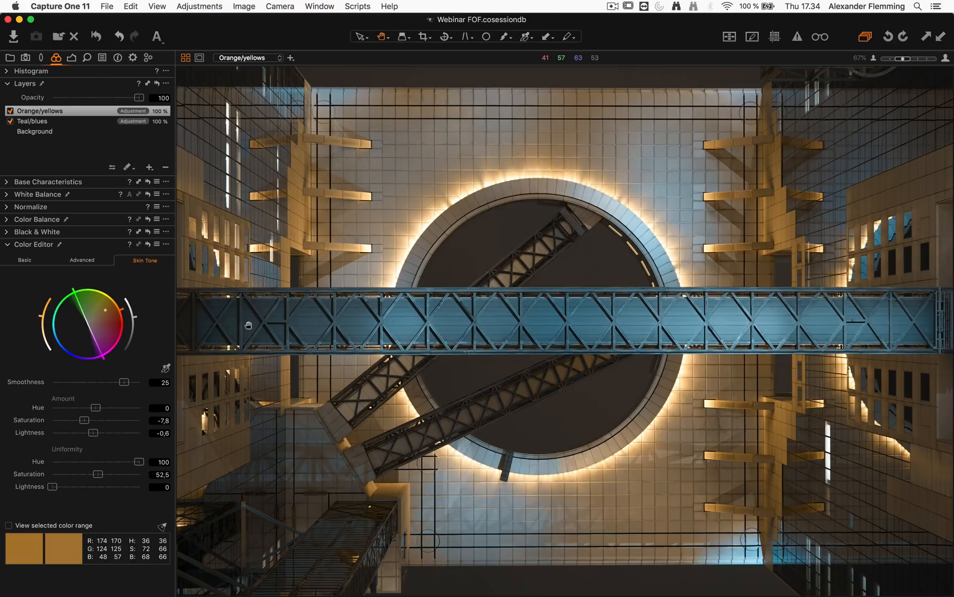
pyautogui.scroll(-1, 249, 326)
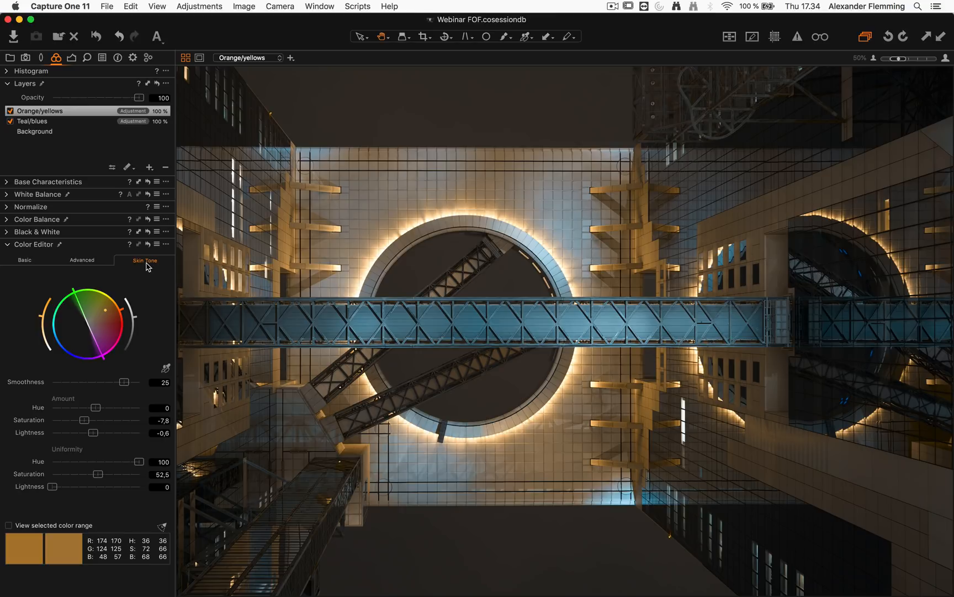
pyautogui.scroll(-1, 399, 311)
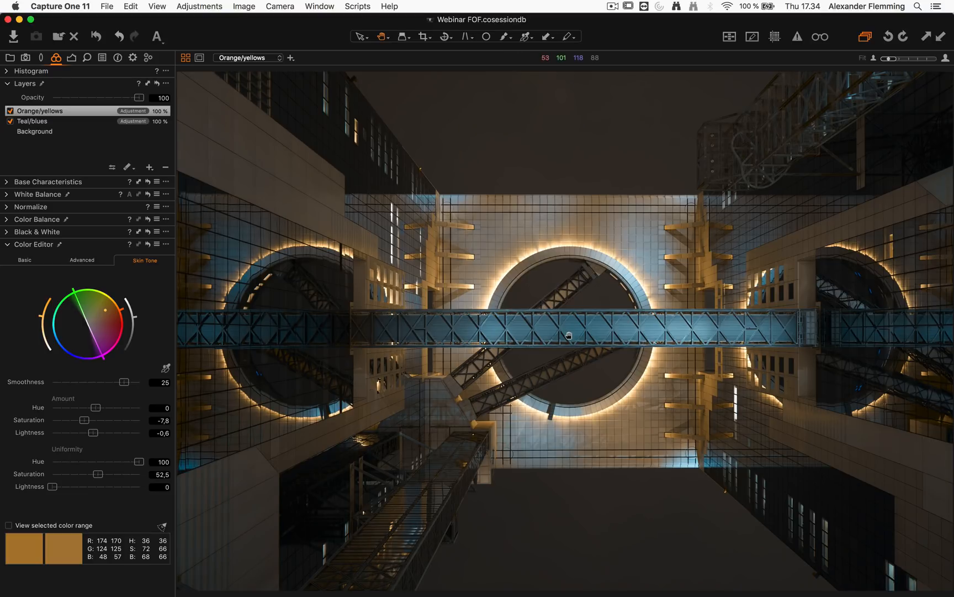
pyautogui.scroll(1, 569, 334)
pyautogui.moveTo(583, 339); pyautogui.dragTo(410, 274)
pyautogui.scroll(-1, 410, 273)
pyautogui.scroll(1, 582, 346)
# Open the first photographer's session album below All Images and show its portrait fitted to the viewer with the exposure tools
pyautogui.press('super+shift+b')
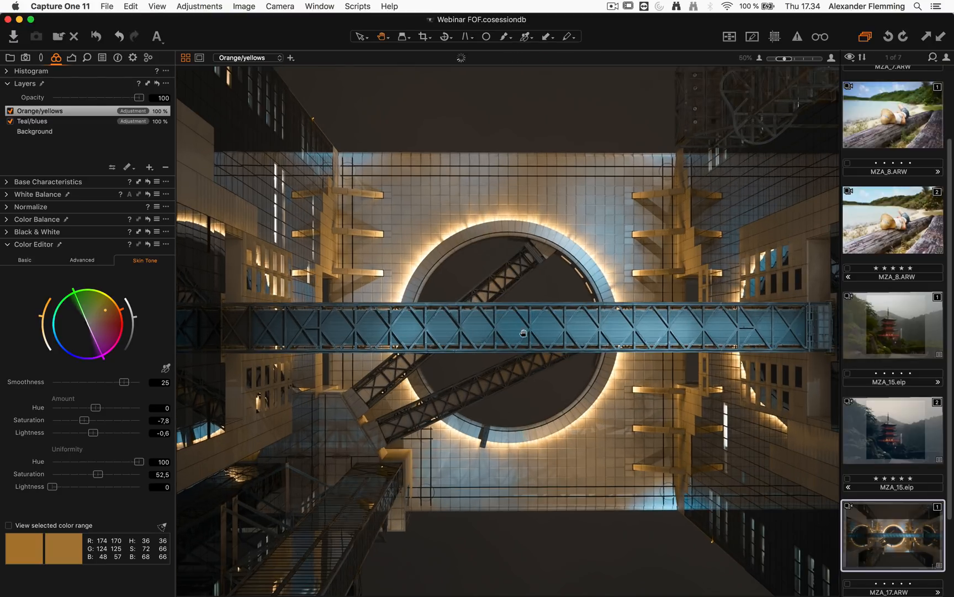
pyautogui.click(10, 59)
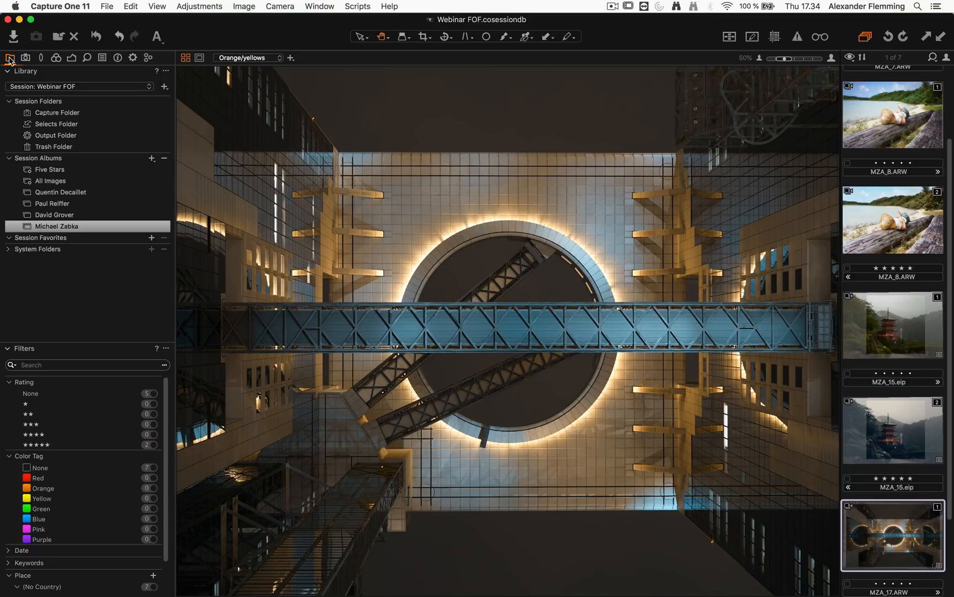
pyautogui.click(62, 192)
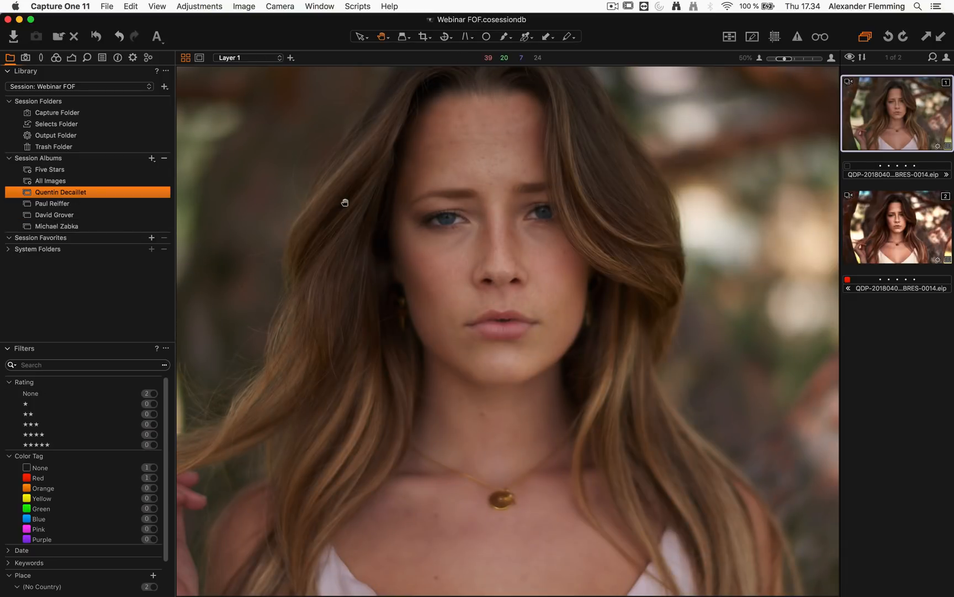
pyautogui.press('super+b')
pyautogui.doubleClick(482, 239)
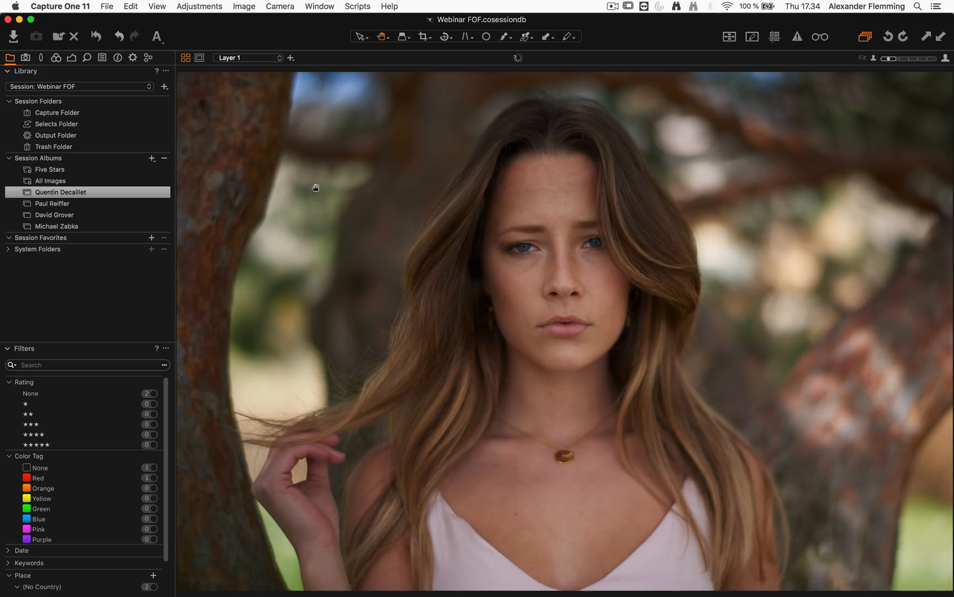
pyautogui.click(71, 57)
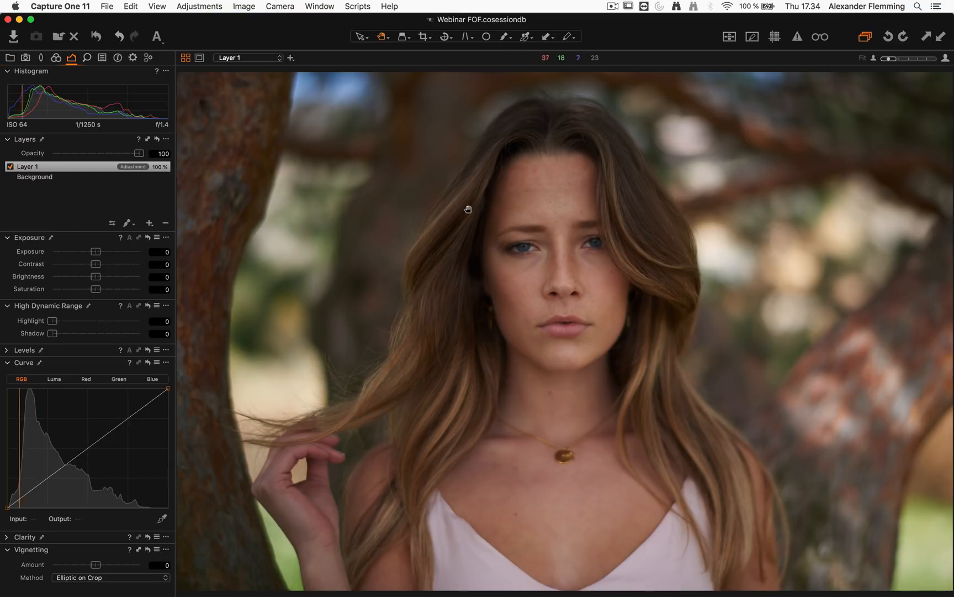
# Show the image browser and compare the original portrait variant with the graded second variant
pyautogui.press('super+b')
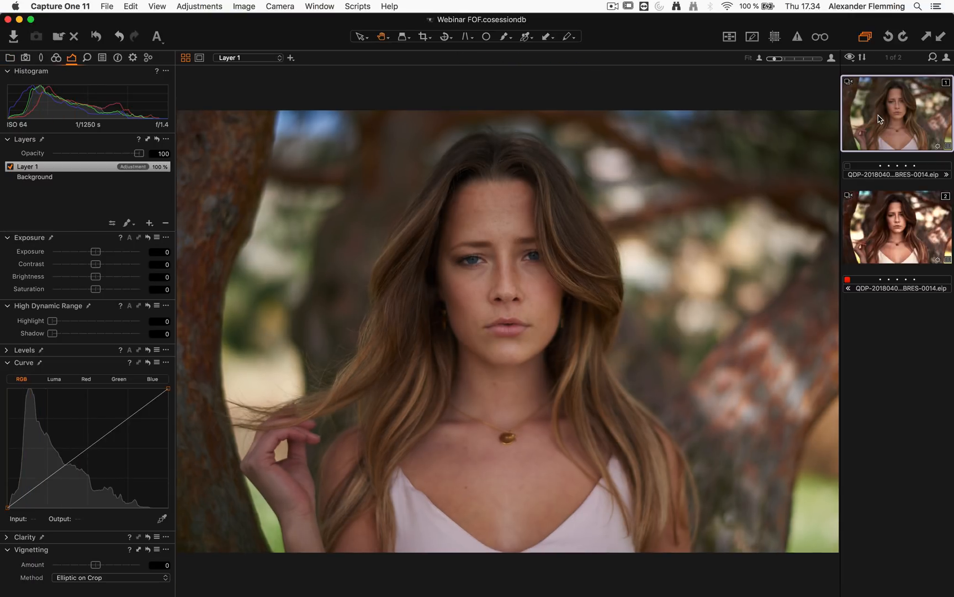
pyautogui.click(902, 210)
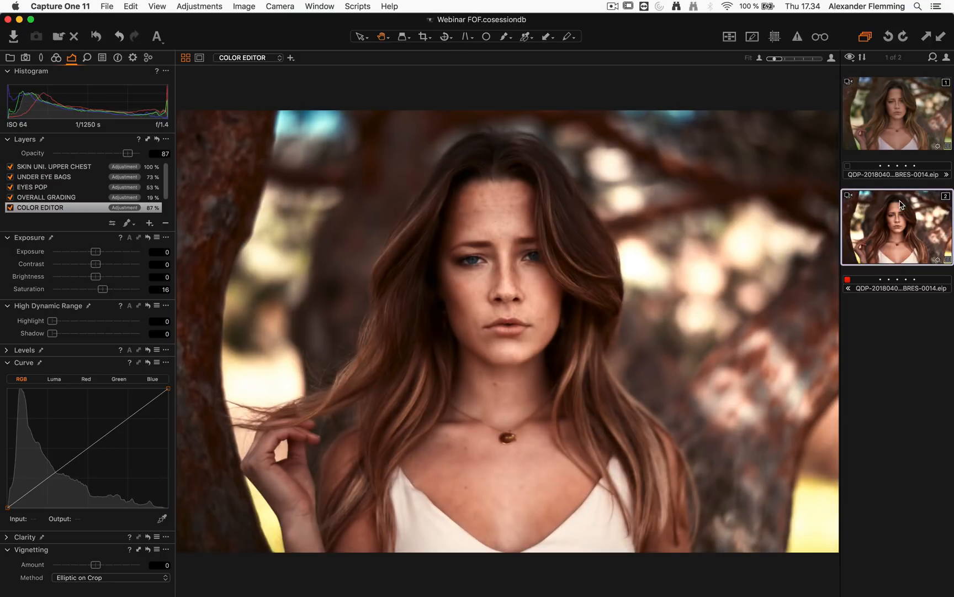
pyautogui.click(895, 117)
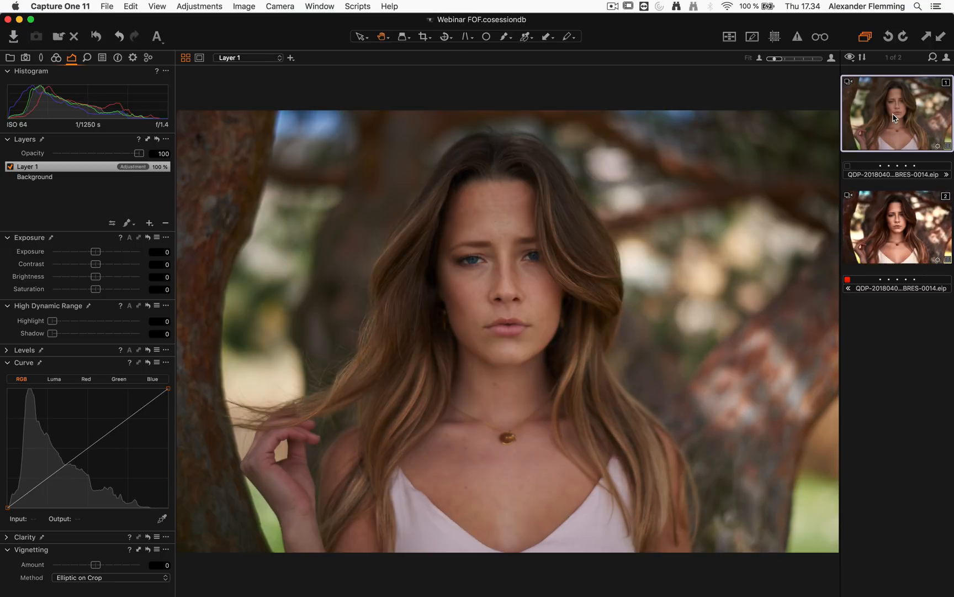
pyautogui.click(906, 218)
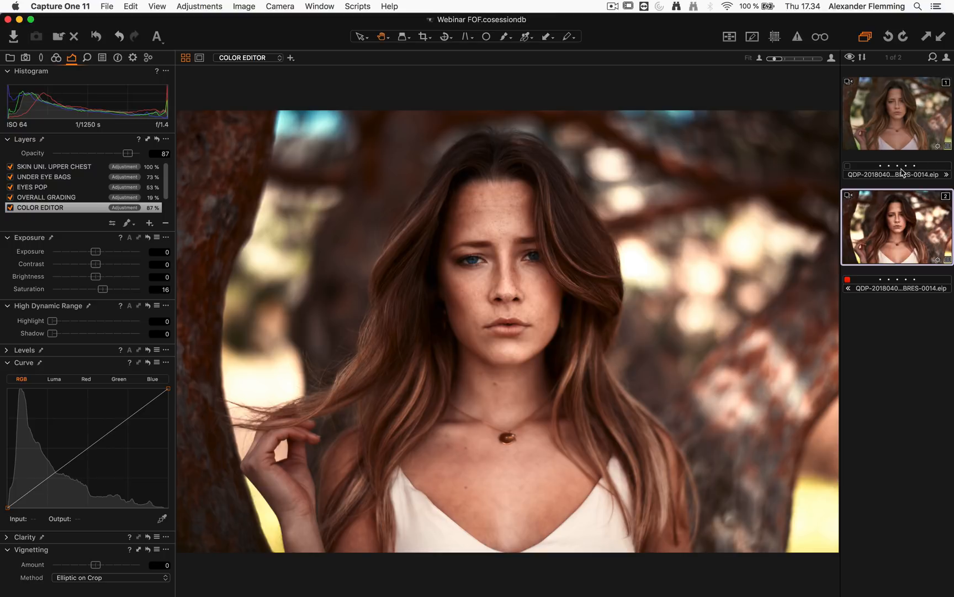
pyautogui.click(894, 122)
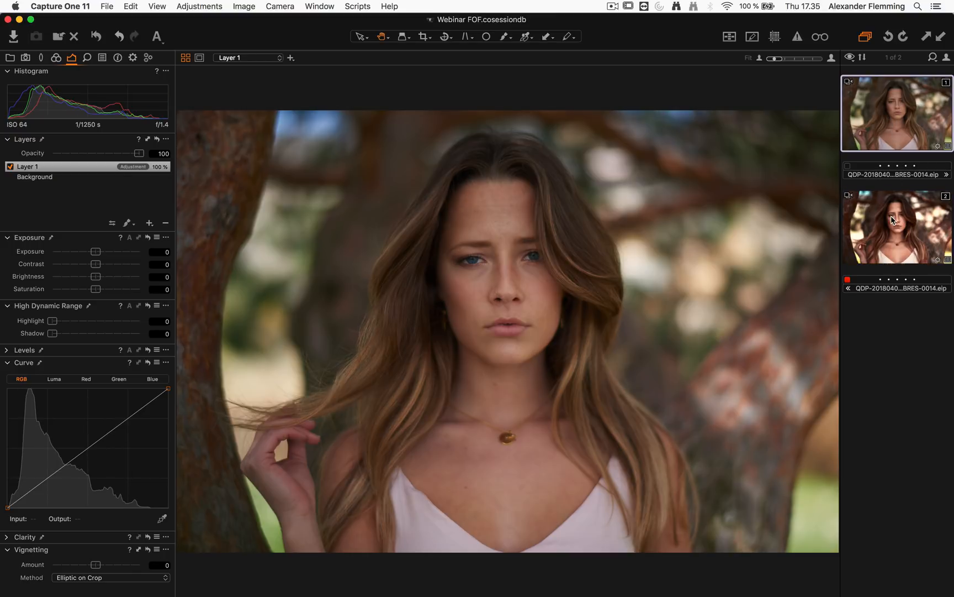
# Reset all adjustments on the first portrait variant, and review the layers of the graded variant before returning to the first
pyautogui.press('super+r')
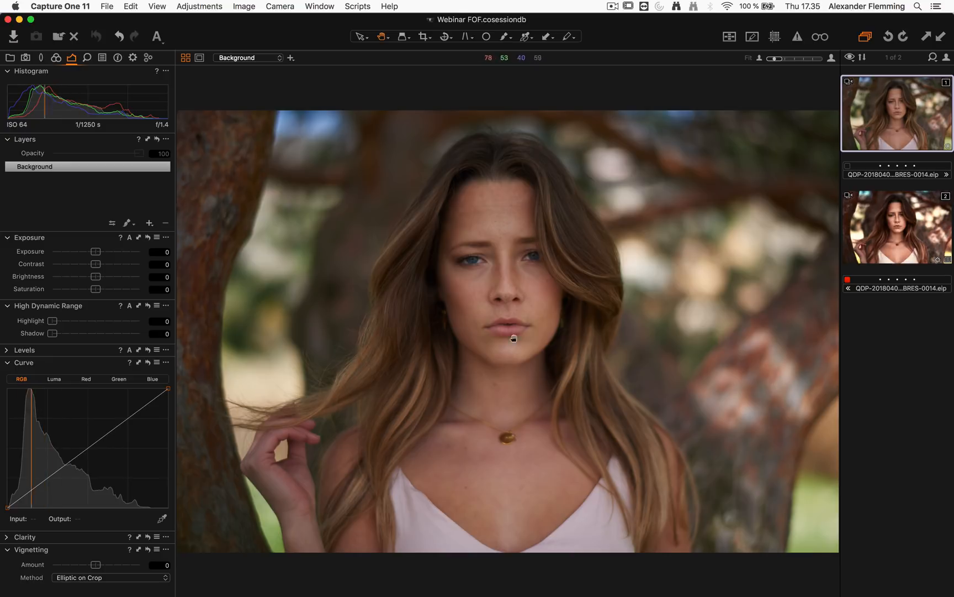
pyautogui.click(861, 232)
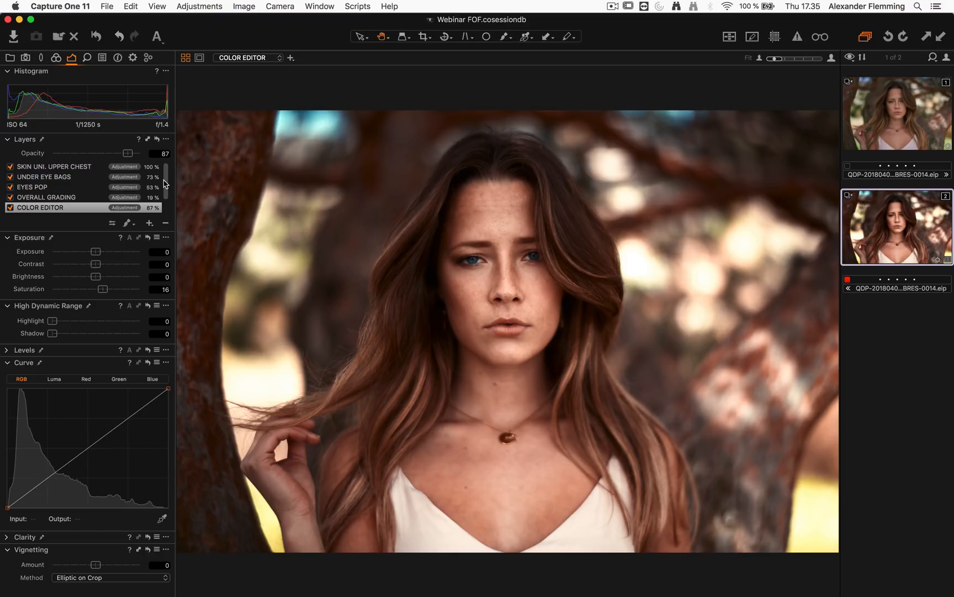
pyautogui.moveTo(164, 177)
pyautogui.mouseDown()
pyautogui.moveTo(164, 195)
pyautogui.moveTo(165, 172)
pyautogui.mouseUp()
pyautogui.click(896, 119)
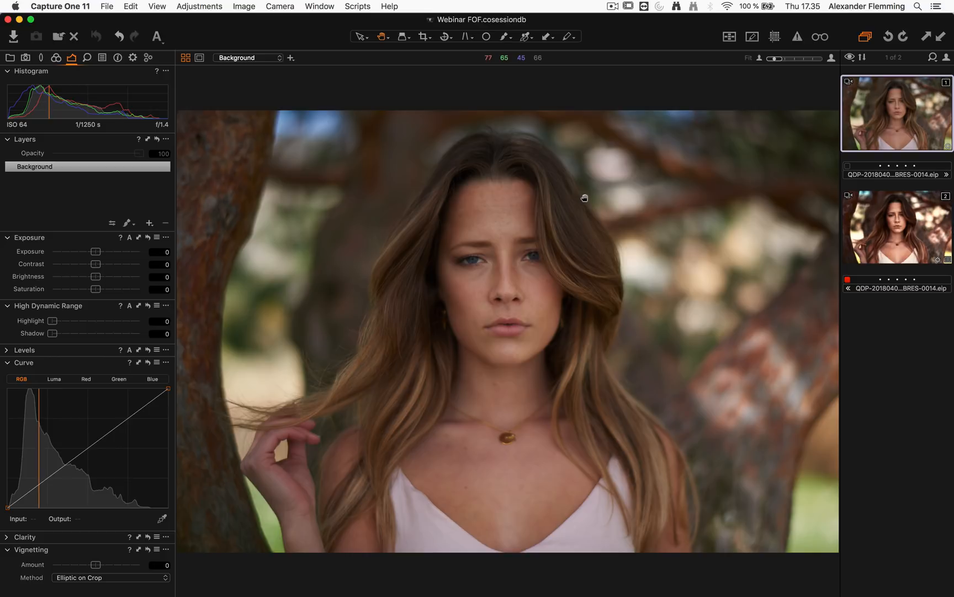
# Clone the unedited portrait variant and place the clone ahead of the graded variant
pyautogui.rightClick(884, 123)
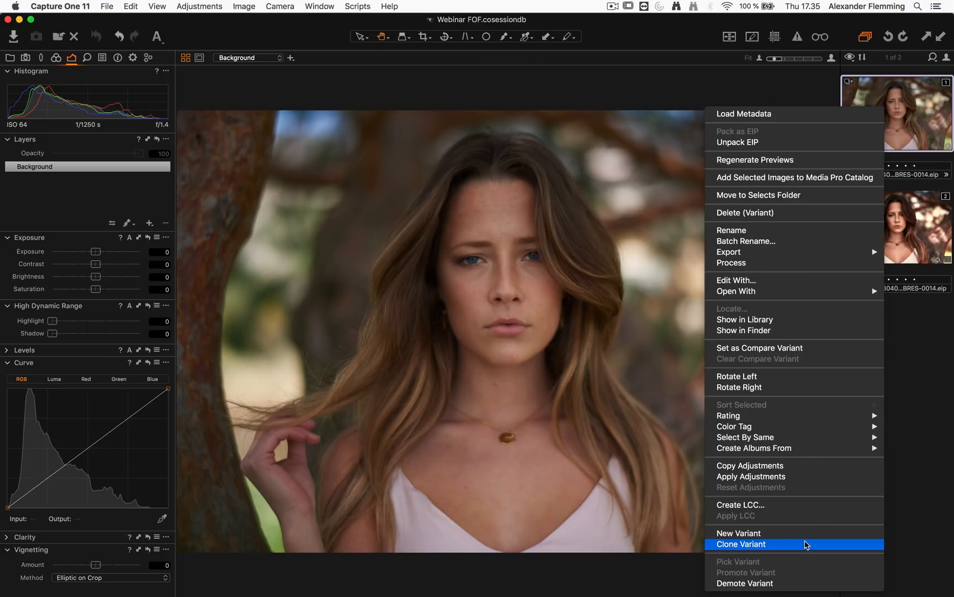
pyautogui.click(805, 547)
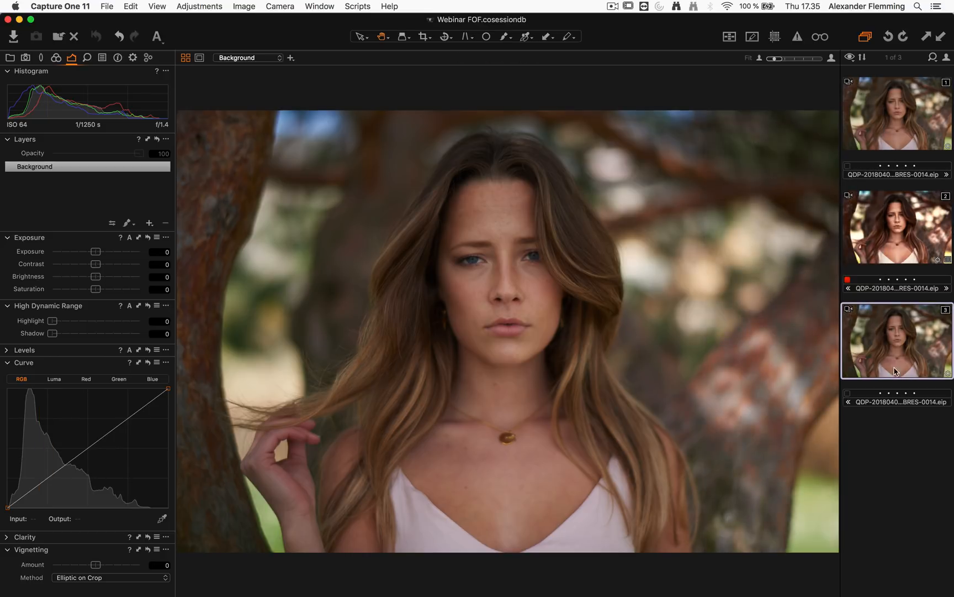
pyautogui.moveTo(895, 371)
pyautogui.mouseDown()
pyautogui.moveTo(812, 248)
pyautogui.moveTo(862, 232)
pyautogui.mouseUp()
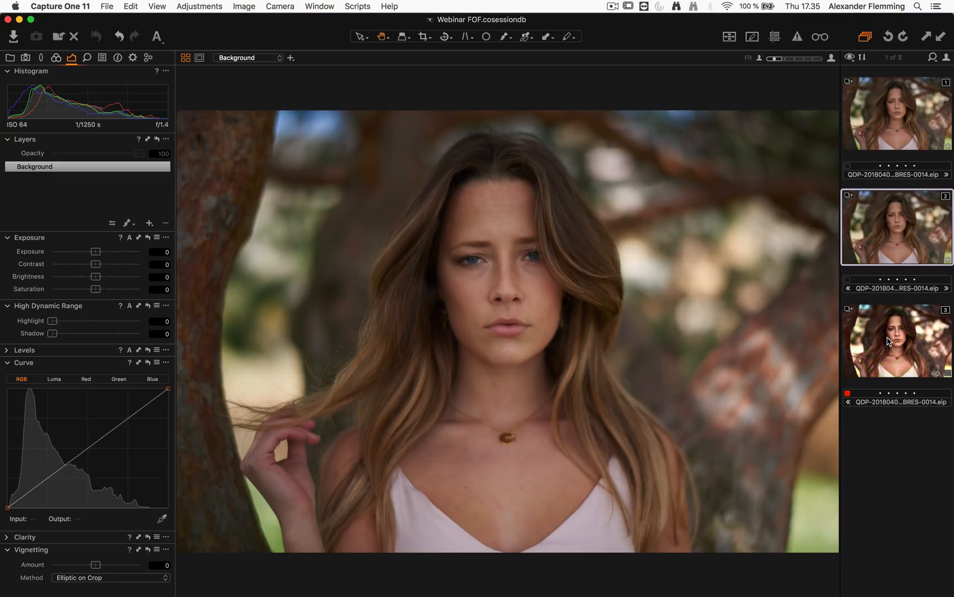
# Hide the image browser and set the portrait's base characteristics curve to Linear Response
pyautogui.press('super+shift+b')
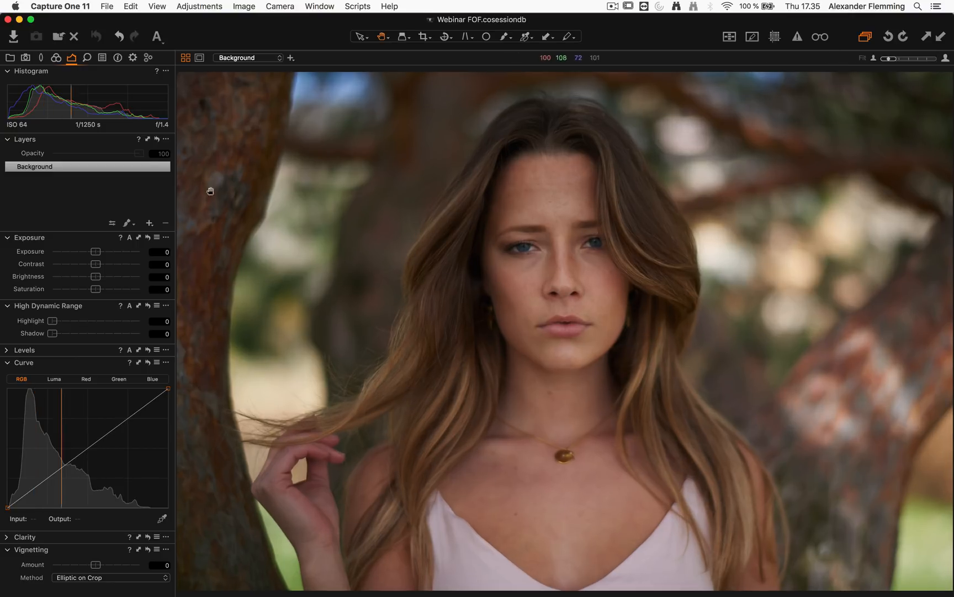
pyautogui.click(56, 57)
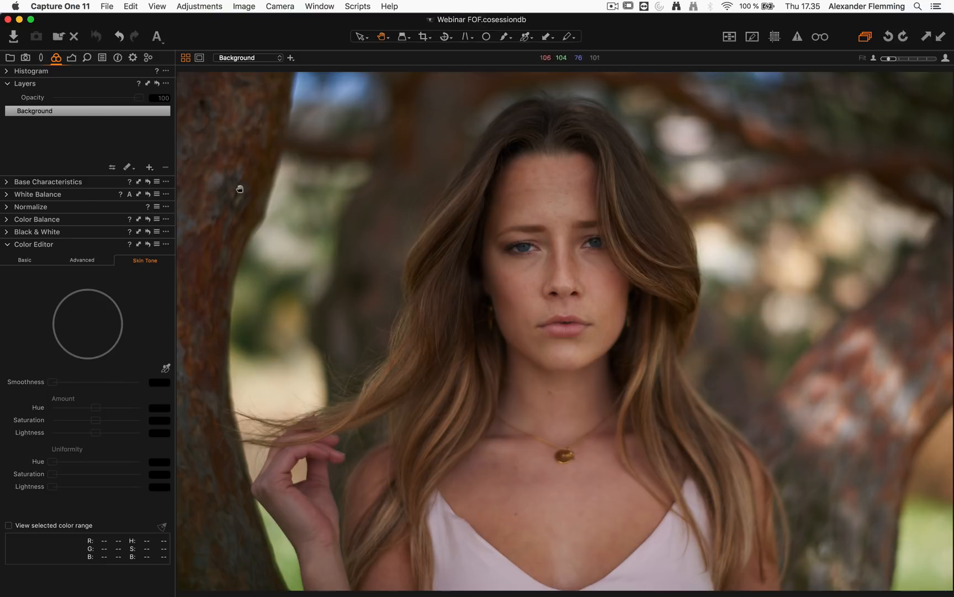
pyautogui.click(8, 182)
pyautogui.moveTo(32, 208); pyautogui.dragTo(47, 210)
pyautogui.click(74, 210)
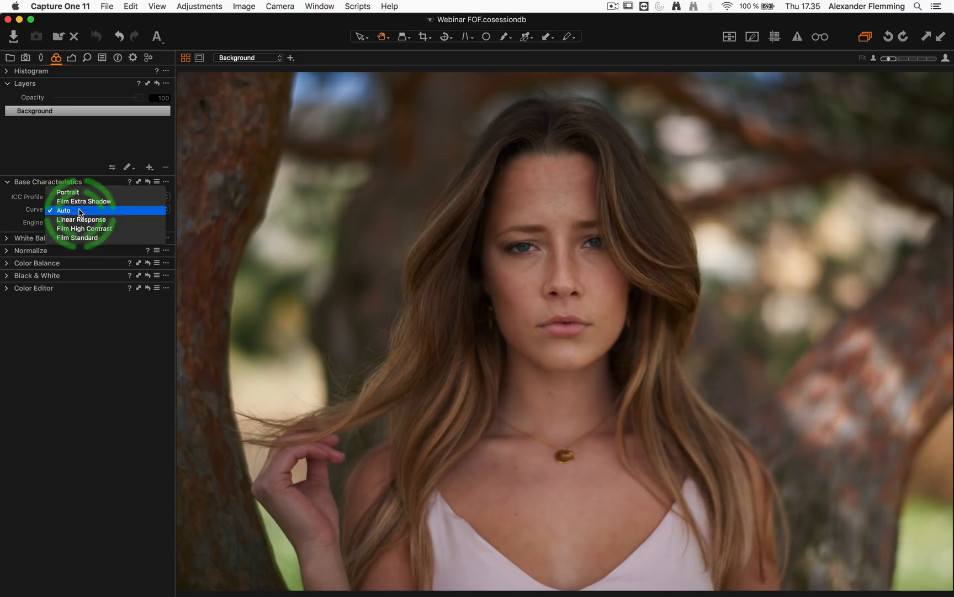
pyautogui.click(72, 219)
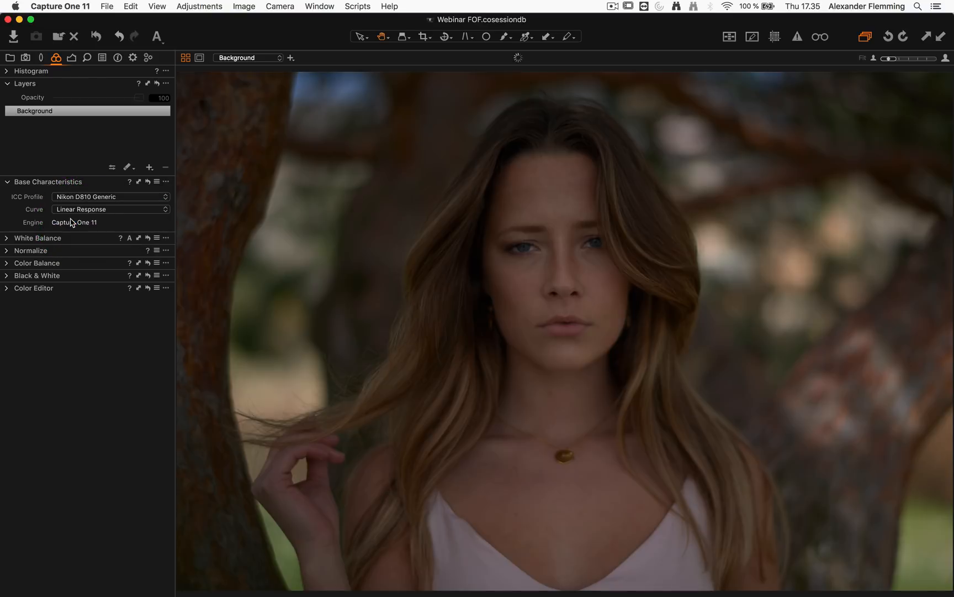
pyautogui.moveTo(438, 216); pyautogui.dragTo(392, 224)
# Add a filled adjustment layer named LUMA / CONTRAST to the portrait with the exposure tools shown
pyautogui.click(72, 58)
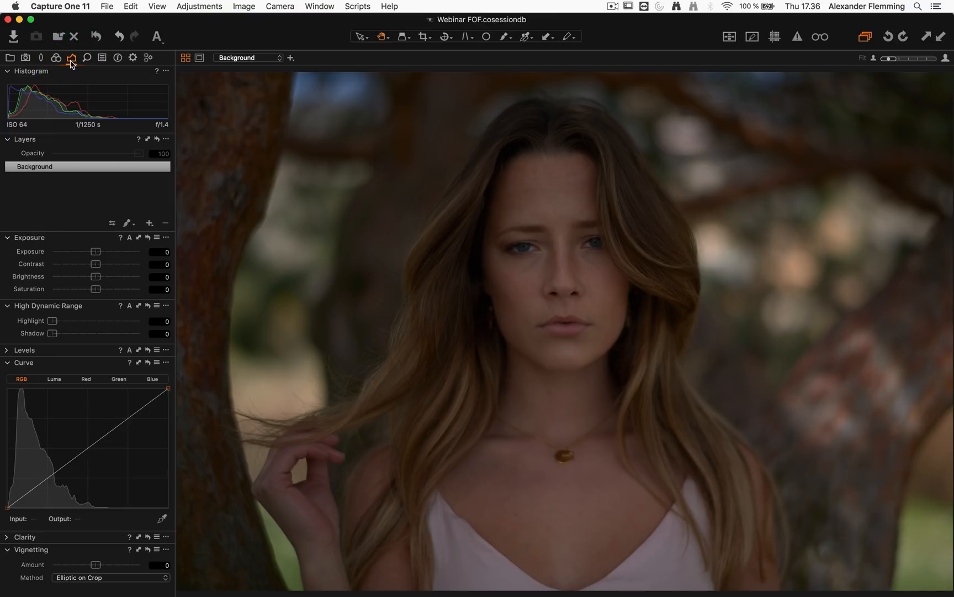
pyautogui.click(150, 224)
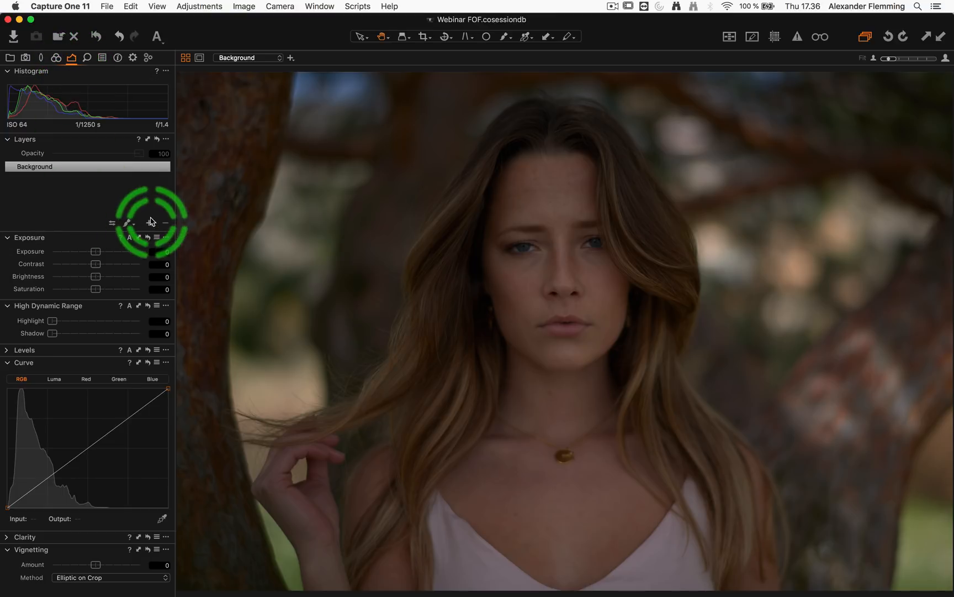
pyautogui.click(182, 241)
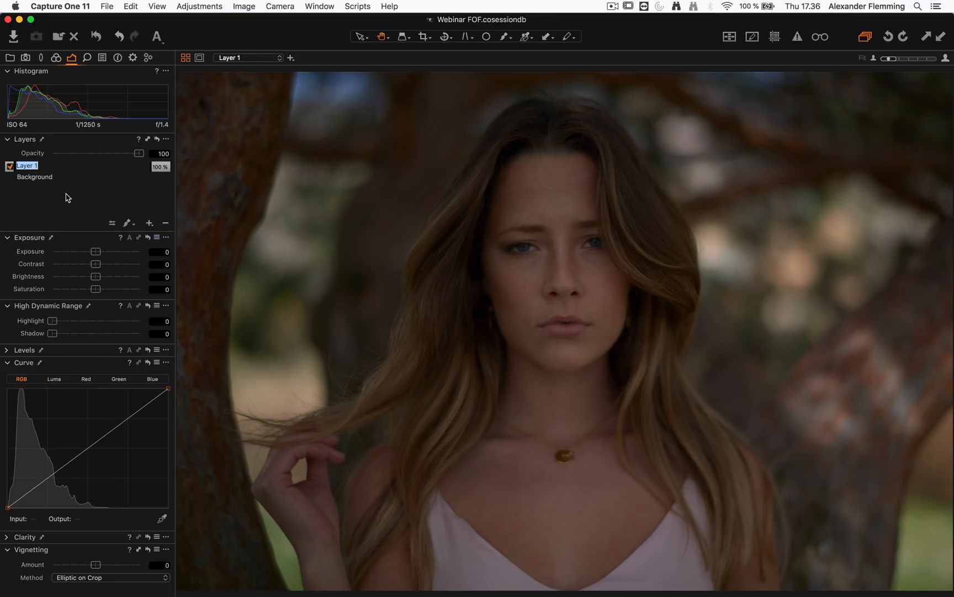
pyautogui.write('LUMA / CONTRAST')
pyautogui.press('Return')
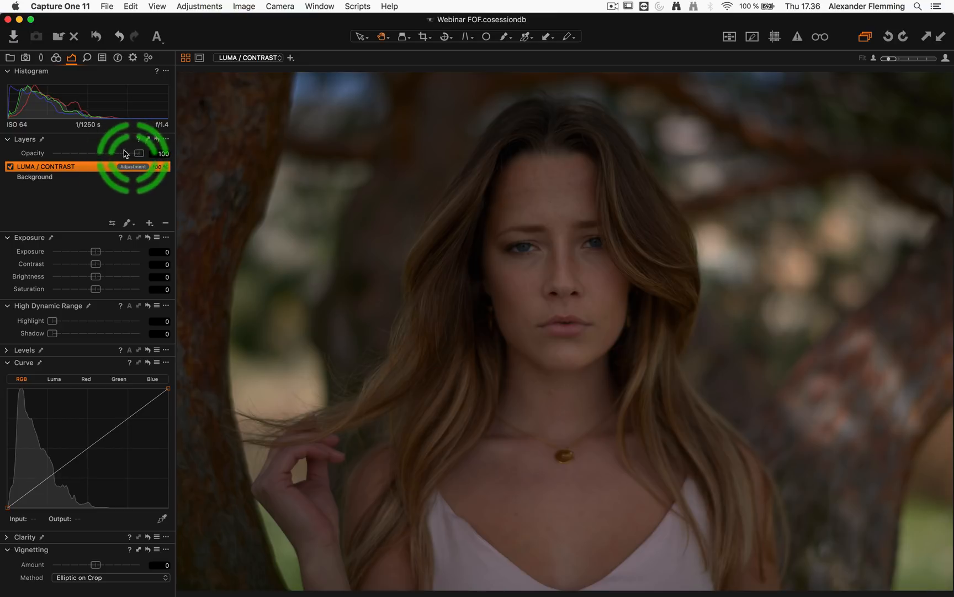
# Check the mask coverage of the LUMA / CONTRAST layer and set its opacity to 80
pyautogui.press('m')
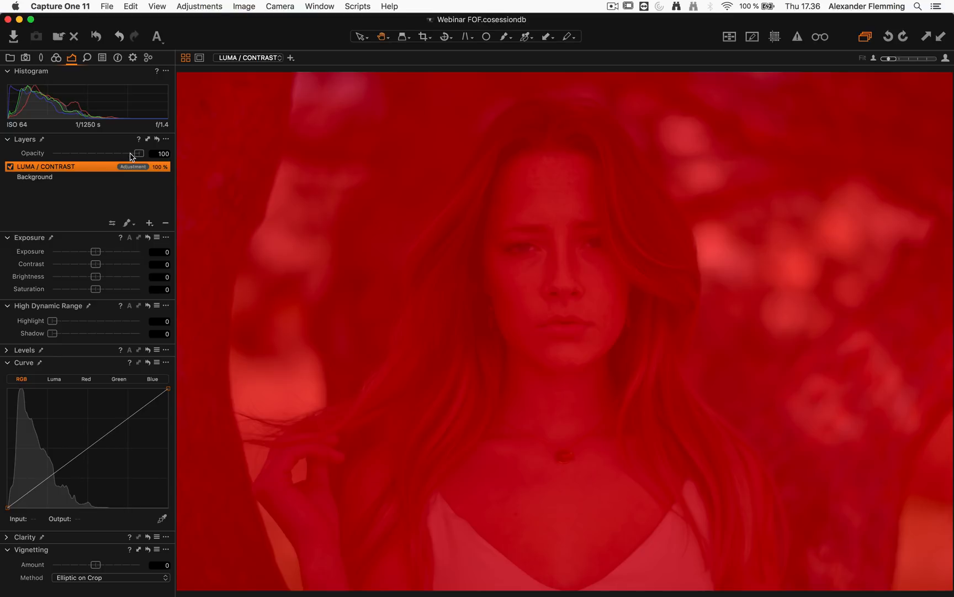
pyautogui.press('m')
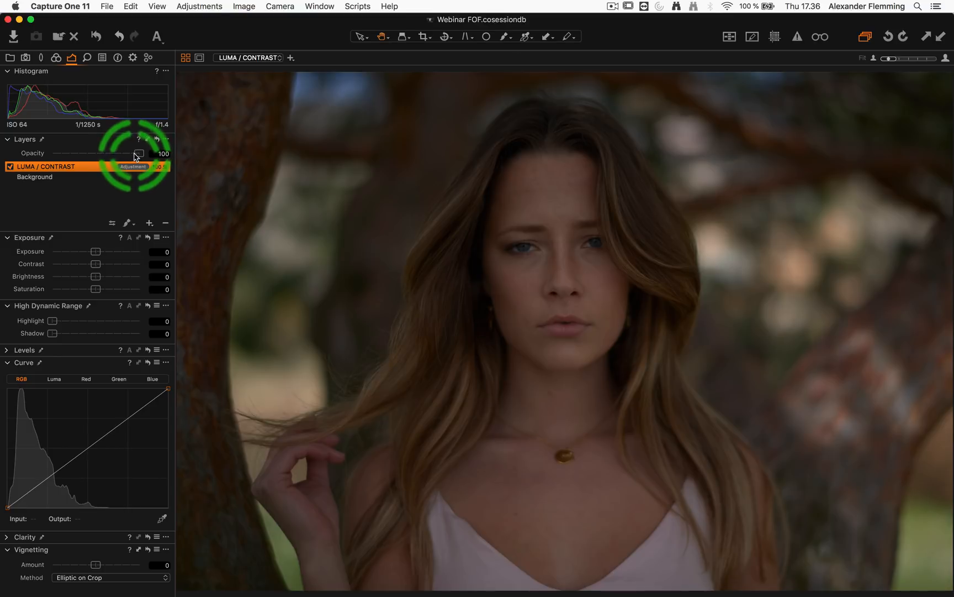
pyautogui.moveTo(133, 156); pyautogui.dragTo(120, 157)
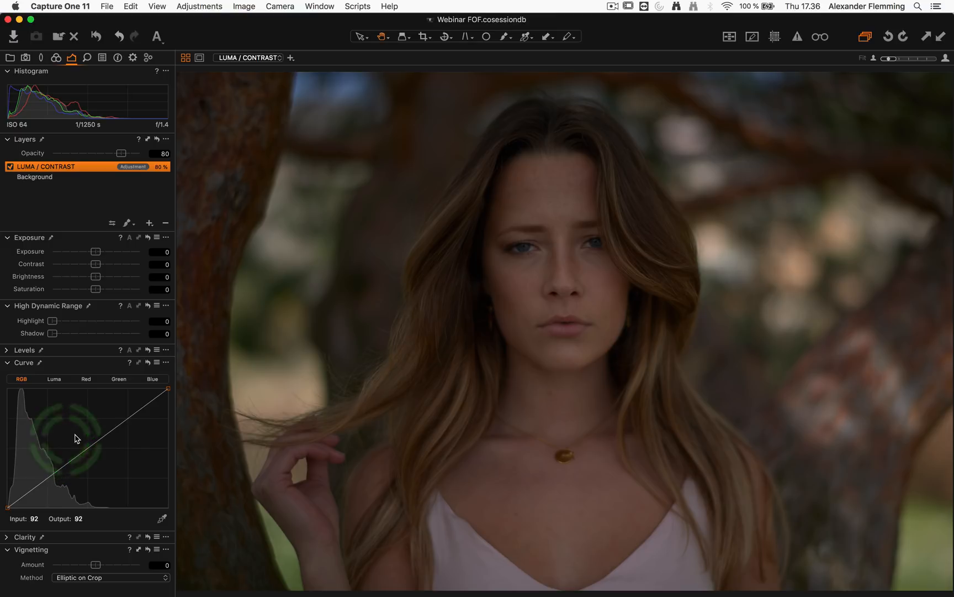
# Shape an RGB contrast curve on the LUMA / CONTRAST layer, raising the highlights and placing a shadow point at about input 40, output 41
pyautogui.moveTo(105, 435); pyautogui.dragTo(108, 402)
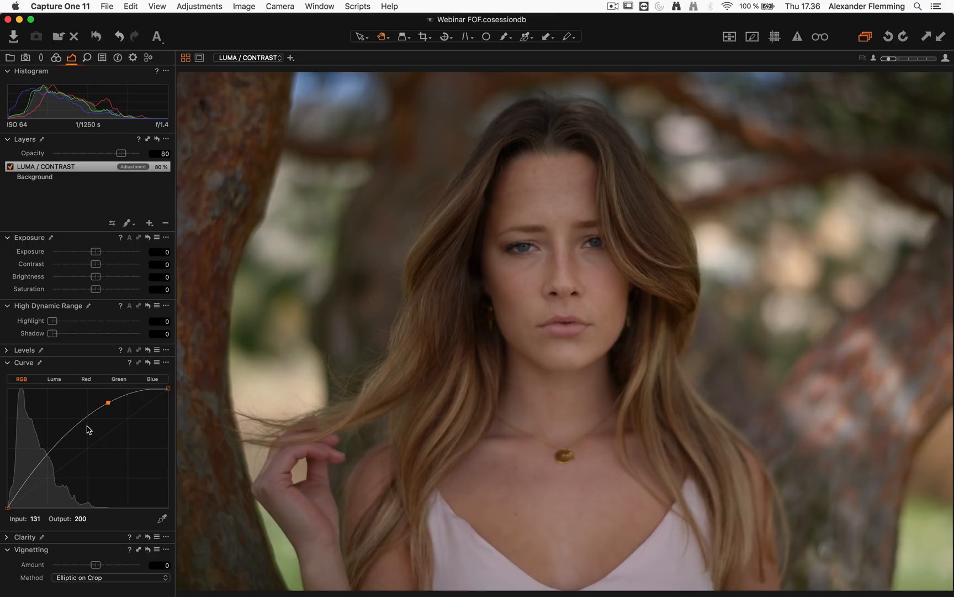
pyautogui.click(21, 490)
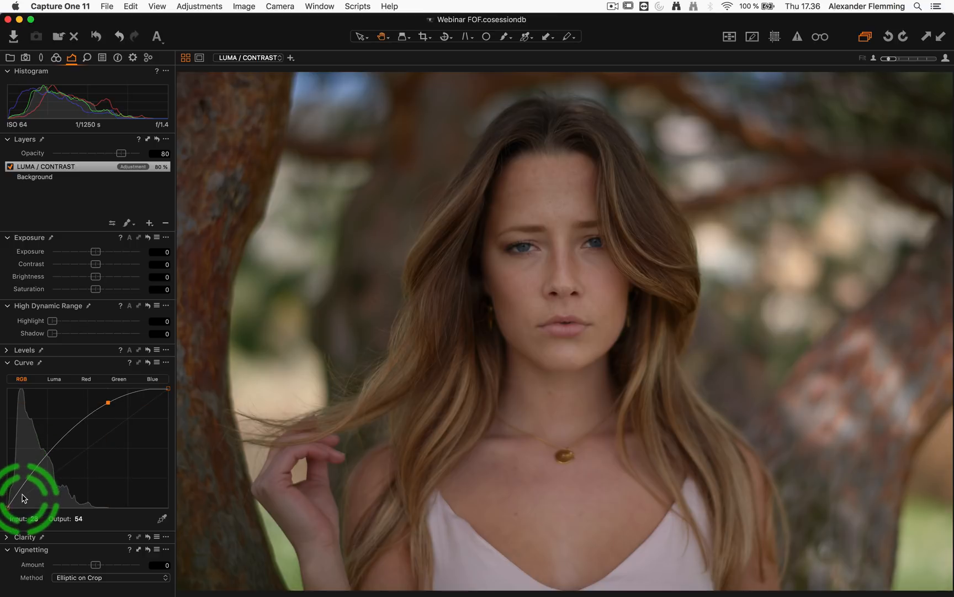
pyautogui.moveTo(20, 490); pyautogui.dragTo(32, 488)
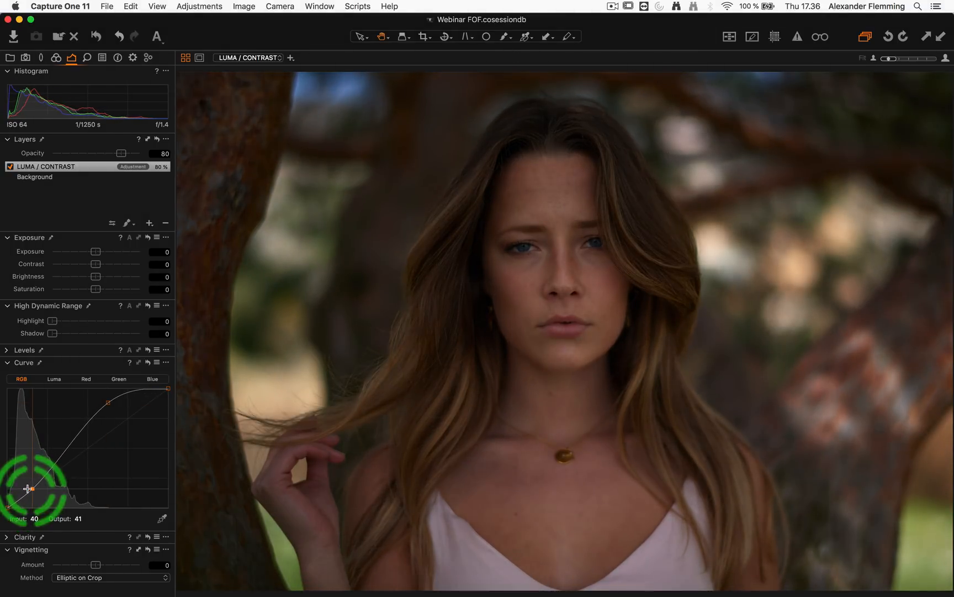
pyautogui.moveTo(108, 402); pyautogui.dragTo(108, 400)
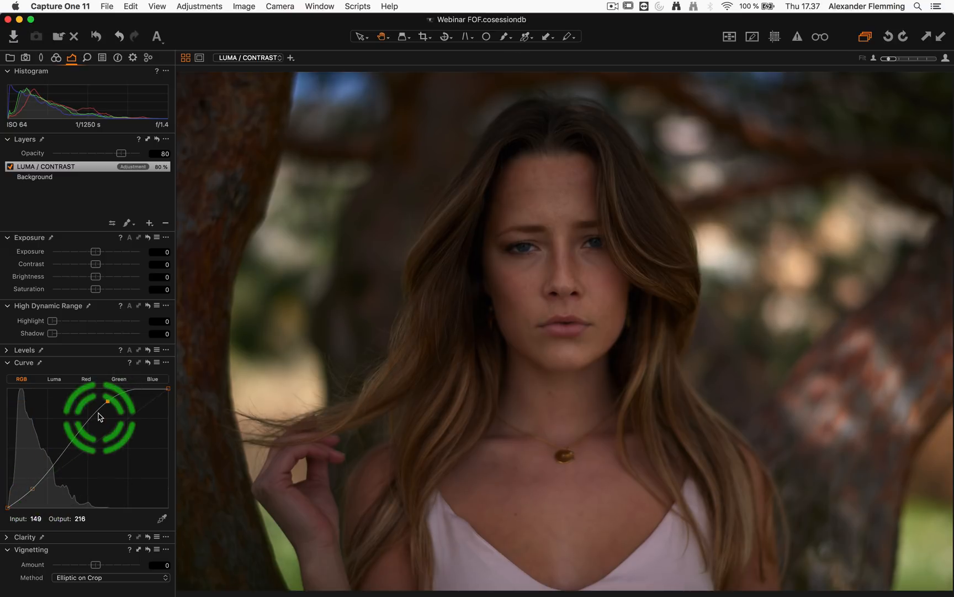
# Build a Luma curve on the LUMA / CONTRAST layer with strongly lifted midtones, lowered shadows and a smooth highlight roll-off
pyautogui.click(54, 380)
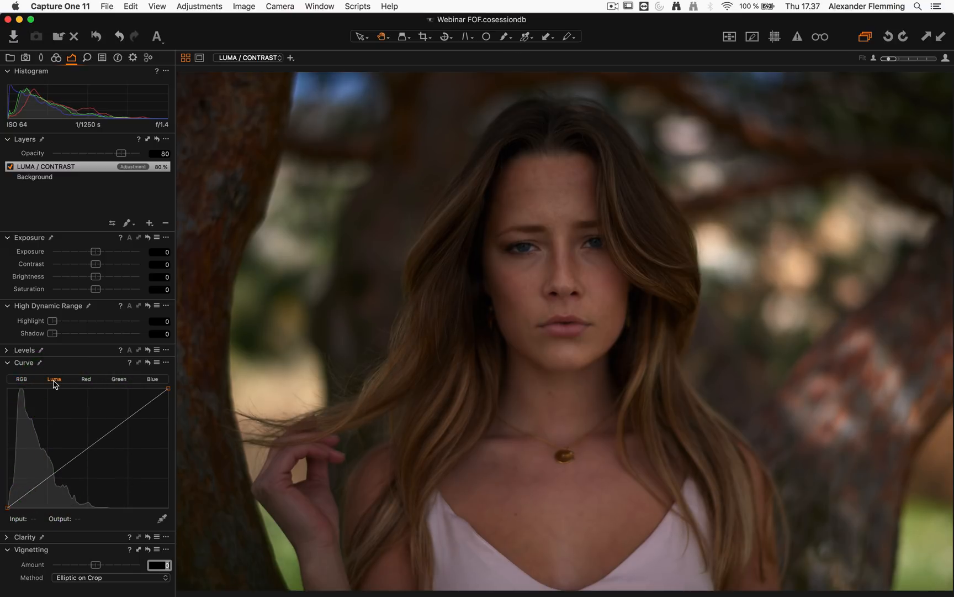
pyautogui.moveTo(114, 427); pyautogui.dragTo(75, 406)
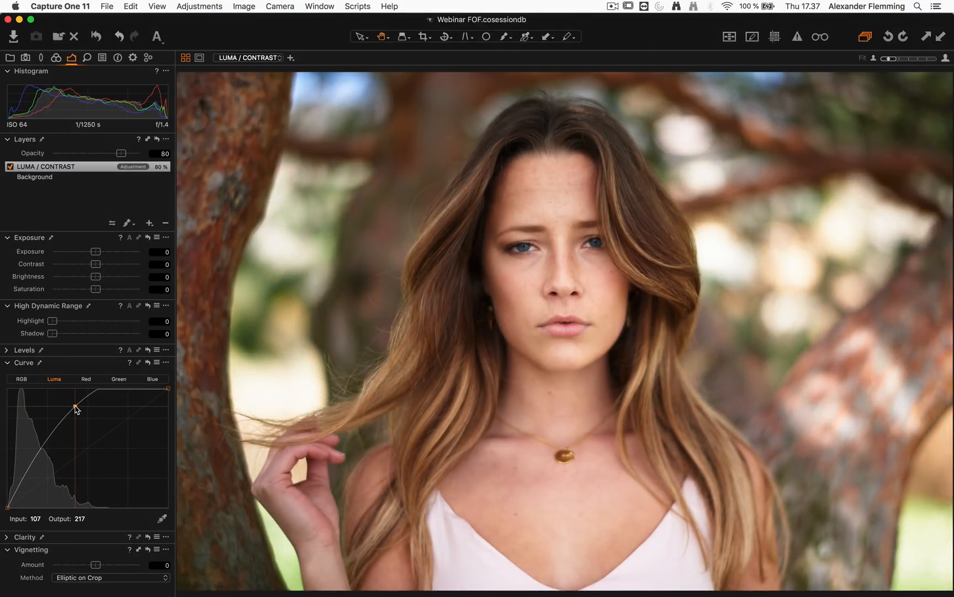
pyautogui.moveTo(30, 471); pyautogui.dragTo(20, 493)
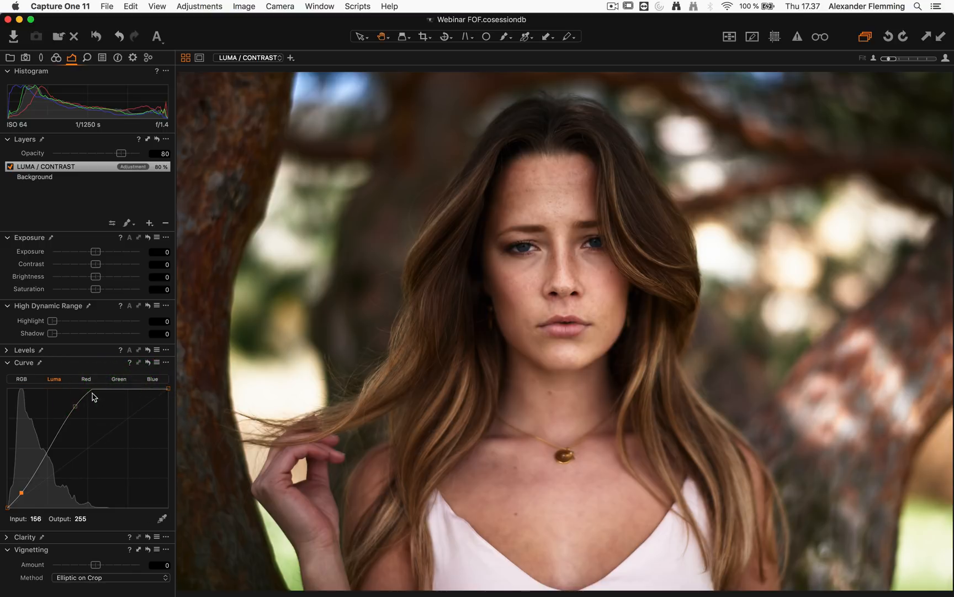
pyautogui.moveTo(127, 390); pyautogui.dragTo(134, 388)
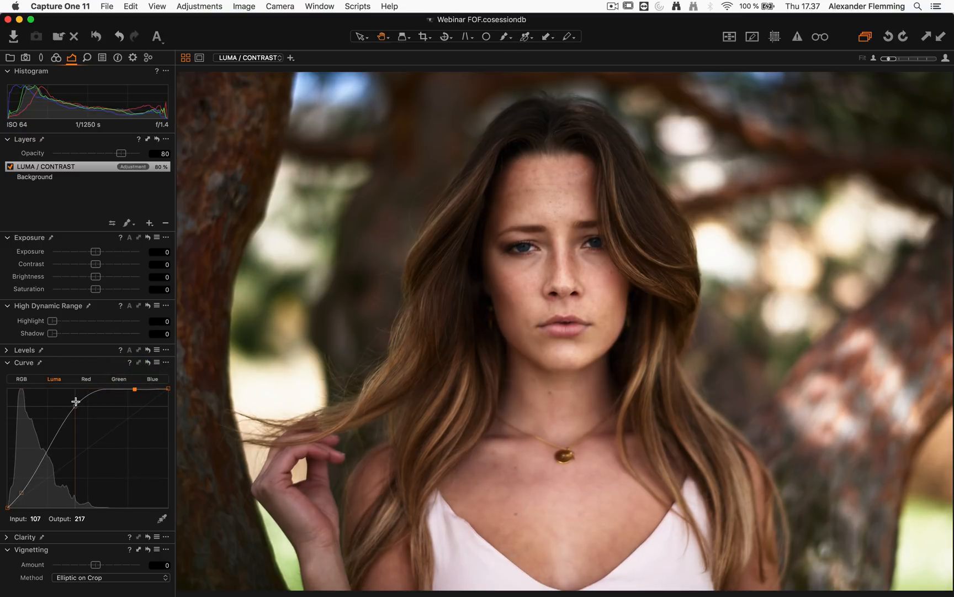
pyautogui.moveTo(75, 404); pyautogui.dragTo(77, 407)
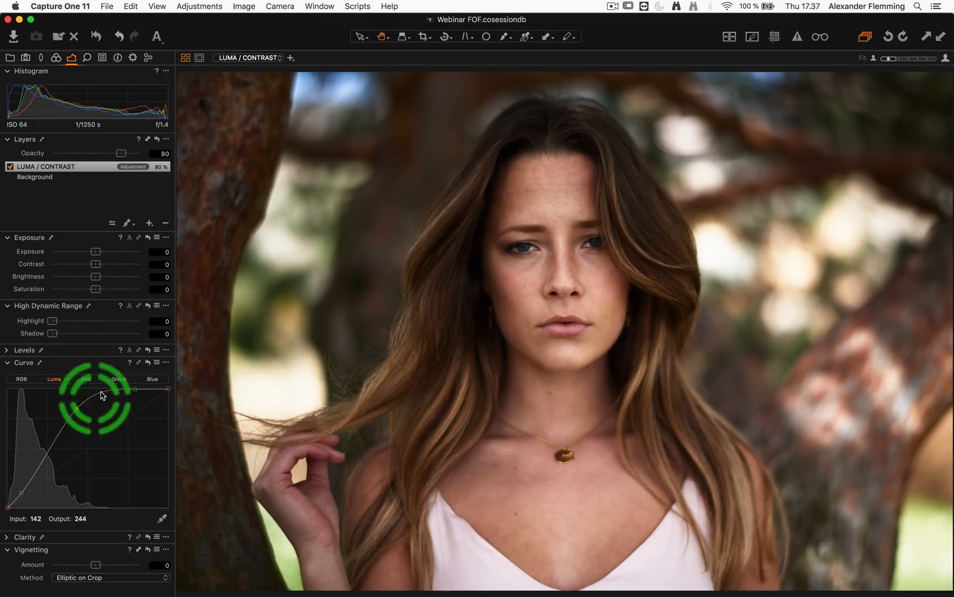
pyautogui.moveTo(72, 411); pyautogui.dragTo(72, 411)
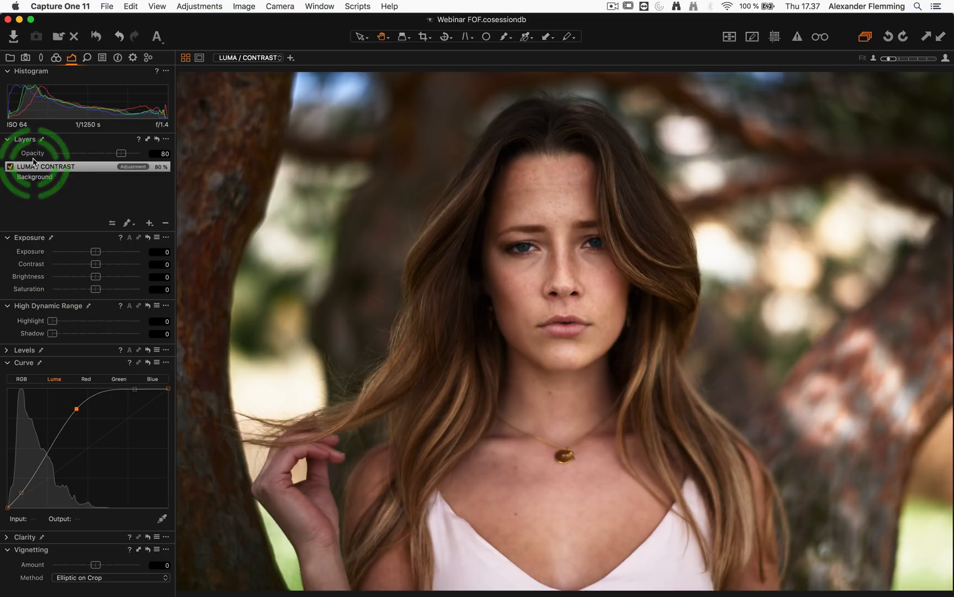
# Compare the portrait with and without its adjustments, and review the layer's RGB and Luma curves
pyautogui.keyDown('alt'); pyautogui.click(98, 36); pyautogui.keyUp('alt')
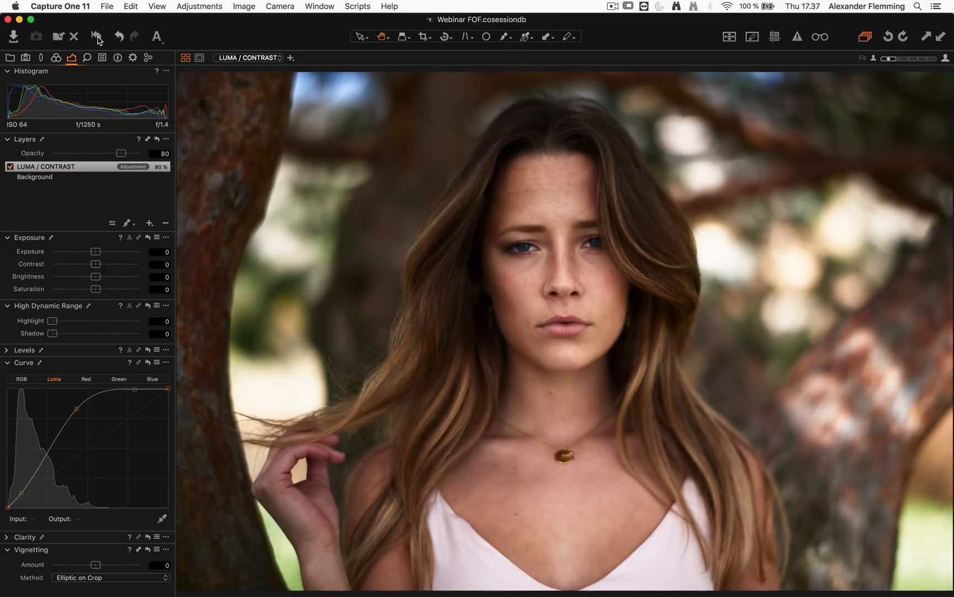
pyautogui.keyDown('alt'); pyautogui.click(97, 36); pyautogui.keyUp('alt')
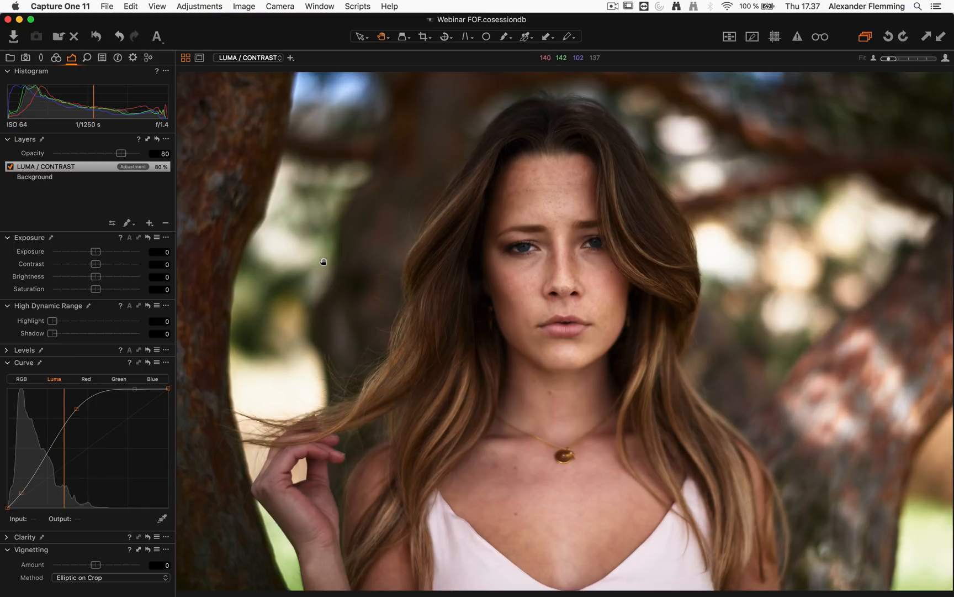
pyautogui.click(25, 381)
pyautogui.click(47, 380)
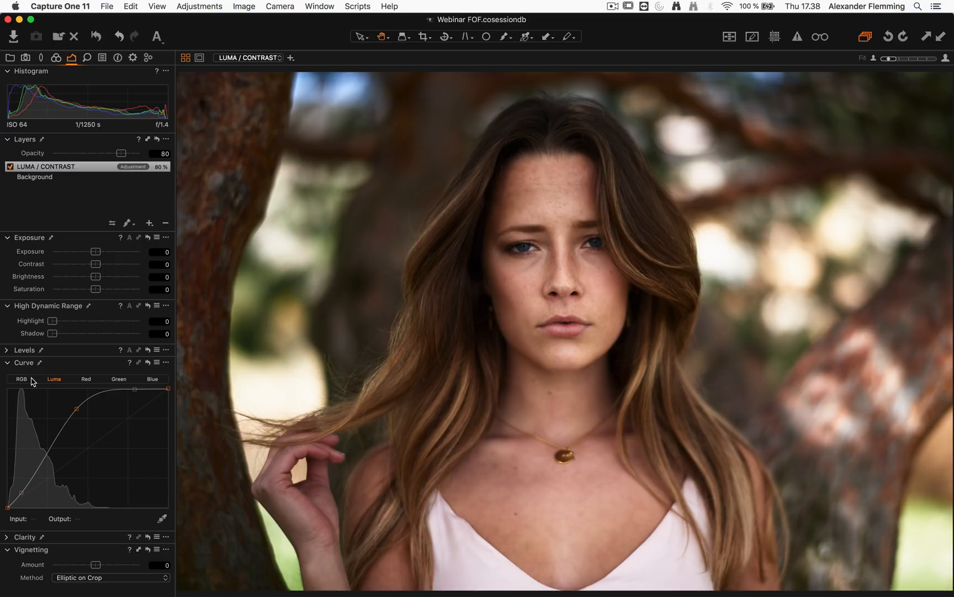
# Show the image browser and create two new unedited variants of the portrait after the graded one
pyautogui.press('super+b')
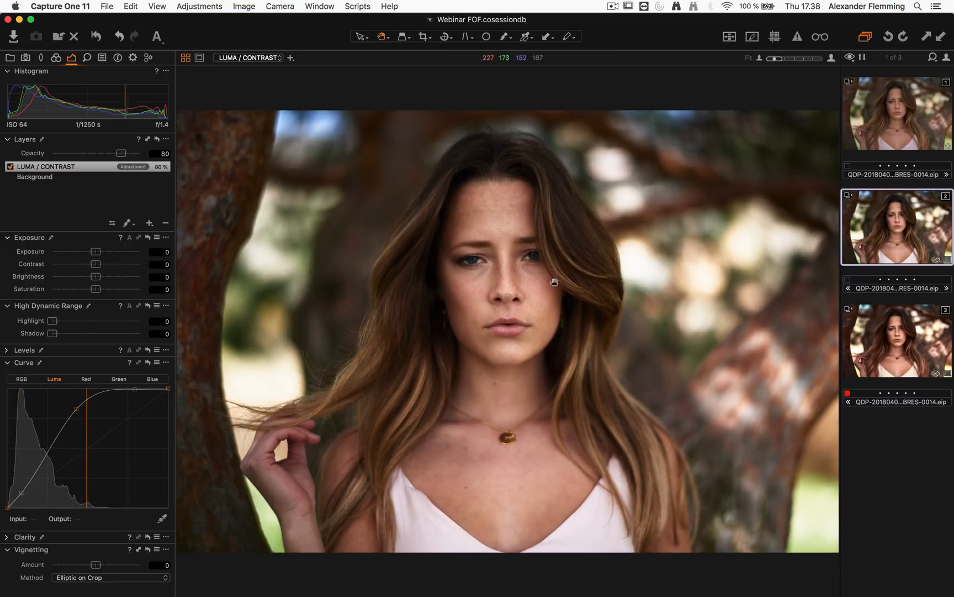
pyautogui.click(887, 337)
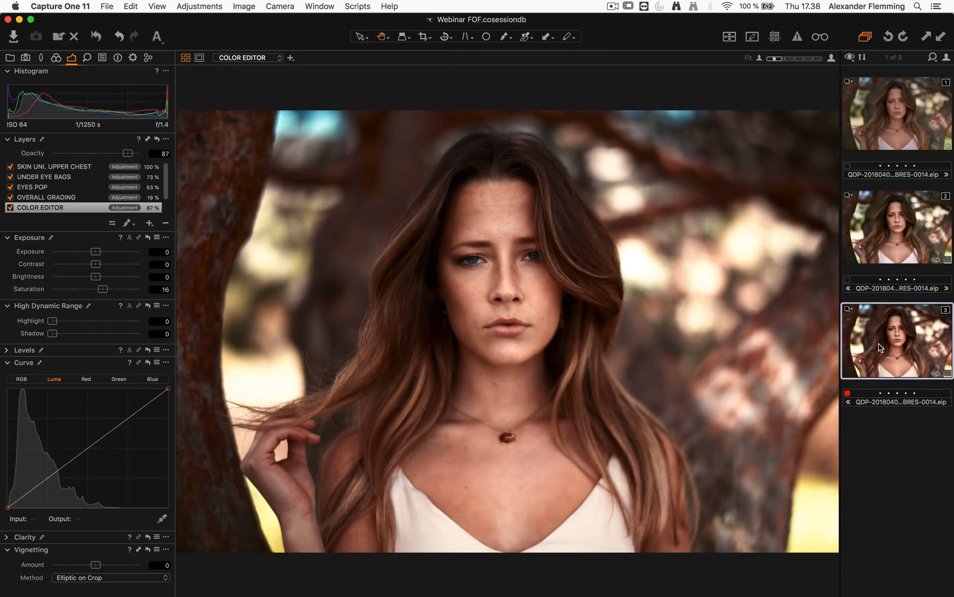
pyautogui.rightClick(882, 347)
pyautogui.click(781, 533)
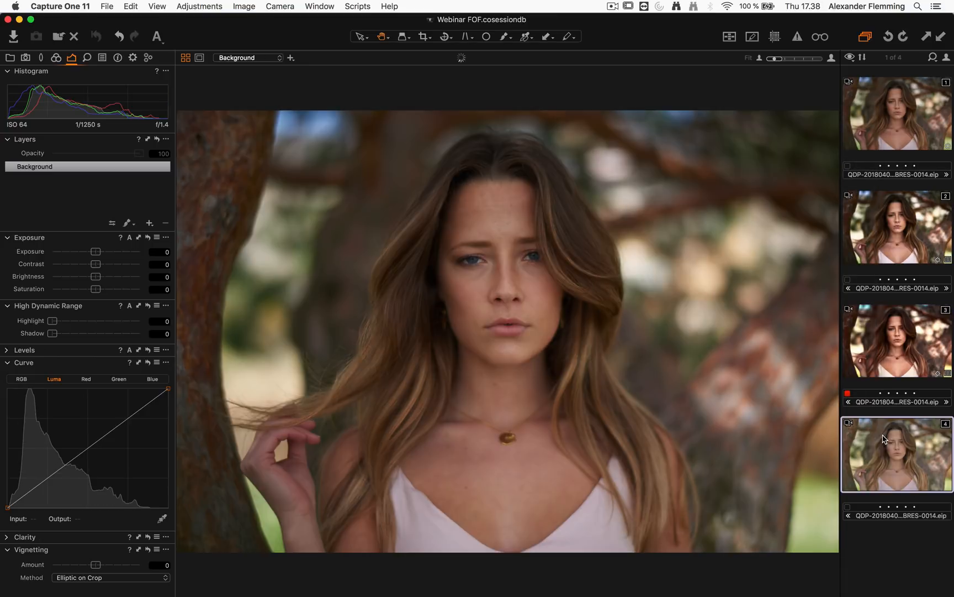
pyautogui.rightClick(889, 455)
pyautogui.click(768, 532)
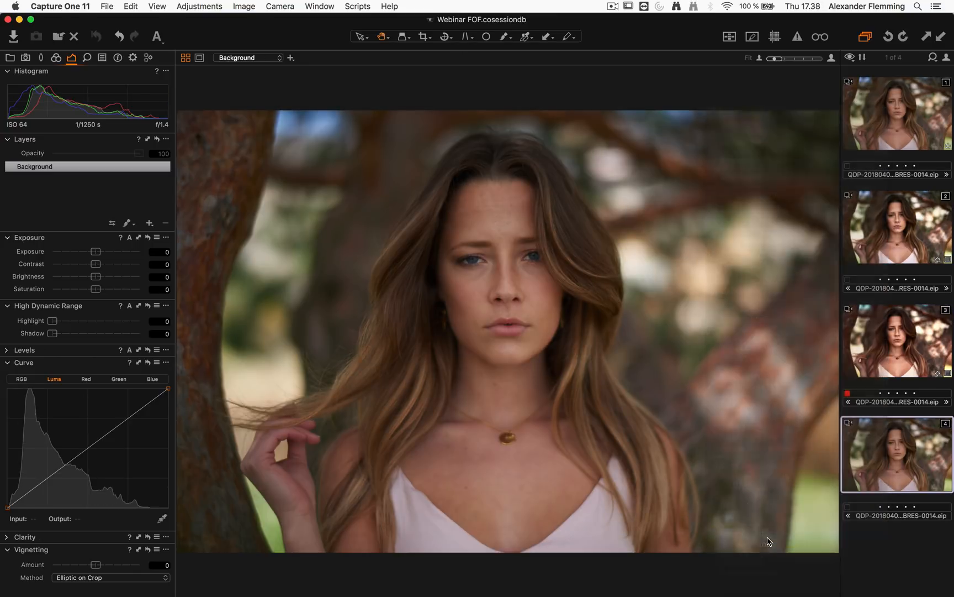
# Give the fourth variant an RGB S-curve with its upper point at about input 152, output 170, and lift its Luma curve midtones
pyautogui.click(884, 426)
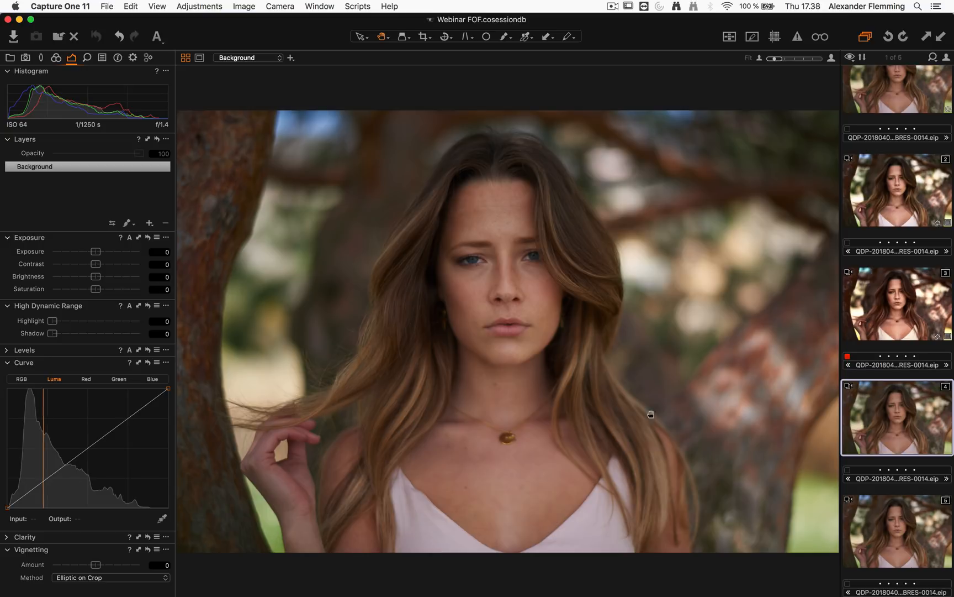
pyautogui.click(24, 380)
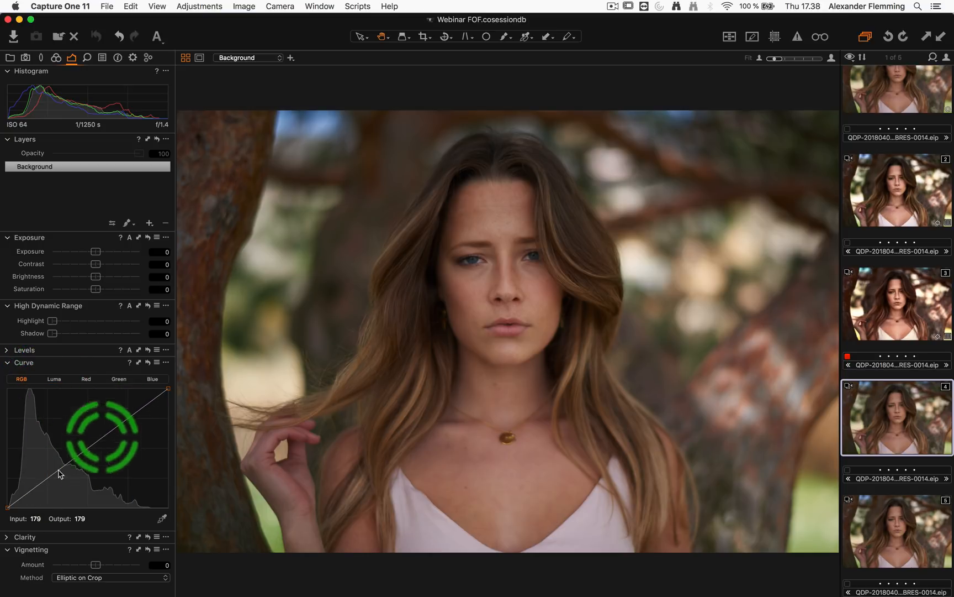
pyautogui.moveTo(29, 496); pyautogui.dragTo(33, 496)
pyautogui.moveTo(107, 441); pyautogui.dragTo(102, 428)
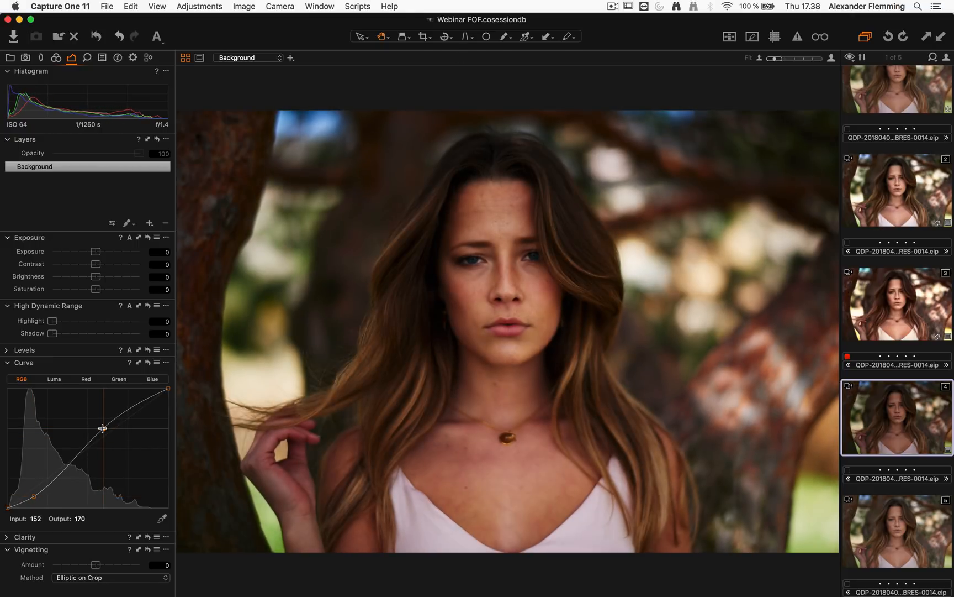
pyautogui.click(54, 380)
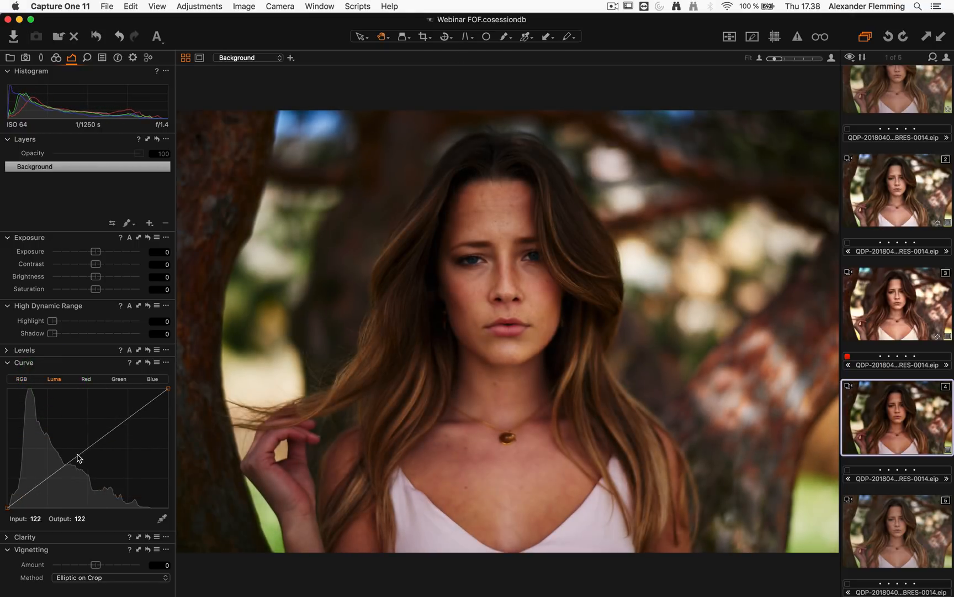
pyautogui.moveTo(79, 454); pyautogui.dragTo(74, 449)
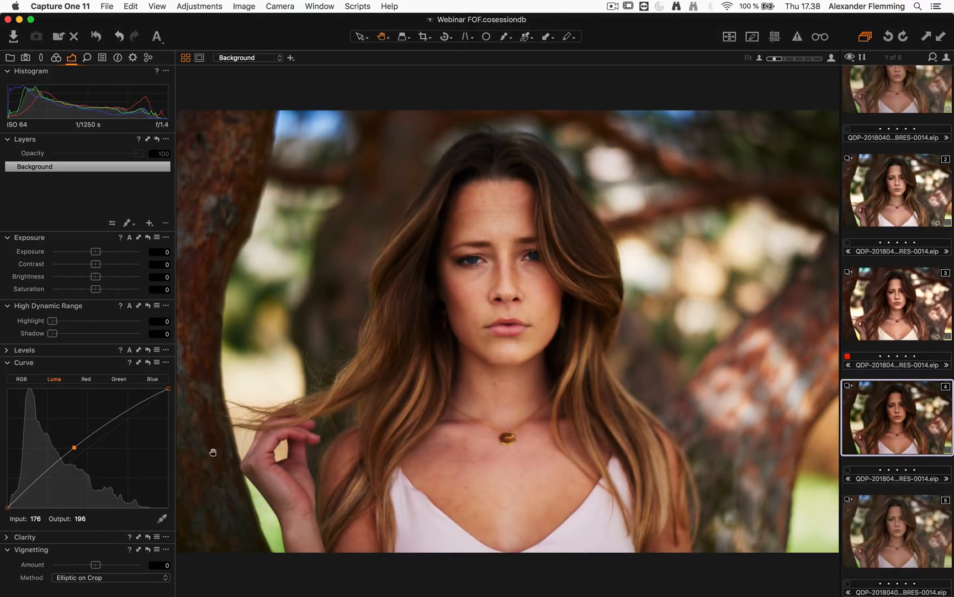
# Give the fifth variant a Luma S-curve with lowered shadows and an upper point at about input 165, output 176
pyautogui.click(898, 524)
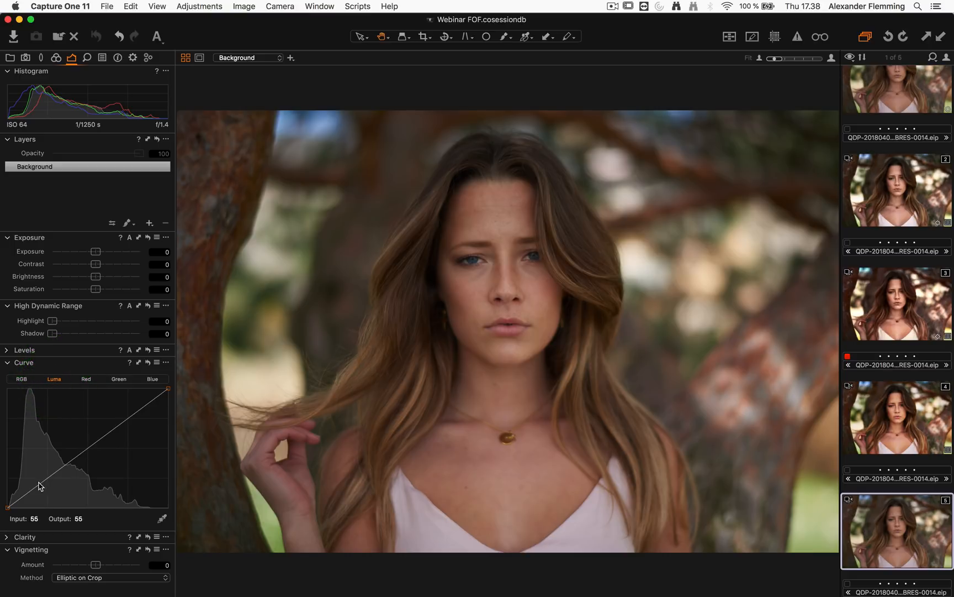
pyautogui.moveTo(40, 482); pyautogui.dragTo(41, 486)
pyautogui.moveTo(113, 431); pyautogui.dragTo(111, 425)
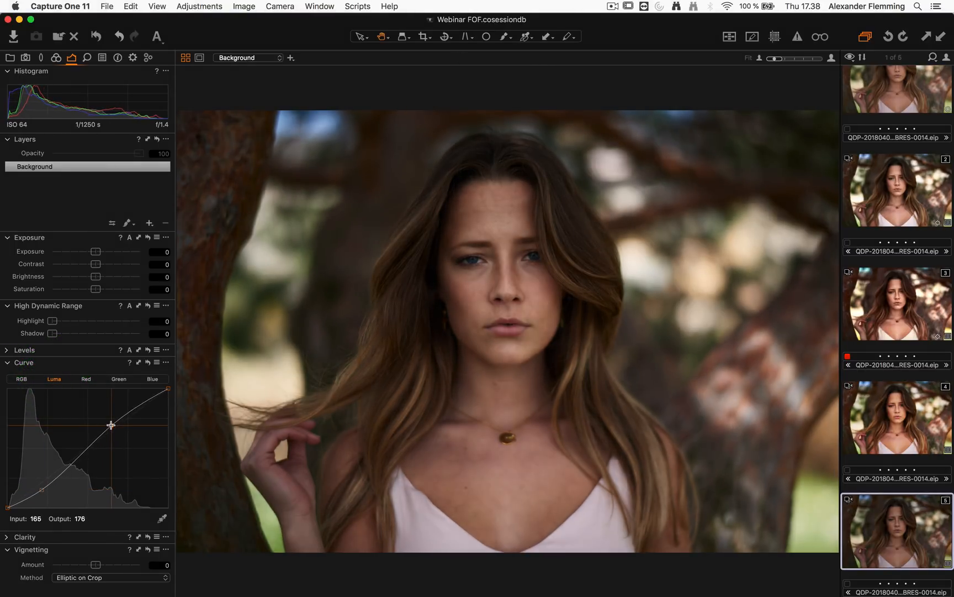
# Lift the midtones of the fifth variant's RGB curve slightly and compare the result and its Luma curve with the fourth variant
pyautogui.click(22, 379)
pyautogui.moveTo(83, 451); pyautogui.dragTo(79, 442)
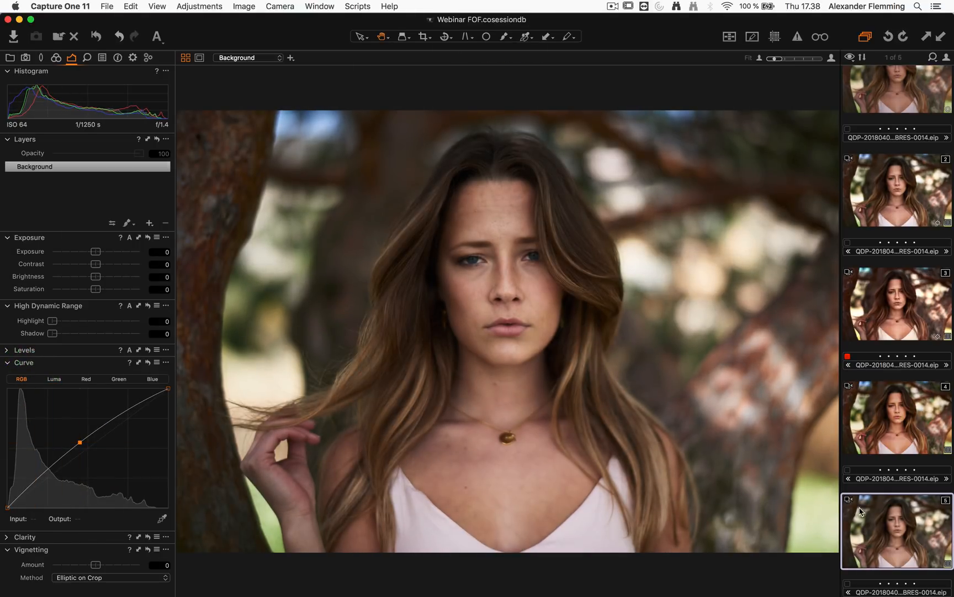
pyautogui.click(890, 421)
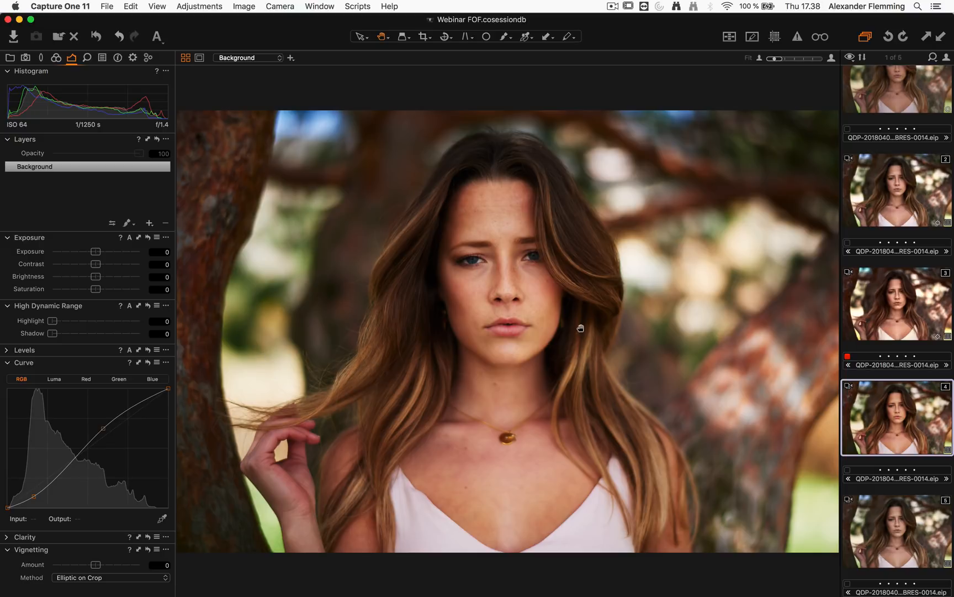
pyautogui.click(898, 517)
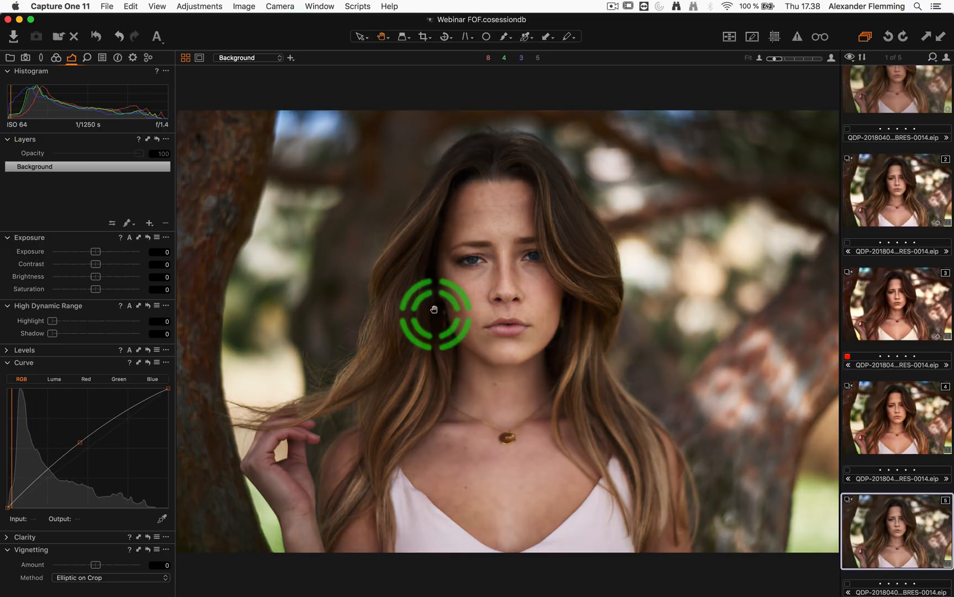
pyautogui.click(53, 380)
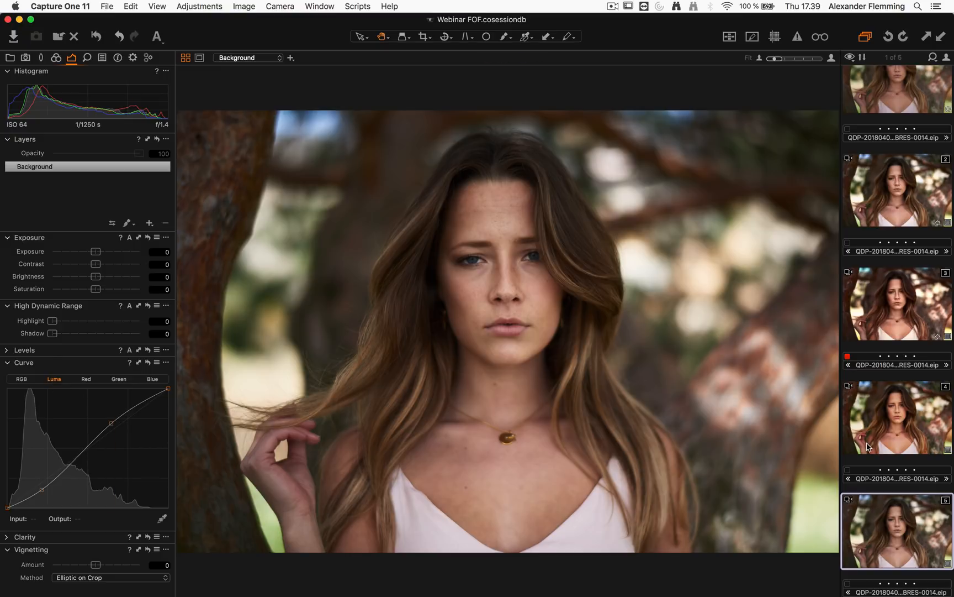
pyautogui.click(865, 417)
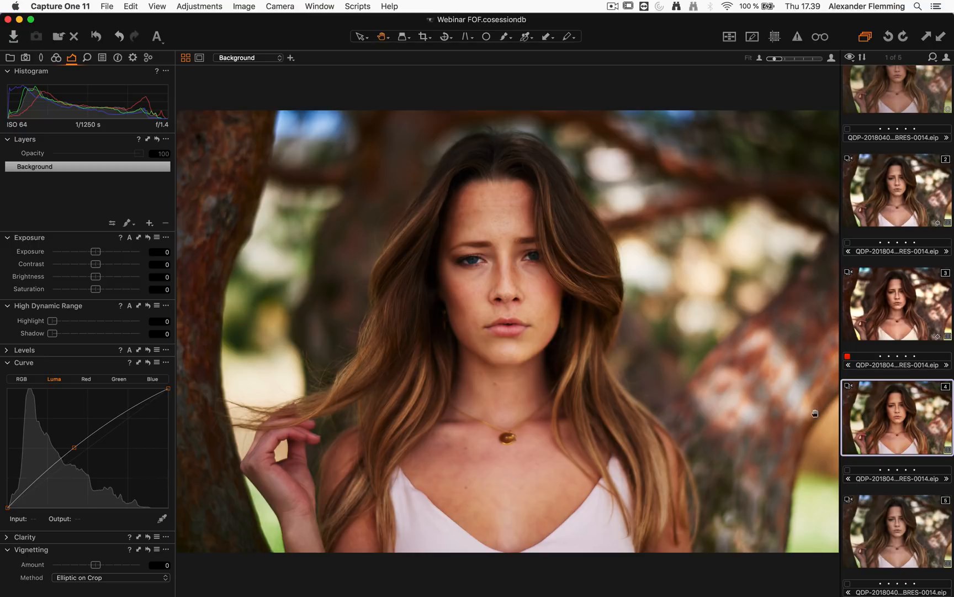
# Show the second variant without the image browser and review the RGB and Luma curves of its LUMA / CONTRAST layer
pyautogui.click(900, 182)
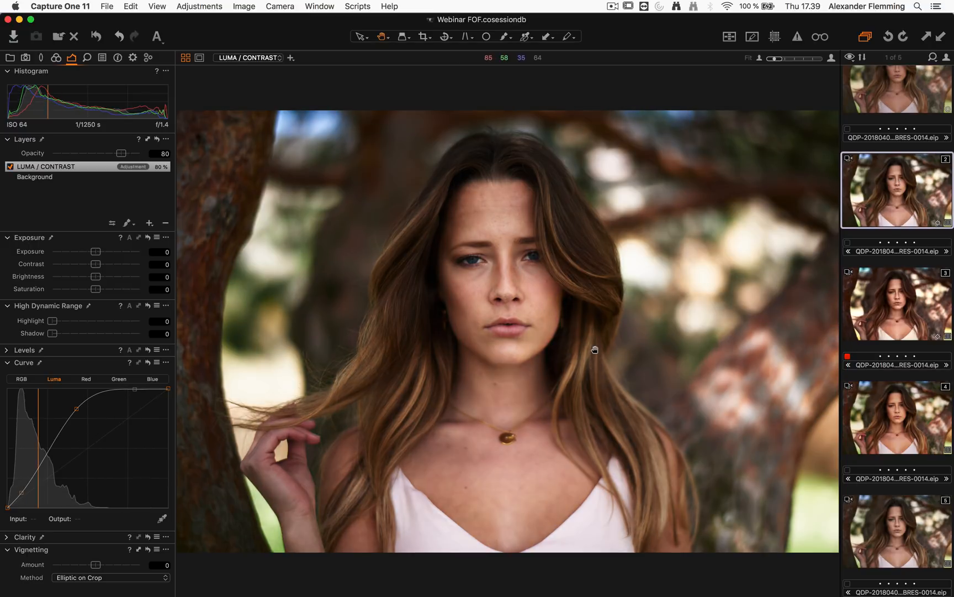
pyautogui.press('super+b')
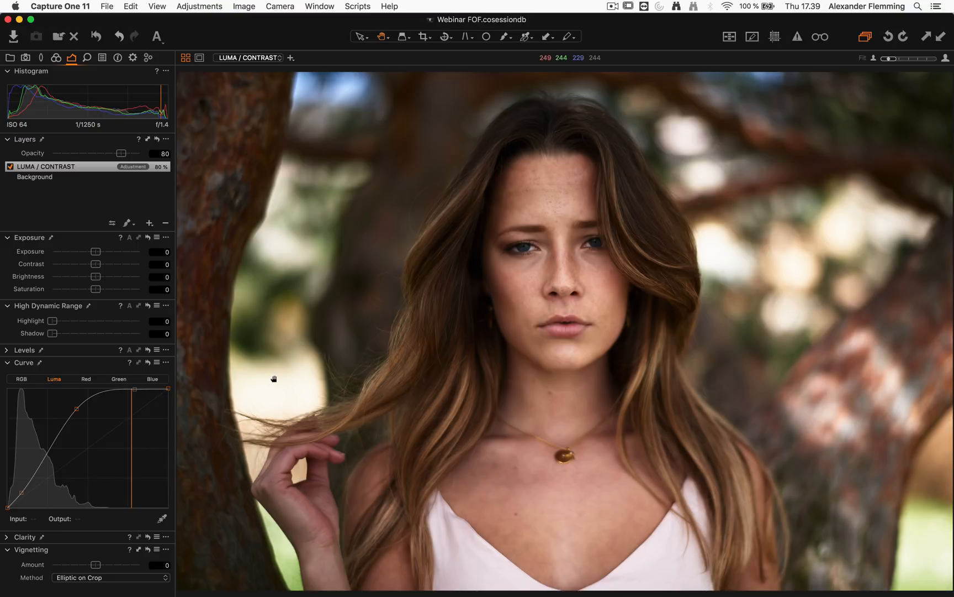
pyautogui.click(25, 380)
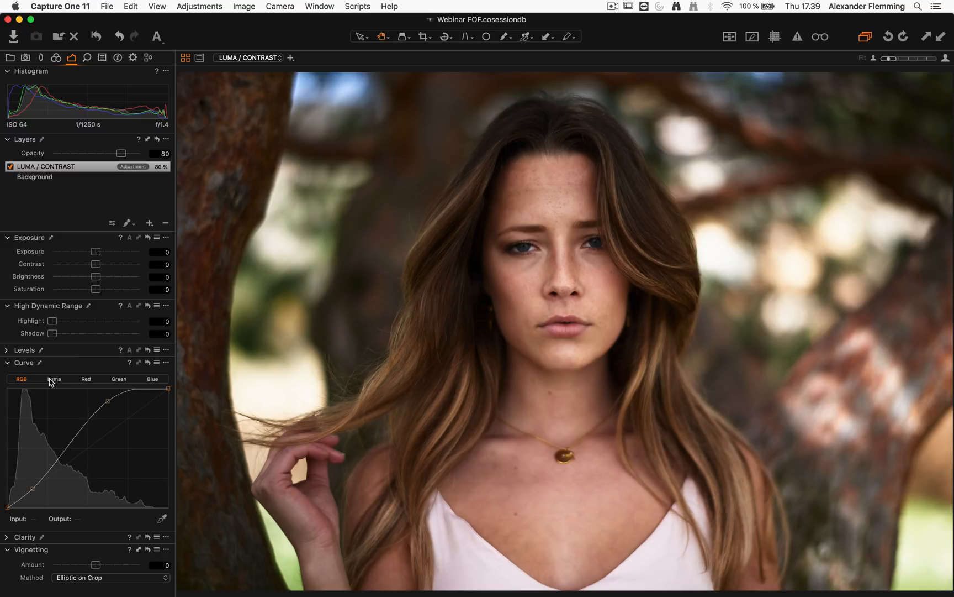
pyautogui.click(52, 380)
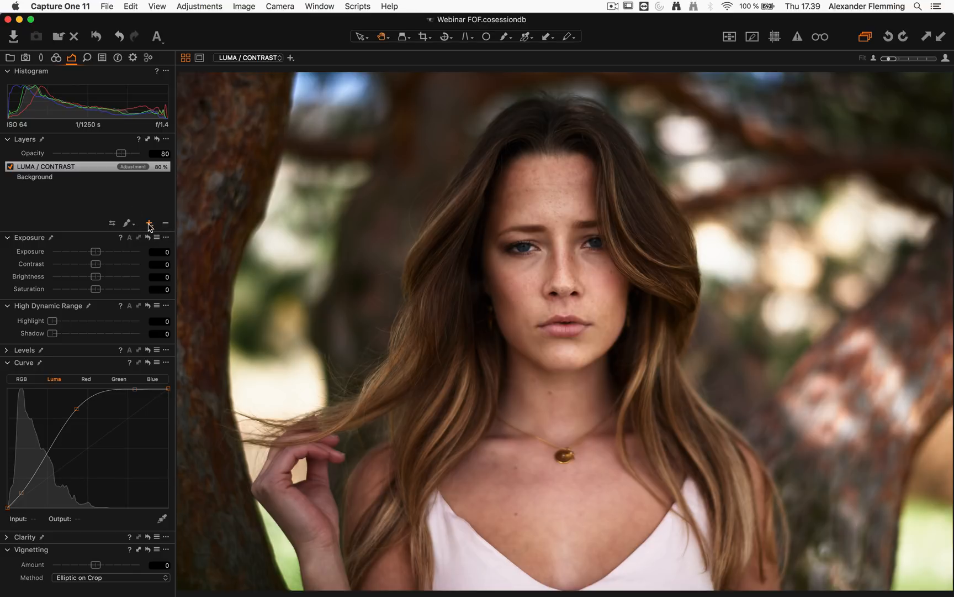
# Add a new filled layer above LUMA / CONTRAST and name it COLOR EDITOR
pyautogui.click(149, 223)
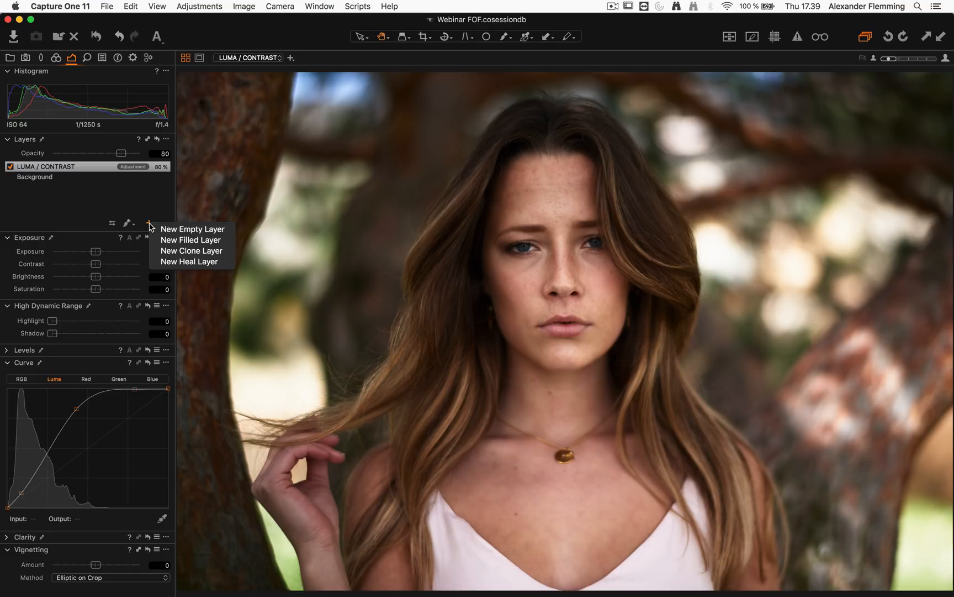
pyautogui.click(175, 244)
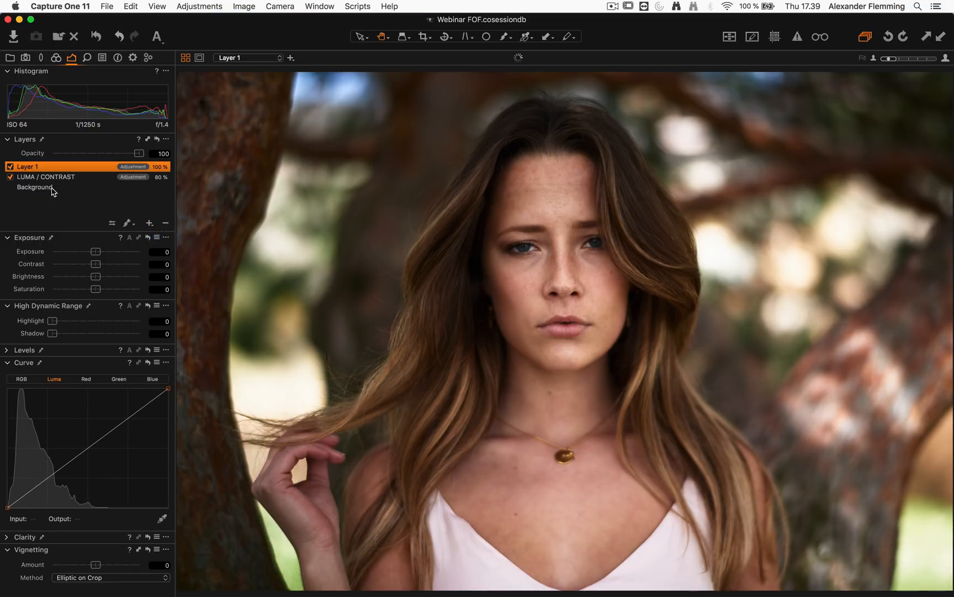
pyautogui.doubleClick(29, 166)
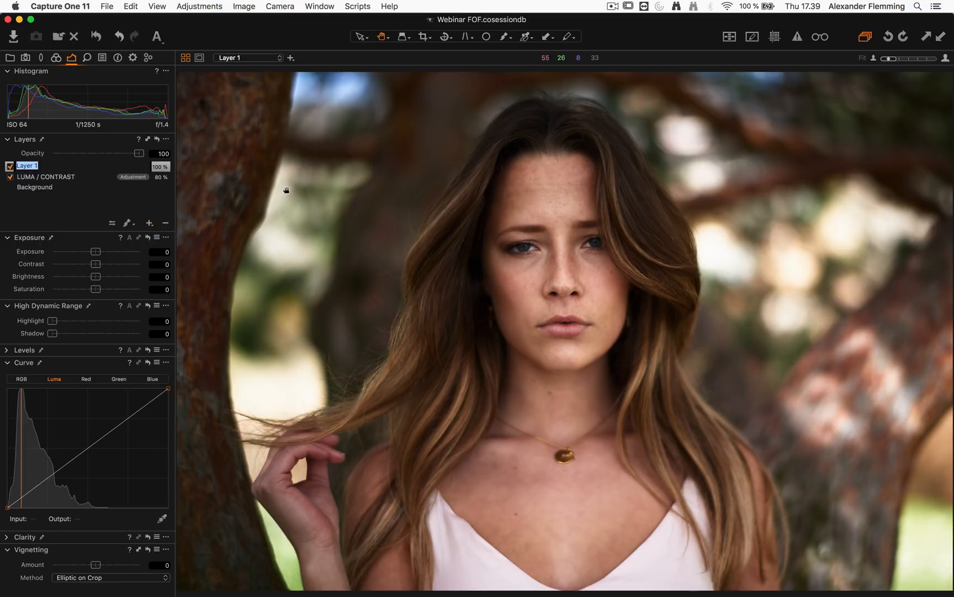
pyautogui.write('COLOR EDITOR')
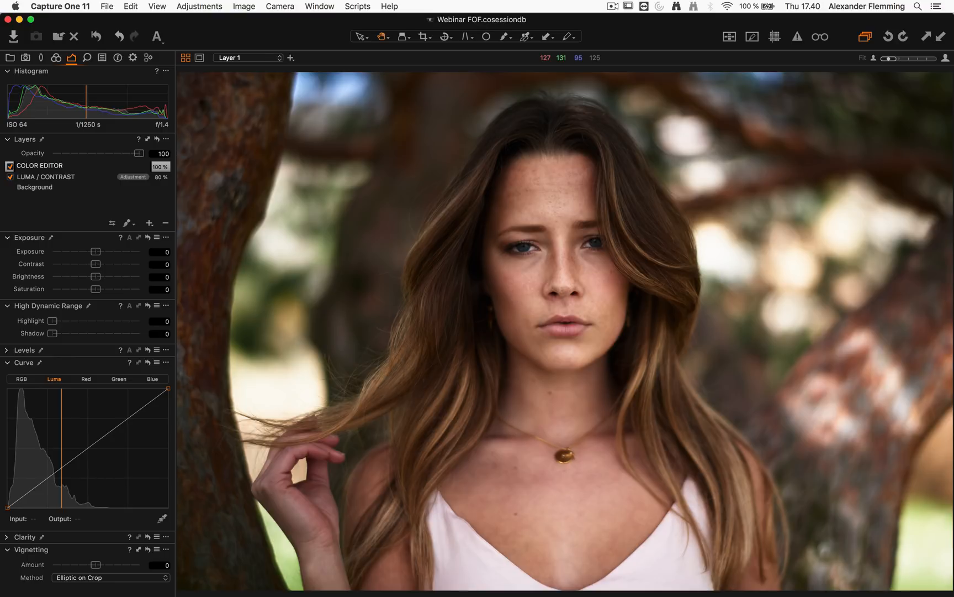
pyautogui.press('Return')
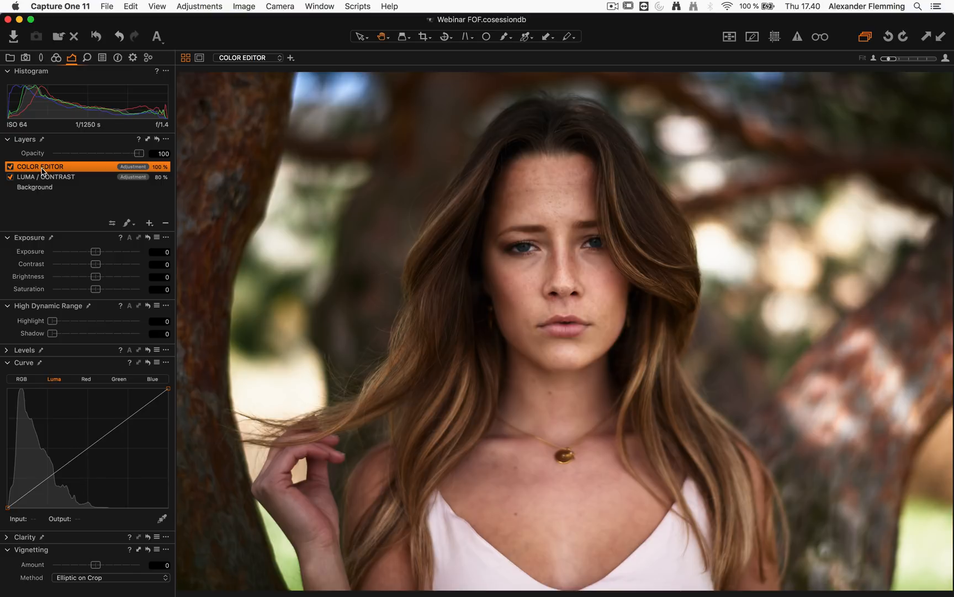
# Set up the advanced Color Editor for the COLOR EDITOR layer and set the layer's opacity to 80
pyautogui.click(56, 59)
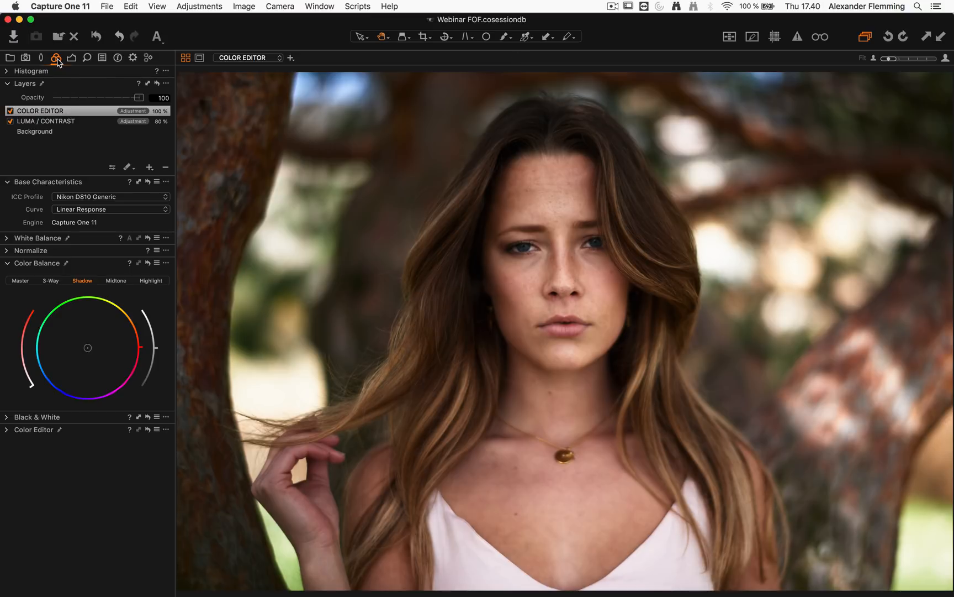
pyautogui.click(9, 431)
pyautogui.click(83, 221)
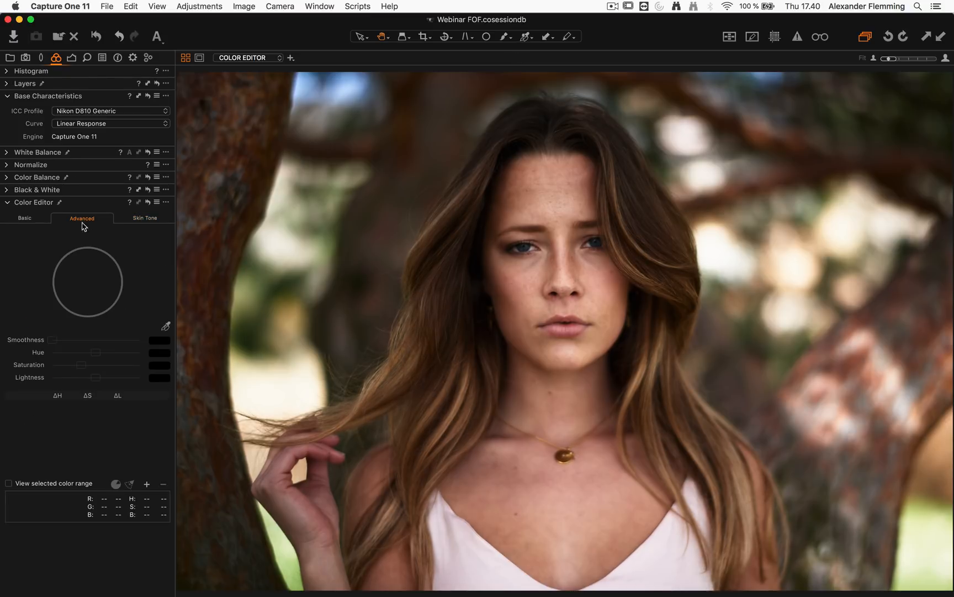
pyautogui.click(11, 83)
pyautogui.click(135, 98)
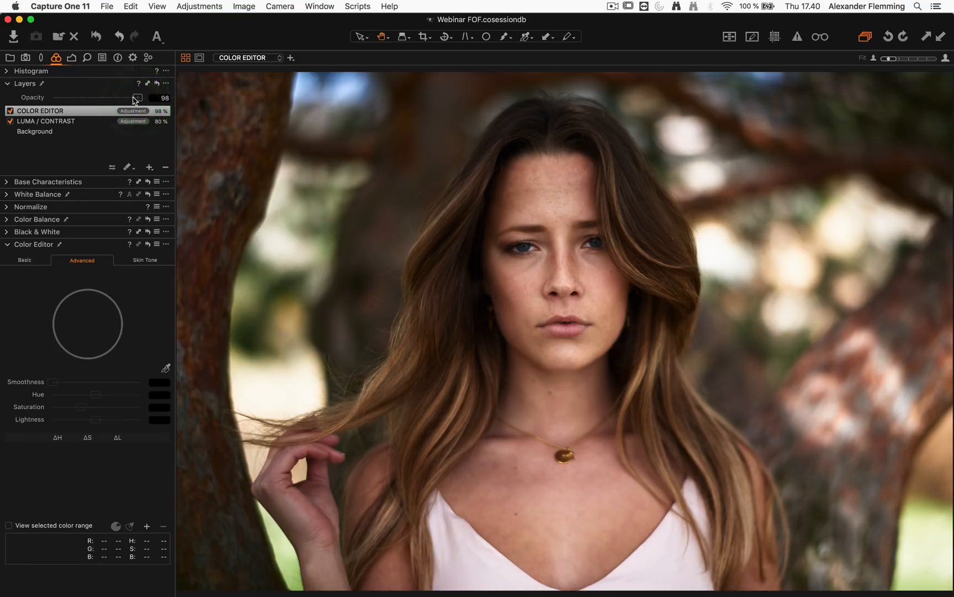
pyautogui.moveTo(135, 99); pyautogui.dragTo(122, 100)
# Sample the green background foliage and widen its color range across the greens and yellows, checking it in the selected-range view
pyautogui.click(165, 368)
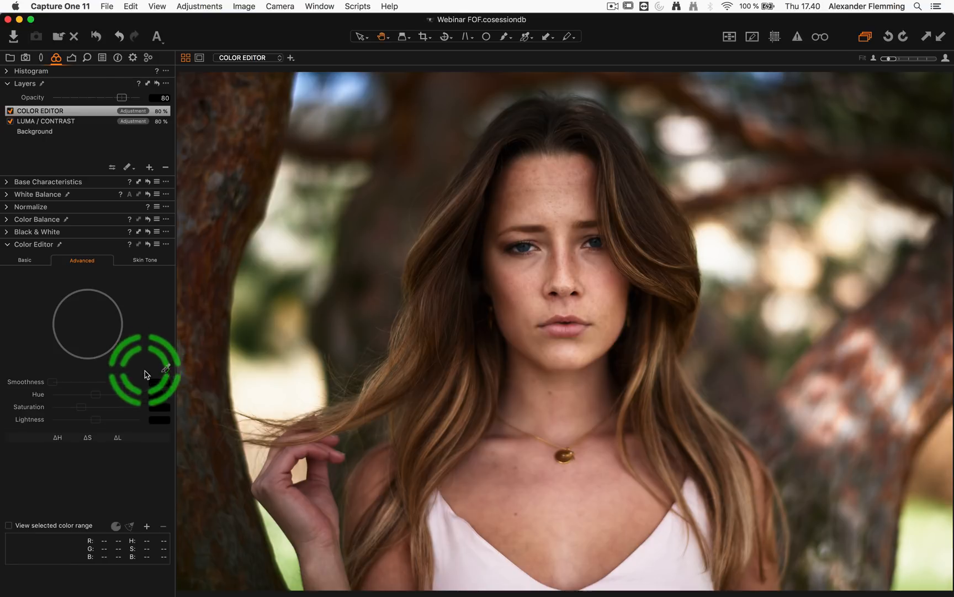
pyautogui.click(260, 269)
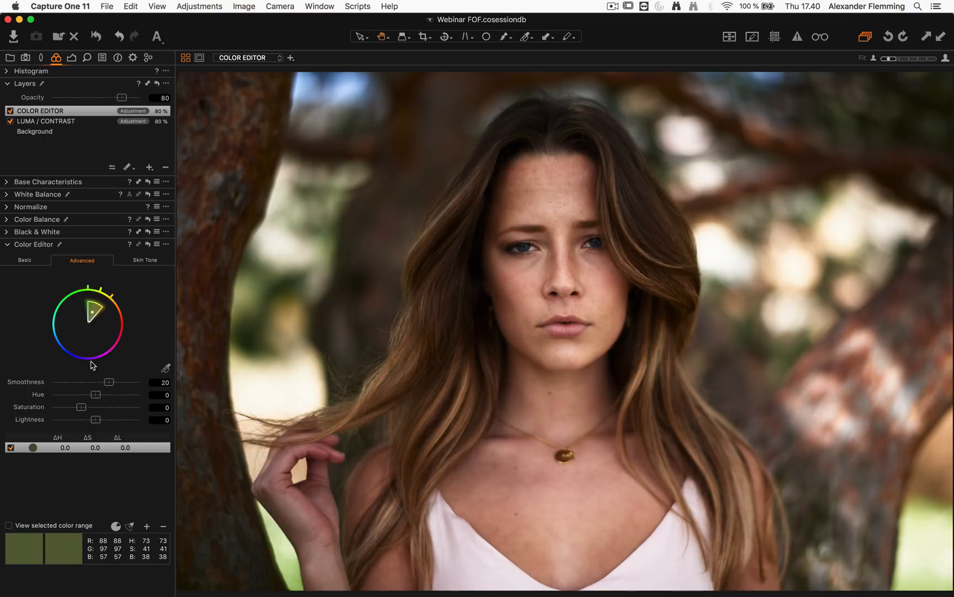
pyautogui.click(34, 526)
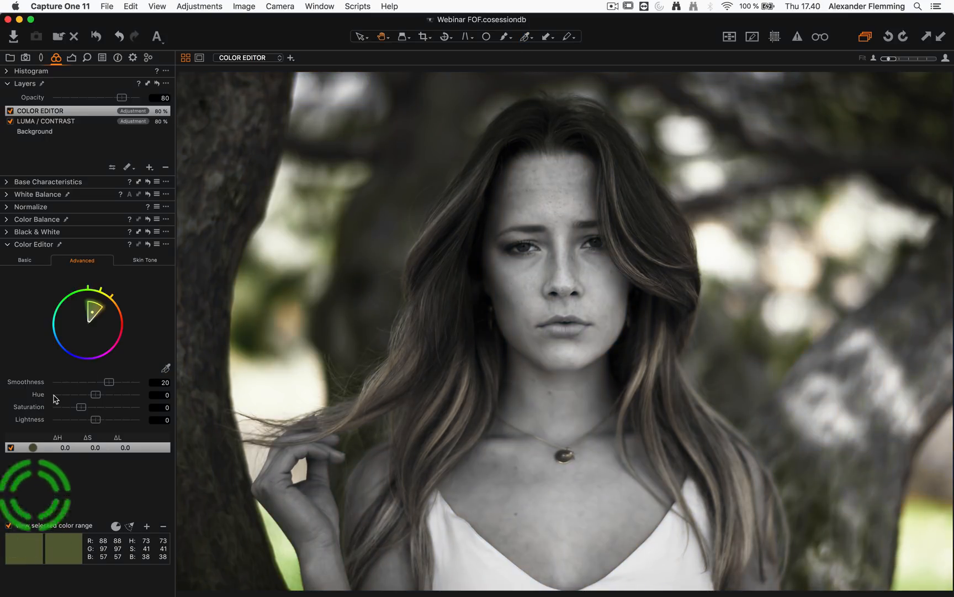
pyautogui.moveTo(95, 303)
pyautogui.mouseDown()
pyautogui.moveTo(99, 295)
pyautogui.moveTo(72, 298)
pyautogui.moveTo(88, 302)
pyautogui.mouseUp()
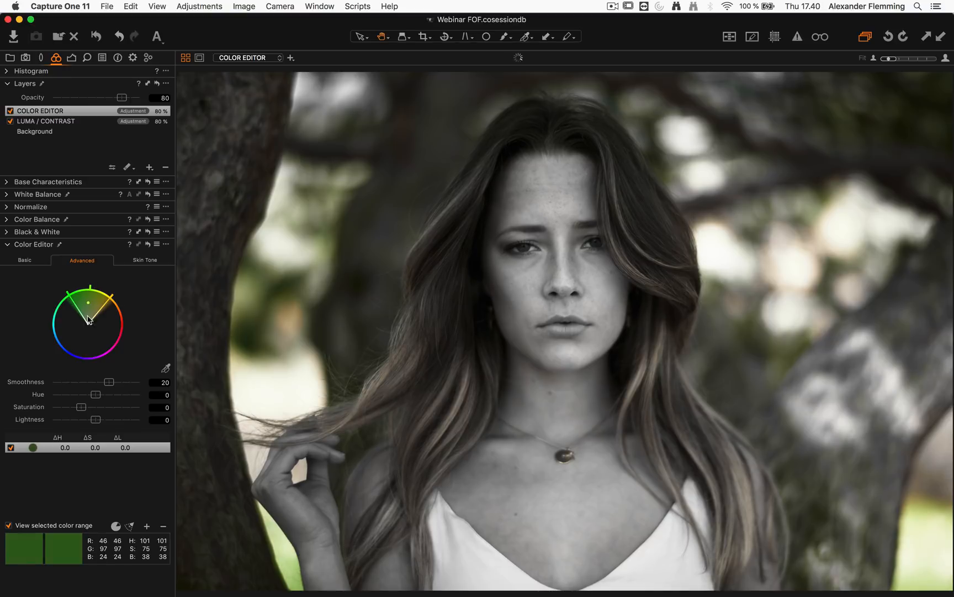
pyautogui.click(23, 526)
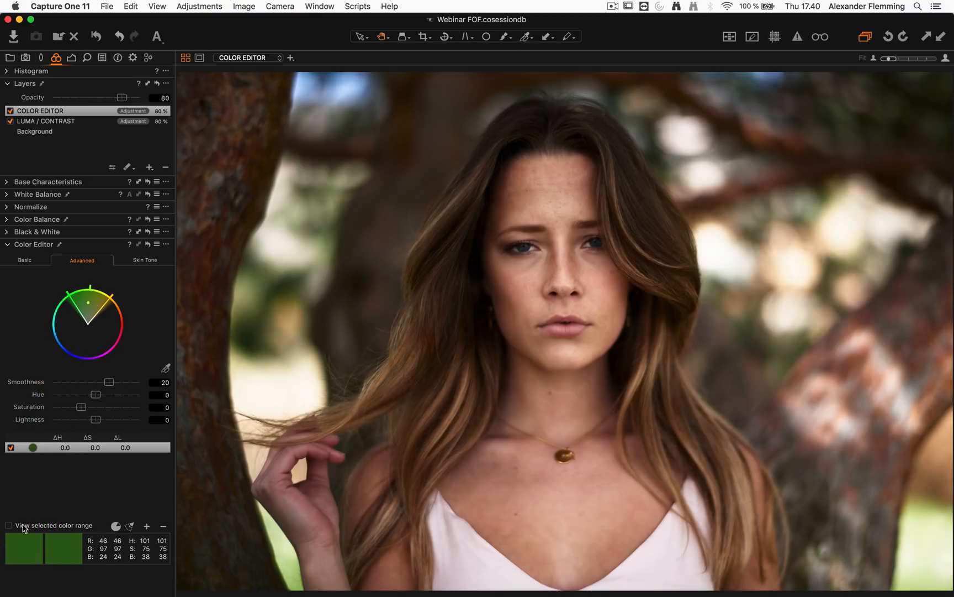
# Shift the green range's hue to -30, its saturation to 25.8 and its lightness to 0.5
pyautogui.click(90, 395)
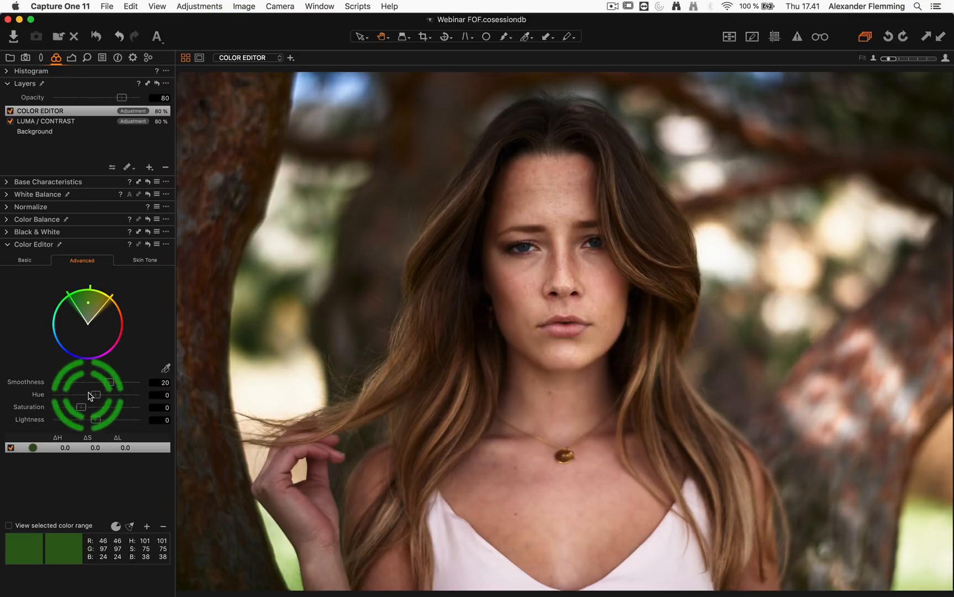
pyautogui.moveTo(90, 395); pyautogui.dragTo(51, 398)
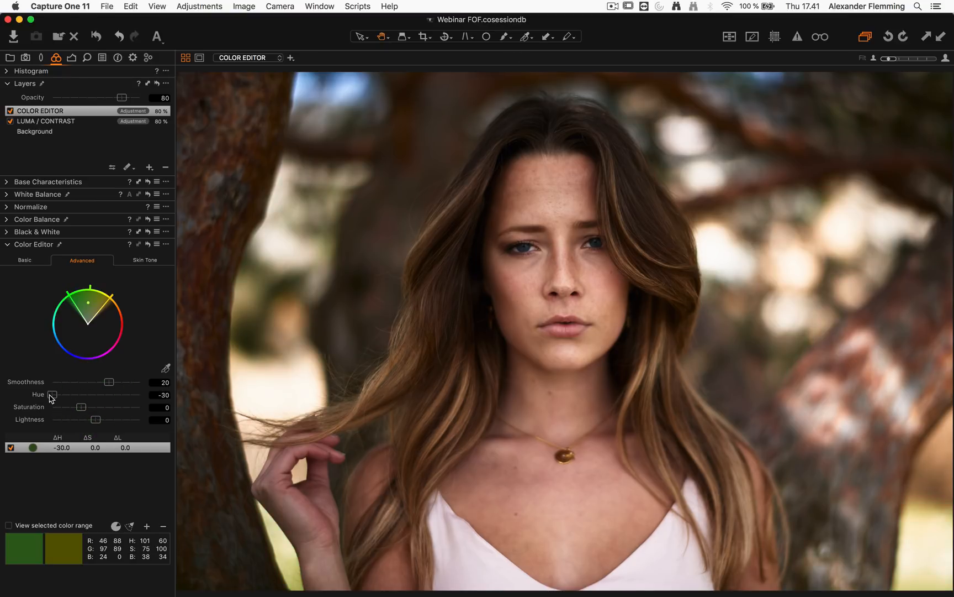
pyautogui.moveTo(272, 279); pyautogui.dragTo(301, 194)
pyautogui.moveTo(81, 409)
pyautogui.mouseDown()
pyautogui.moveTo(87, 425)
pyautogui.moveTo(96, 421)
pyautogui.mouseUp()
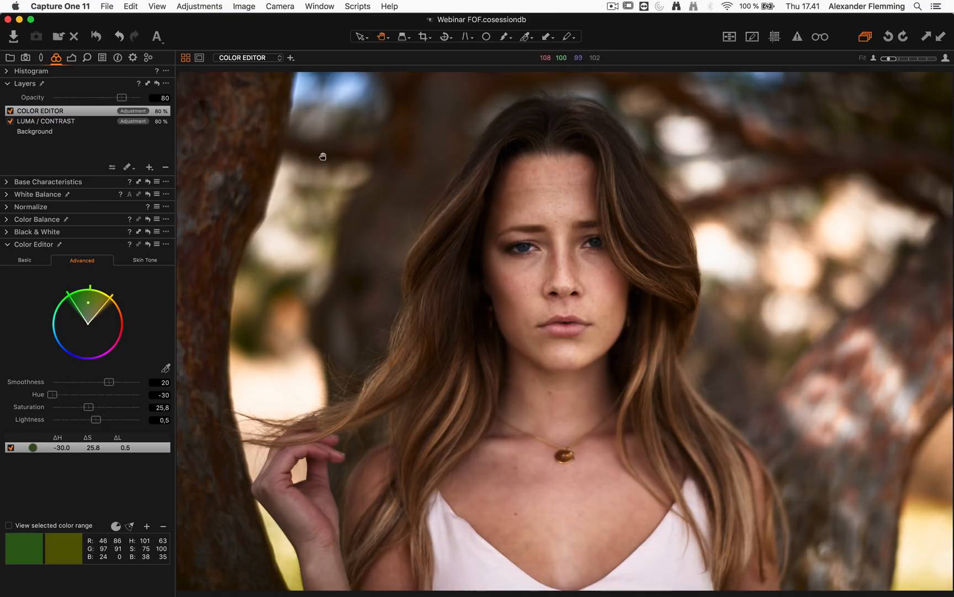
# Sample the blue sky, widen its range toward cyan, and set hue to -28.6, saturation to 25.7 and lightness to 18
pyautogui.click(165, 370)
pyautogui.click(340, 78)
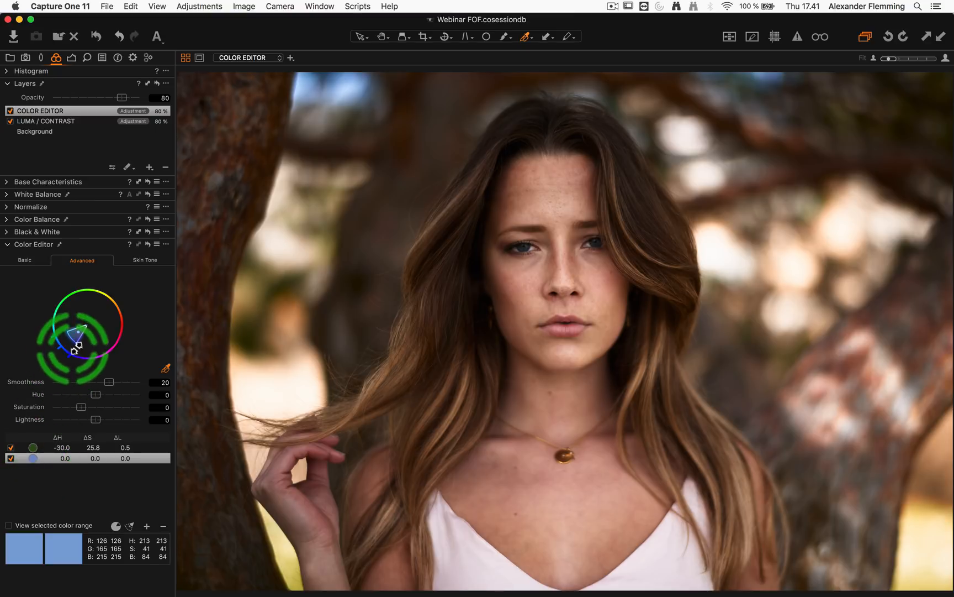
pyautogui.moveTo(74, 345); pyautogui.dragTo(53, 327)
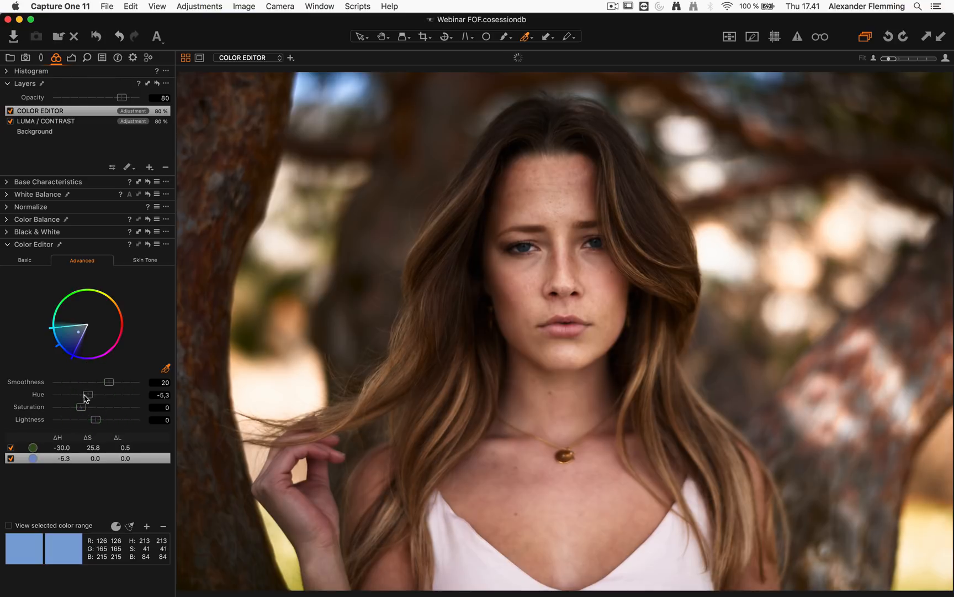
pyautogui.moveTo(96, 396); pyautogui.dragTo(54, 396)
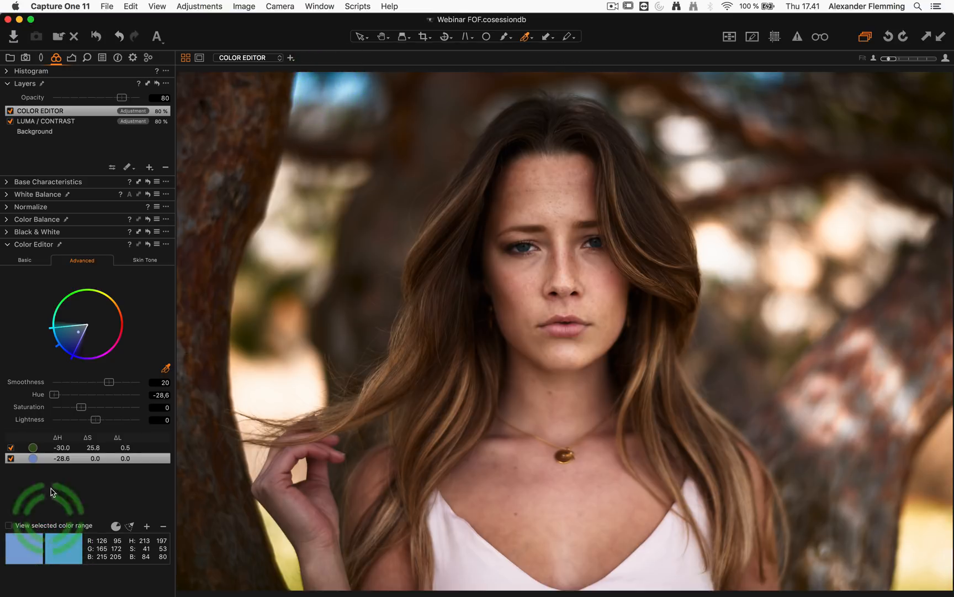
pyautogui.moveTo(81, 407); pyautogui.dragTo(105, 422)
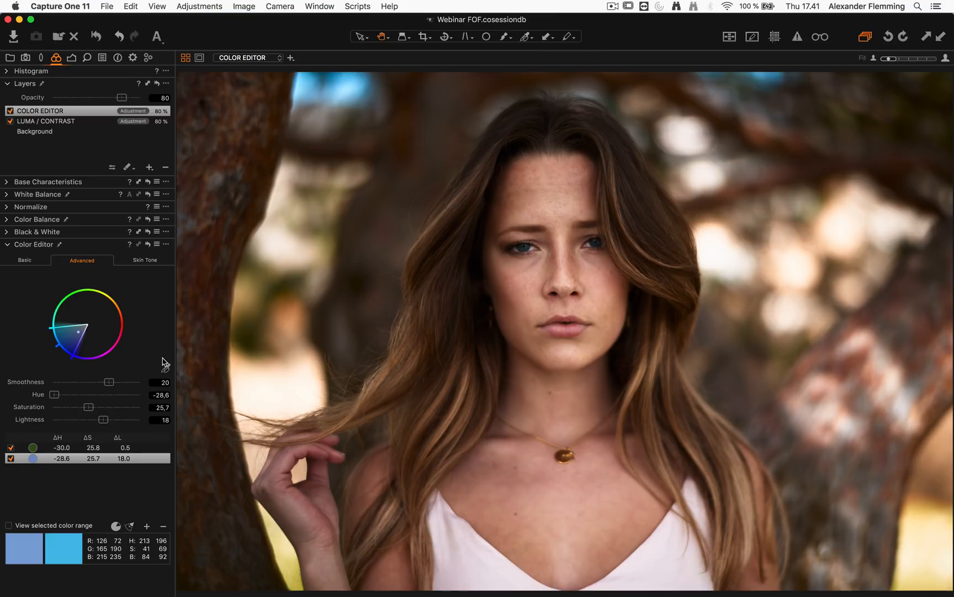
# Sample the bright skin on the nose at 100% zoom as a third color range
pyautogui.click(551, 286)
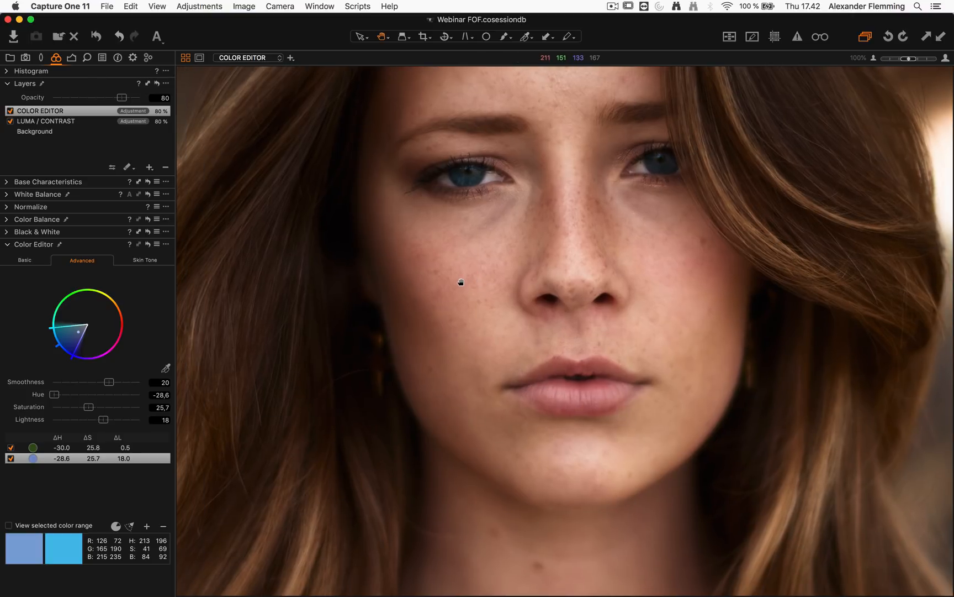
pyautogui.click(166, 368)
pyautogui.click(575, 235)
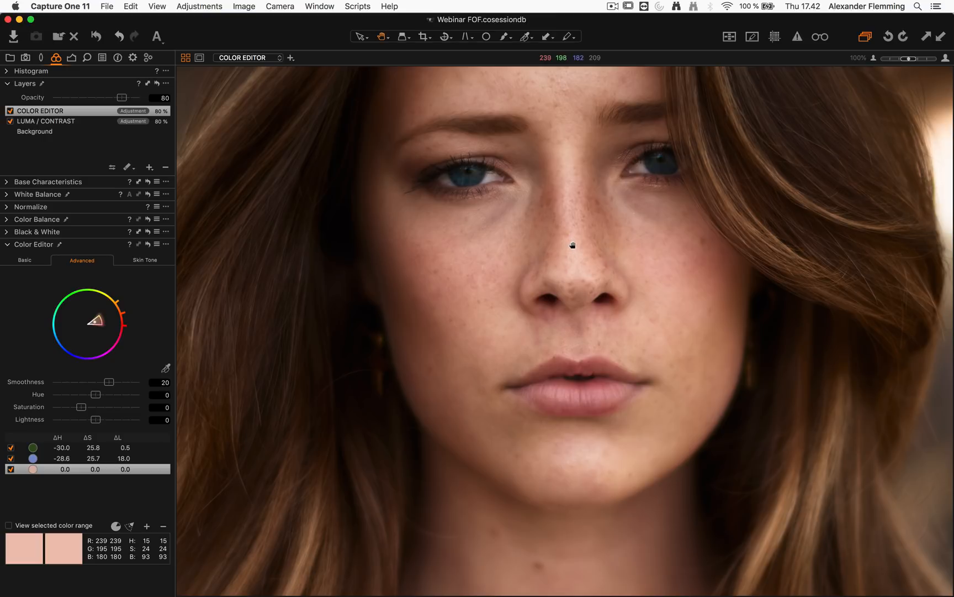
pyautogui.moveTo(573, 245); pyautogui.dragTo(571, 245)
# Narrow the bright skin range using the selected-range view, and set its lightness to 14.2 and saturation to -10.8
pyautogui.click(46, 527)
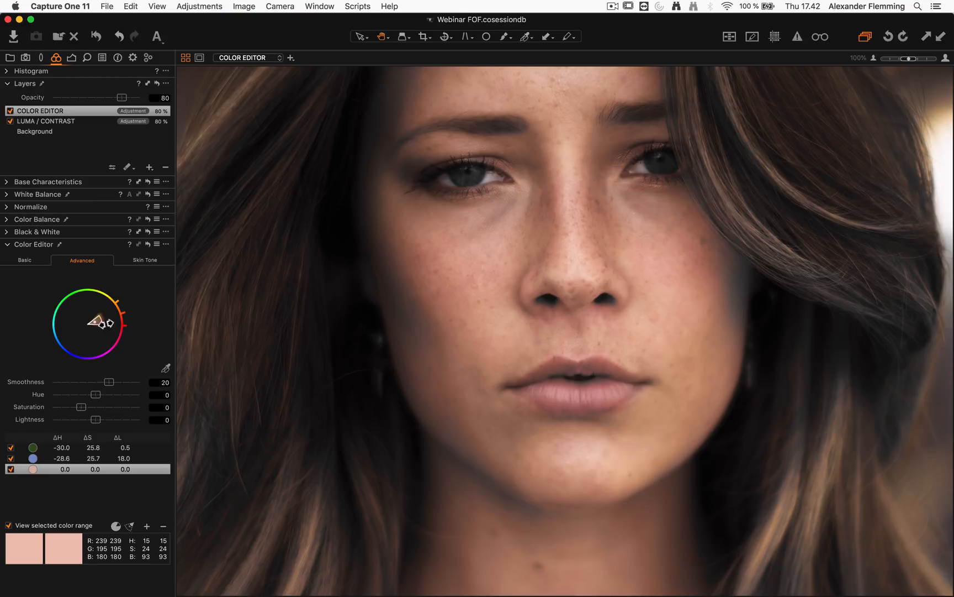
pyautogui.moveTo(103, 324); pyautogui.dragTo(100, 324)
pyautogui.click(379, 228)
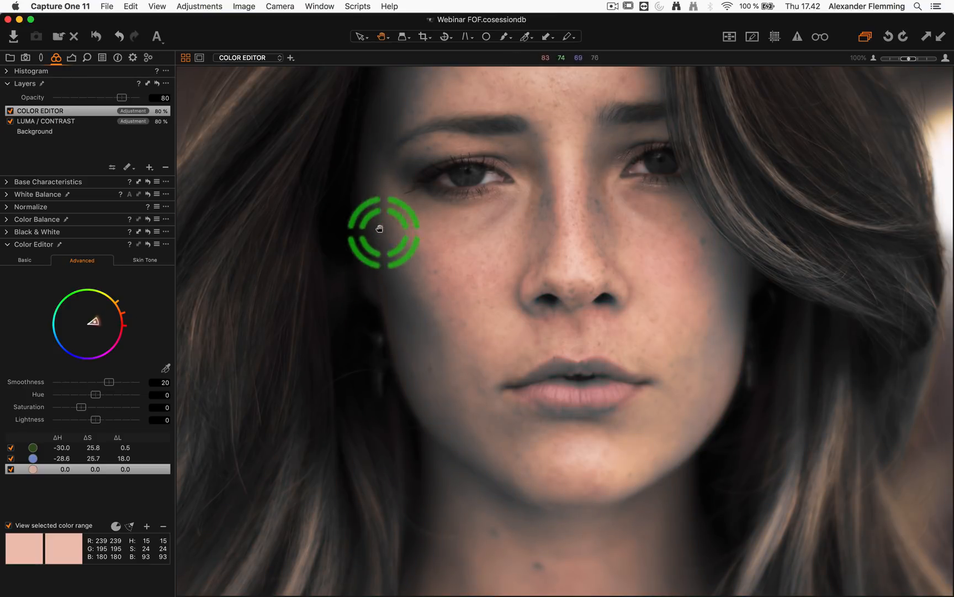
pyautogui.moveTo(380, 228); pyautogui.dragTo(379, 271)
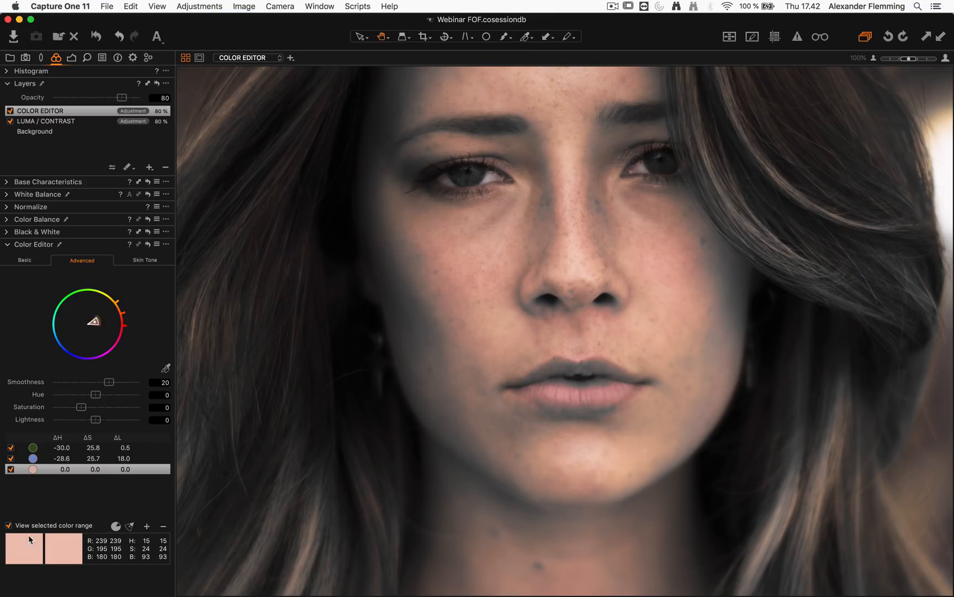
pyautogui.moveTo(103, 323); pyautogui.dragTo(101, 324)
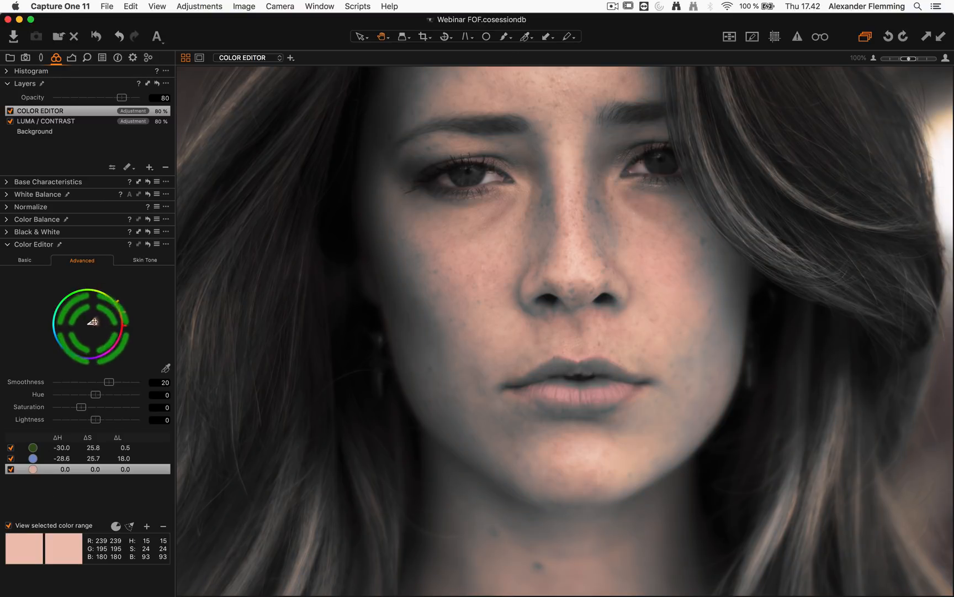
pyautogui.click(36, 526)
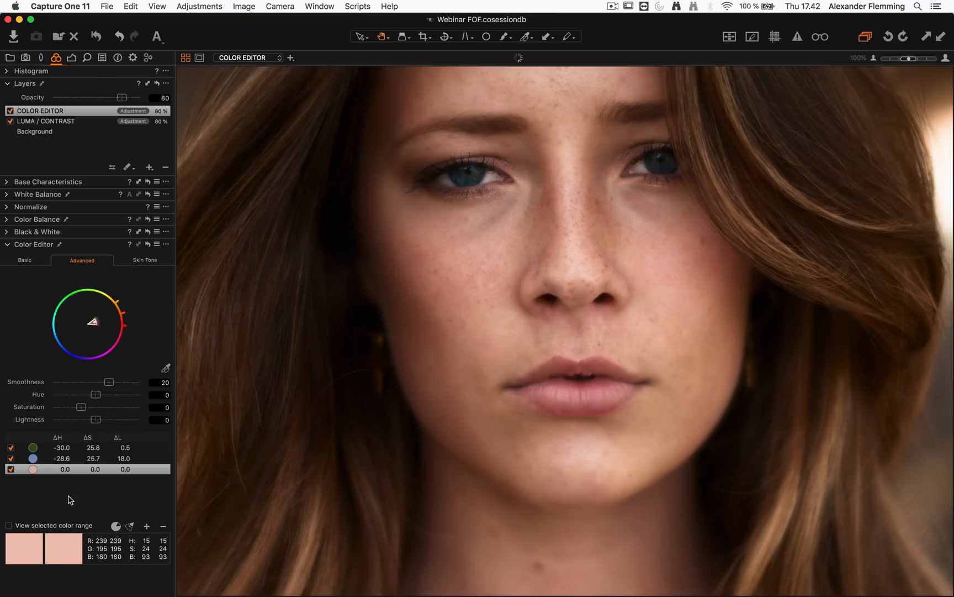
pyautogui.moveTo(97, 421); pyautogui.dragTo(104, 422)
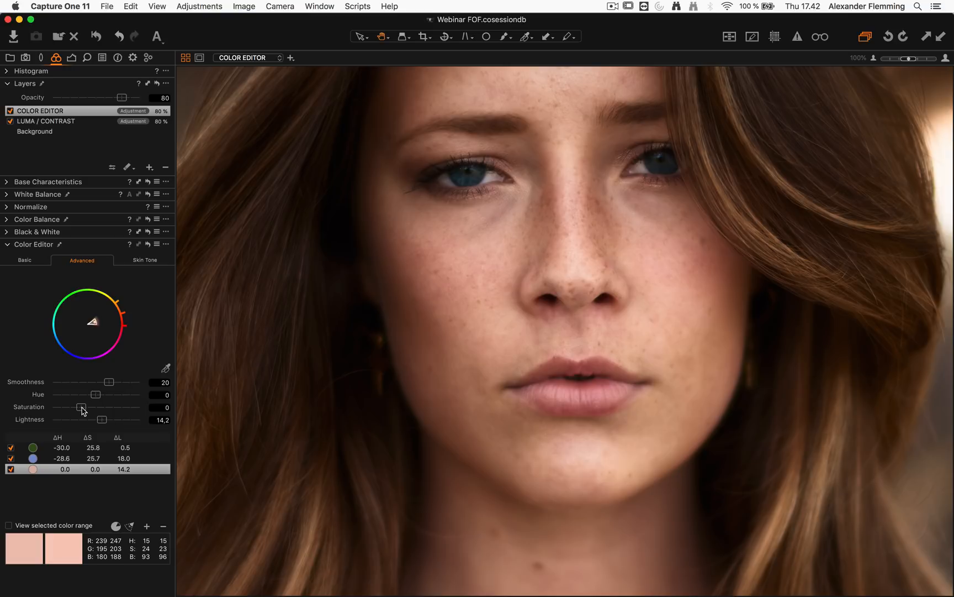
pyautogui.moveTo(82, 408); pyautogui.dragTo(77, 408)
# Sample the shadowed cheek as a fourth color range and tighten it to exclude the less saturated highlights, checking the selected-range view
pyautogui.click(392, 241)
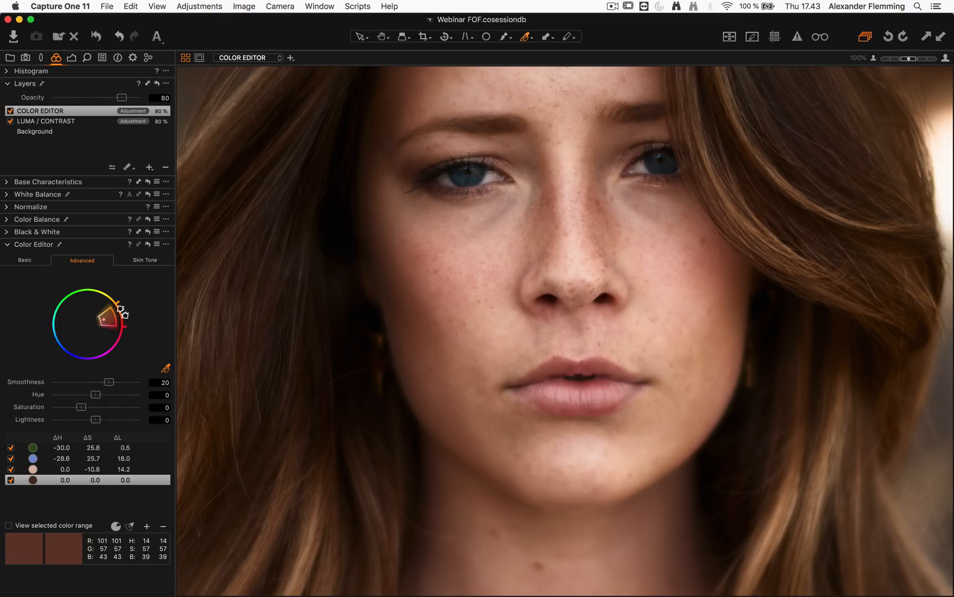
pyautogui.click(57, 469)
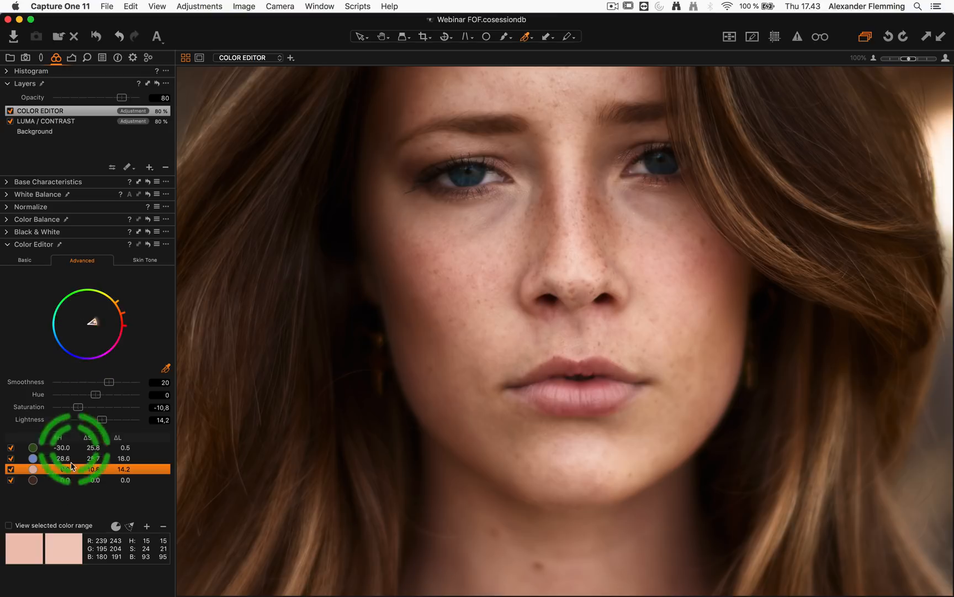
pyautogui.click(69, 479)
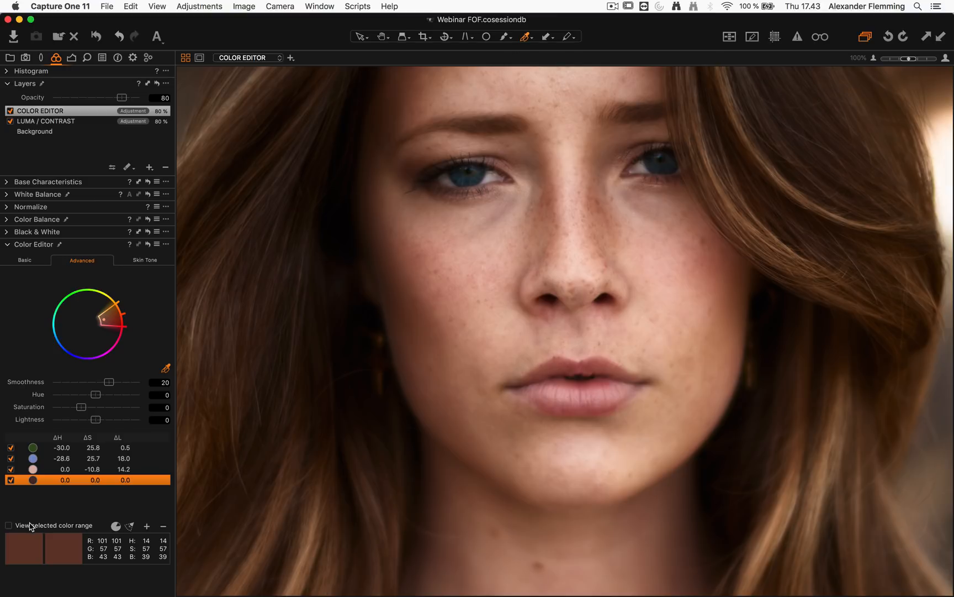
pyautogui.click(29, 528)
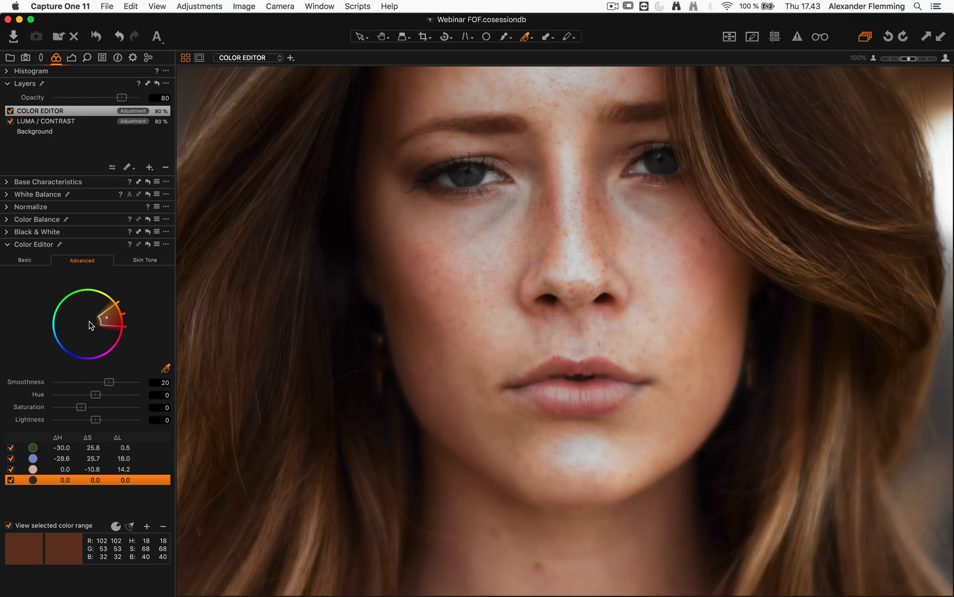
pyautogui.moveTo(103, 324); pyautogui.dragTo(107, 324)
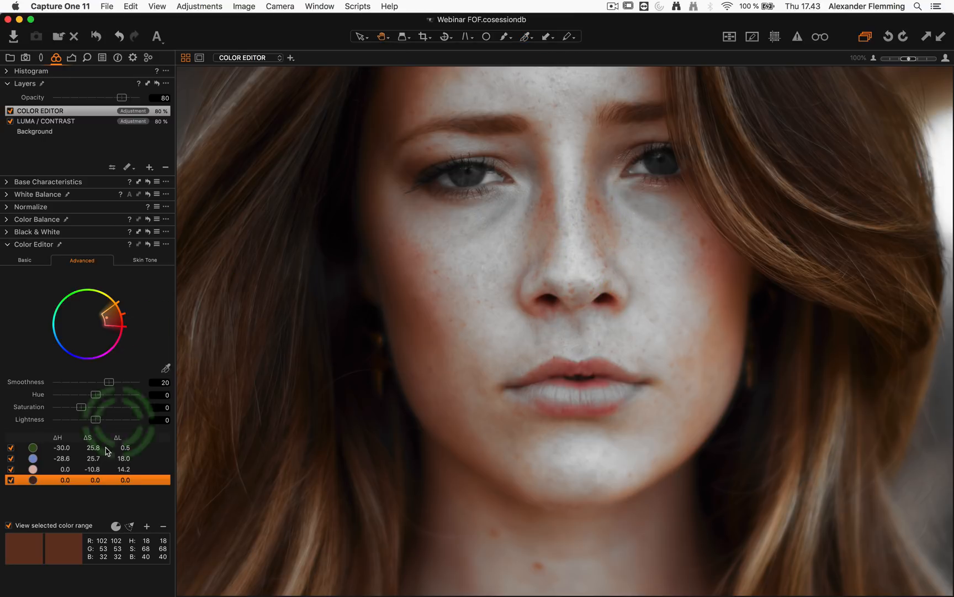
pyautogui.click(46, 526)
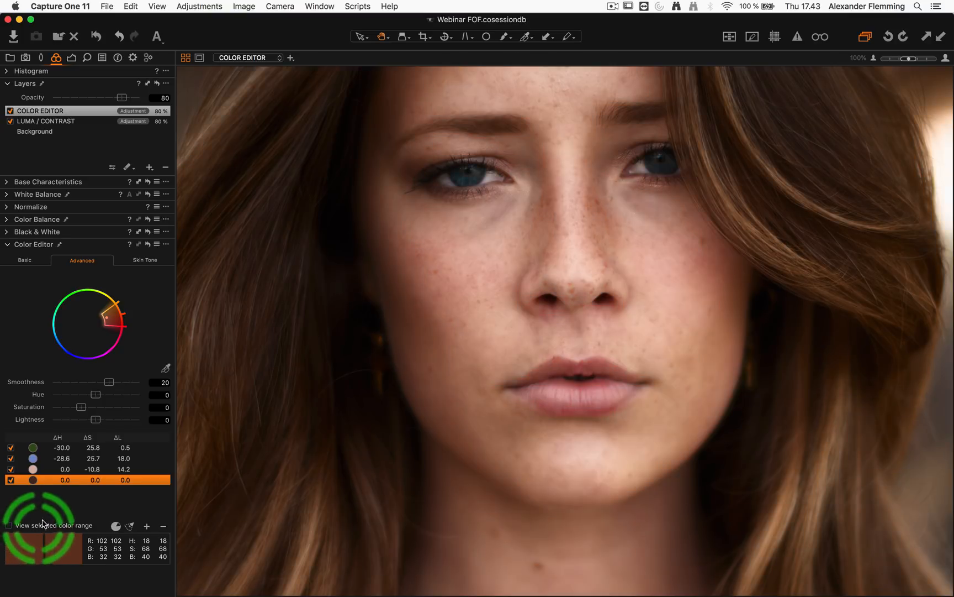
# Set the dark skin range's lightness to -29.3 and its saturation to 3
pyautogui.moveTo(91, 421); pyautogui.dragTo(84, 422)
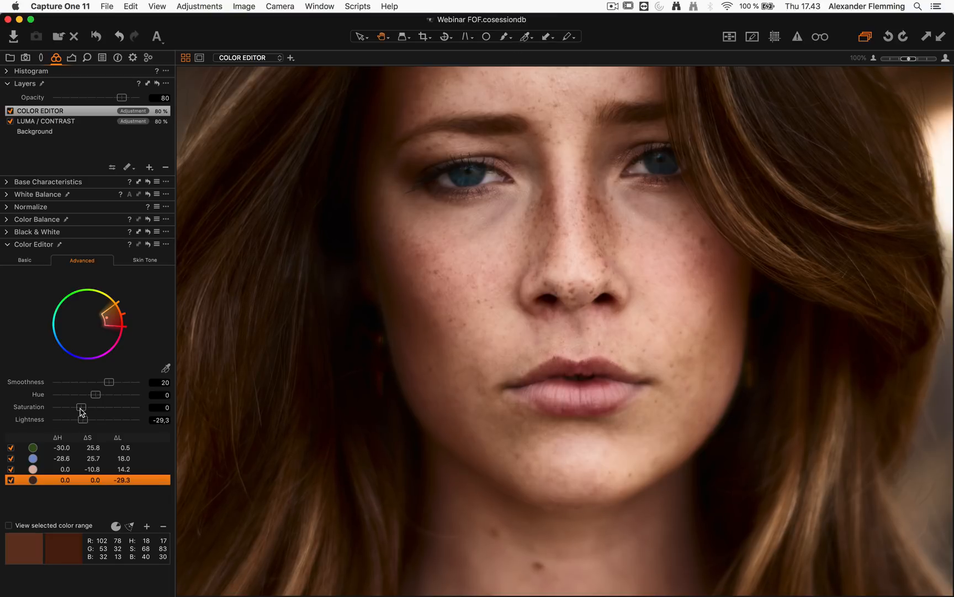
pyautogui.scroll(-3, 574, 232)
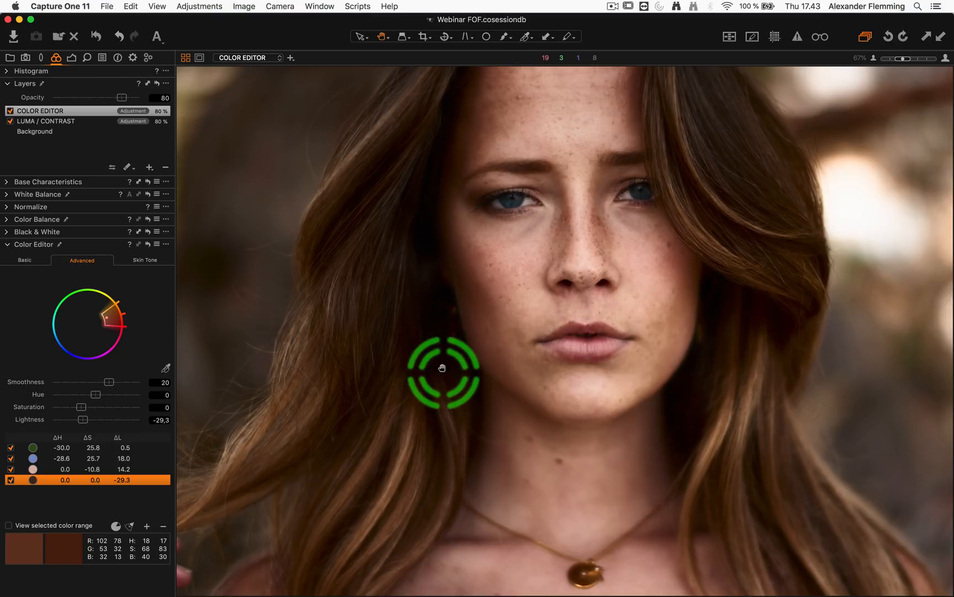
pyautogui.moveTo(81, 407); pyautogui.dragTo(84, 407)
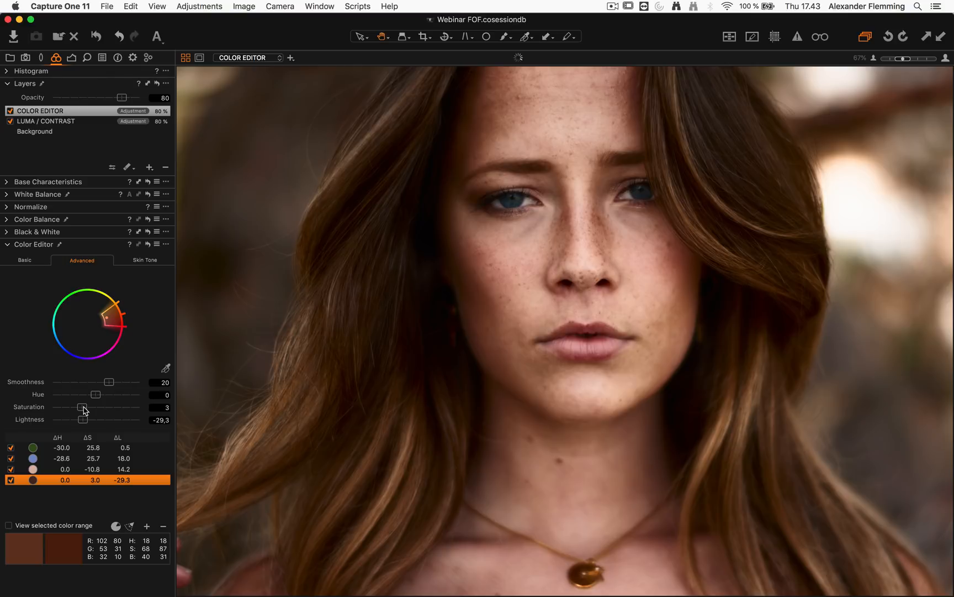
# Compare the portrait with the COLOR EDITOR layer off and on, ending with it on and the whole image in view
pyautogui.doubleClick(505, 266)
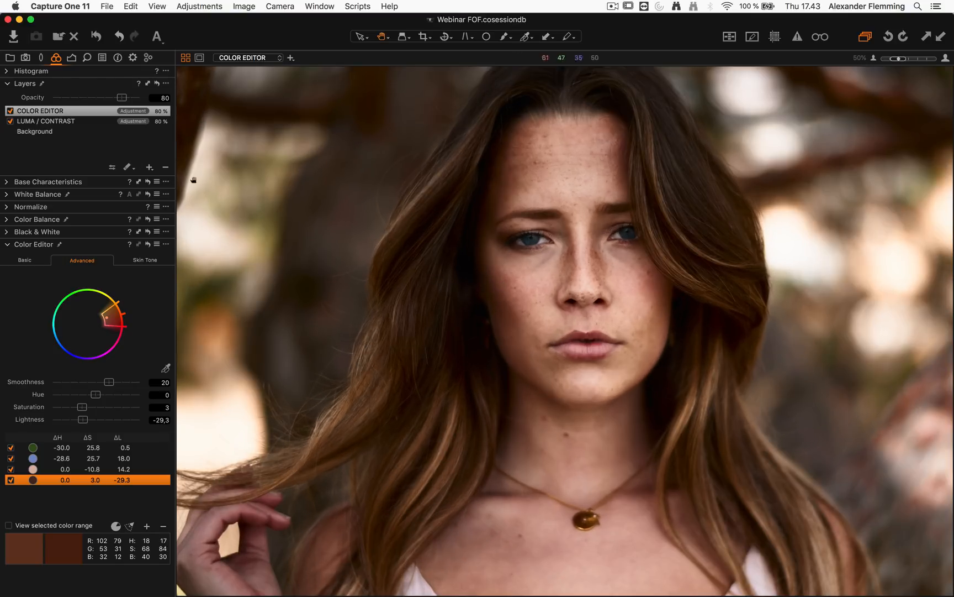
pyautogui.click(10, 111)
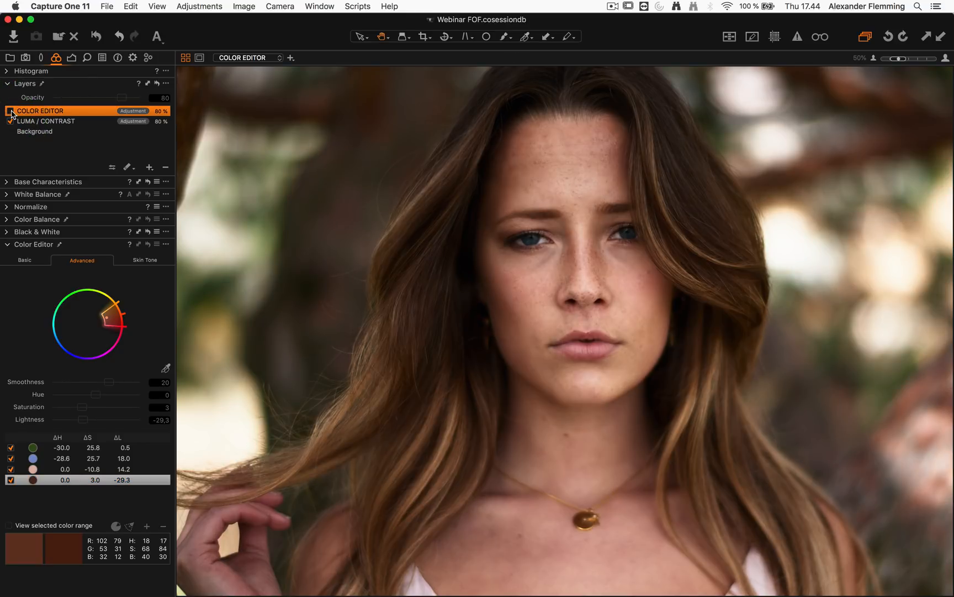
pyautogui.click(10, 111)
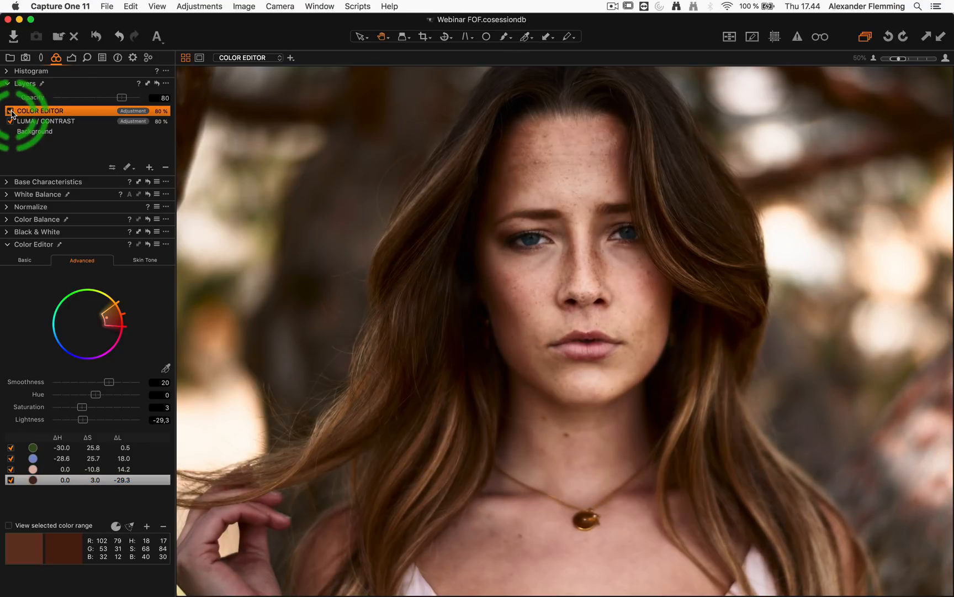
pyautogui.click(9, 111)
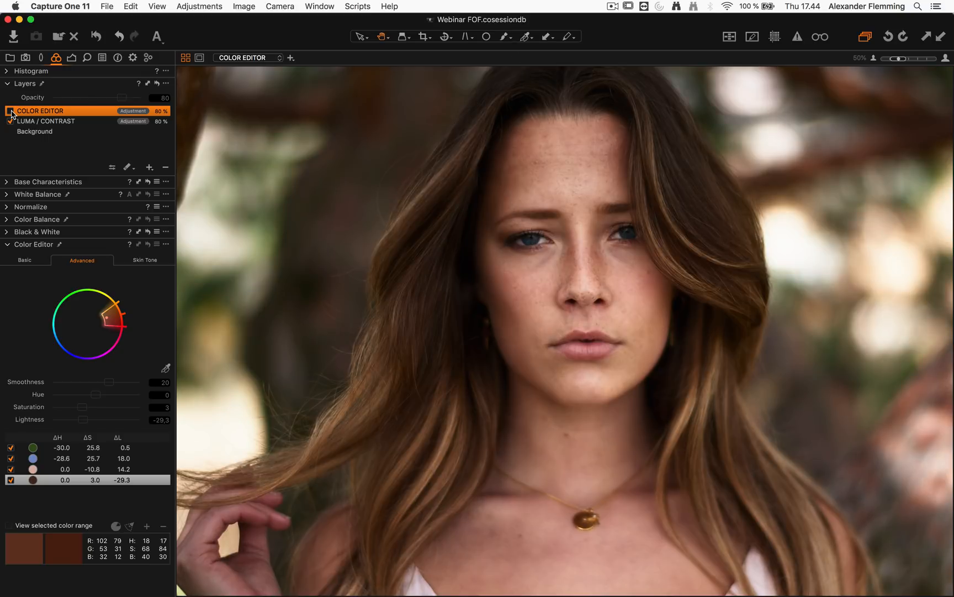
pyautogui.click(10, 111)
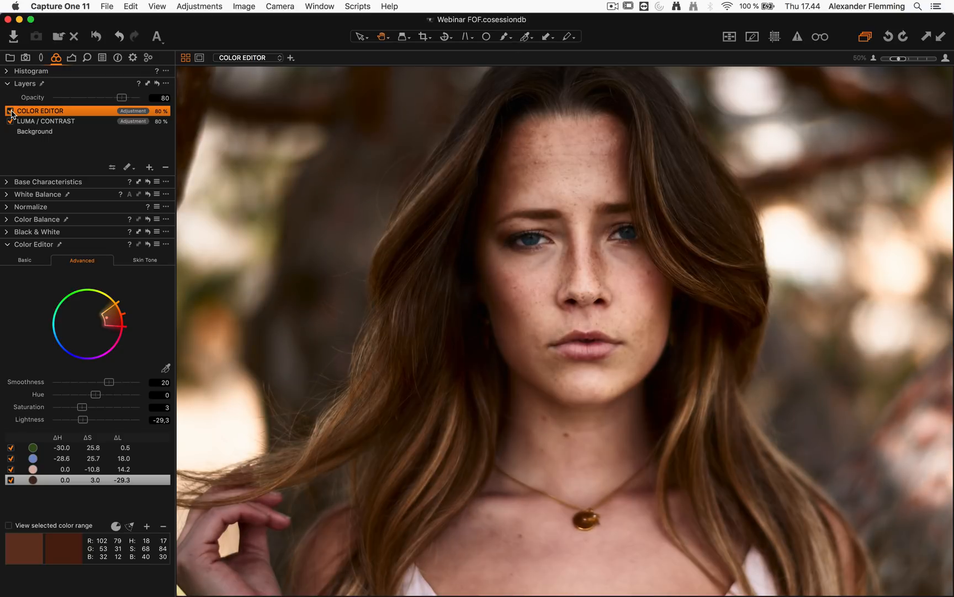
pyautogui.click(10, 111)
pyautogui.click(10, 111)
pyautogui.scroll(-2, 426, 298)
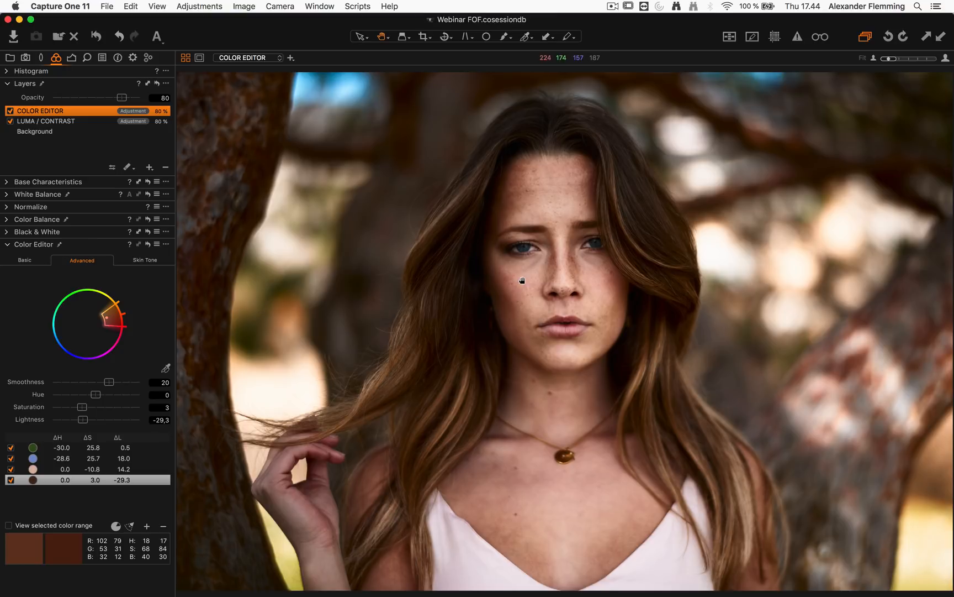
# Add a new filled layer named COLOR GRADING and set its opacity to 33
pyautogui.click(130, 326)
pyautogui.click(149, 167)
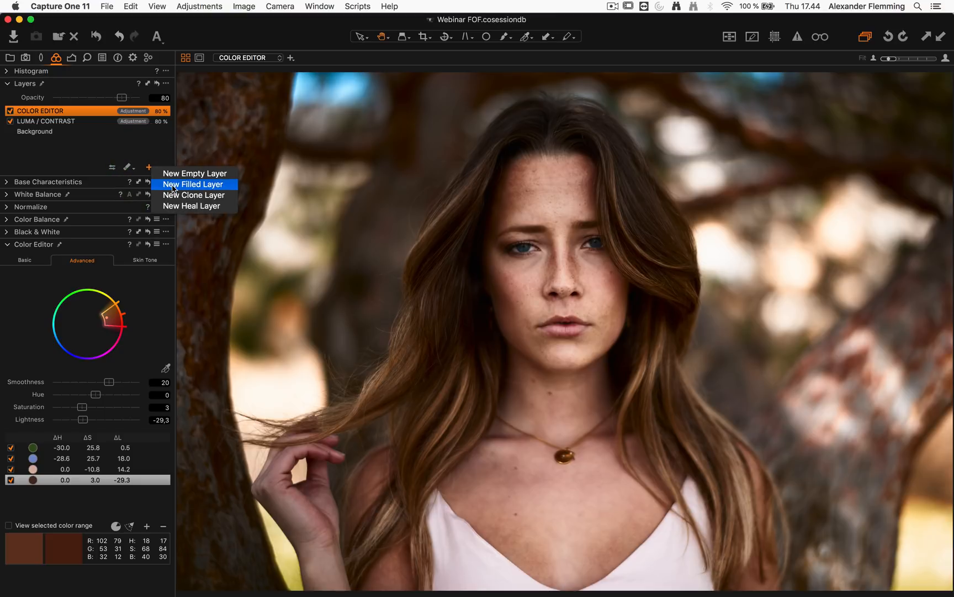
pyautogui.click(161, 184)
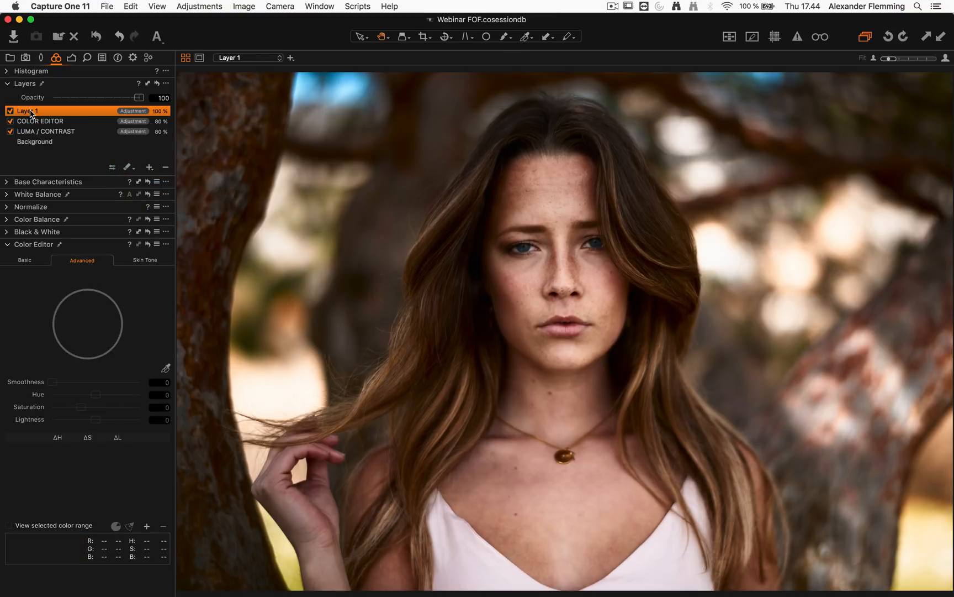
pyautogui.doubleClick(31, 114)
pyautogui.write('COLOR GRADING')
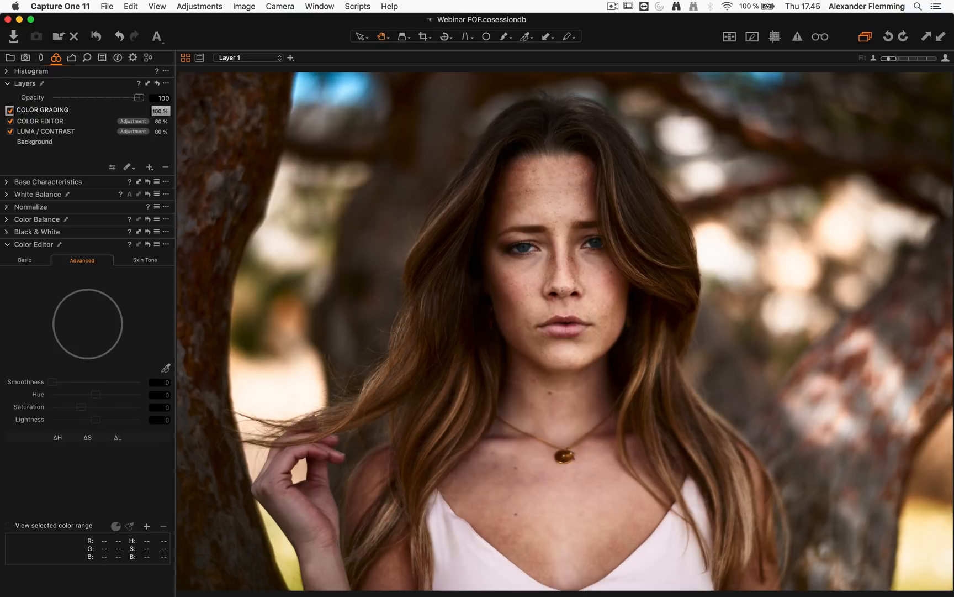
pyautogui.press('Return')
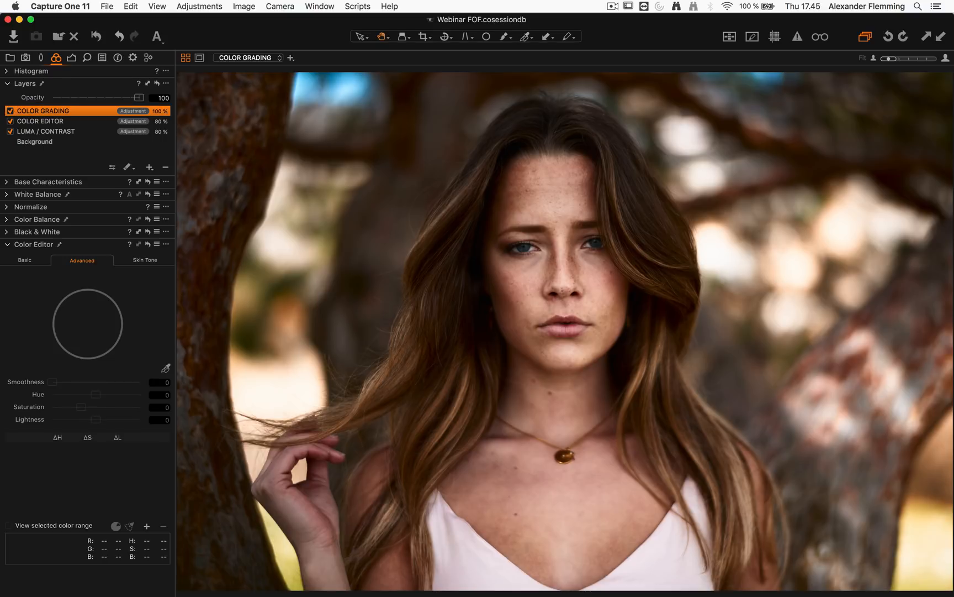
pyautogui.moveTo(139, 98); pyautogui.dragTo(80, 99)
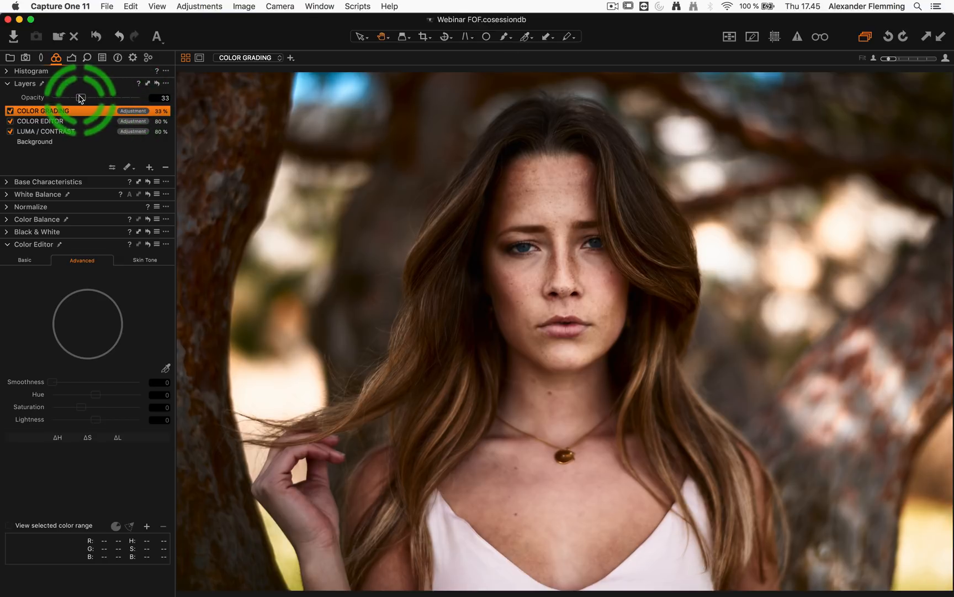
# Shape the RGB curve by lifting the midtones from 117 to 146, with a shadow point at 40/47 and a highlight point at 191/202
pyautogui.click(72, 58)
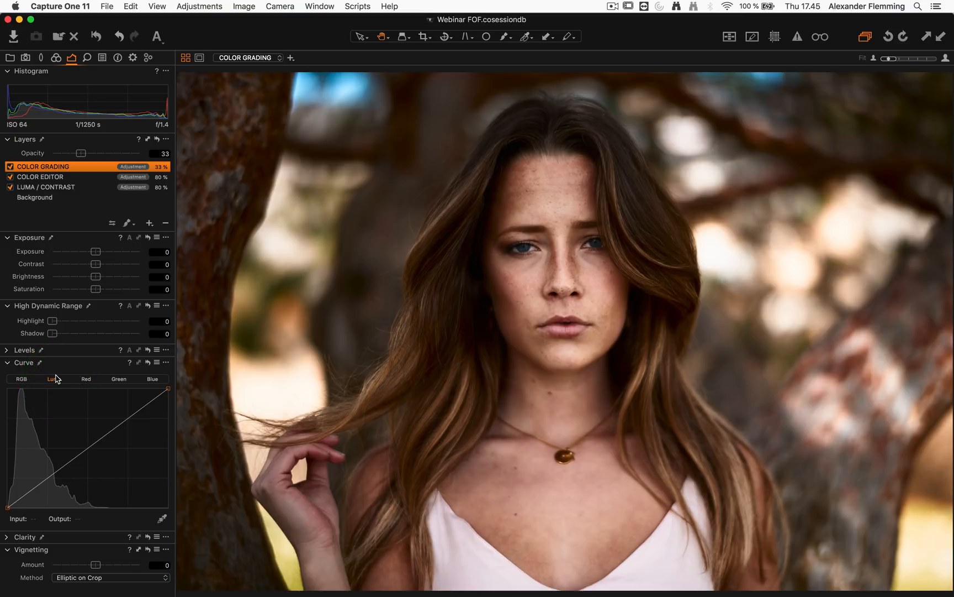
pyautogui.click(22, 379)
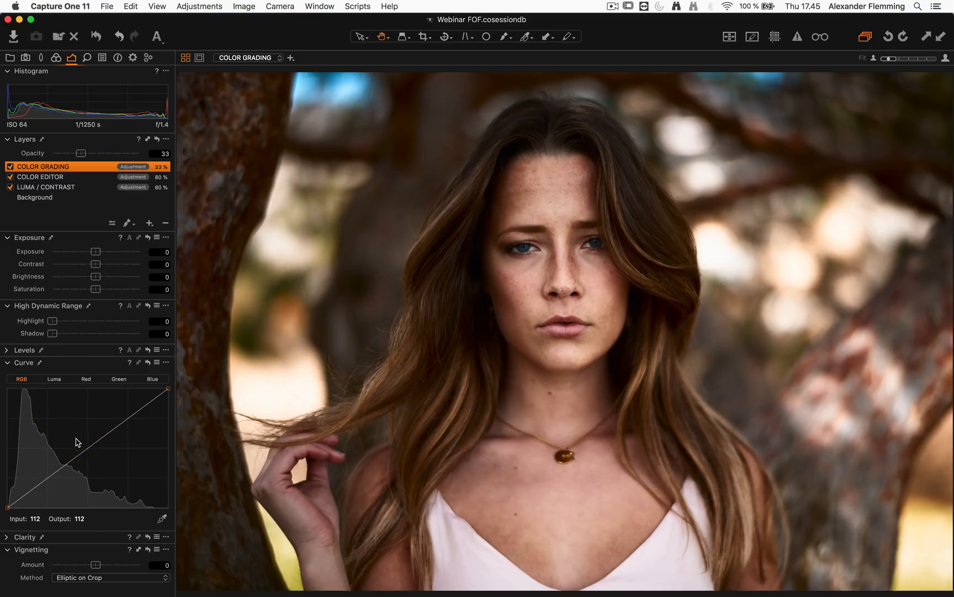
pyautogui.moveTo(84, 449); pyautogui.dragTo(80, 439)
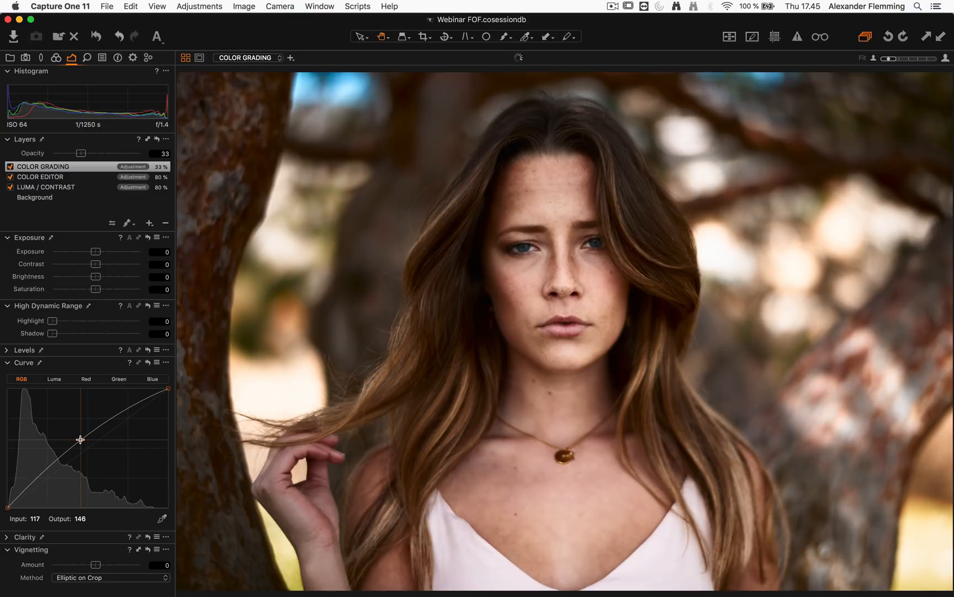
pyautogui.click(32, 486)
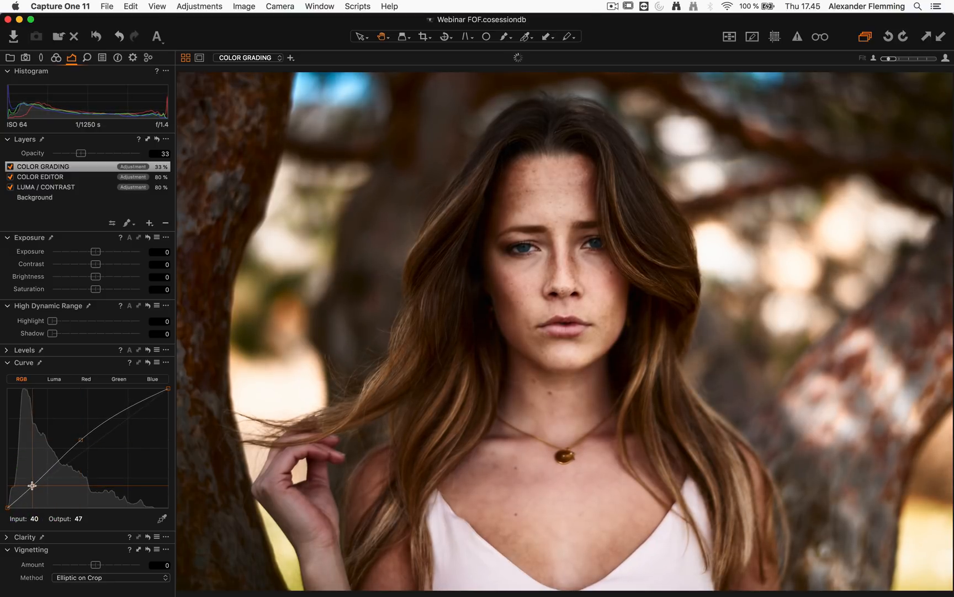
pyautogui.click(135, 410)
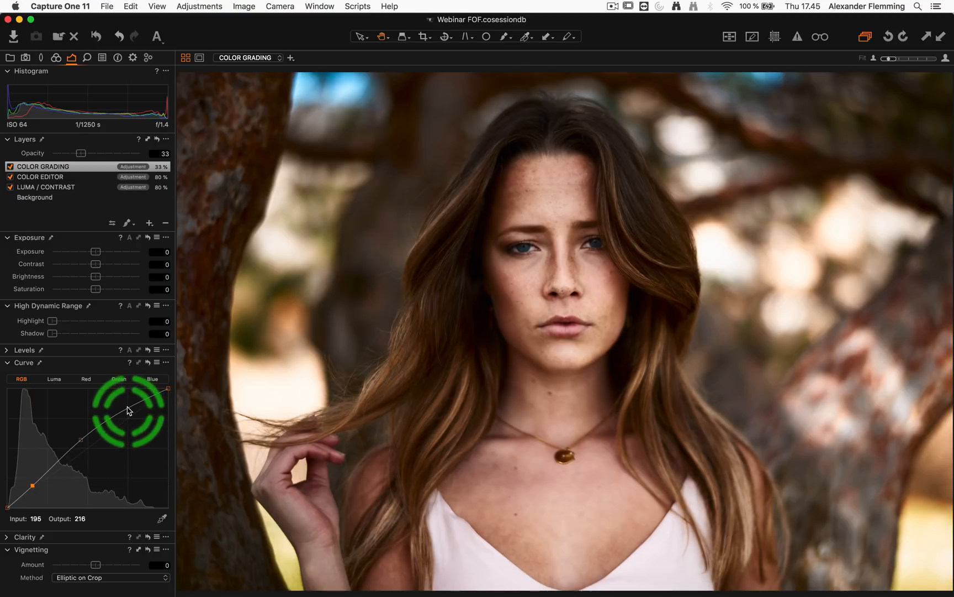
pyautogui.moveTo(126, 408); pyautogui.dragTo(127, 413)
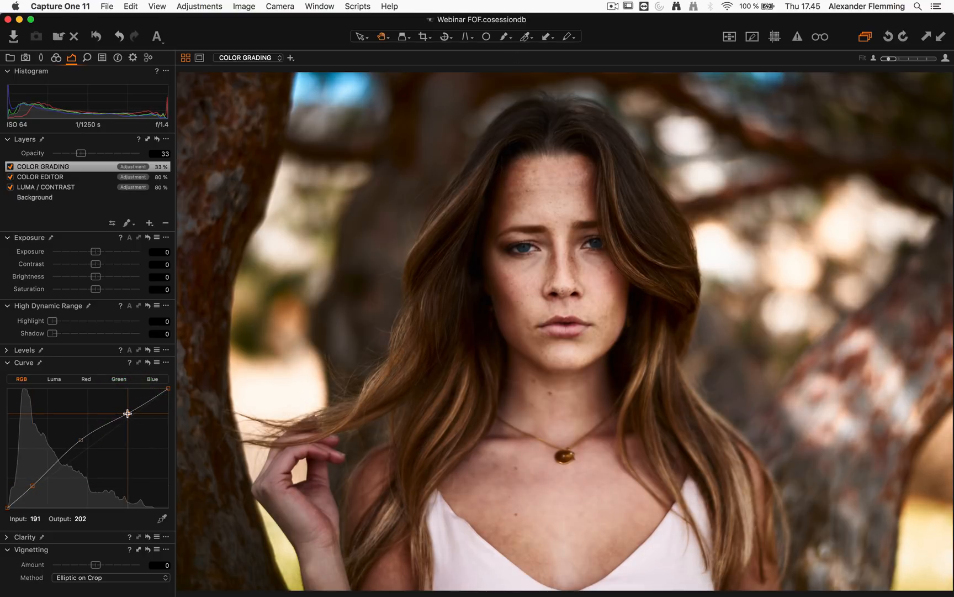
pyautogui.click(128, 414)
# Look through the red, green and blue channel curves of the COLOR GRADING layer, returning to red
pyautogui.click(84, 380)
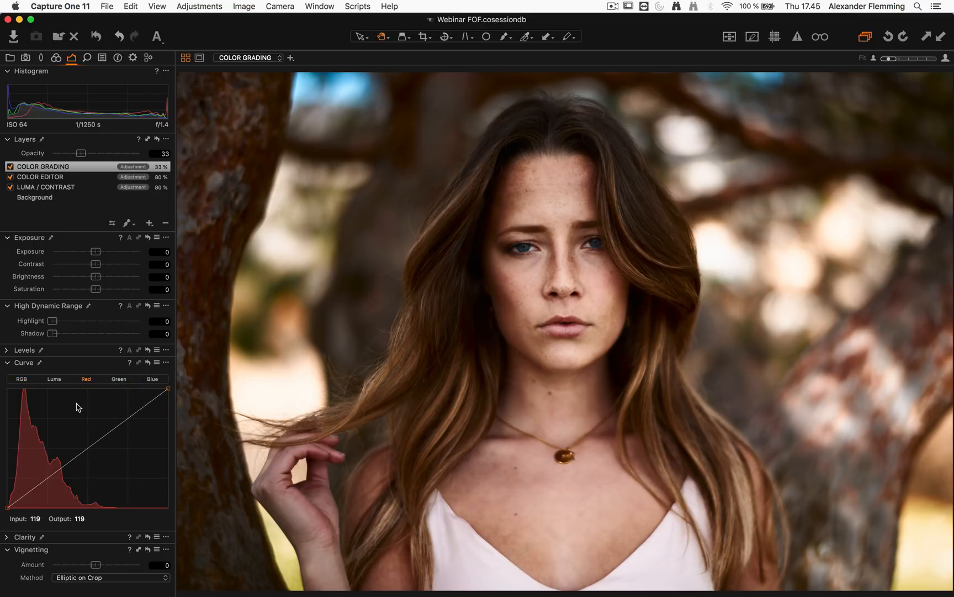
pyautogui.click(114, 380)
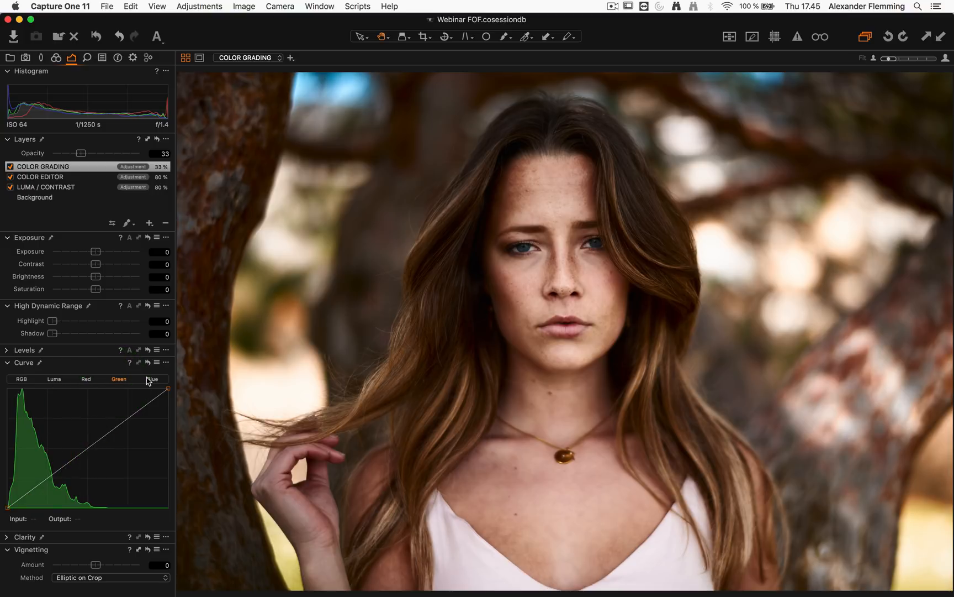
pyautogui.click(152, 379)
pyautogui.click(88, 380)
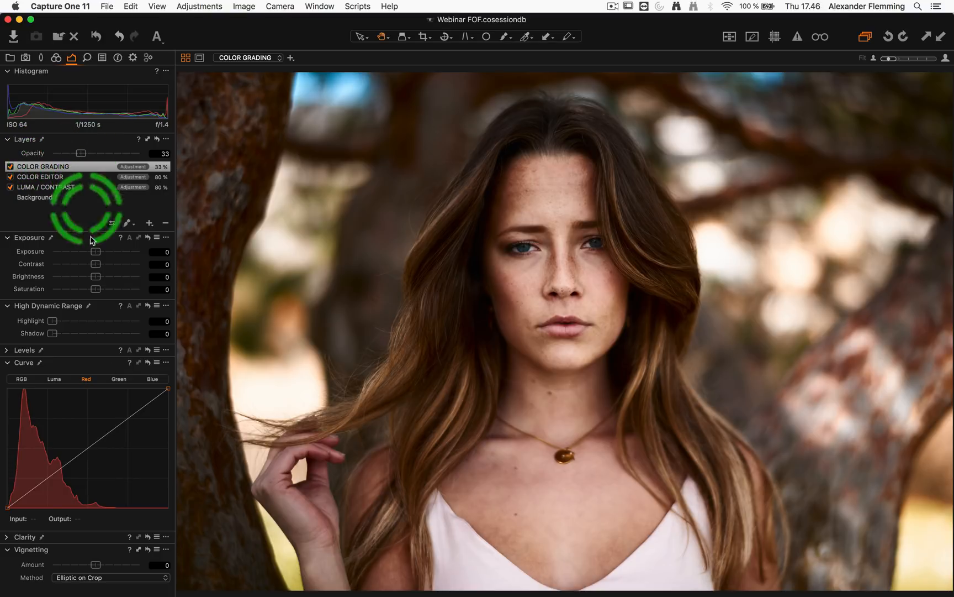
# Shape the COLOR GRADING layer's red curve with a raised shadow point at 46/52 and a lowered highlight point at 186/181
pyautogui.click(42, 486)
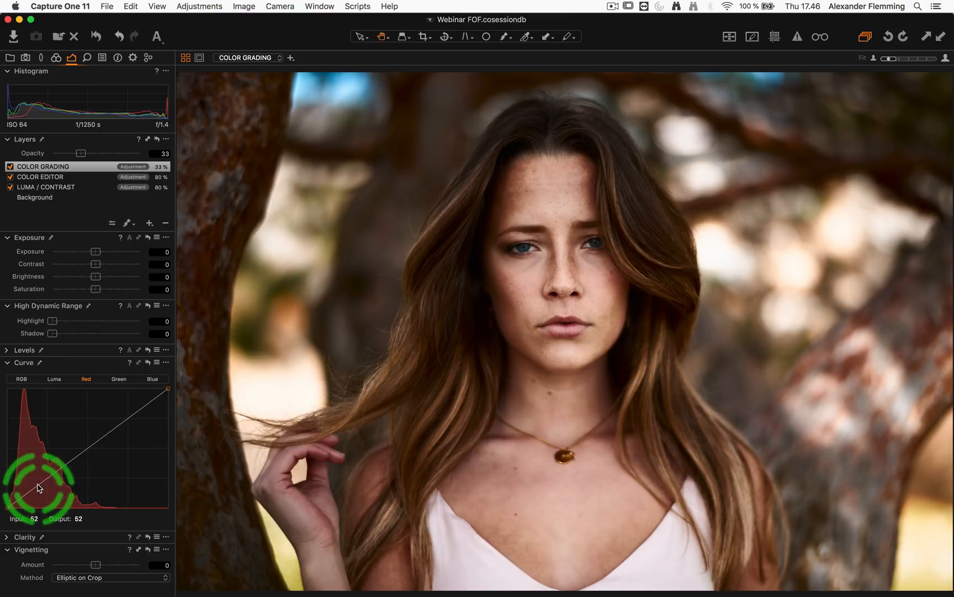
pyautogui.moveTo(37, 485); pyautogui.dragTo(36, 483)
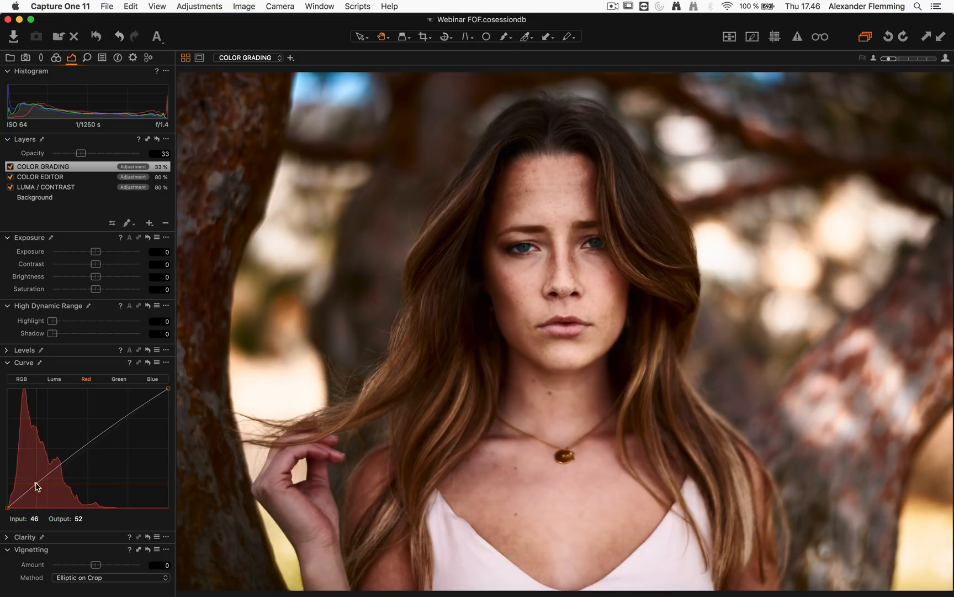
pyautogui.click(35, 483)
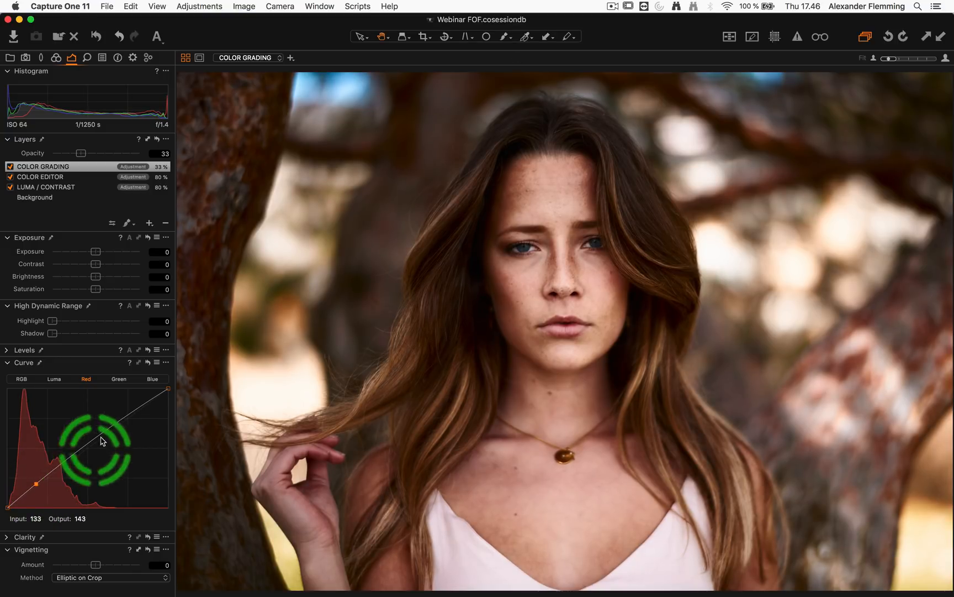
pyautogui.click(125, 420)
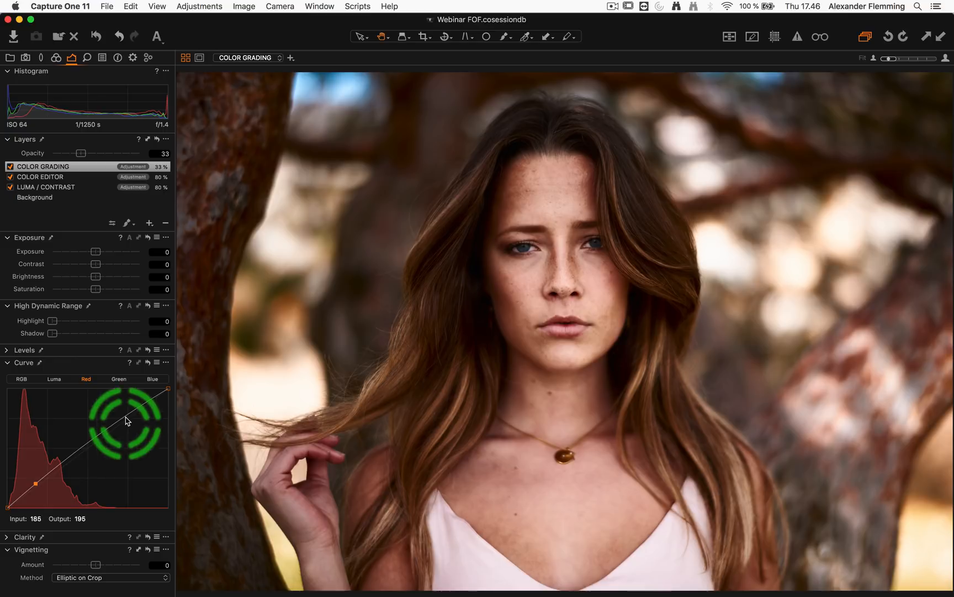
pyautogui.moveTo(124, 421); pyautogui.dragTo(124, 423)
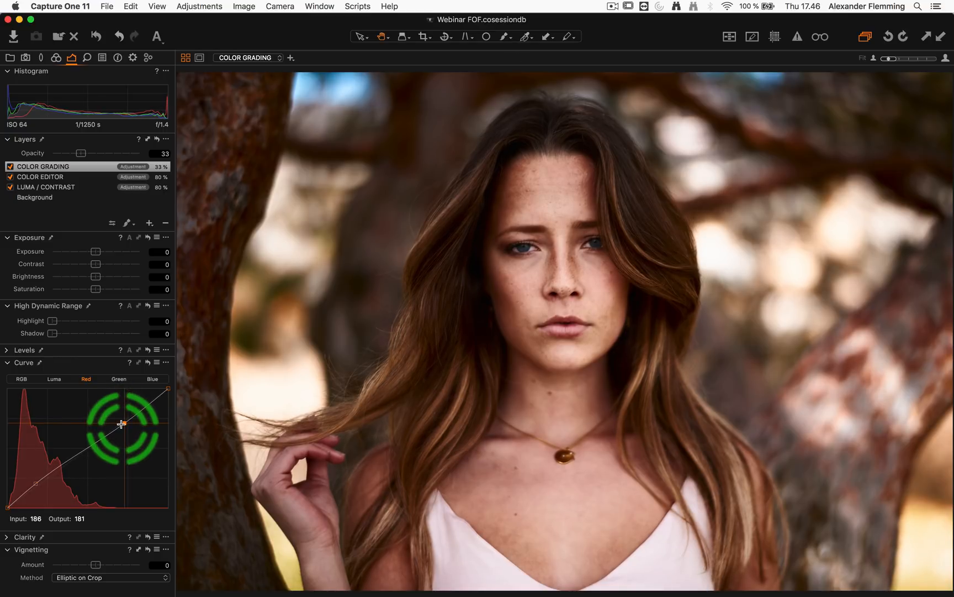
# Lift the midtones of the green channel curve strongly and pull its shadow point down to 33/24
pyautogui.click(119, 380)
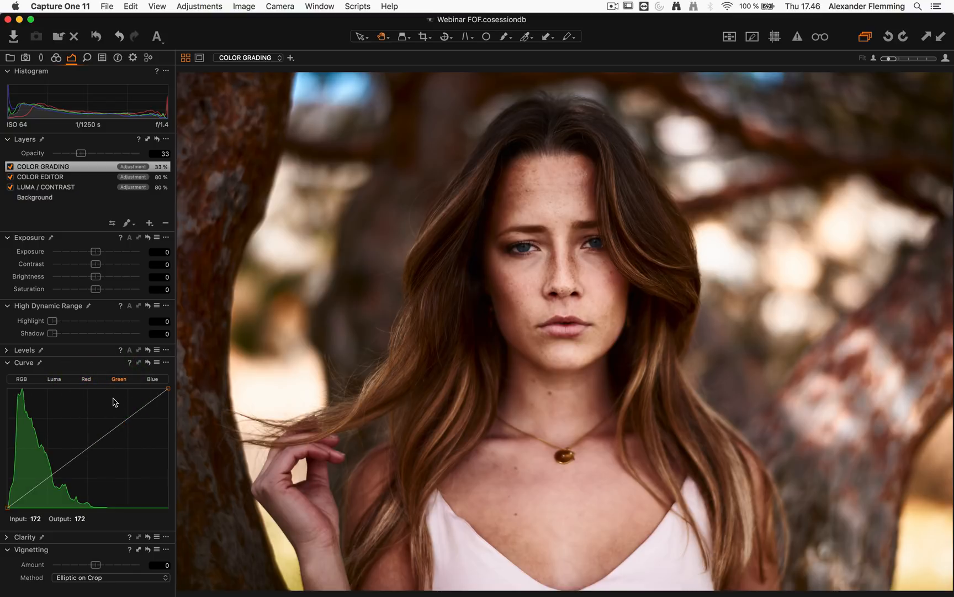
pyautogui.moveTo(115, 430); pyautogui.dragTo(90, 413)
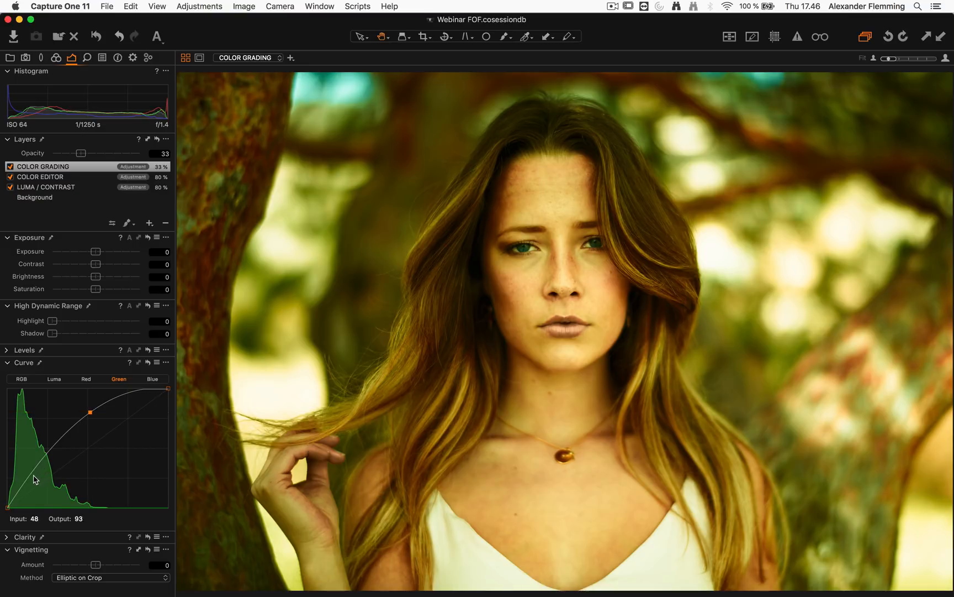
pyautogui.click(28, 496)
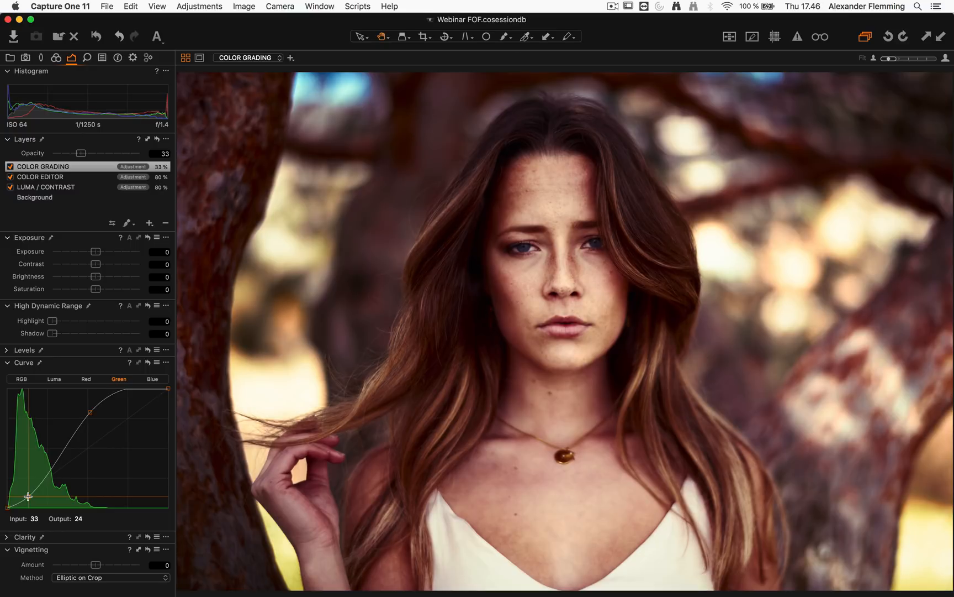
# Lower the upper midtones of the blue channel curve to 160/102 and raise its shadows with a second point
pyautogui.click(151, 379)
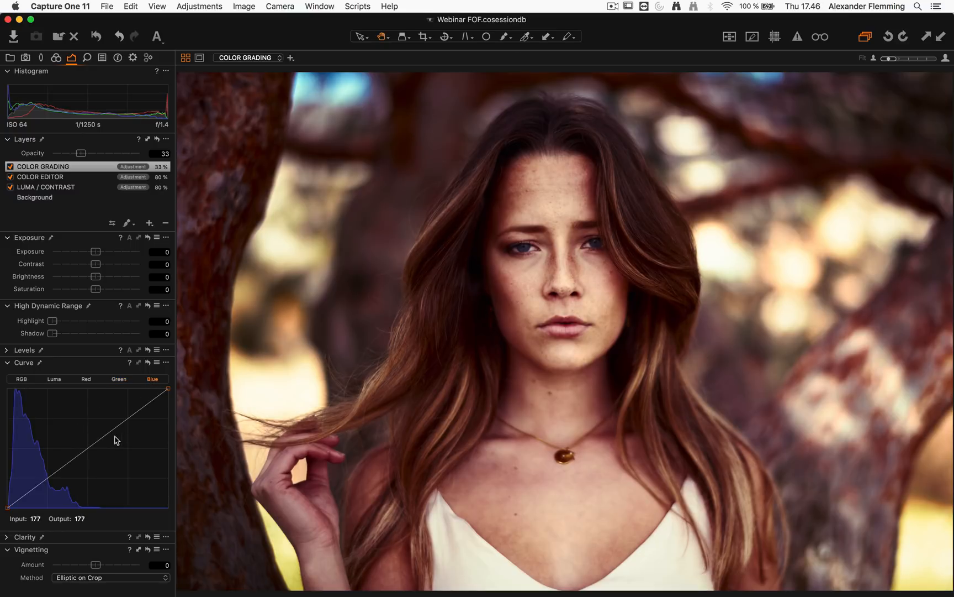
pyautogui.click(113, 434)
pyautogui.moveTo(113, 434); pyautogui.dragTo(107, 459)
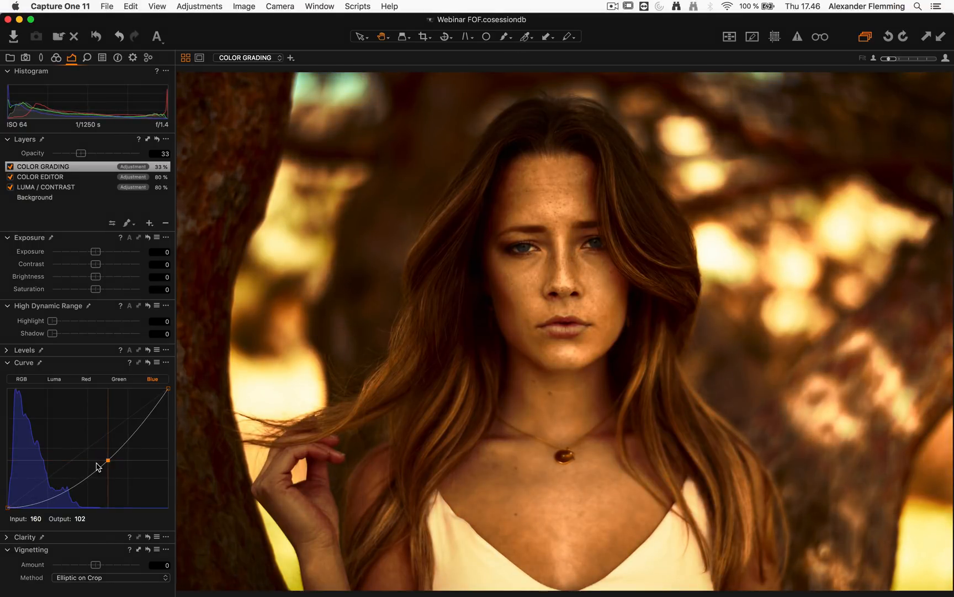
pyautogui.moveTo(44, 497); pyautogui.dragTo(37, 484)
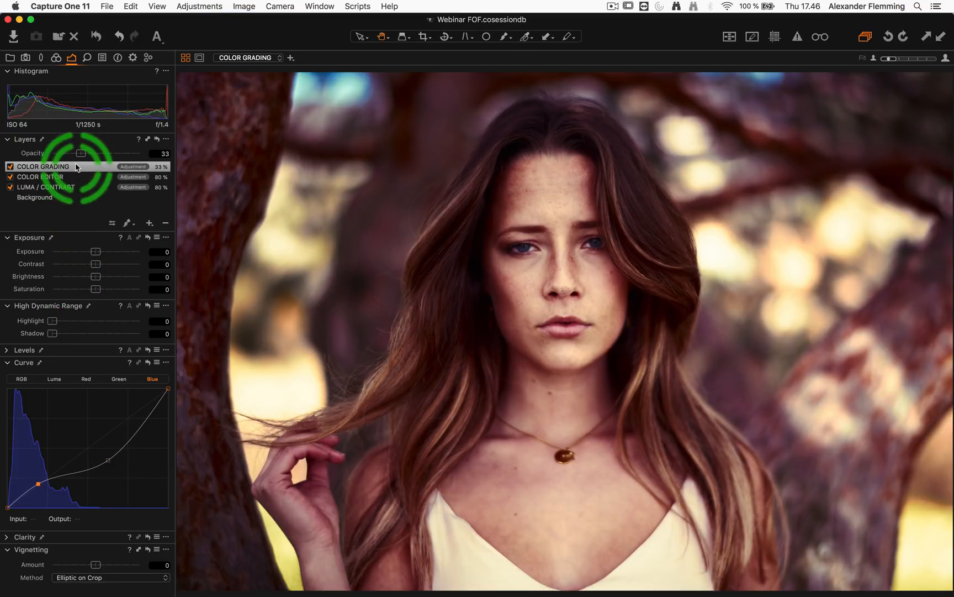
# Set the COLOR GRADING layer's opacity to 10 and the COLOR EDITOR layer's saturation to 12, ending with COLOR GRADING selected
pyautogui.moveTo(76, 158); pyautogui.dragTo(53, 157)
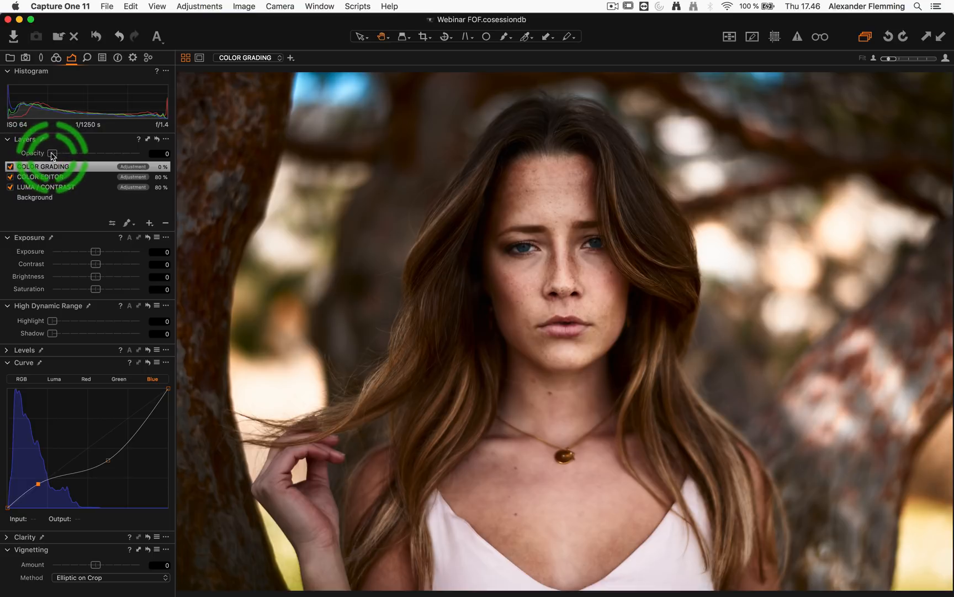
pyautogui.moveTo(52, 153); pyautogui.dragTo(61, 153)
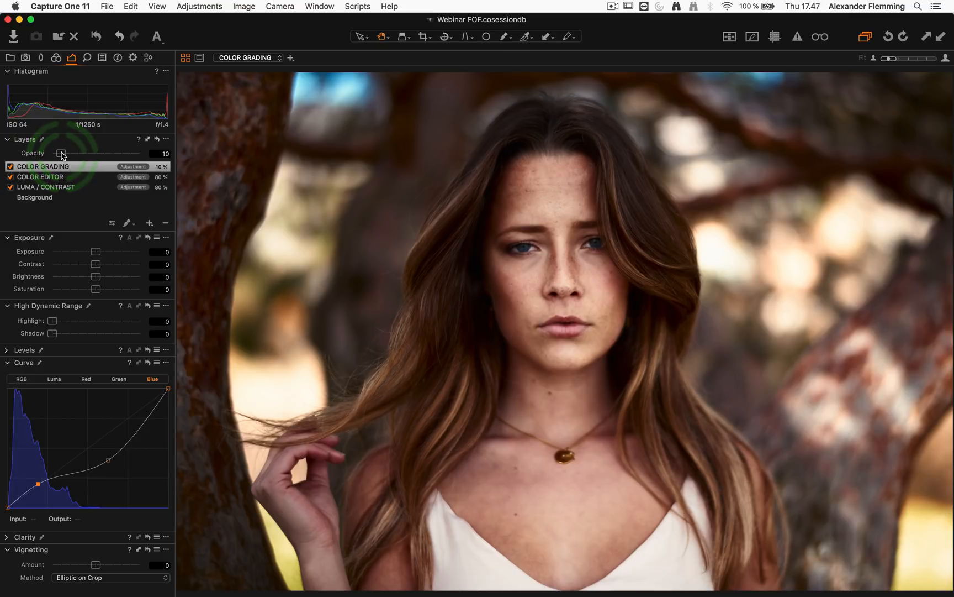
pyautogui.click(48, 178)
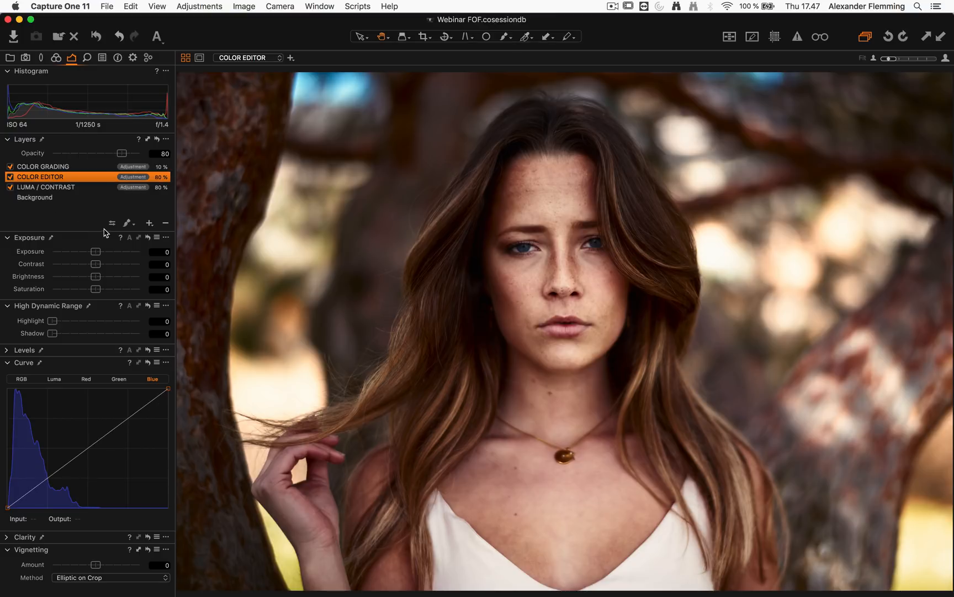
pyautogui.moveTo(96, 291); pyautogui.dragTo(102, 293)
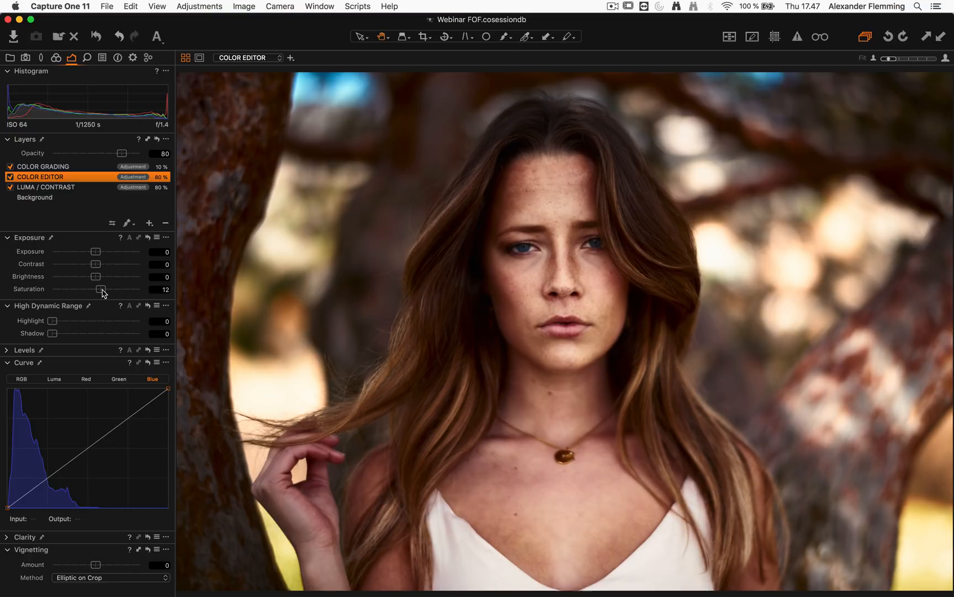
pyautogui.click(61, 167)
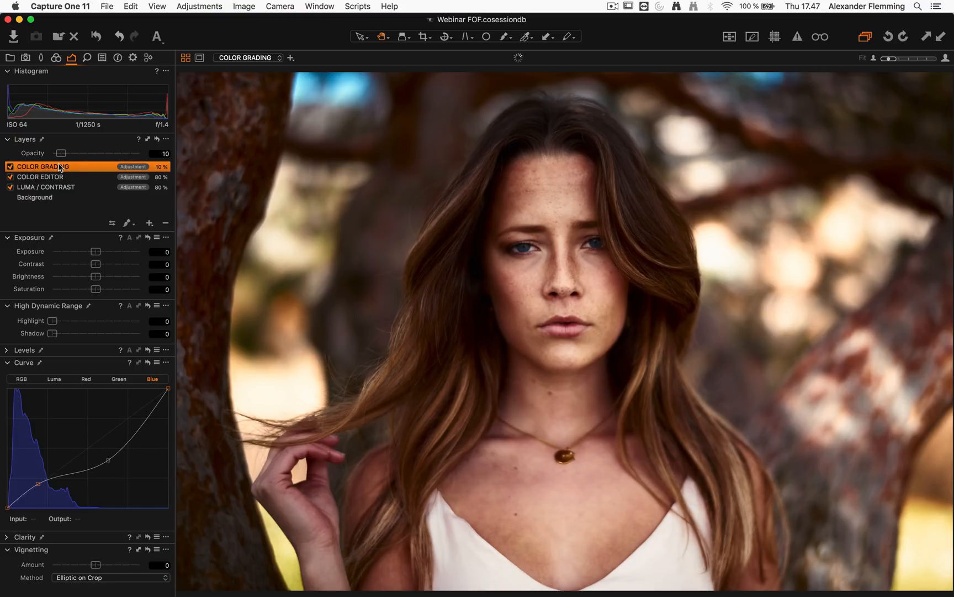
# Add a new heal layer for retouching the face at 100% view
pyautogui.scroll(3, 549, 277)
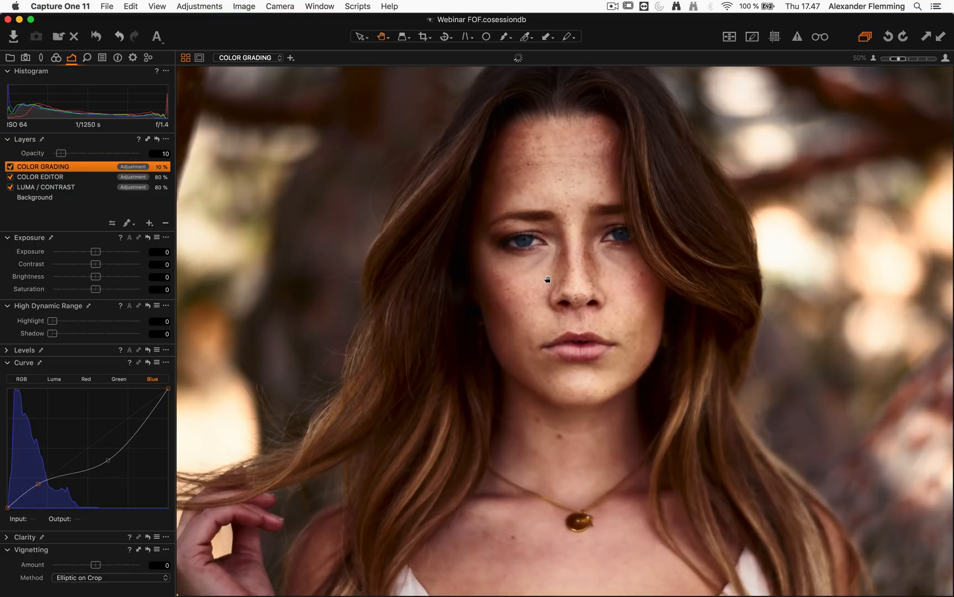
pyautogui.moveTo(548, 279); pyautogui.dragTo(519, 285)
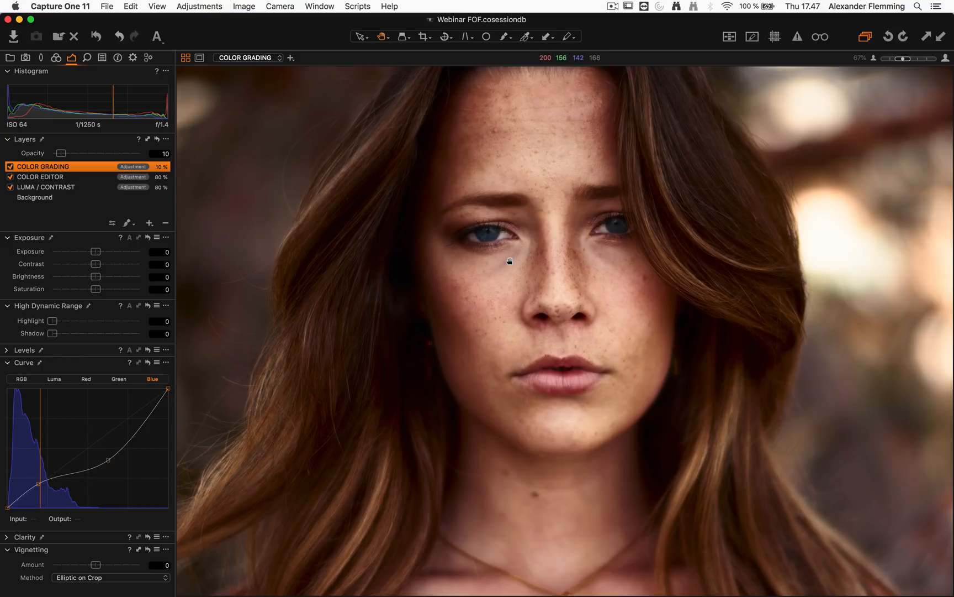
pyautogui.scroll(1, 532, 269)
pyautogui.moveTo(531, 269); pyautogui.dragTo(501, 264)
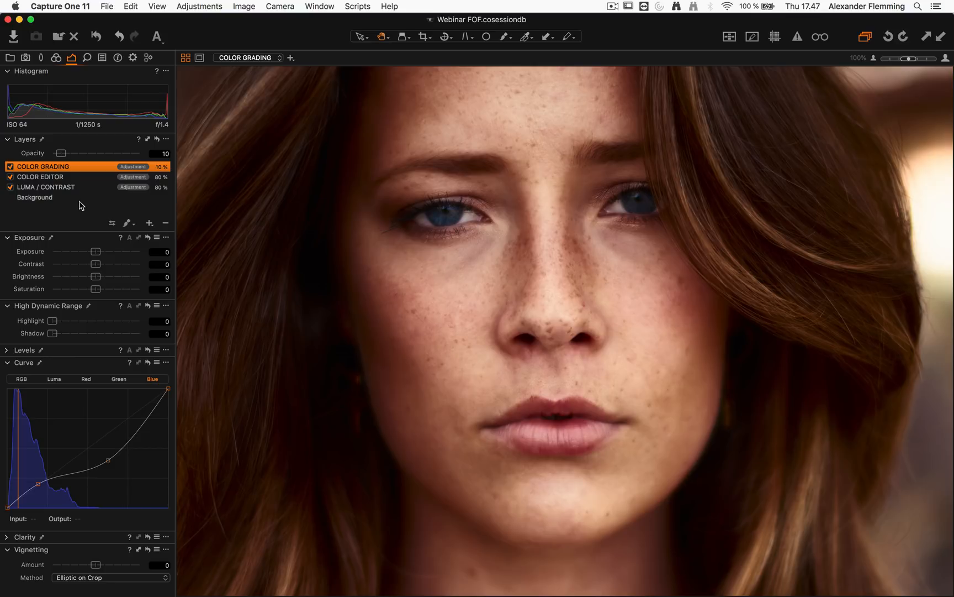
pyautogui.click(149, 223)
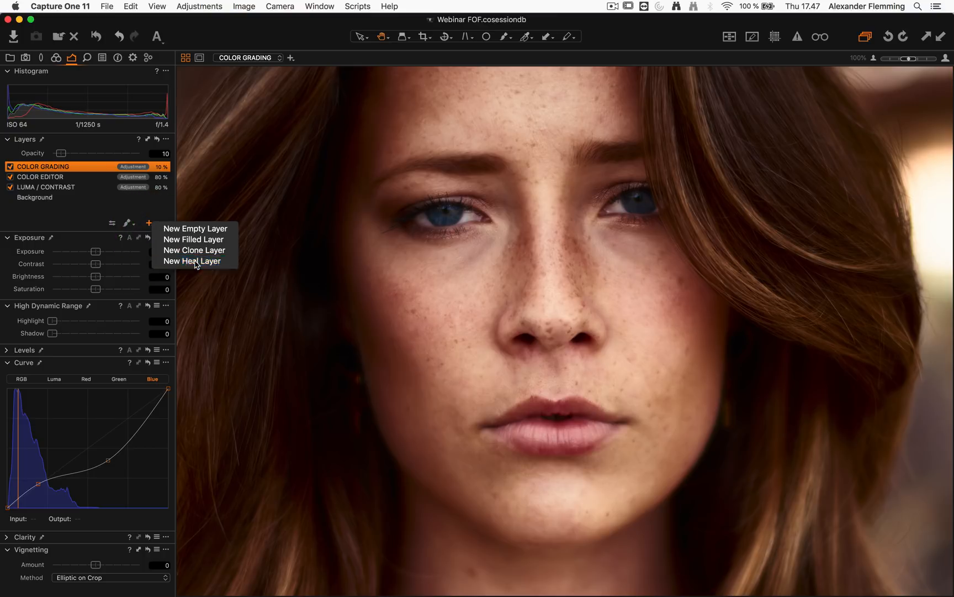
pyautogui.click(196, 262)
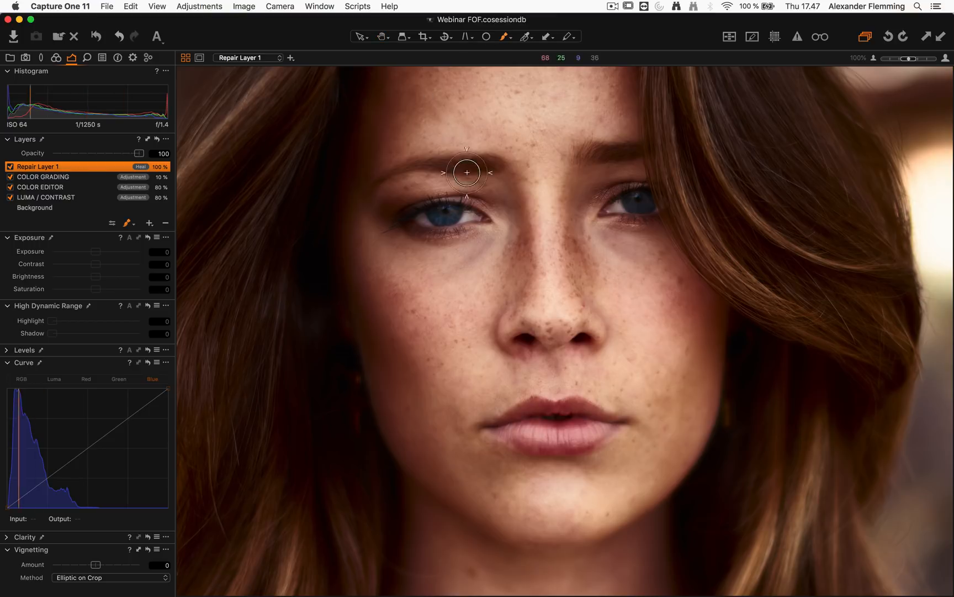
# Heal the skin under both eyes with a small brush sampled from the cheek, and move the sample point closer to the nose
pyautogui.rightClick(464, 303)
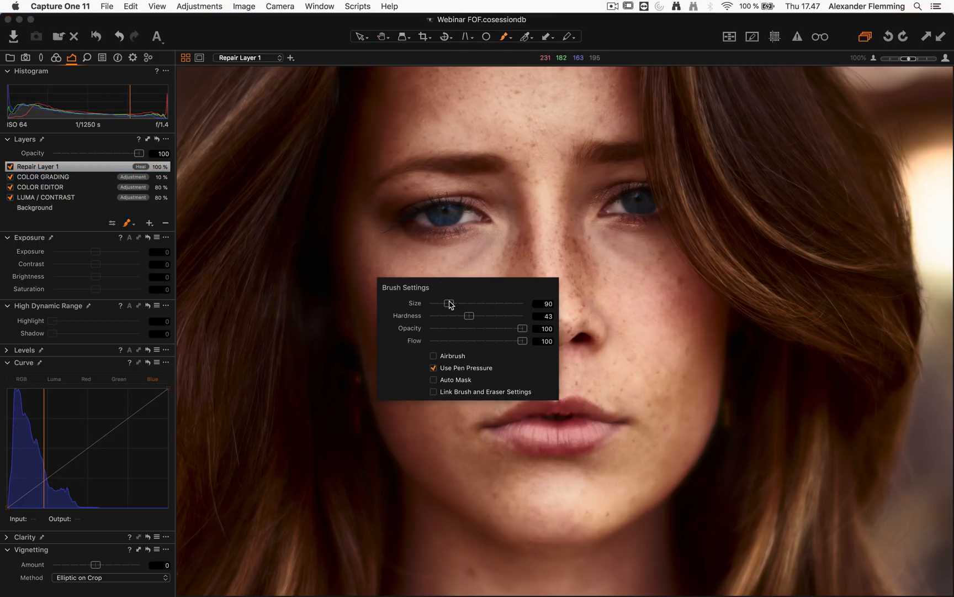
pyautogui.moveTo(450, 303); pyautogui.dragTo(449, 303)
pyautogui.click(462, 262)
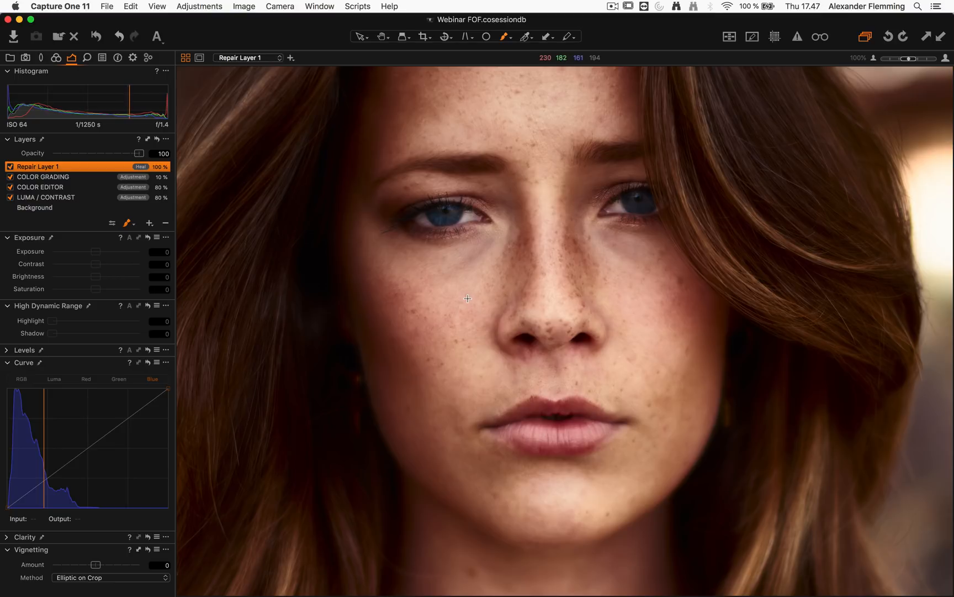
pyautogui.keyDown('alt'); pyautogui.click(468, 299); pyautogui.keyUp('alt')
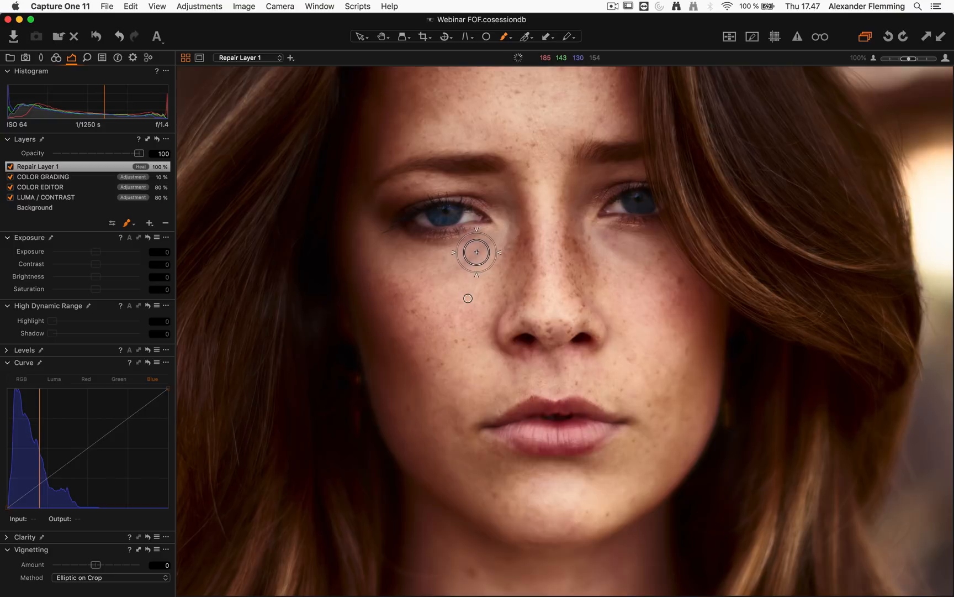
pyautogui.moveTo(476, 252); pyautogui.dragTo(423, 270)
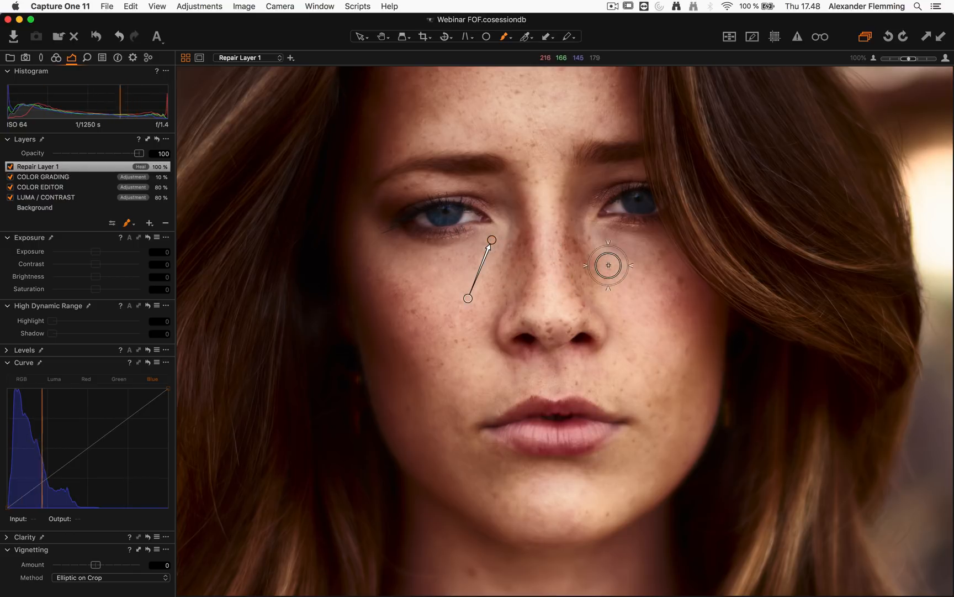
pyautogui.moveTo(603, 238)
pyautogui.mouseDown()
pyautogui.moveTo(657, 262)
pyautogui.moveTo(623, 244)
pyautogui.moveTo(648, 251)
pyautogui.moveTo(646, 272)
pyautogui.mouseUp()
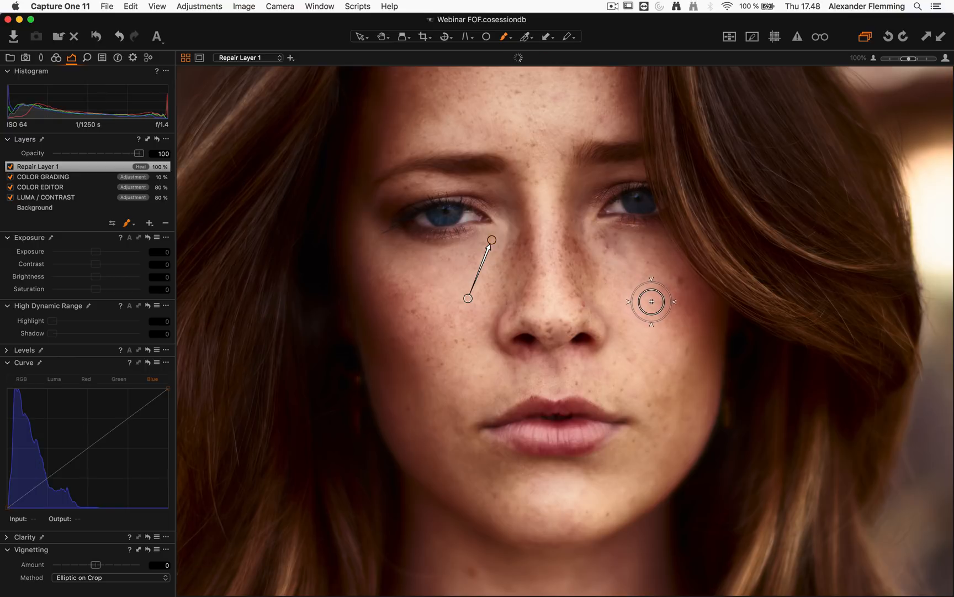
pyautogui.moveTo(468, 299)
pyautogui.mouseDown()
pyautogui.moveTo(455, 296)
pyautogui.moveTo(464, 303)
pyautogui.moveTo(483, 286)
pyautogui.mouseUp()
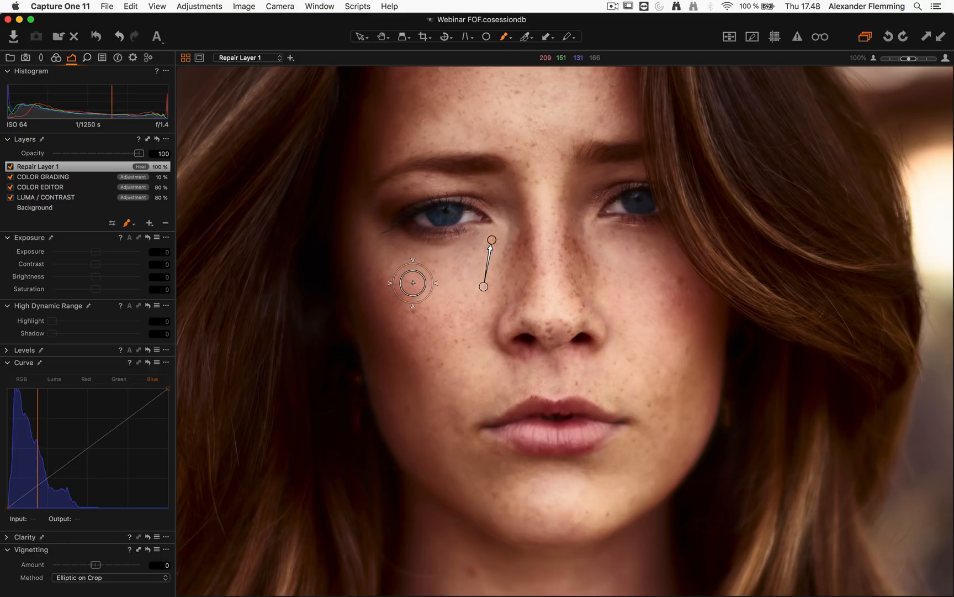
# Compare the face with the heal layer at zero opacity, and set the layer's opacity to 57
pyautogui.press('h')
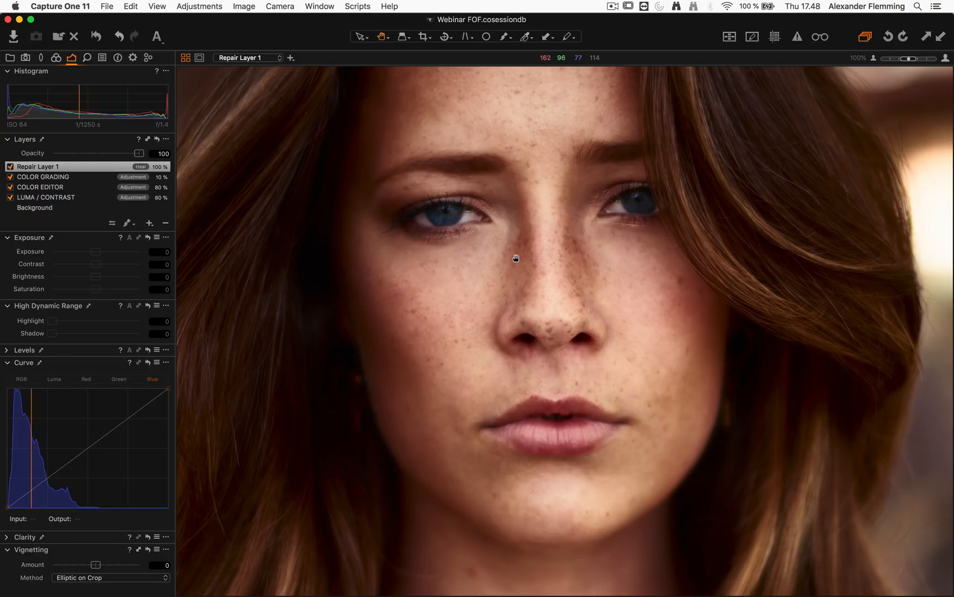
pyautogui.scroll(-2, 516, 258)
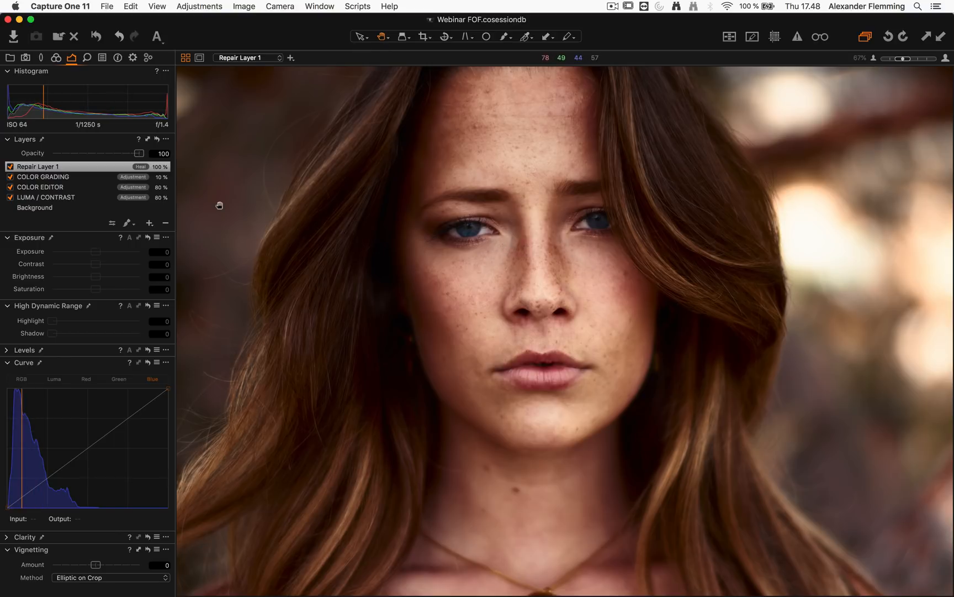
pyautogui.click(125, 170)
pyautogui.moveTo(140, 154); pyautogui.dragTo(52, 155)
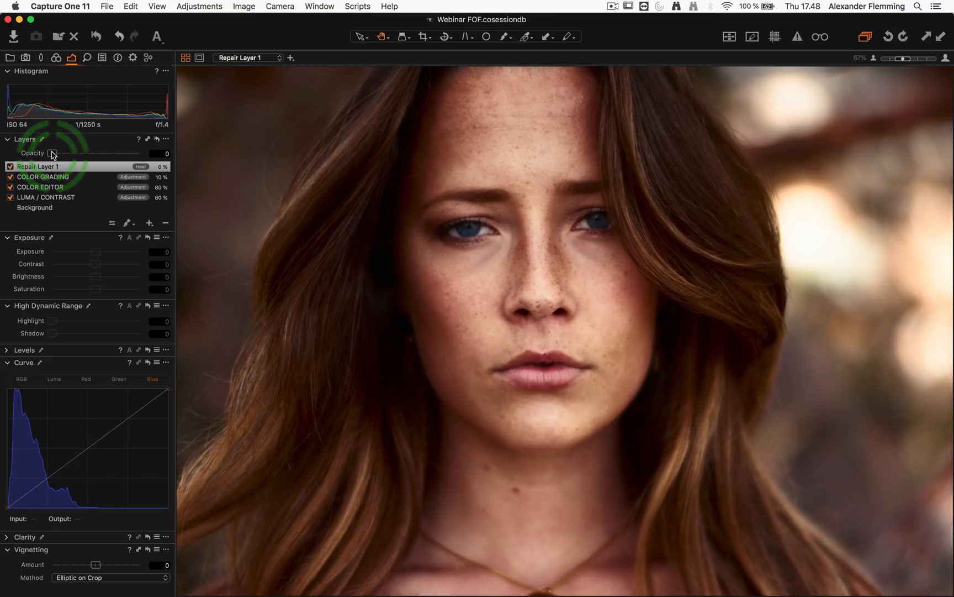
pyautogui.click(53, 155)
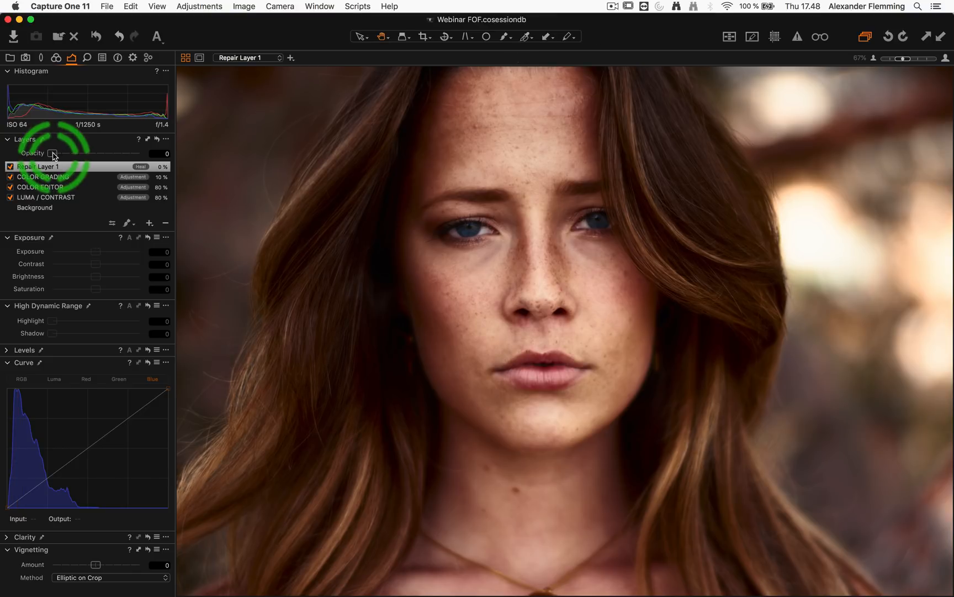
pyautogui.moveTo(60, 156); pyautogui.dragTo(99, 157)
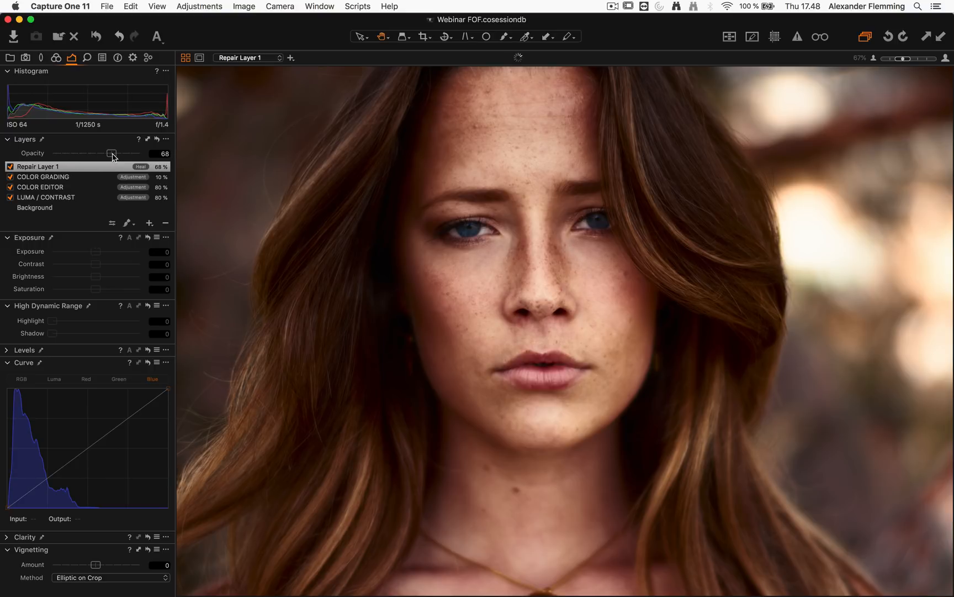
pyautogui.moveTo(105, 157); pyautogui.dragTo(102, 156)
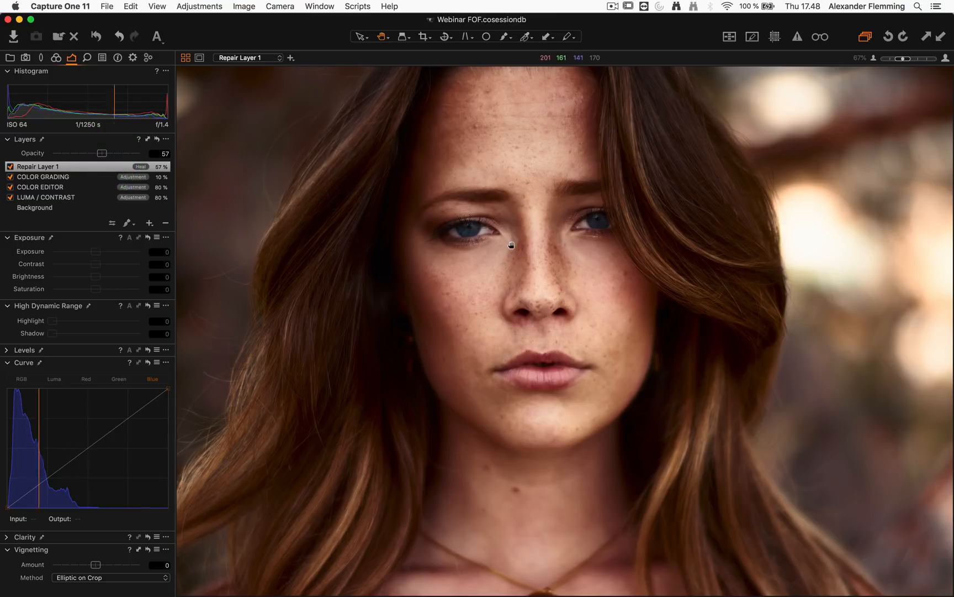
# Rename the heal layer to EYE FIX
pyautogui.click(48, 167)
pyautogui.doubleClick(42, 167)
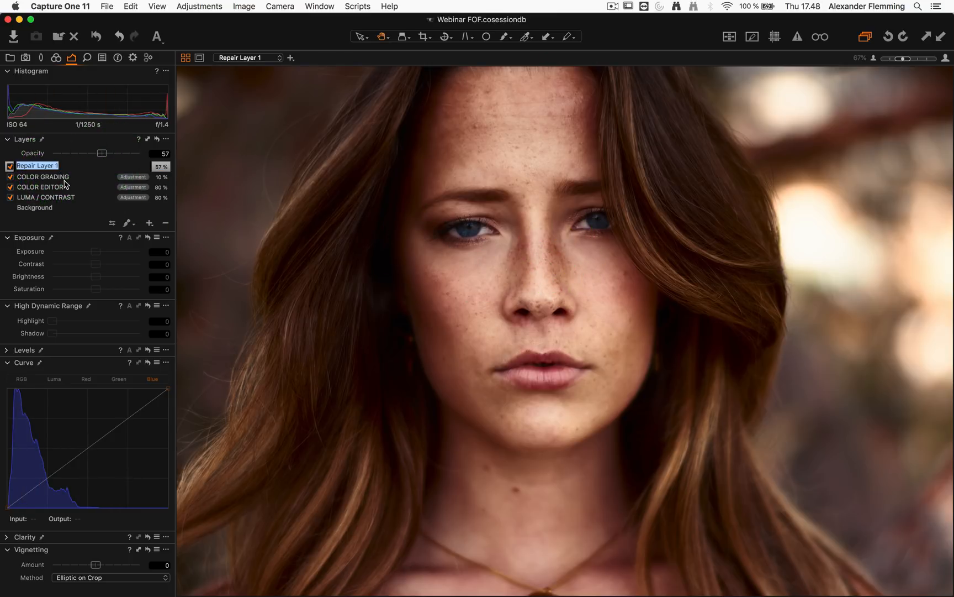
pyautogui.write('EYE FIX')
pyautogui.press('Return')
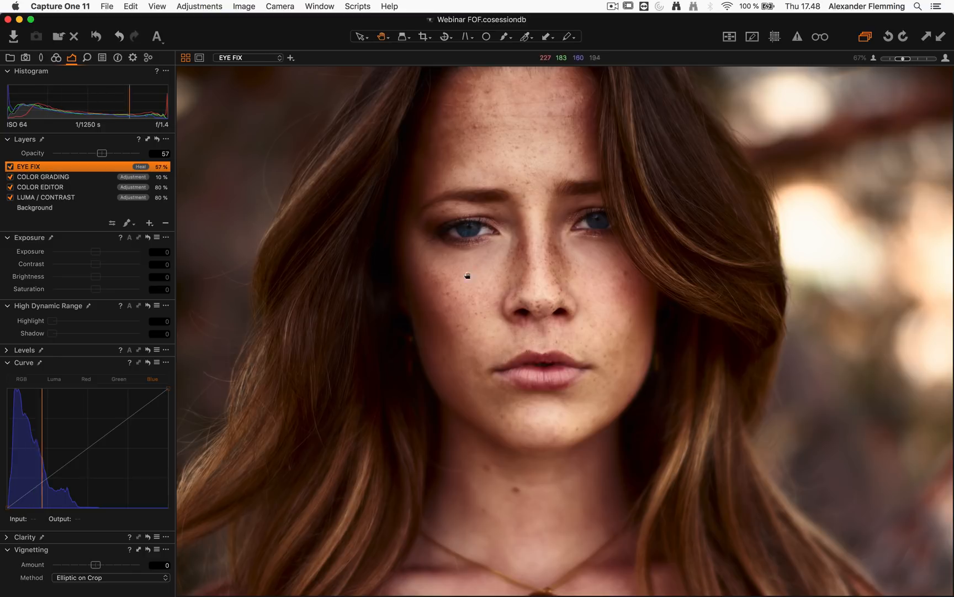
# Examine the healed under-eye skin and the rest of the face up close and in the full image
pyautogui.scroll(-1, 447, 278)
pyautogui.moveTo(447, 310); pyautogui.dragTo(481, 237)
pyautogui.scroll(1, 529, 283)
pyautogui.scroll(1, 482, 213)
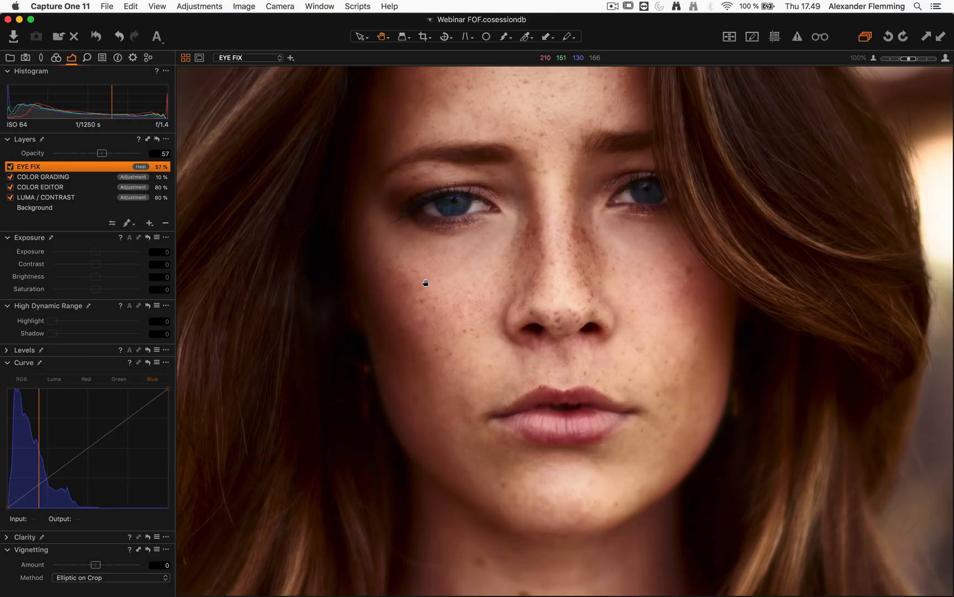
pyautogui.scroll(-1, 426, 283)
pyautogui.moveTo(426, 282); pyautogui.dragTo(463, 260)
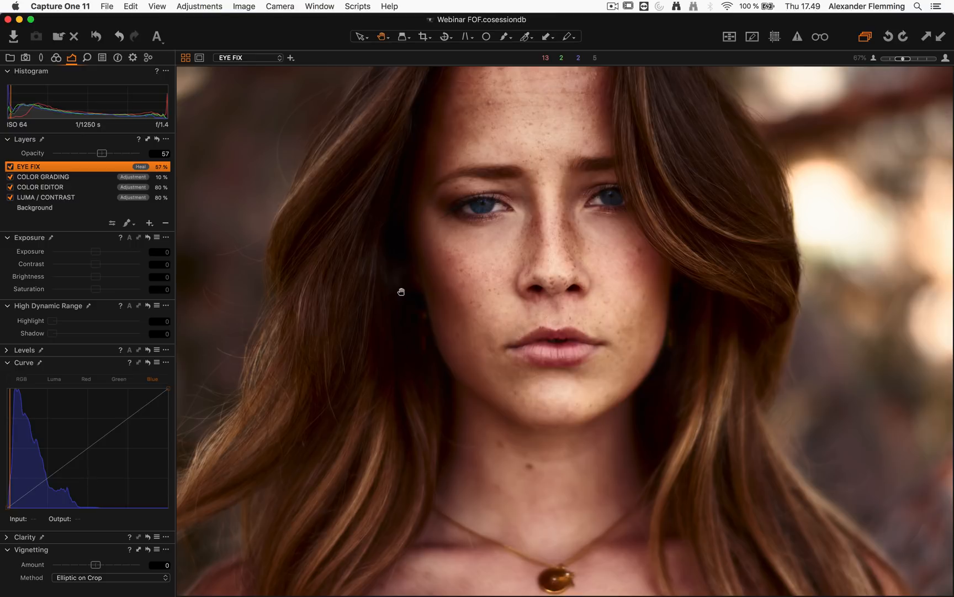
pyautogui.moveTo(367, 301); pyautogui.dragTo(353, 283)
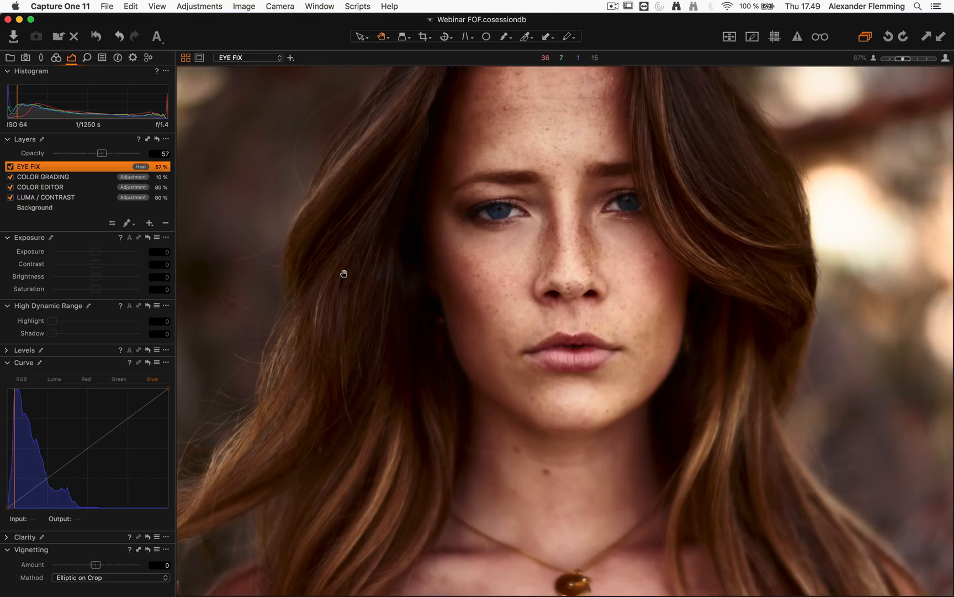
pyautogui.moveTo(365, 281); pyautogui.dragTo(387, 274)
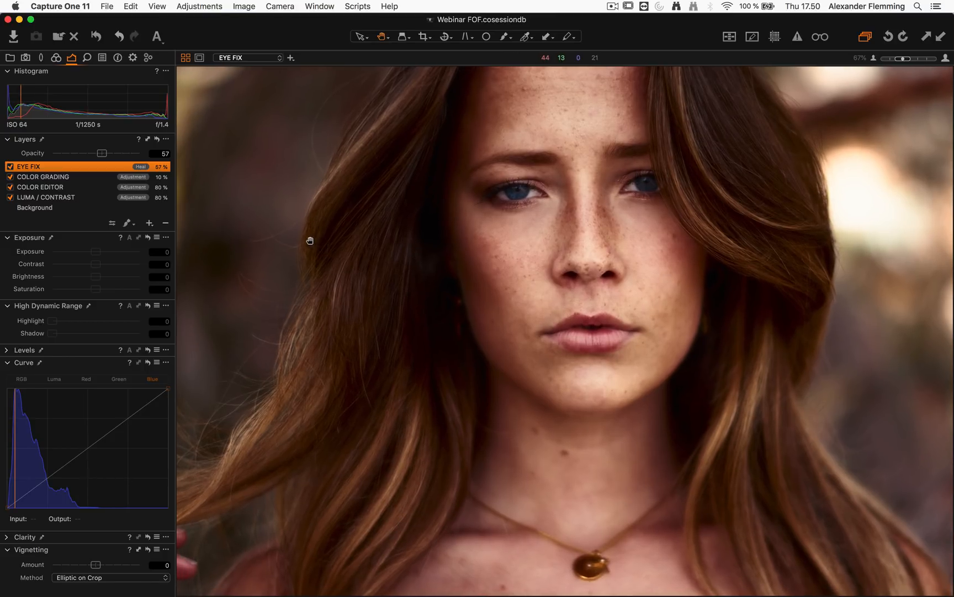
pyautogui.moveTo(318, 247); pyautogui.dragTo(306, 266)
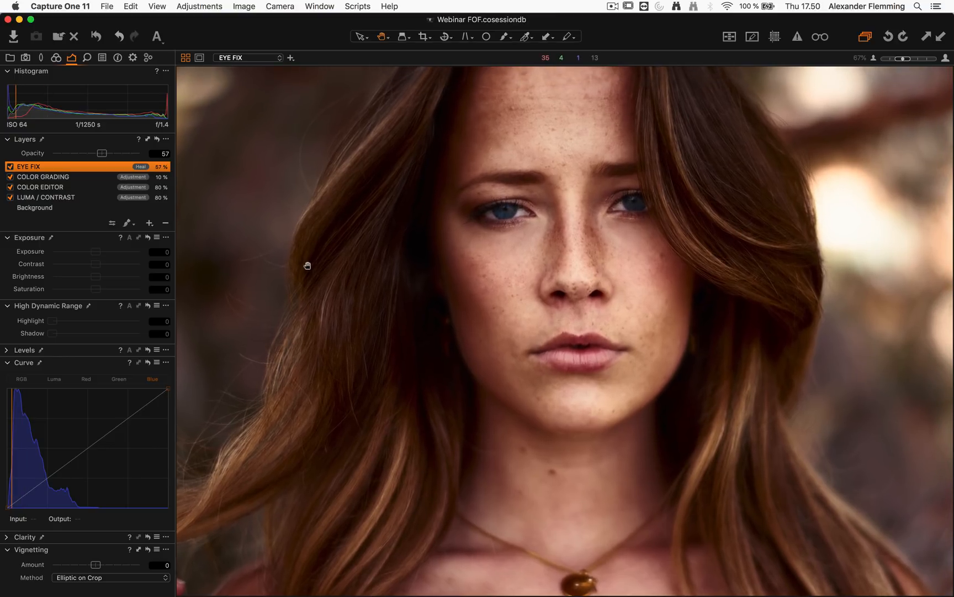
pyautogui.doubleClick(381, 255)
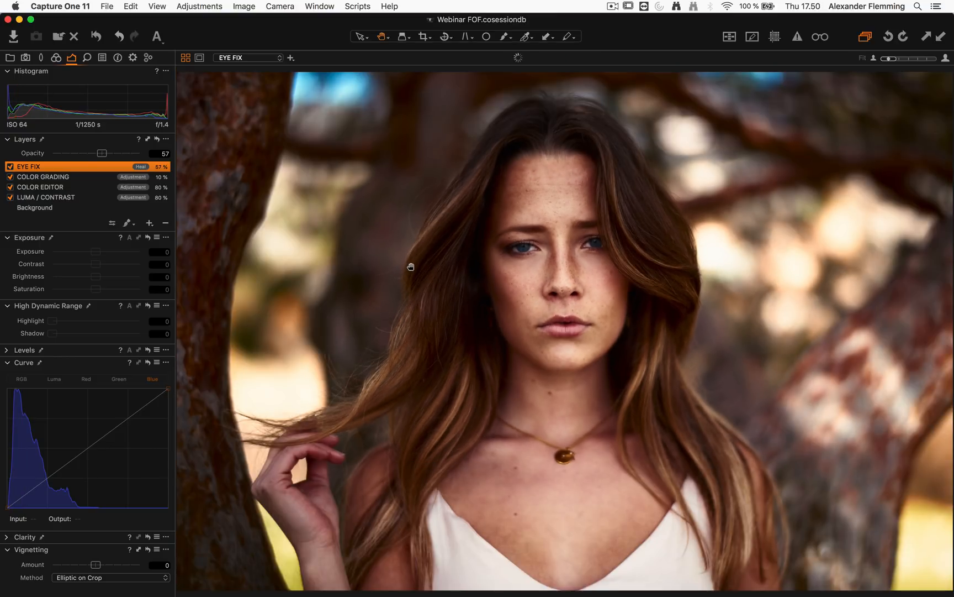
pyautogui.doubleClick(473, 269)
pyautogui.moveTo(473, 266); pyautogui.dragTo(432, 267)
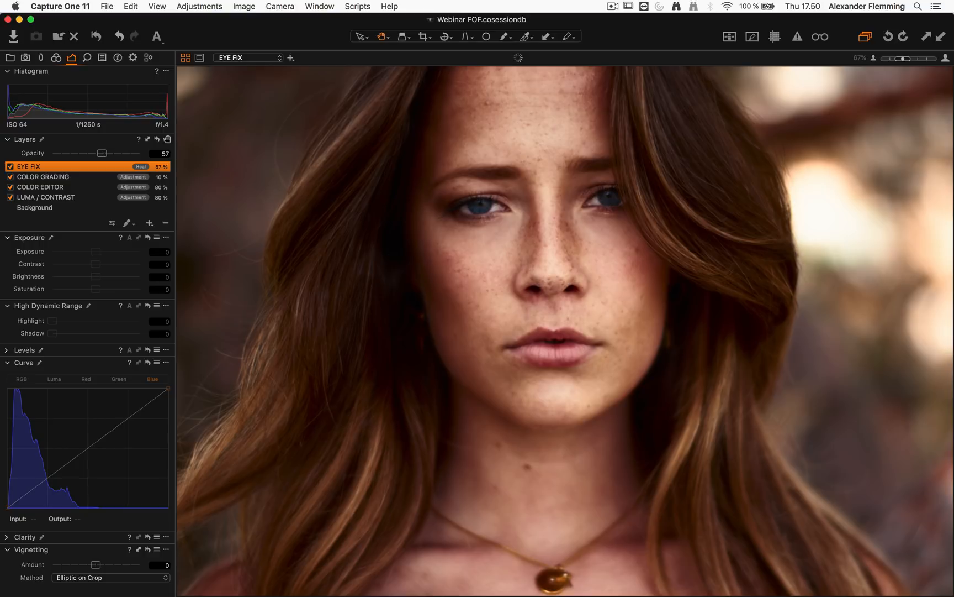
# Try the Auto base characteristics curve on the portrait, and return it to Linear Response
pyautogui.click(81, 81)
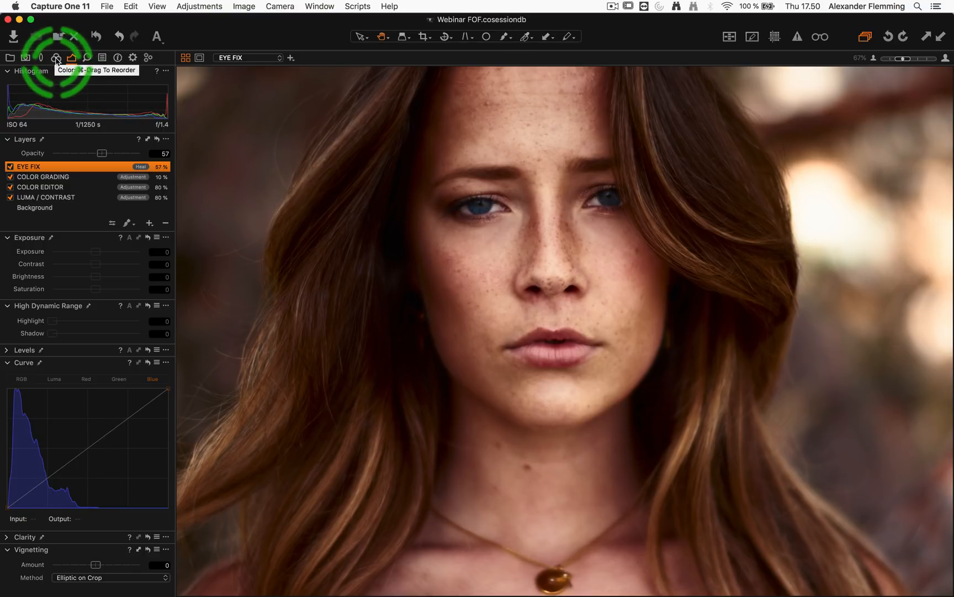
pyautogui.click(56, 59)
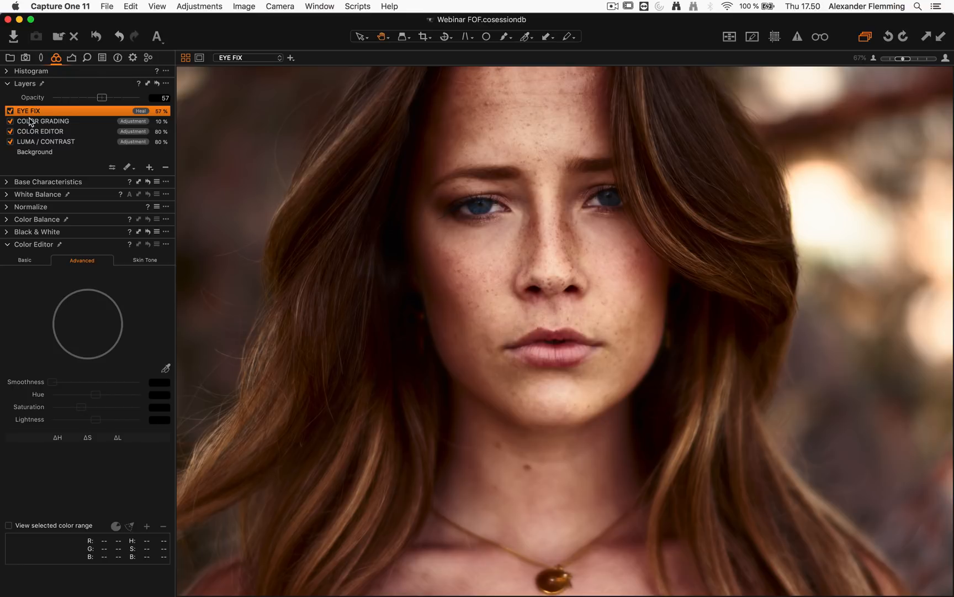
pyautogui.click(28, 183)
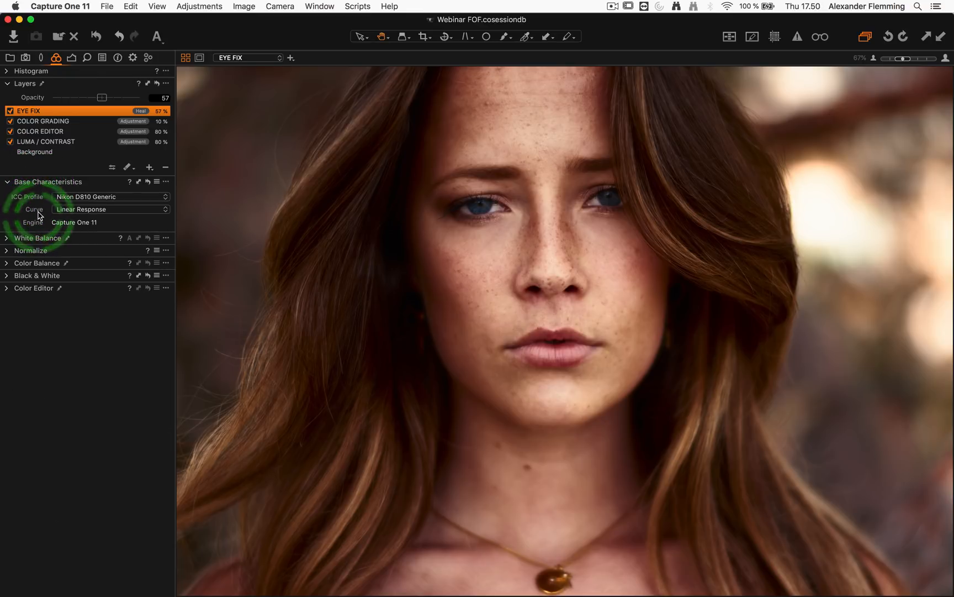
pyautogui.click(80, 209)
pyautogui.click(111, 203)
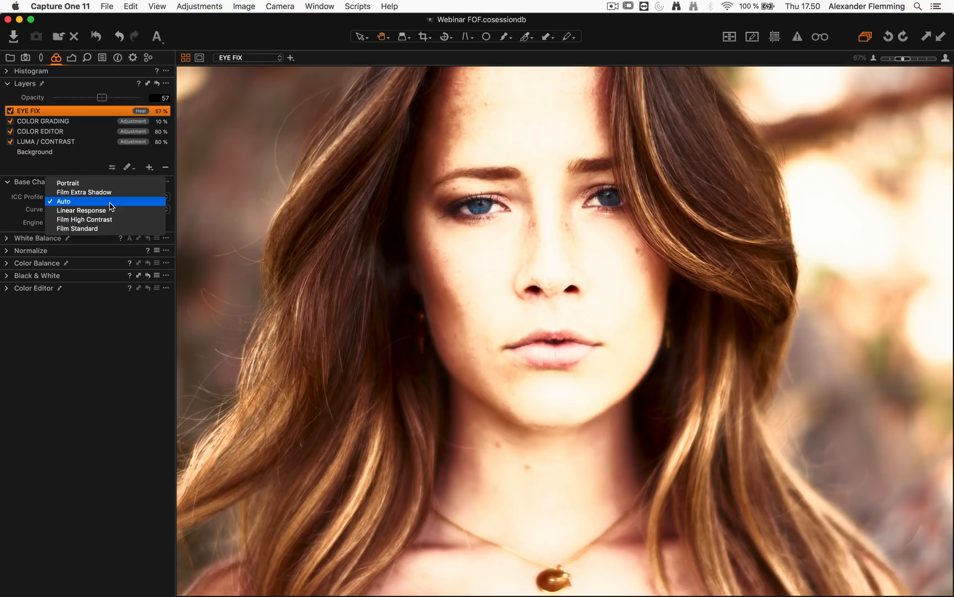
pyautogui.click(110, 211)
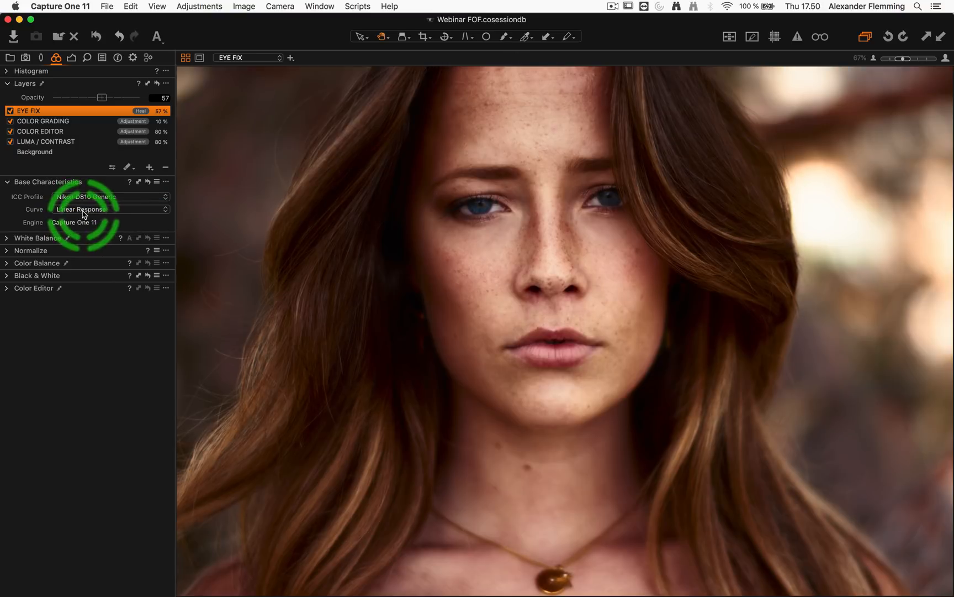
pyautogui.click(8, 182)
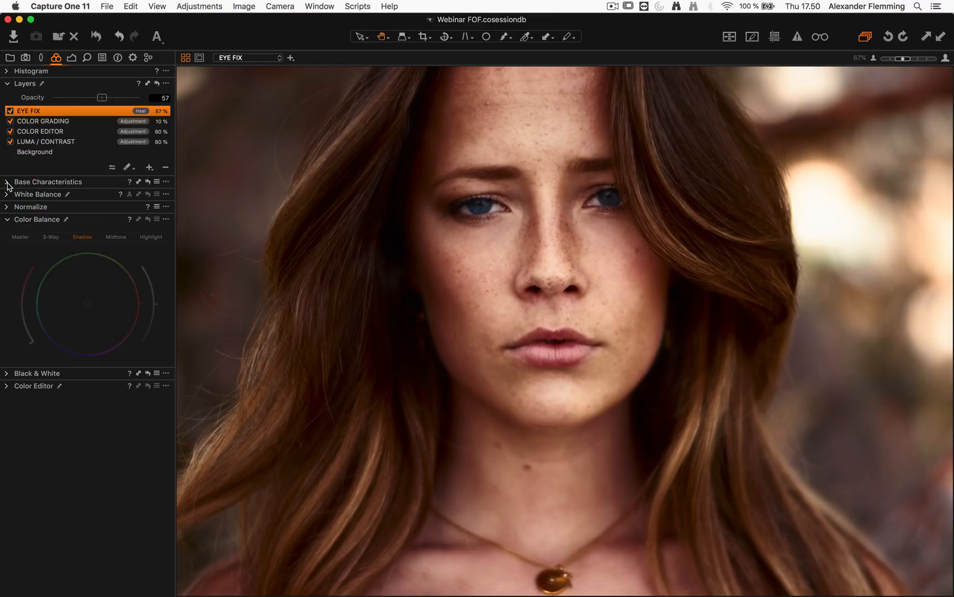
# Switch the exposure curve to the RGB channel, and add a new adjustment layer named EYE POP
pyautogui.click(71, 57)
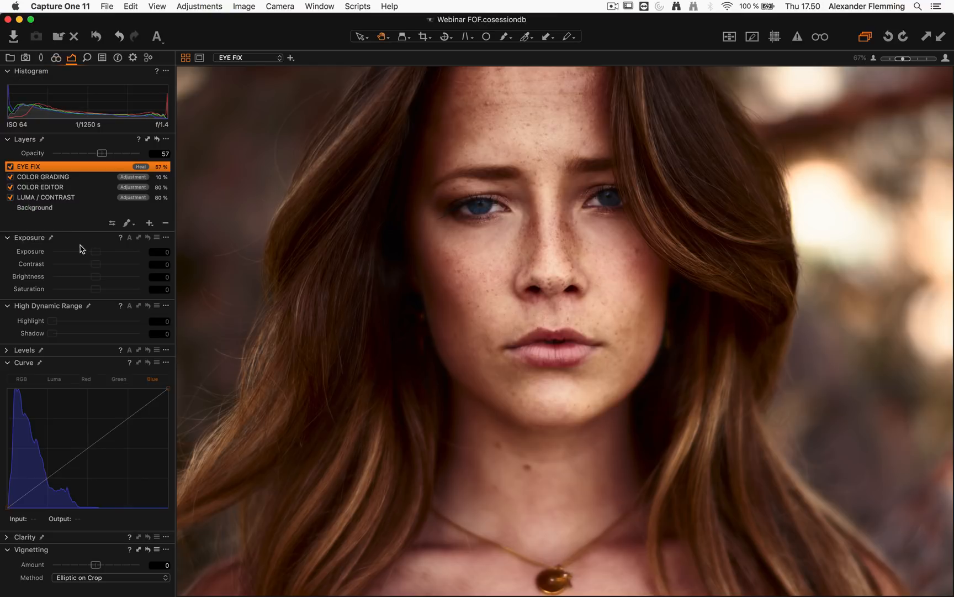
pyautogui.click(21, 378)
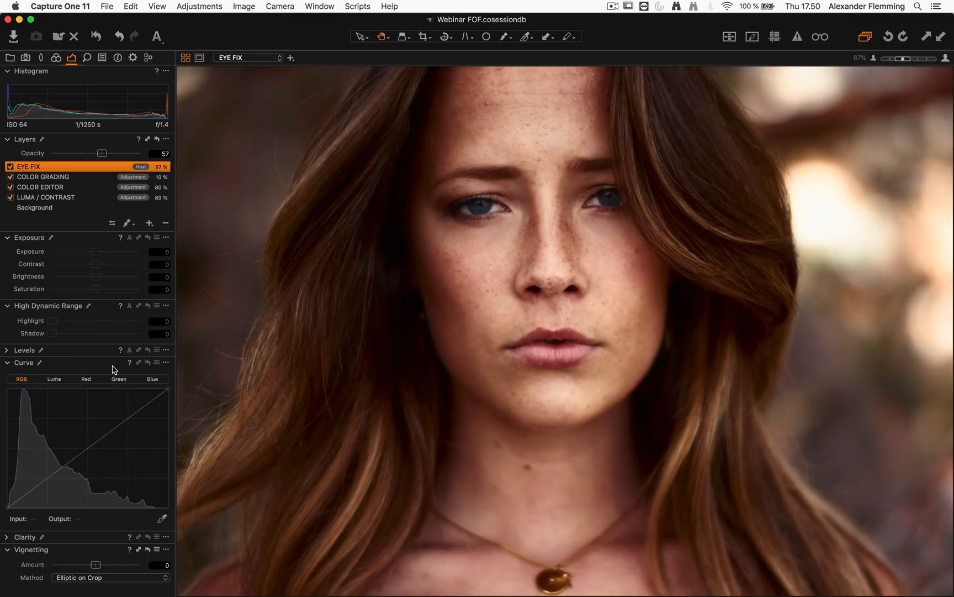
pyautogui.click(85, 212)
pyautogui.scroll(1, 537, 217)
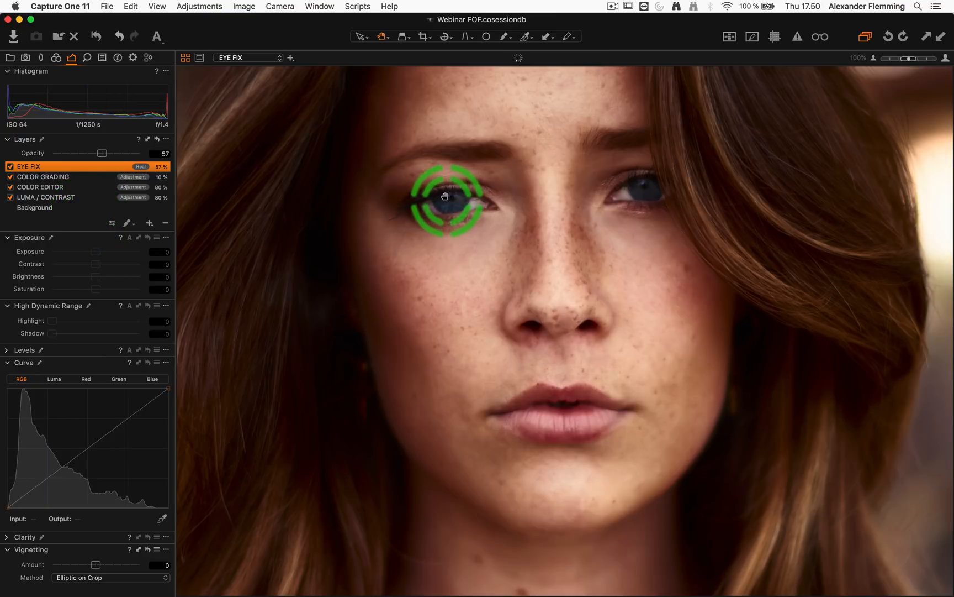
pyautogui.scroll(-2, 605, 210)
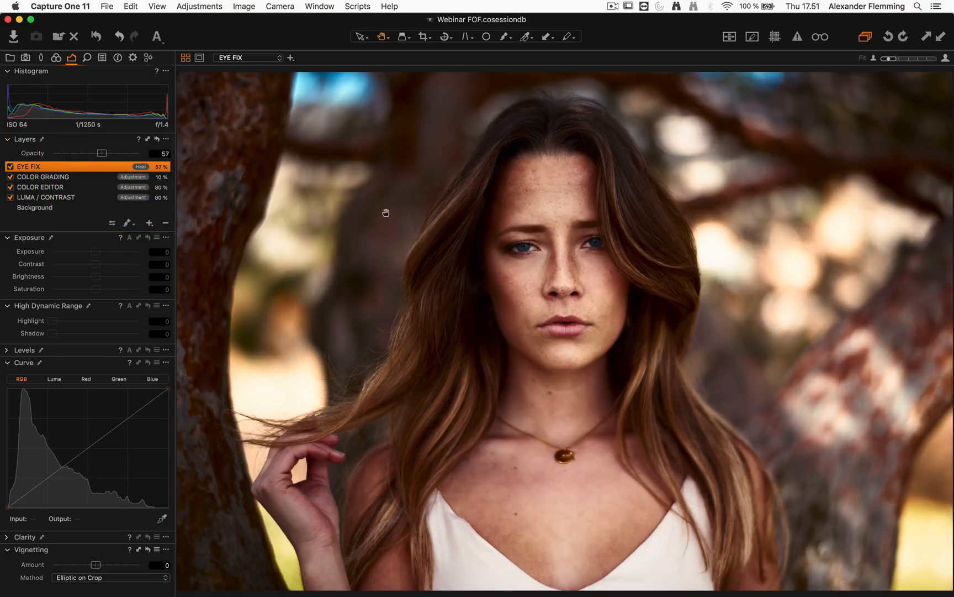
pyautogui.click(519, 255)
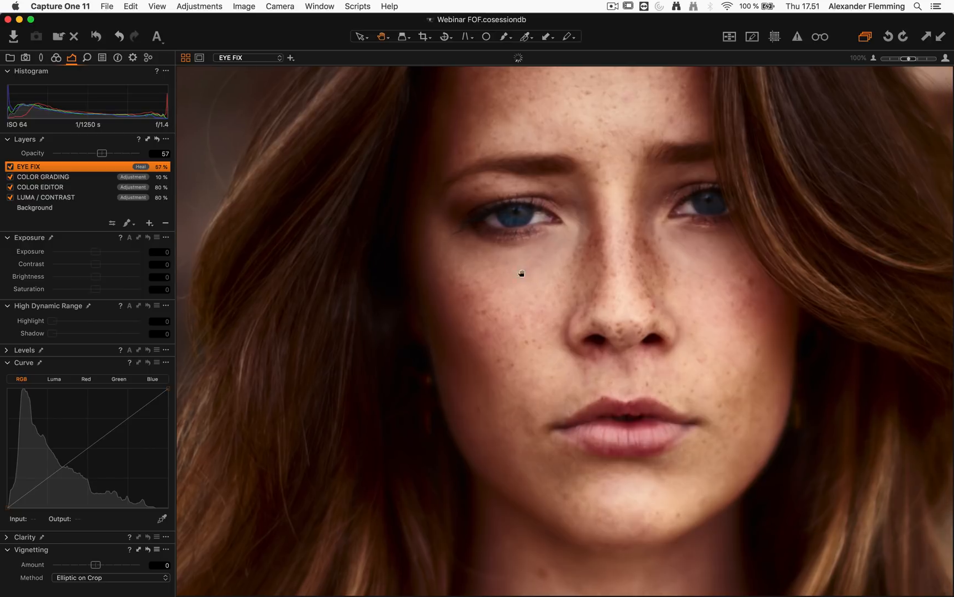
pyautogui.moveTo(522, 274); pyautogui.dragTo(461, 311)
pyautogui.scroll(1, 514, 259)
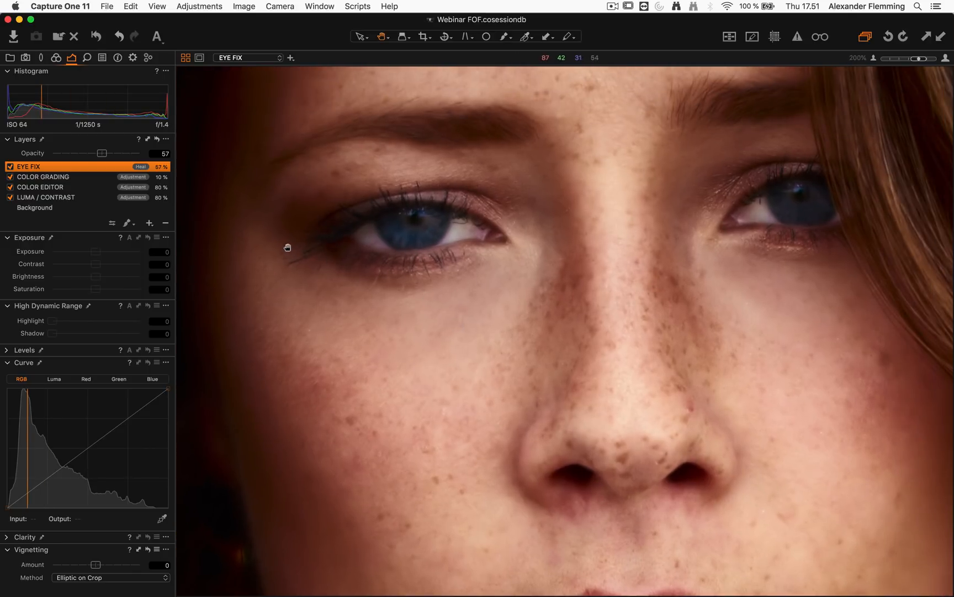
pyautogui.click(149, 225)
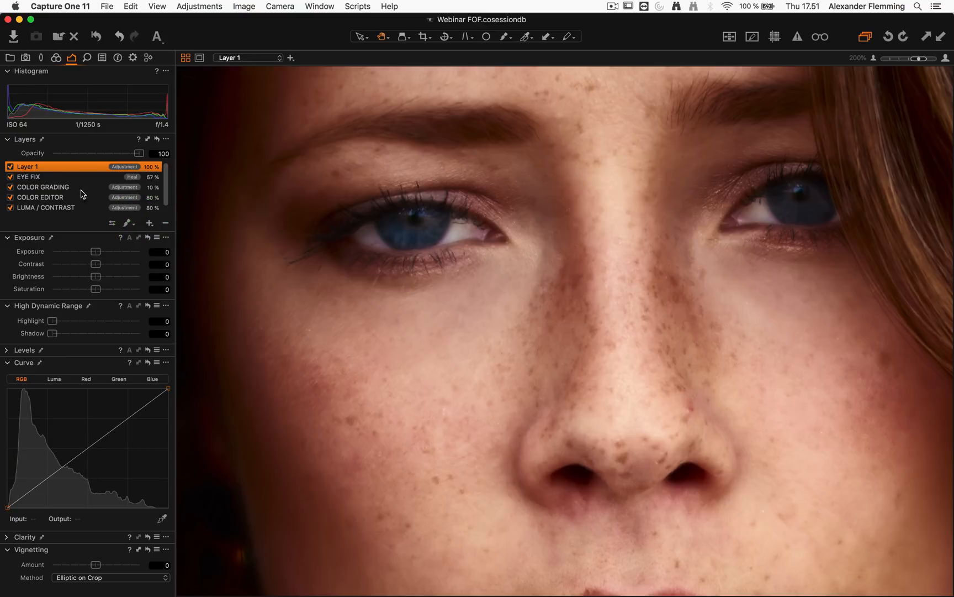
pyautogui.doubleClick(27, 166)
pyautogui.write('EYE POP')
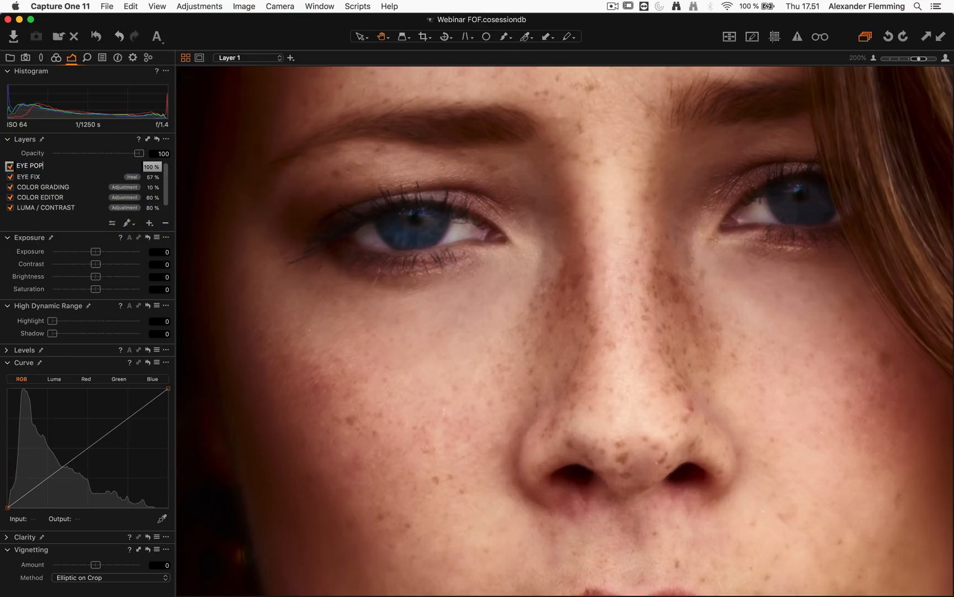
pyautogui.press('Return')
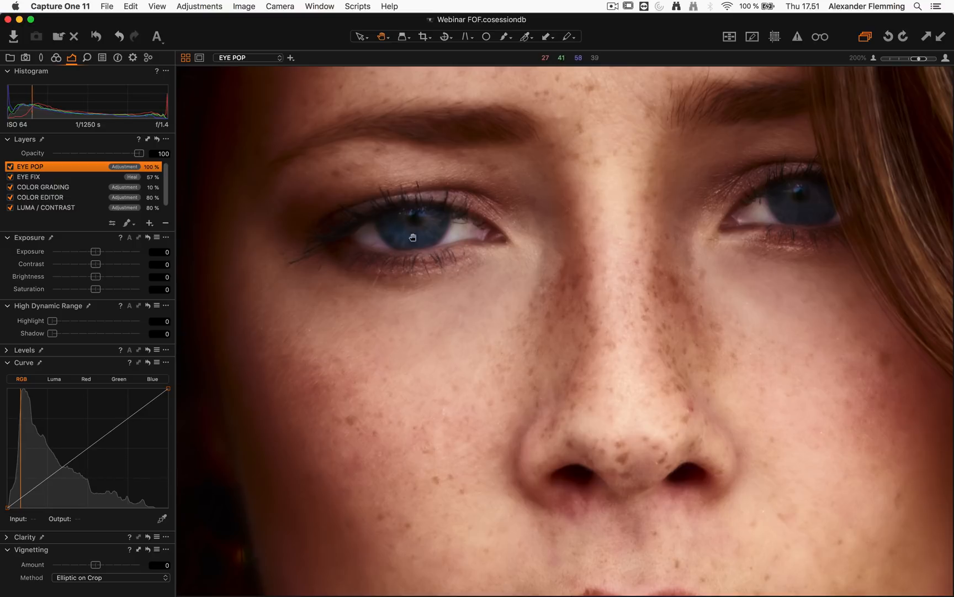
# Paint a mask over both irises on the EYE POP layer with a reduced brush size
pyautogui.press('b')
pyautogui.rightClick(432, 298)
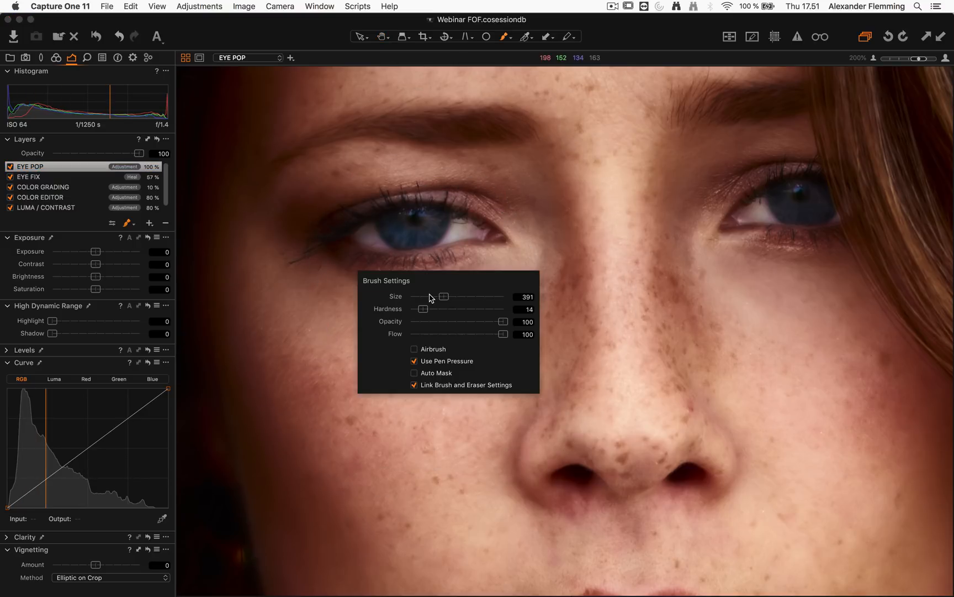
pyautogui.moveTo(444, 297); pyautogui.dragTo(423, 297)
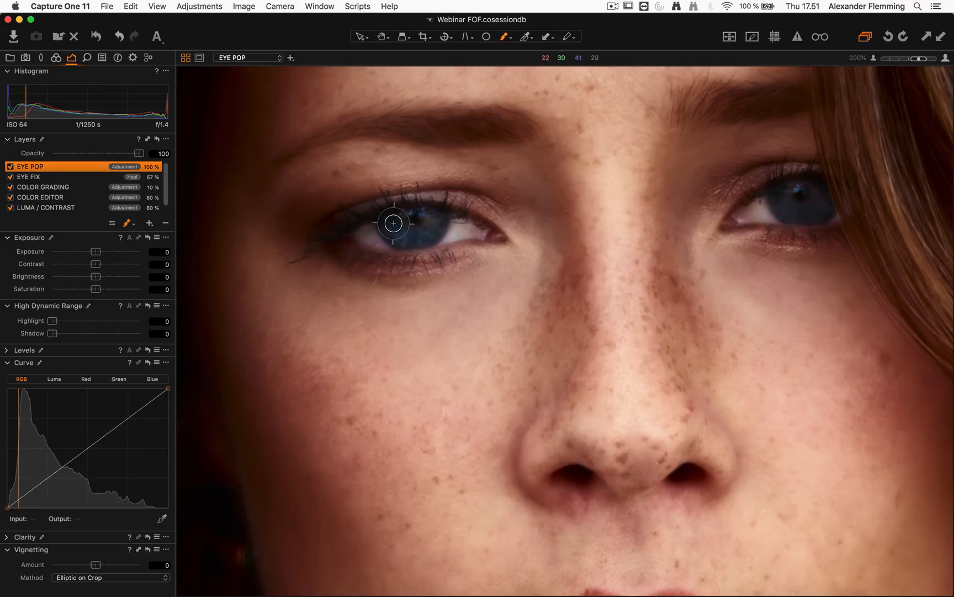
pyautogui.moveTo(393, 223)
pyautogui.mouseDown()
pyautogui.moveTo(428, 231)
pyautogui.moveTo(436, 220)
pyautogui.moveTo(398, 231)
pyautogui.moveTo(391, 223)
pyautogui.moveTo(427, 216)
pyautogui.mouseUp()
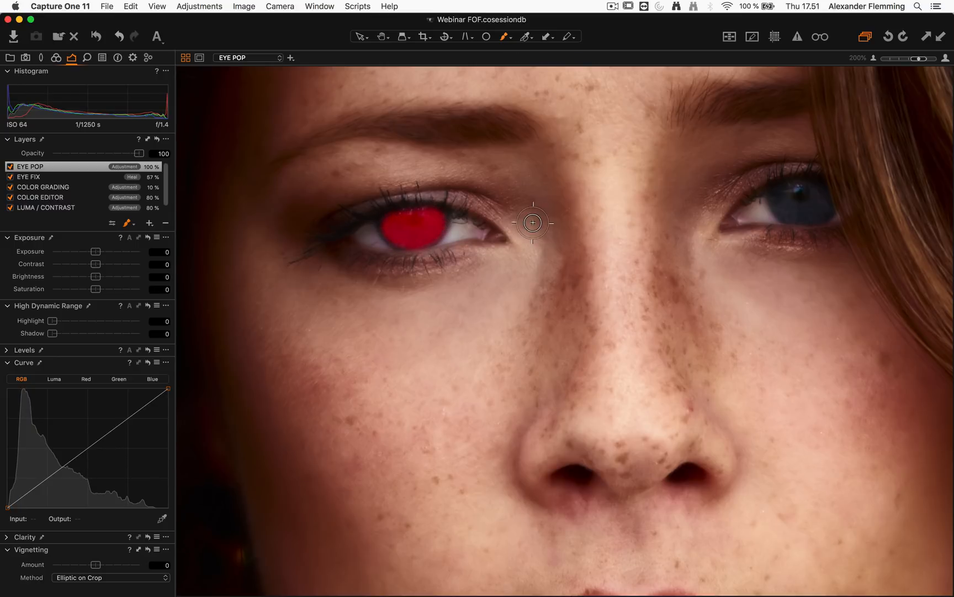
pyautogui.moveTo(779, 194)
pyautogui.mouseDown()
pyautogui.moveTo(810, 204)
pyautogui.moveTo(797, 209)
pyautogui.moveTo(818, 207)
pyautogui.moveTo(803, 190)
pyautogui.moveTo(822, 204)
pyautogui.moveTo(811, 211)
pyautogui.moveTo(803, 196)
pyautogui.mouseUp()
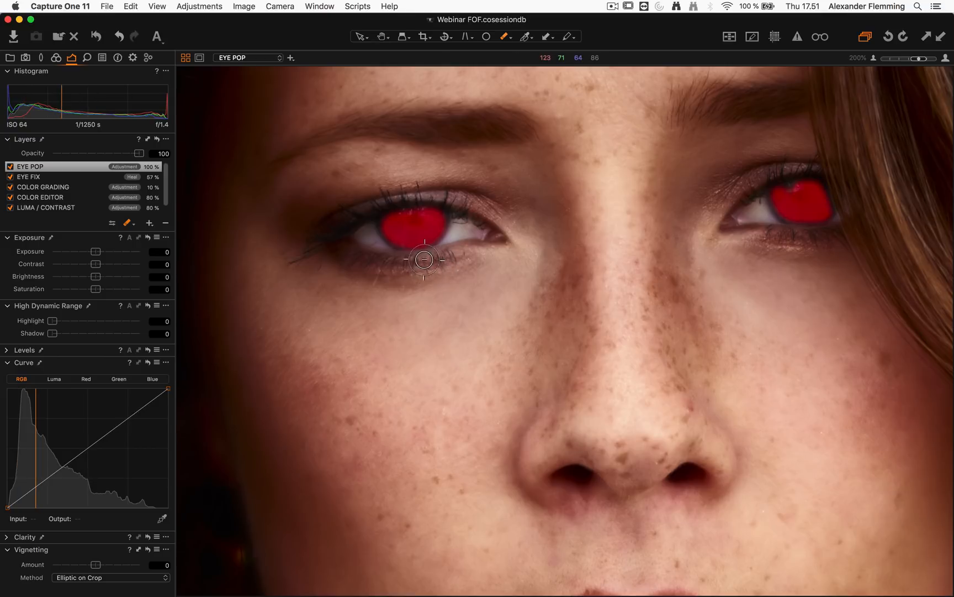
# Erase the mask spill around the edge of the iris, and hide the mask overlay
pyautogui.moveTo(459, 232); pyautogui.dragTo(437, 259)
pyautogui.press('h')
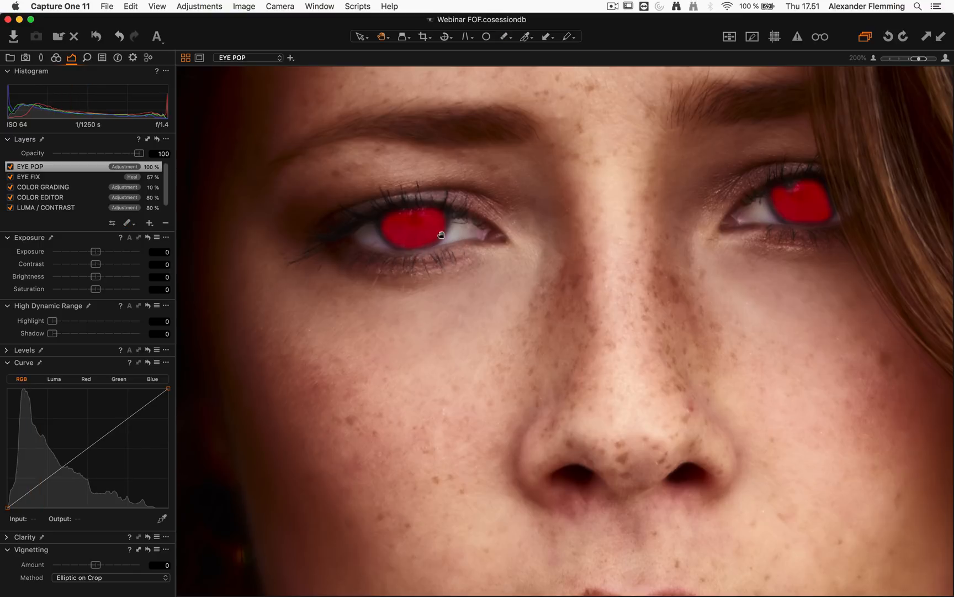
pyautogui.press('m')
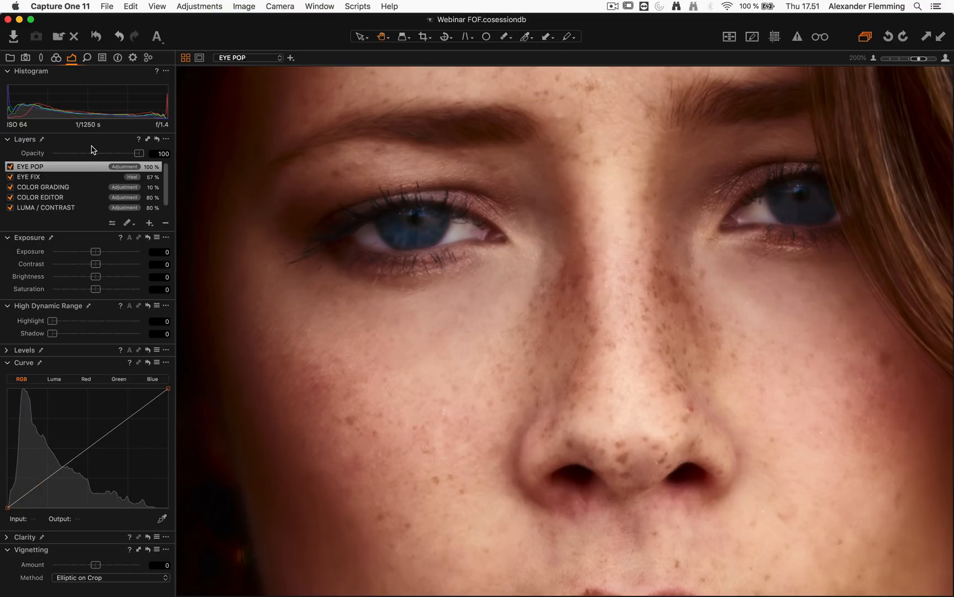
# Set the EYE POP layer's opacity to 70, and shape its RGB curve with a point at input 95, output 241 and a lowered shadow point
pyautogui.moveTo(113, 154)
pyautogui.mouseDown()
pyautogui.moveTo(137, 154)
pyautogui.moveTo(112, 157)
pyautogui.mouseUp()
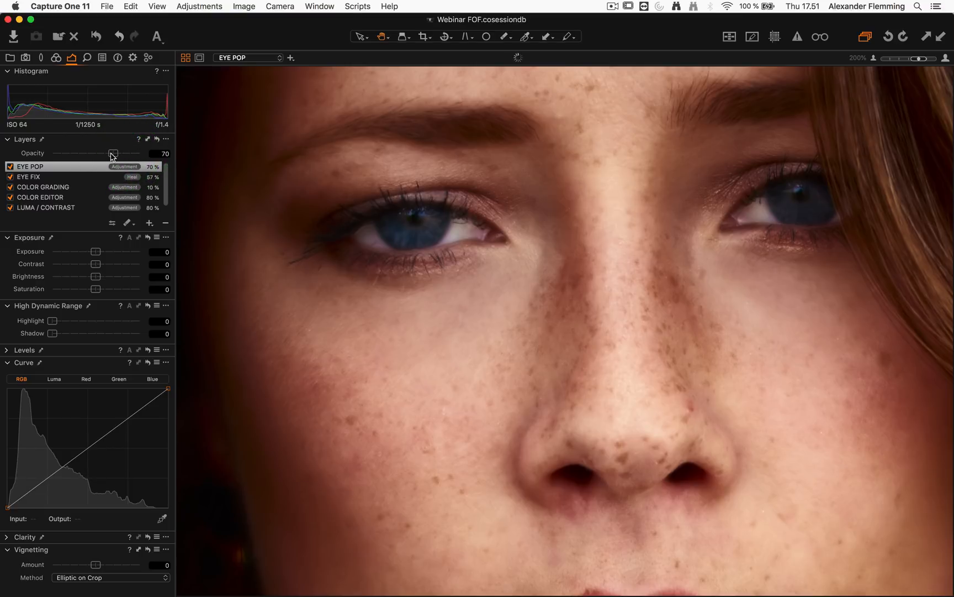
pyautogui.doubleClick(407, 230)
pyautogui.moveTo(417, 243); pyautogui.dragTo(576, 199)
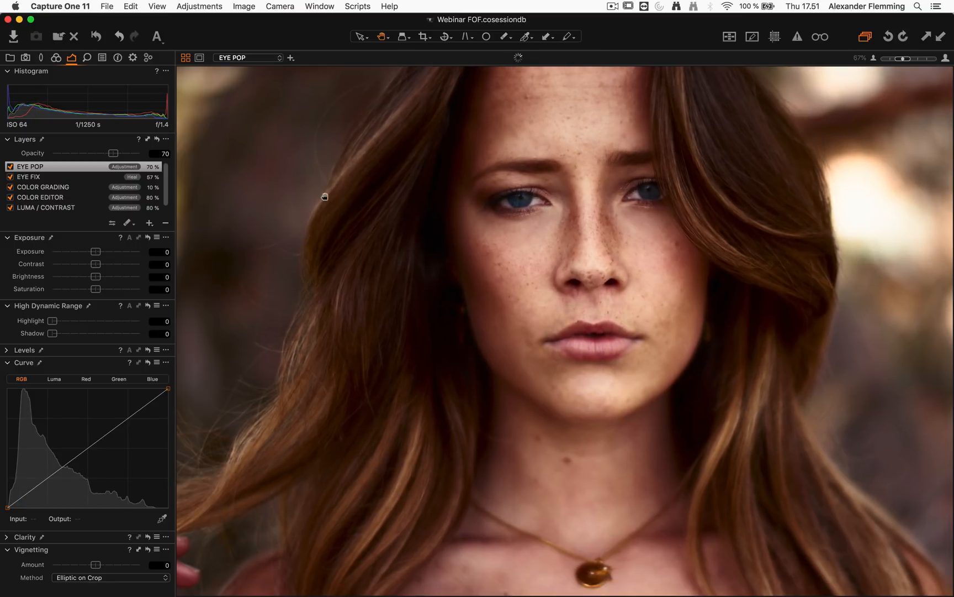
pyautogui.click(112, 440)
pyautogui.moveTo(113, 440); pyautogui.dragTo(66, 394)
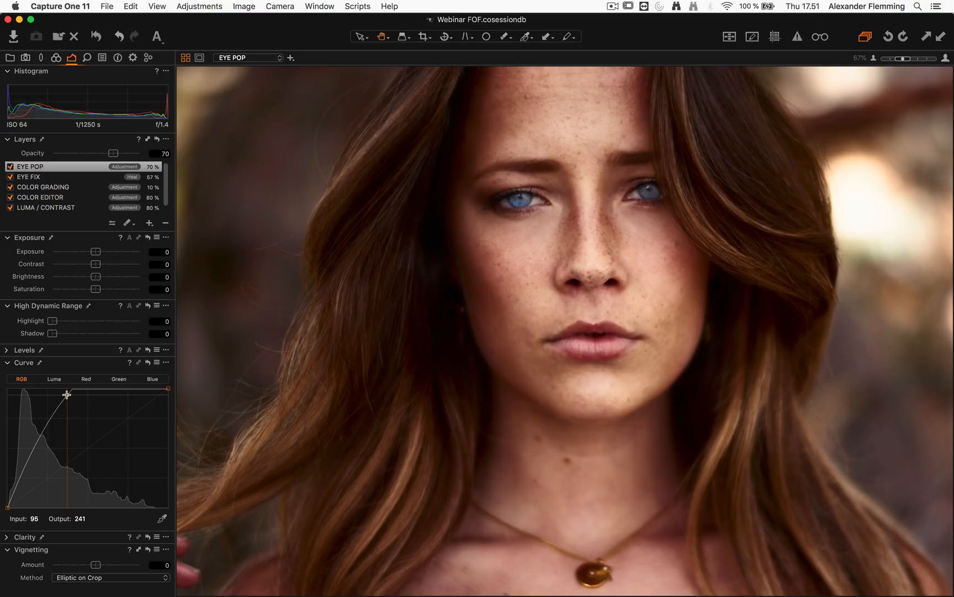
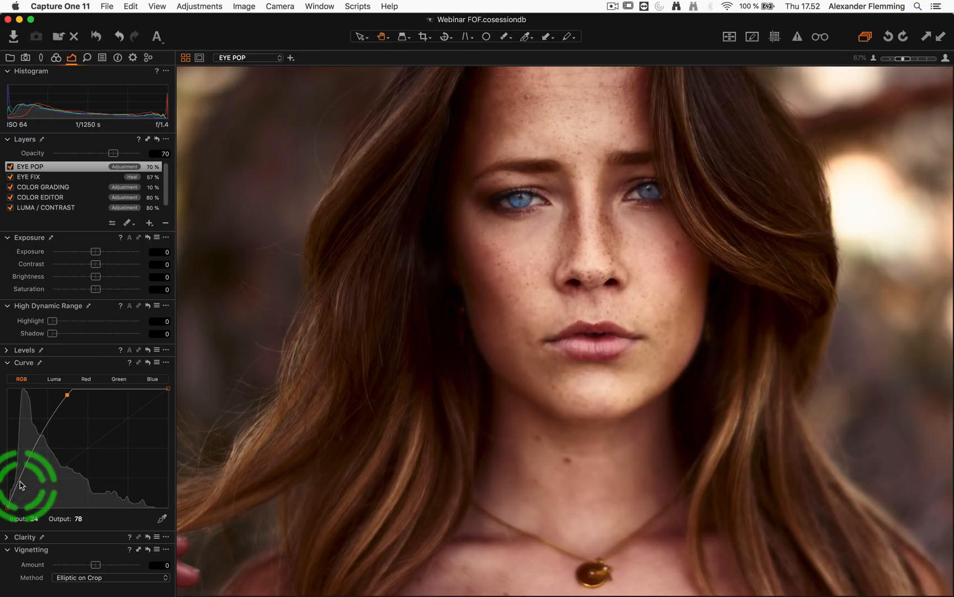
pyautogui.moveTo(22, 481); pyautogui.dragTo(28, 486)
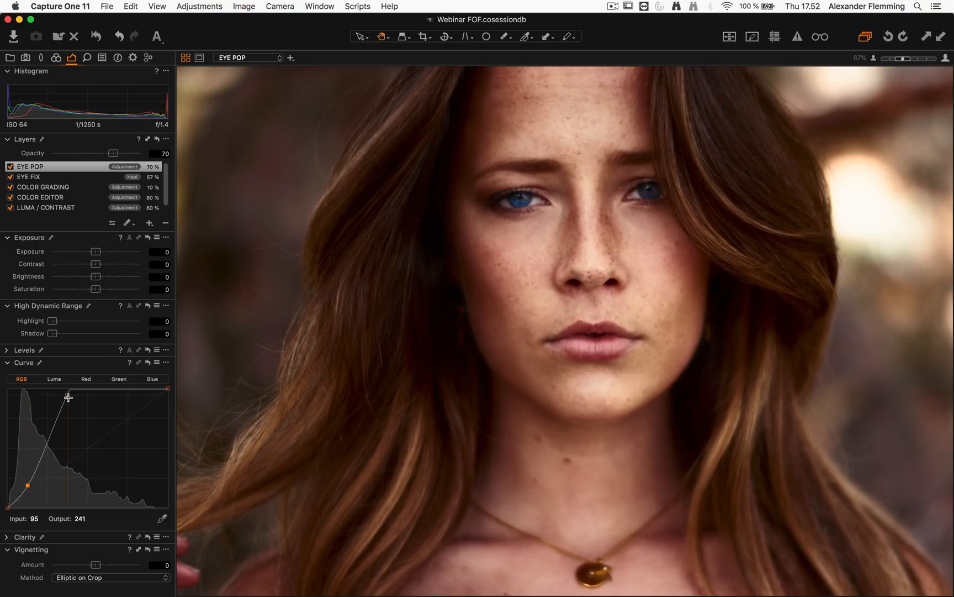
# Set the EYE POP layer's saturation to -36 and its opacity to 41, checking the full image
pyautogui.moveTo(95, 289); pyautogui.dragTo(80, 293)
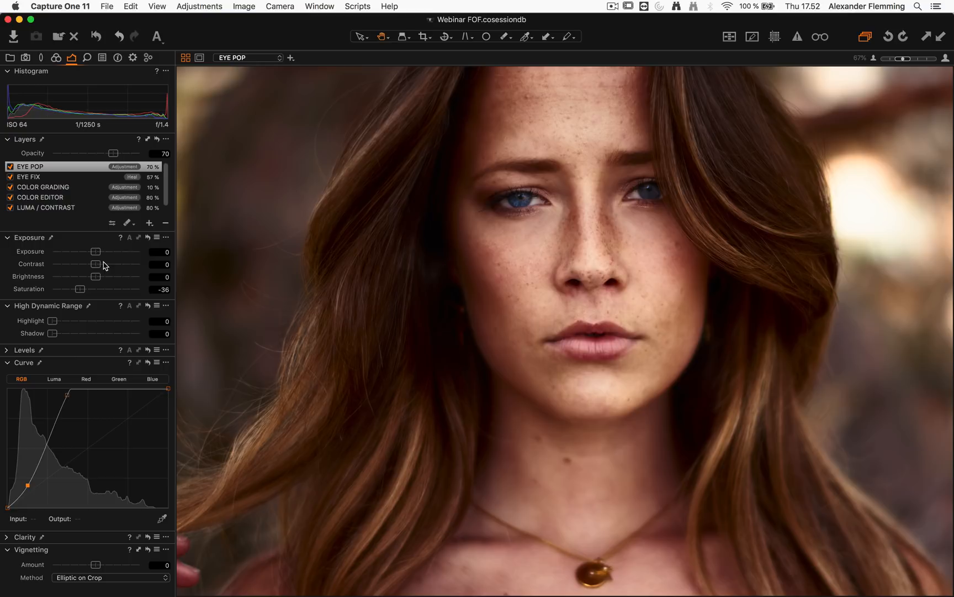
pyautogui.moveTo(113, 153); pyautogui.dragTo(89, 159)
pyautogui.doubleClick(452, 293)
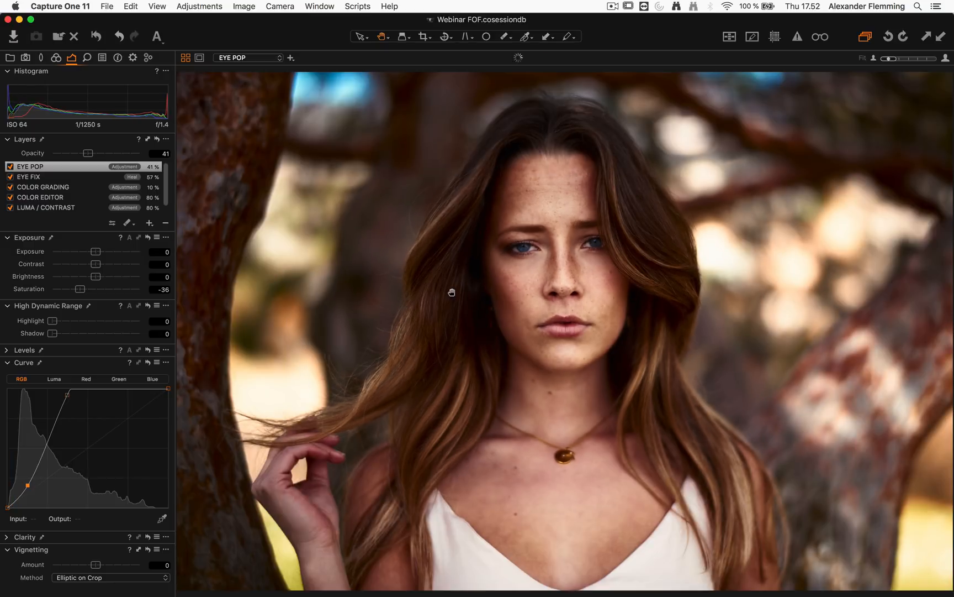
# Compare the full portrait with and without the EYE POP layer
pyautogui.click(10, 167)
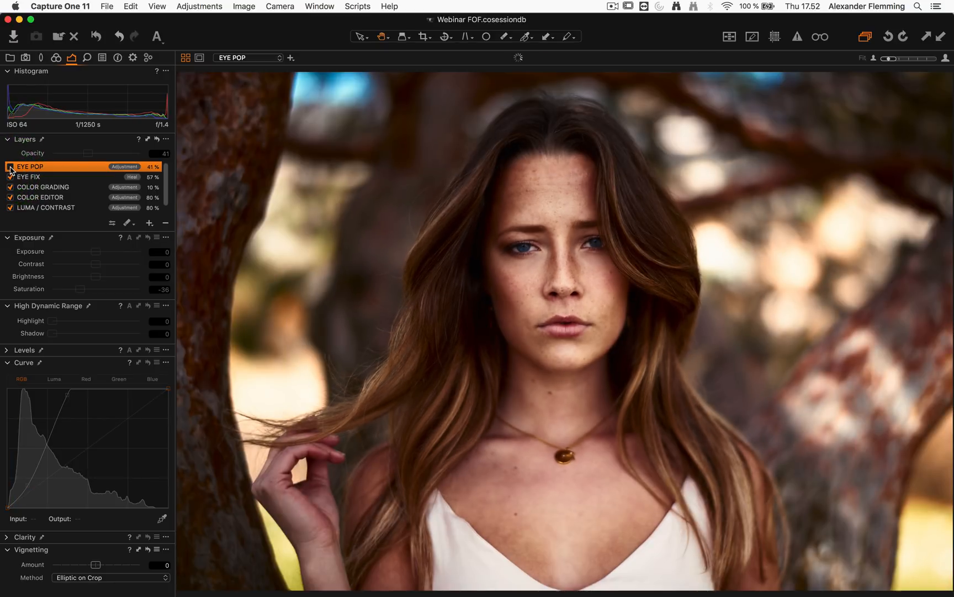
pyautogui.click(10, 166)
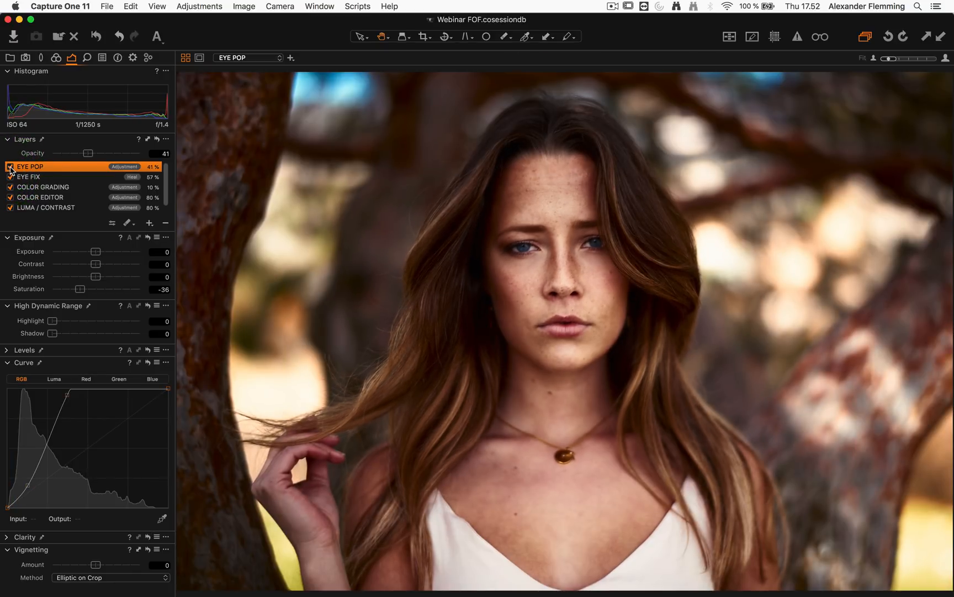
pyautogui.click(10, 167)
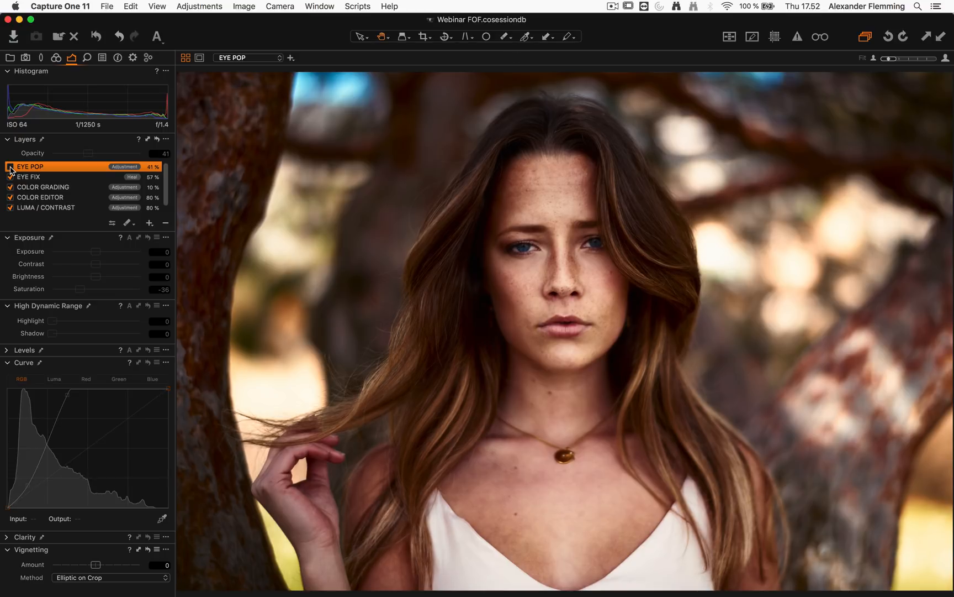
pyautogui.click(10, 166)
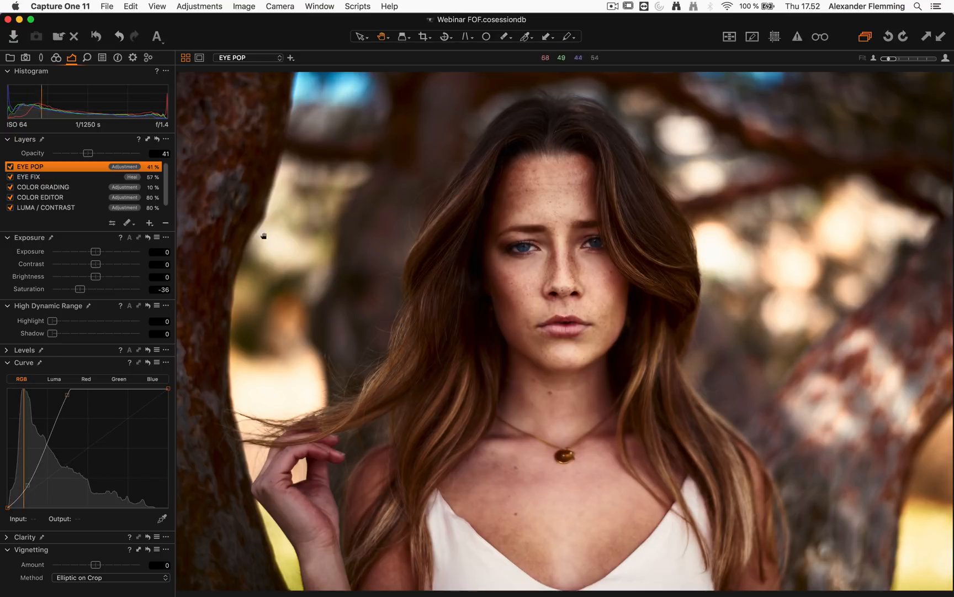
pyautogui.moveTo(167, 179)
pyautogui.mouseDown()
pyautogui.moveTo(167, 192)
pyautogui.moveTo(166, 180)
pyautogui.mouseUp()
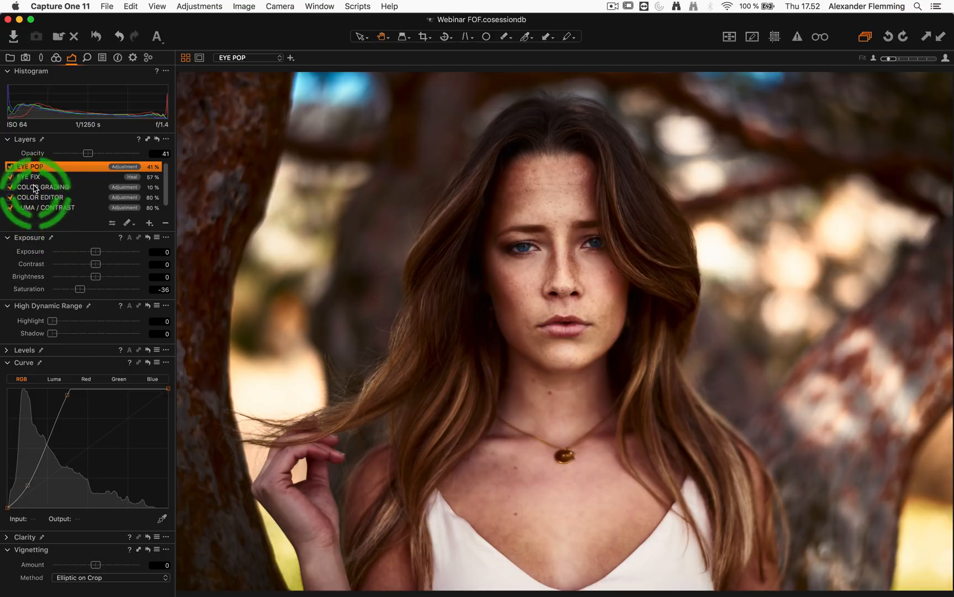
# Set the LUMA / CONTRAST layer's opacity to 78
pyautogui.click(29, 209)
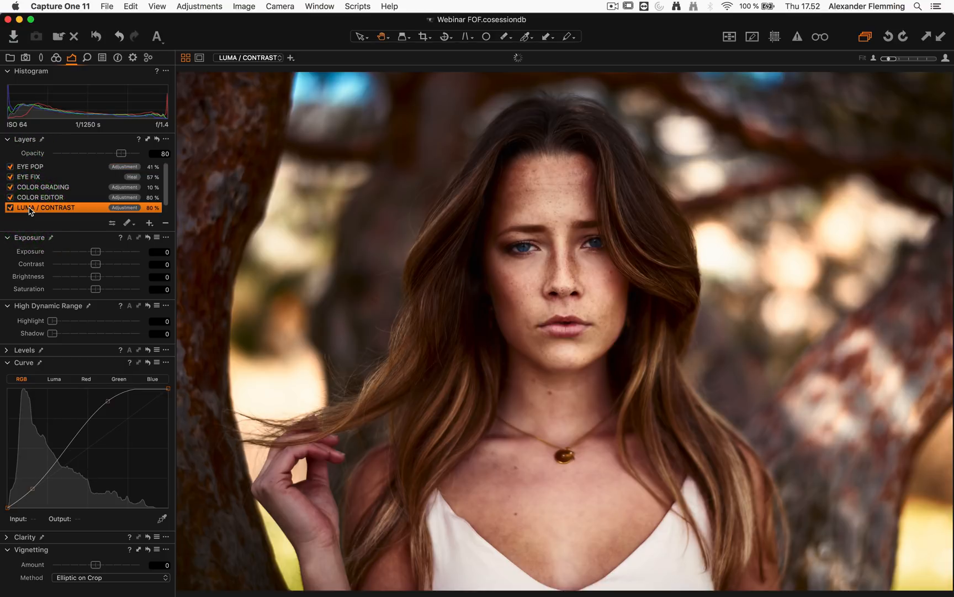
pyautogui.scroll(-1, 34, 206)
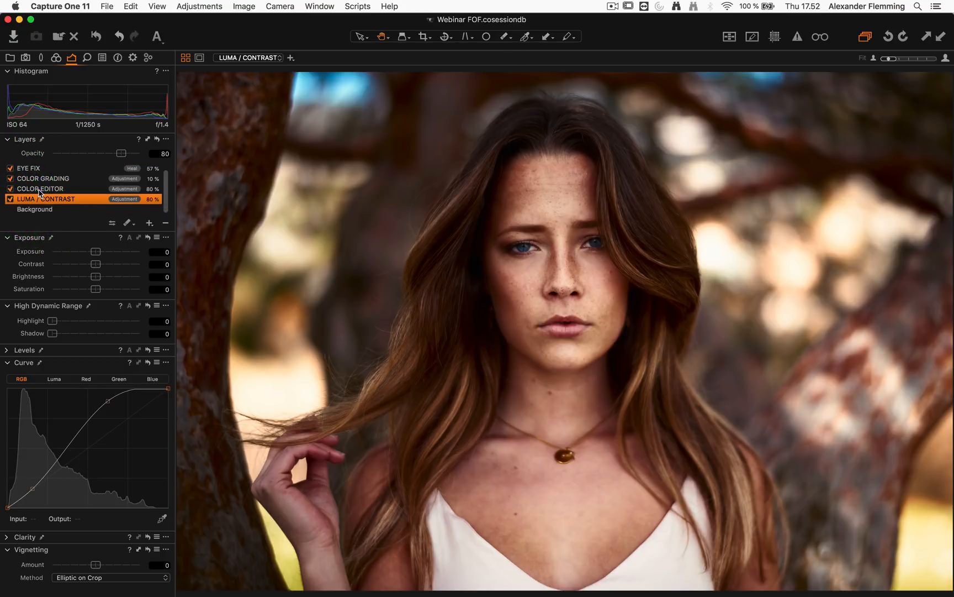
pyautogui.scroll(1, 39, 193)
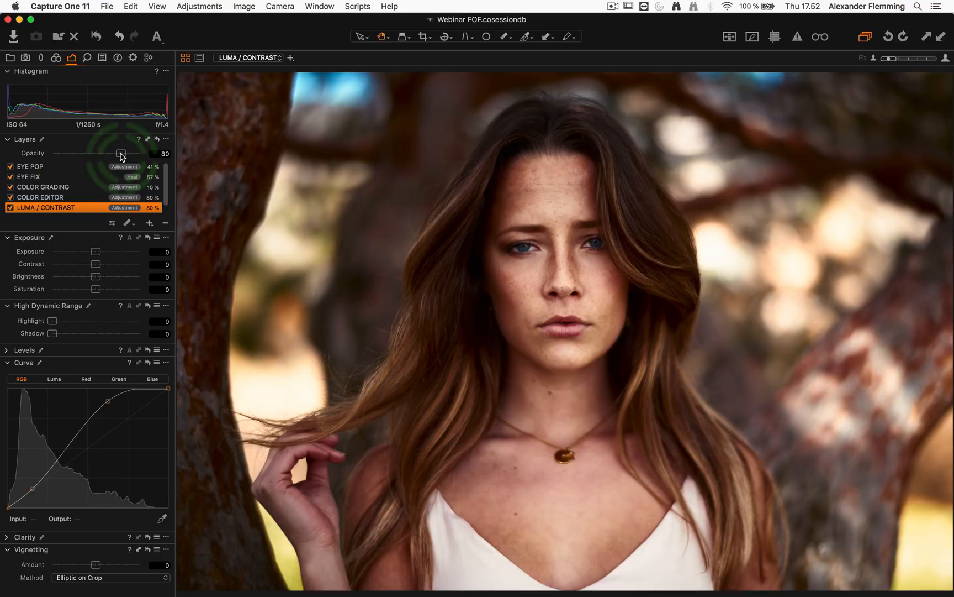
pyautogui.moveTo(121, 155)
pyautogui.mouseDown()
pyautogui.moveTo(92, 156)
pyautogui.moveTo(132, 156)
pyautogui.moveTo(121, 156)
pyautogui.mouseUp()
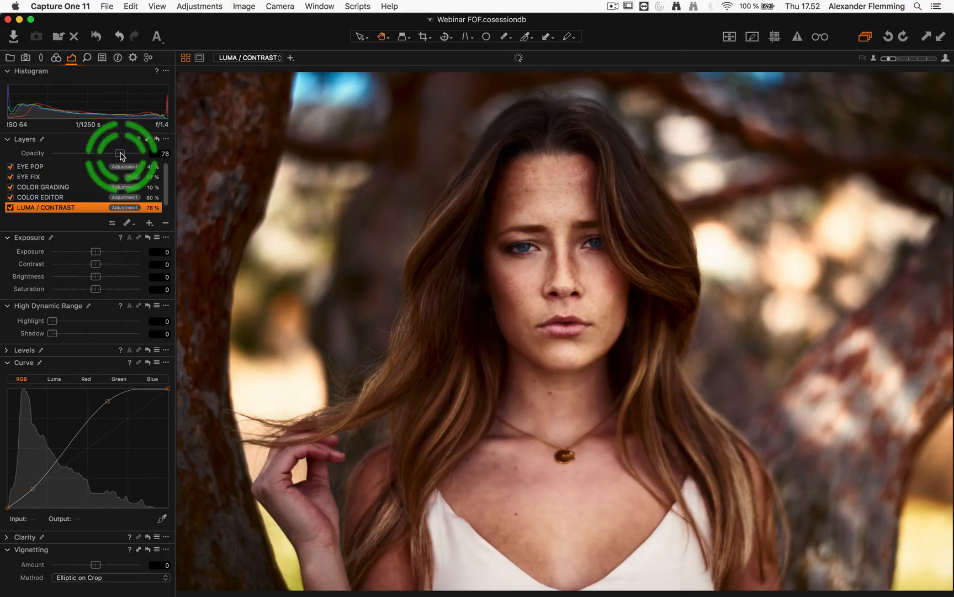
# Set the COLOR EDITOR layer's opacity to 77 and the COLOR GRADING layer's opacity to 8
pyautogui.click(63, 199)
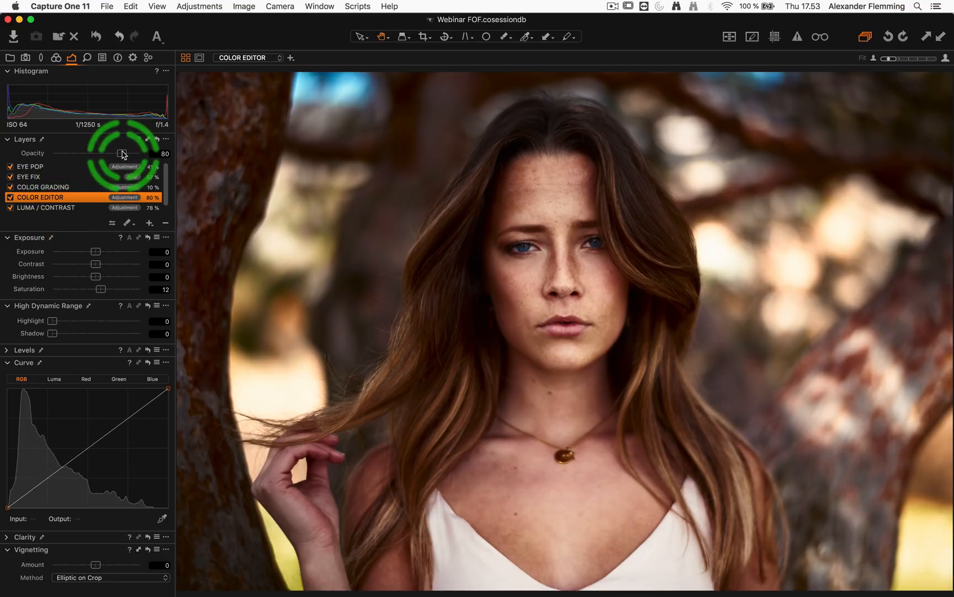
pyautogui.moveTo(121, 153)
pyautogui.mouseDown()
pyautogui.moveTo(62, 155)
pyautogui.moveTo(142, 159)
pyautogui.moveTo(120, 157)
pyautogui.mouseUp()
pyautogui.click(52, 192)
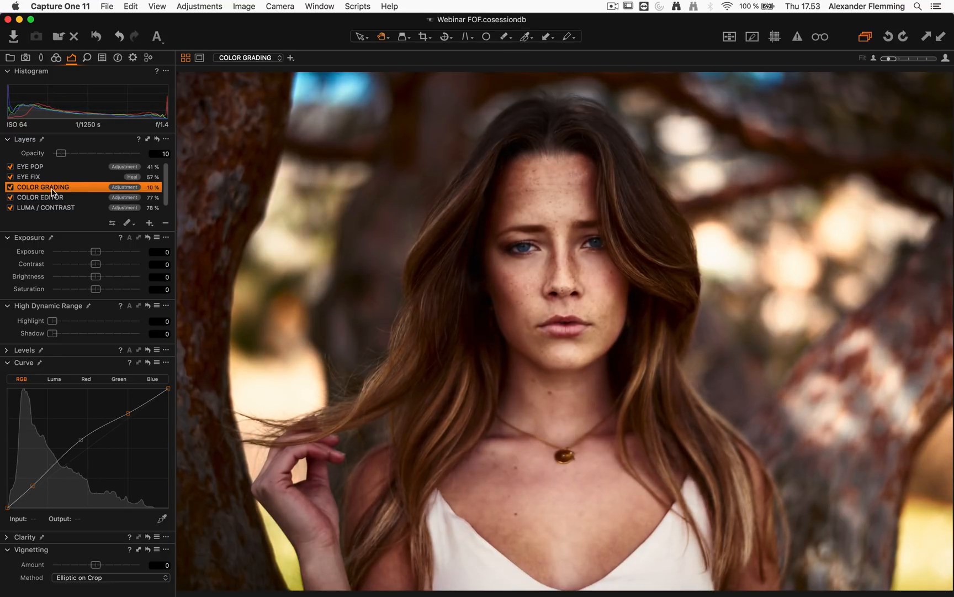
pyautogui.moveTo(63, 155)
pyautogui.mouseDown()
pyautogui.moveTo(89, 155)
pyautogui.moveTo(57, 155)
pyautogui.mouseUp()
pyautogui.scroll(-1, 61, 199)
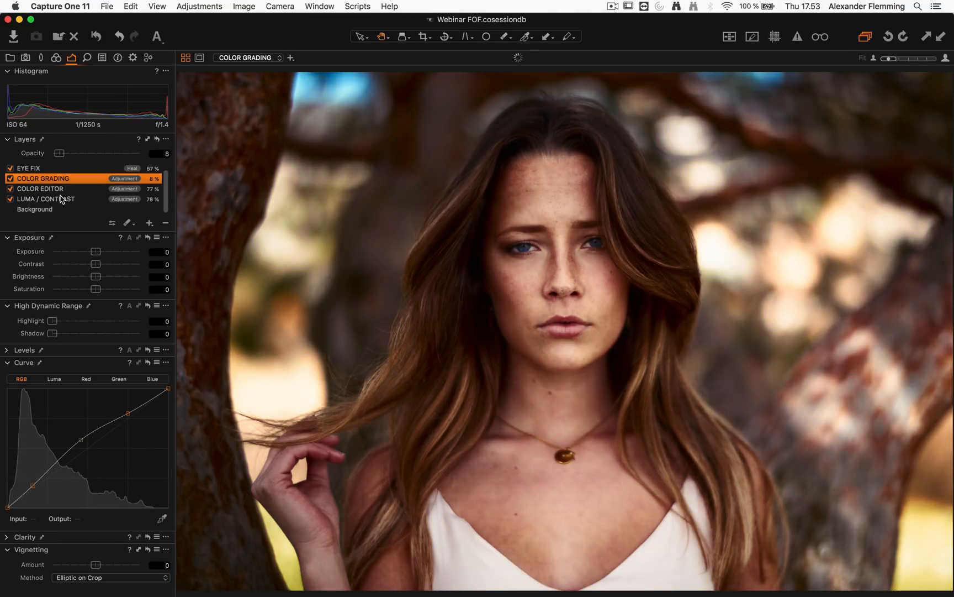
pyautogui.click(43, 209)
pyautogui.click(54, 180)
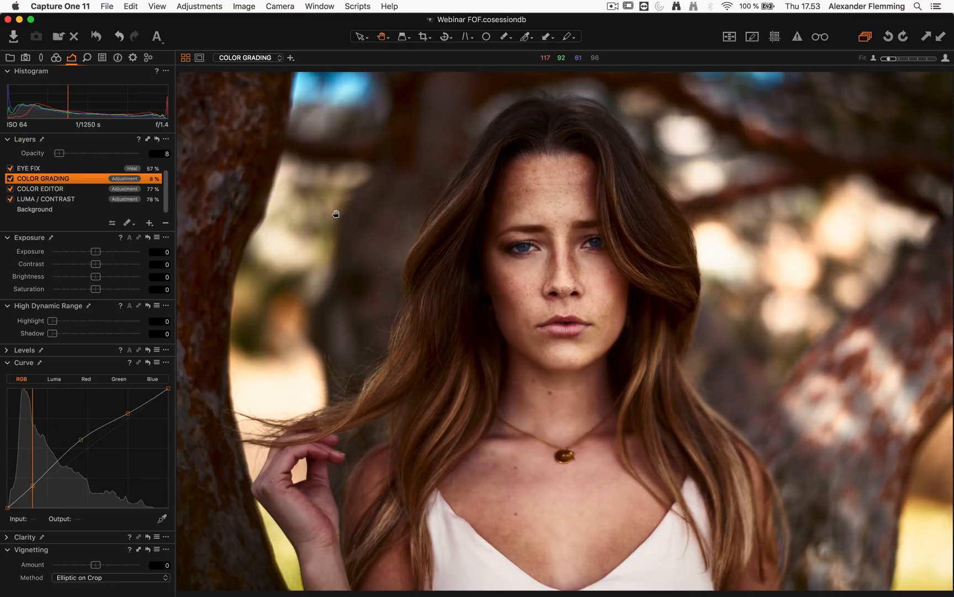
pyautogui.click(56, 179)
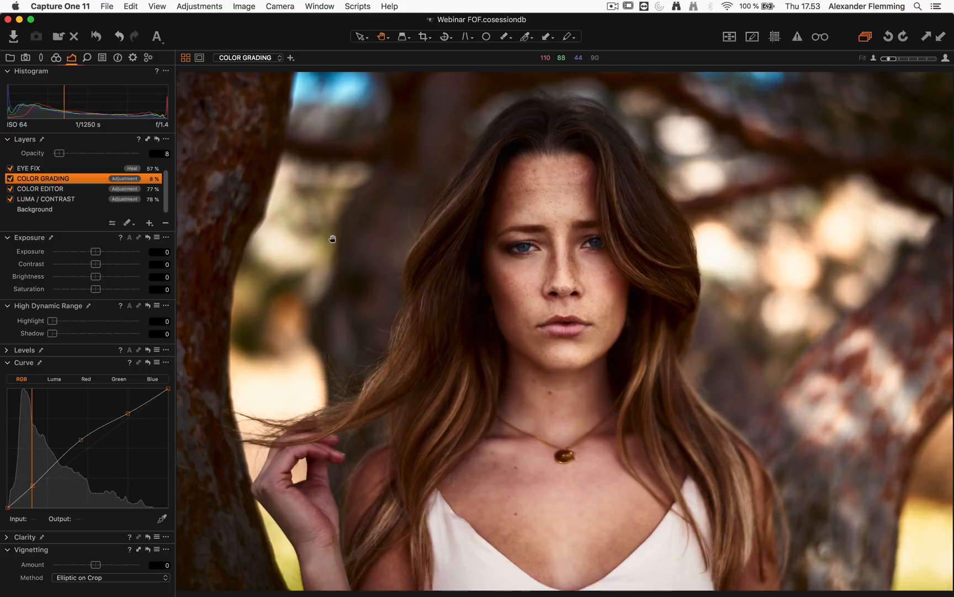
# Lower the shadow point slightly on the EYE POP layer's RGB curve
pyautogui.scroll(1, 501, 277)
pyautogui.moveTo(544, 297)
pyautogui.mouseDown()
pyautogui.moveTo(505, 304)
pyautogui.moveTo(556, 271)
pyautogui.moveTo(539, 291)
pyautogui.mouseUp()
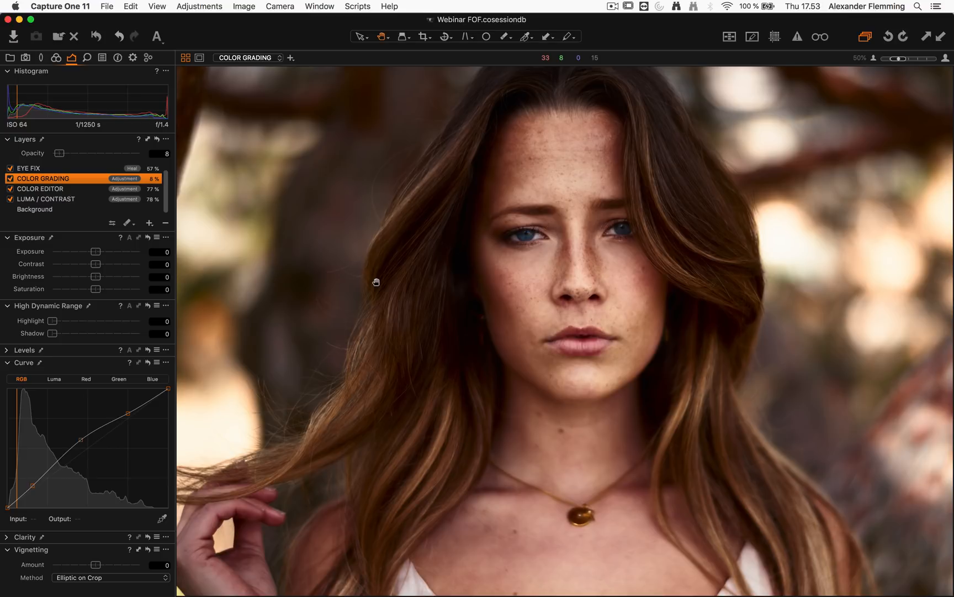
pyautogui.click(89, 171)
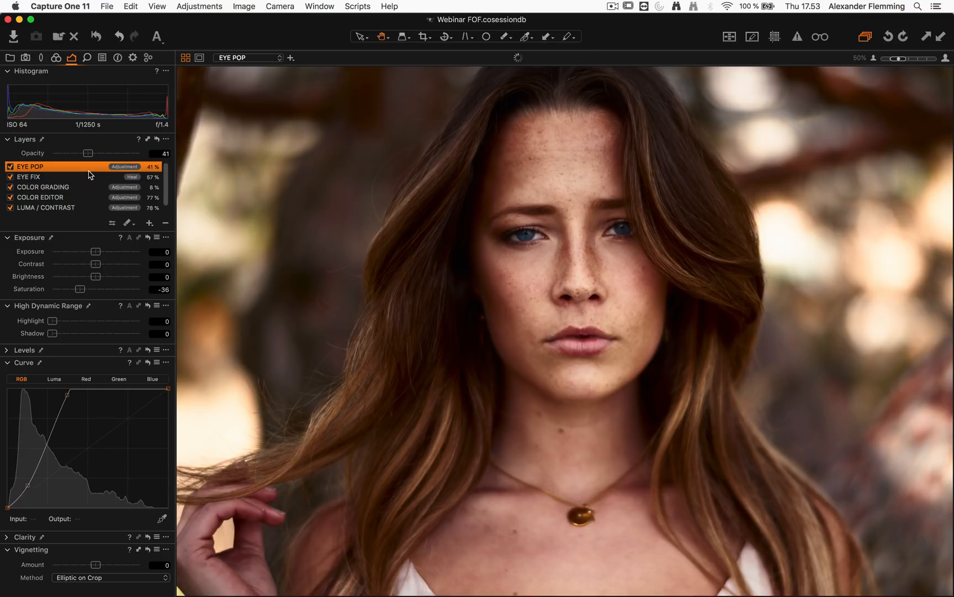
pyautogui.click(148, 363)
pyautogui.moveTo(92, 442); pyautogui.dragTo(26, 487)
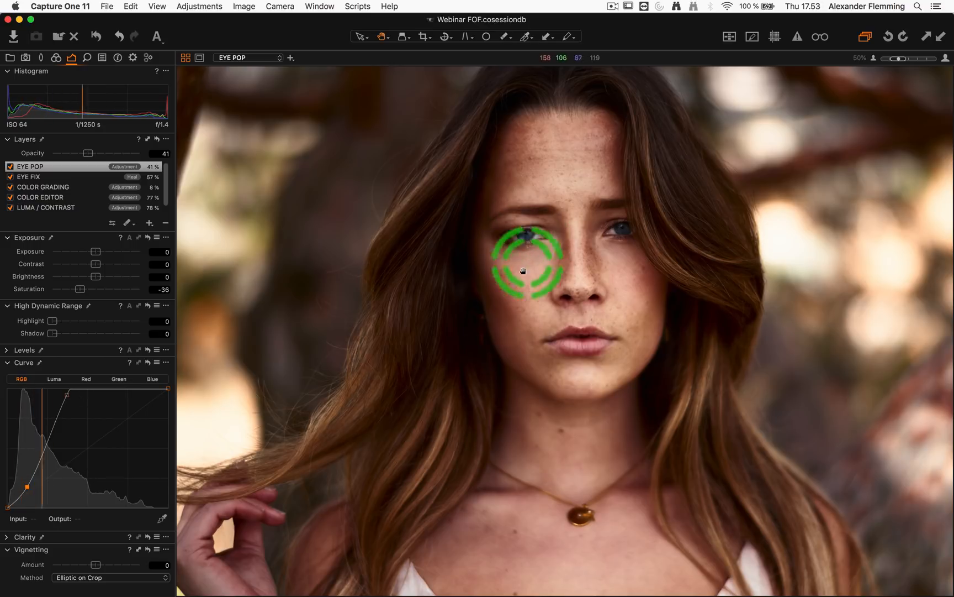
pyautogui.press('super+0')
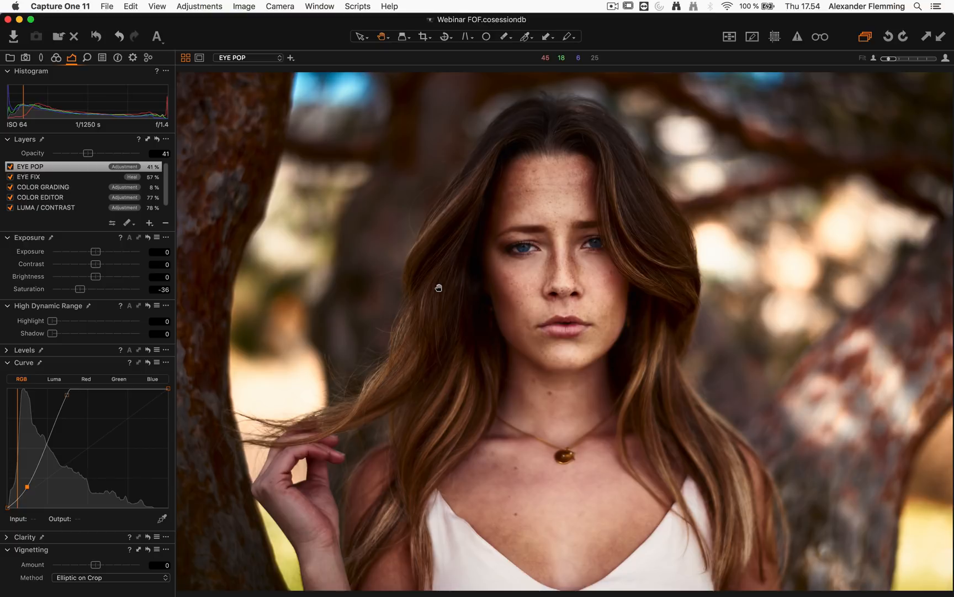
# Examine the retouched eyes, skin and hair close up and against the full portrait
pyautogui.scroll(5, 465, 279)
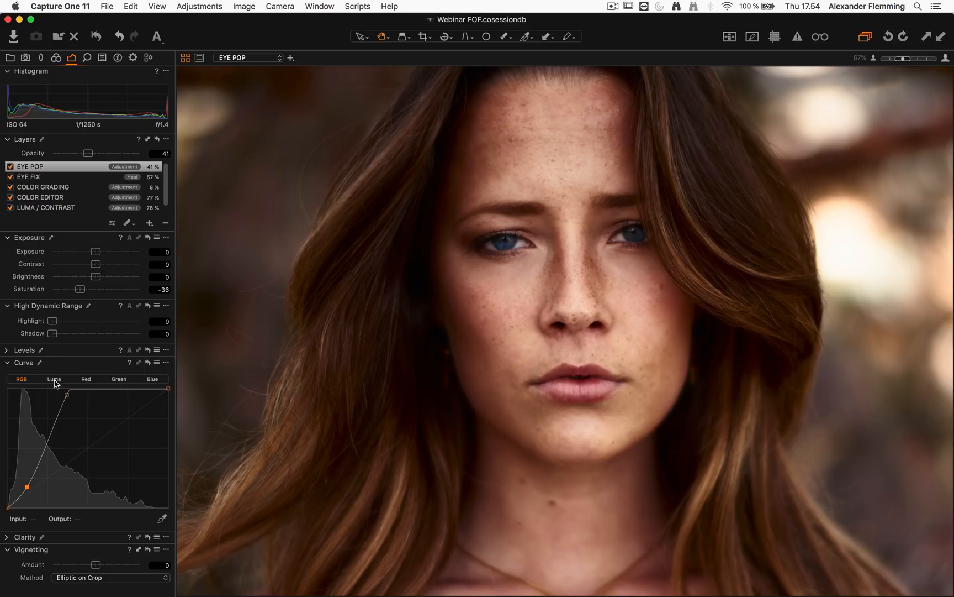
pyautogui.click(55, 186)
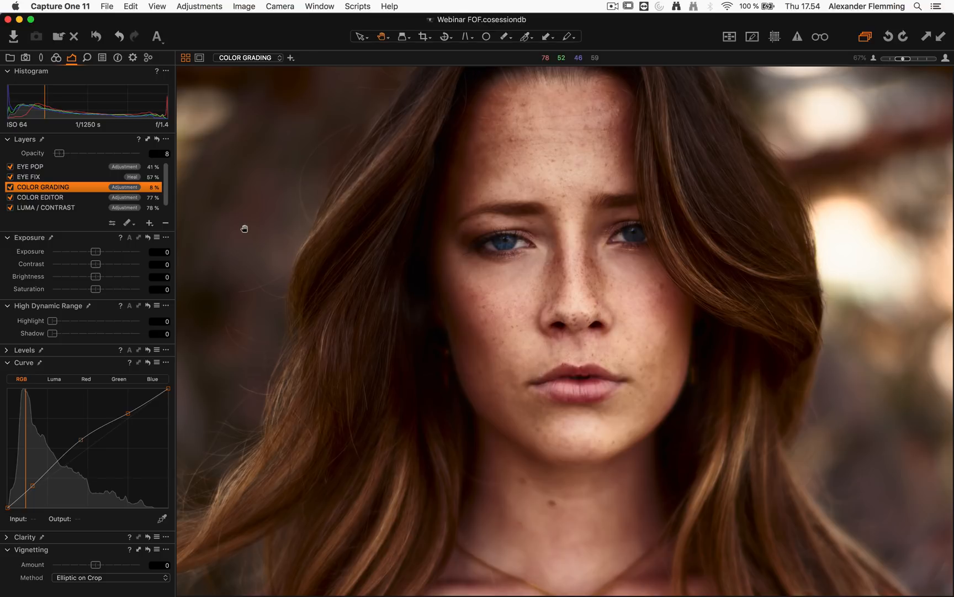
pyautogui.moveTo(336, 258); pyautogui.dragTo(339, 239)
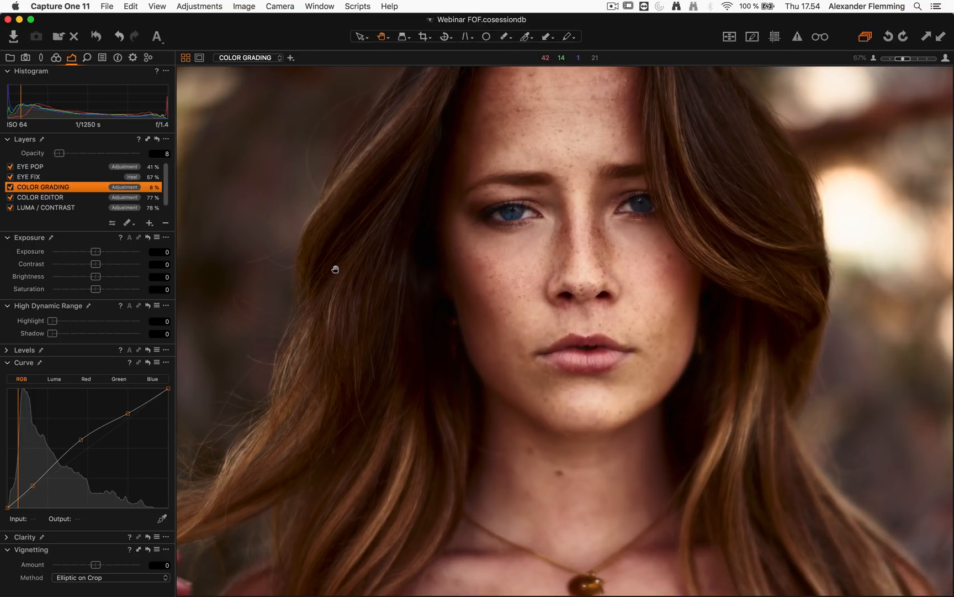
pyautogui.scroll(-3, 335, 269)
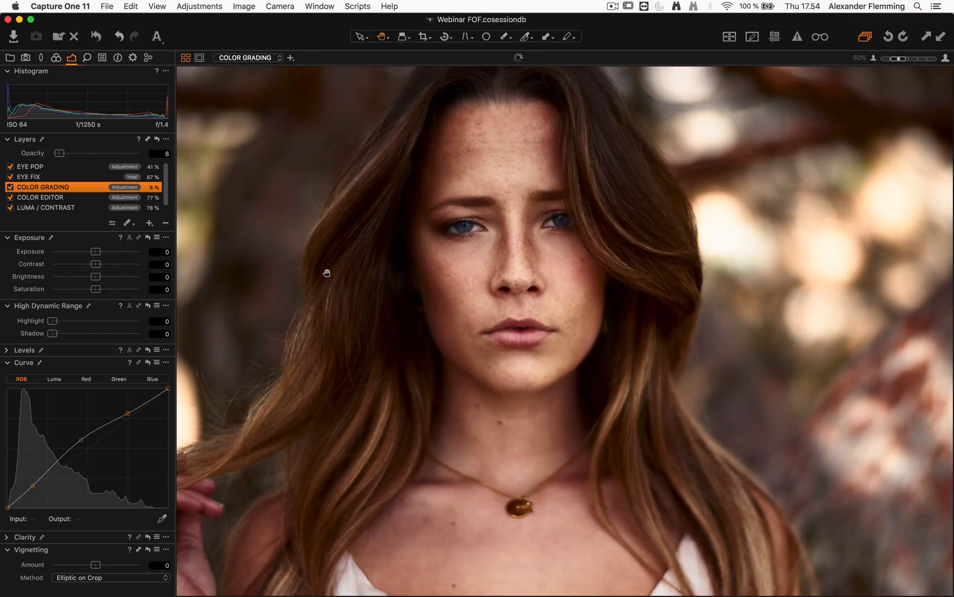
pyautogui.scroll(-2, 326, 272)
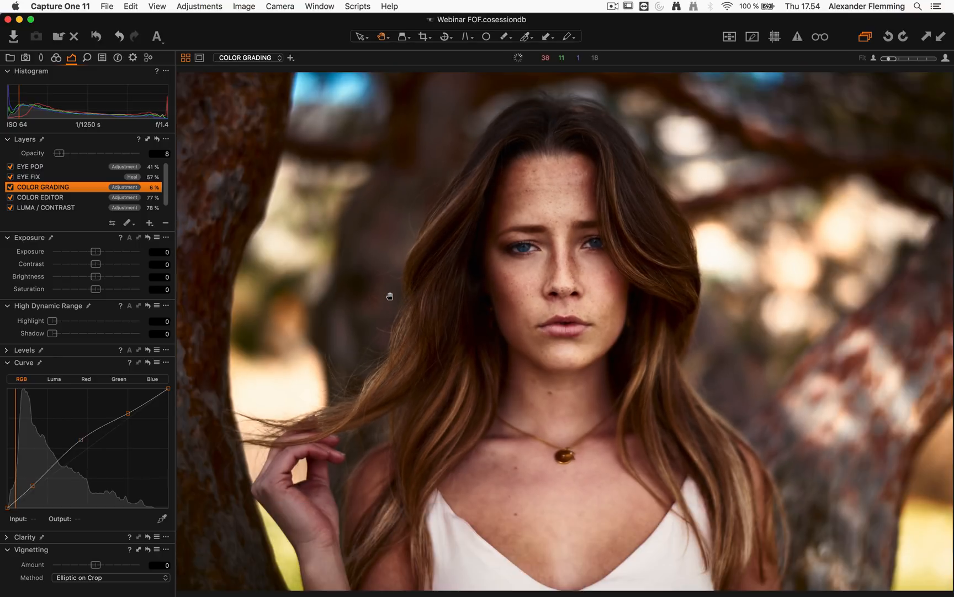
pyautogui.scroll(3, 390, 296)
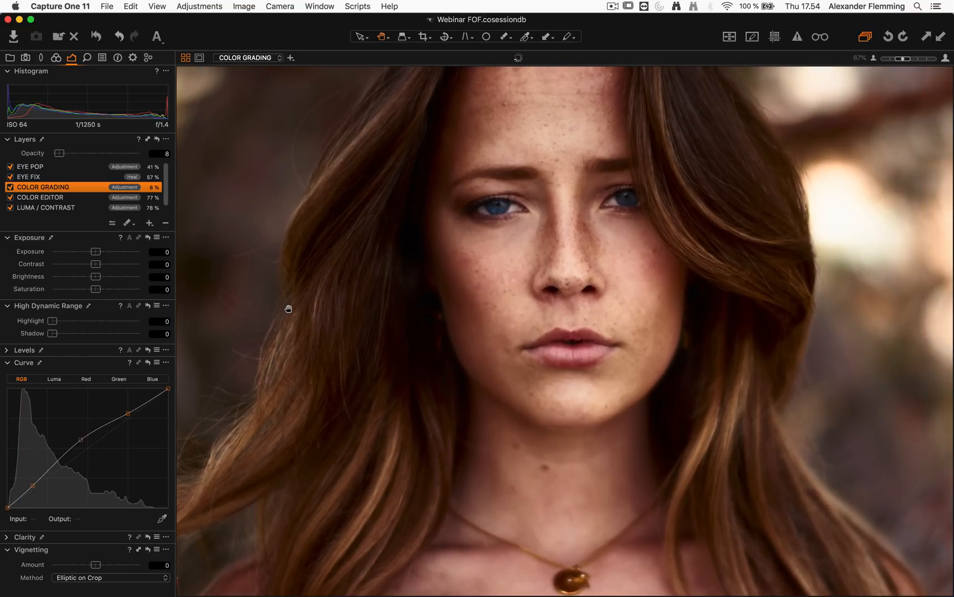
pyautogui.moveTo(289, 309); pyautogui.dragTo(280, 316)
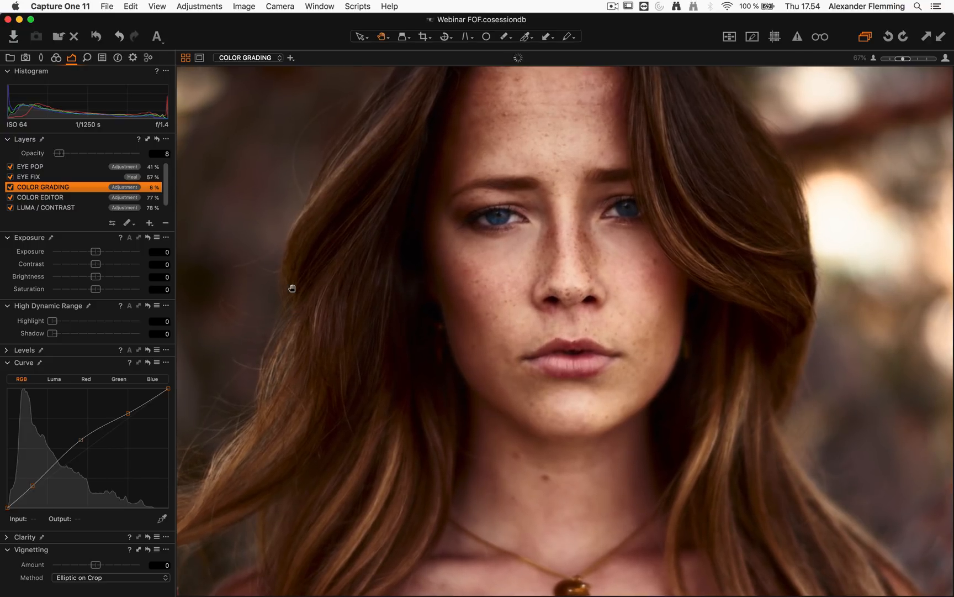
pyautogui.moveTo(167, 185)
pyautogui.mouseDown()
pyautogui.moveTo(167, 196)
pyautogui.moveTo(167, 183)
pyautogui.mouseUp()
pyautogui.click(95, 37)
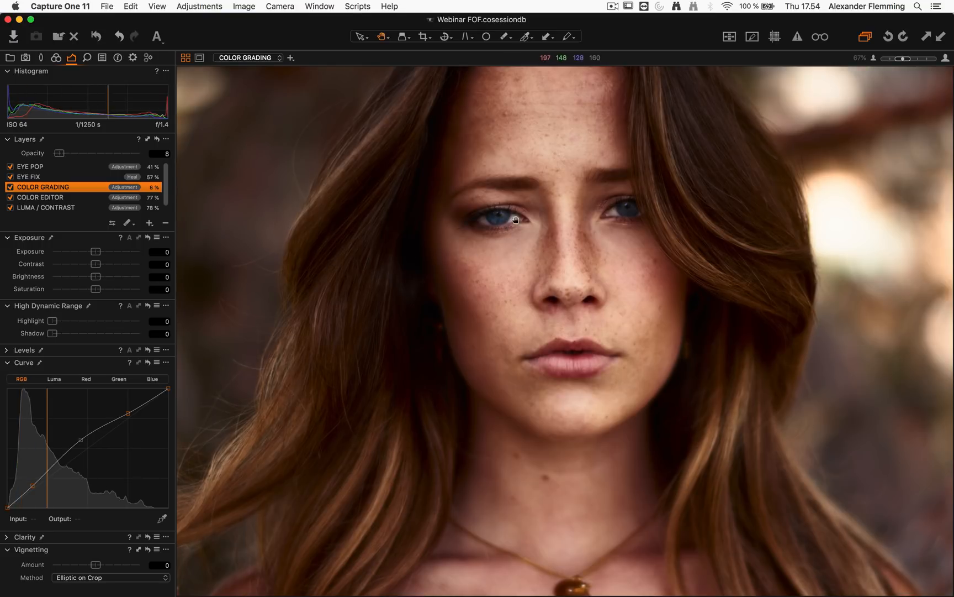
pyautogui.doubleClick(406, 268)
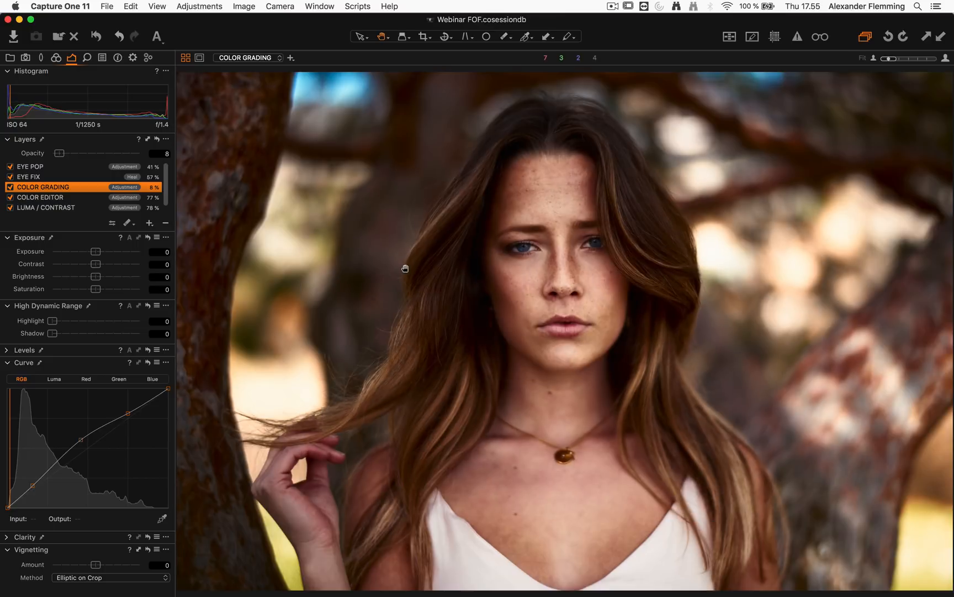
# Review the settings of the LUMA / CONTRAST, COLOR GRADING, COLOR EDITOR and EYE POP layers one by one
pyautogui.moveTo(165, 181)
pyautogui.mouseDown()
pyautogui.moveTo(165, 191)
pyautogui.moveTo(164, 177)
pyautogui.mouseUp()
pyautogui.click(67, 209)
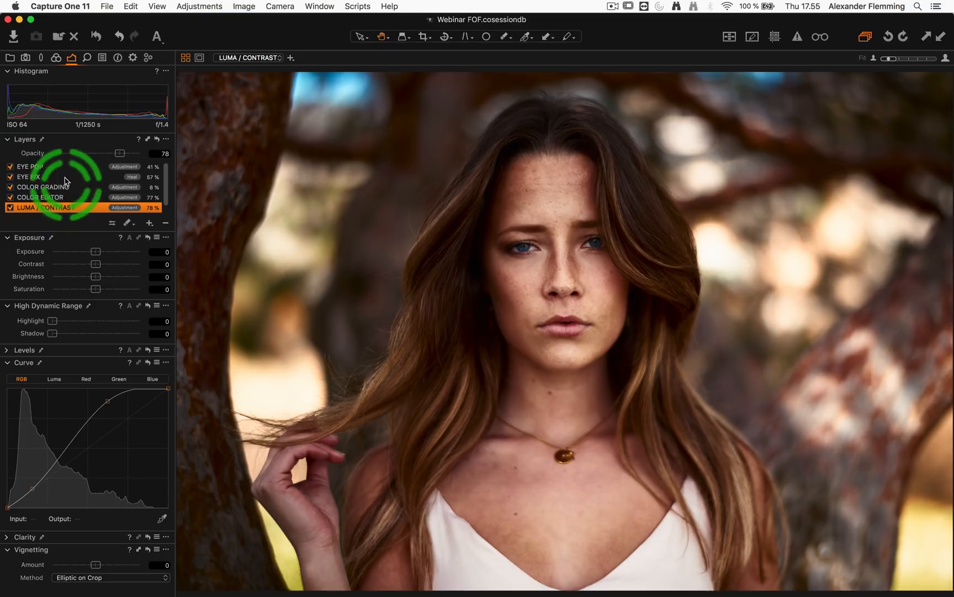
pyautogui.click(64, 166)
pyautogui.click(60, 185)
pyautogui.click(59, 197)
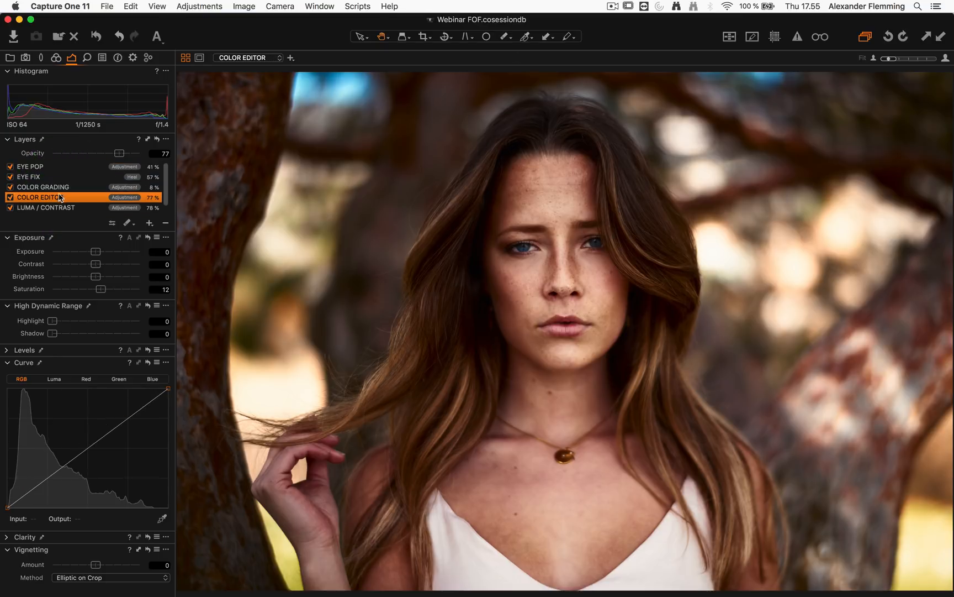
pyautogui.click(66, 206)
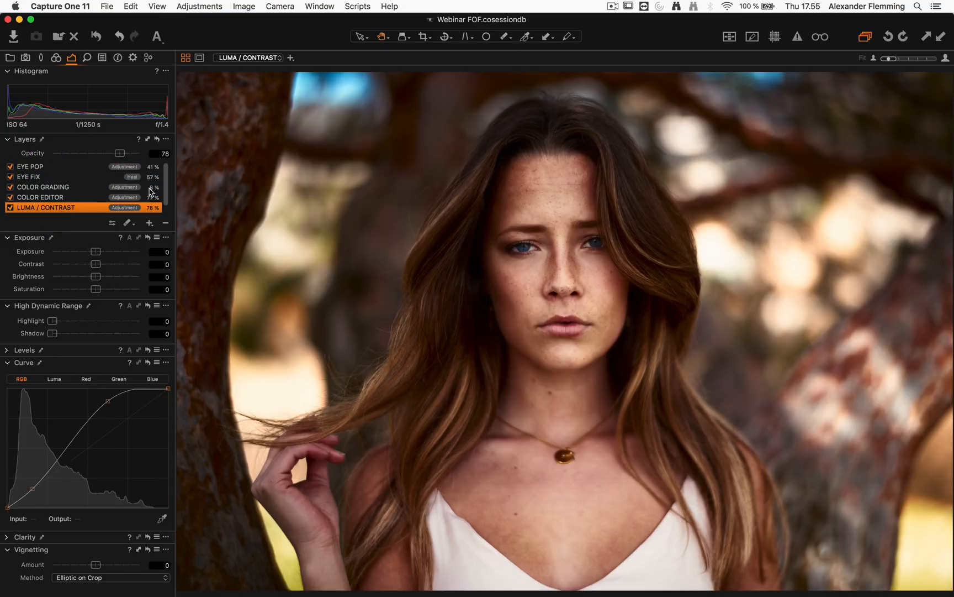
pyautogui.moveTo(164, 170)
pyautogui.mouseDown()
pyautogui.moveTo(162, 181)
pyautogui.moveTo(159, 169)
pyautogui.mouseUp()
pyautogui.click(84, 168)
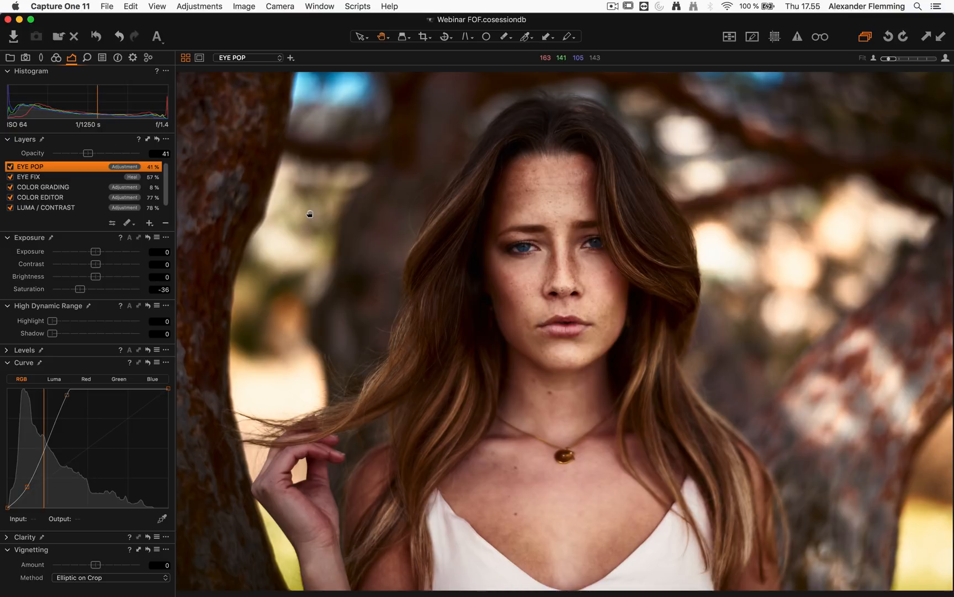
# Compare the face close up with the COLOR EDITOR layer hidden and shown, and review the full portrait again
pyautogui.doubleClick(546, 302)
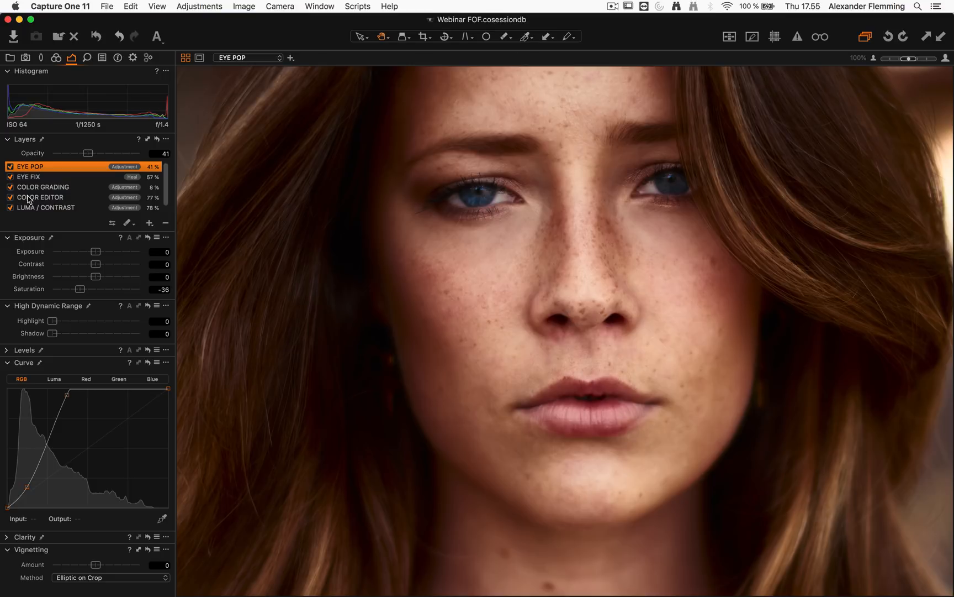
pyautogui.click(11, 199)
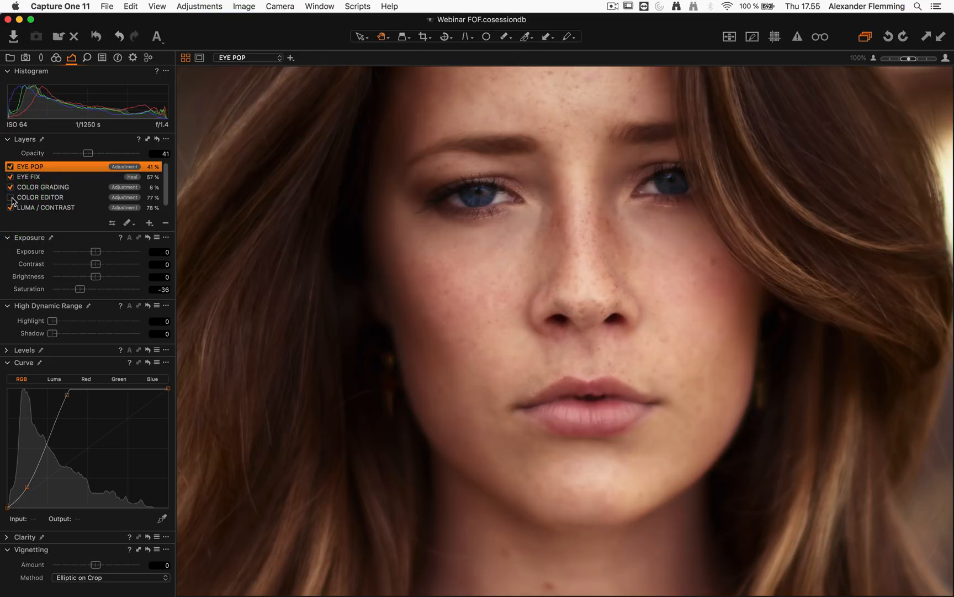
pyautogui.click(11, 197)
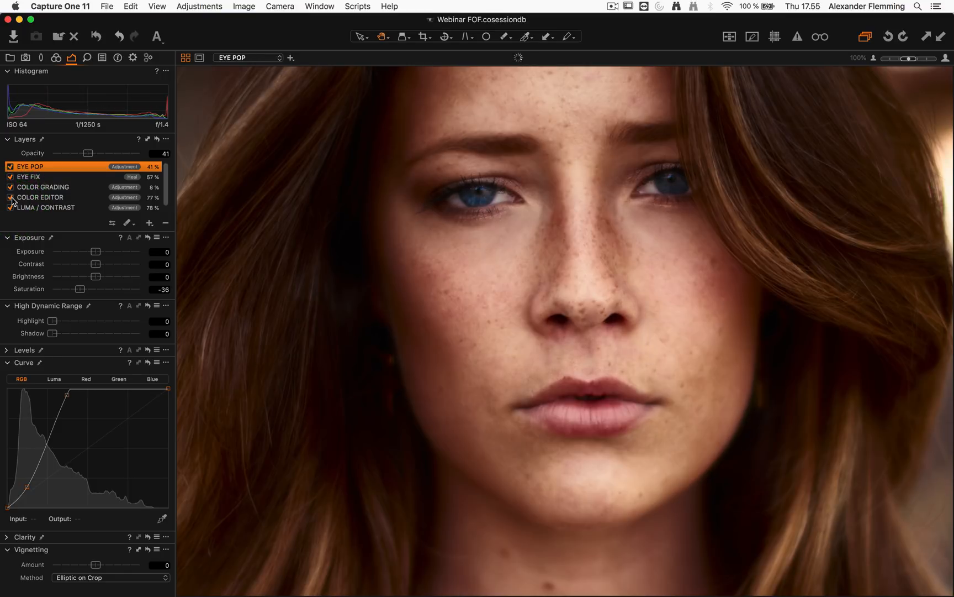
pyautogui.click(11, 198)
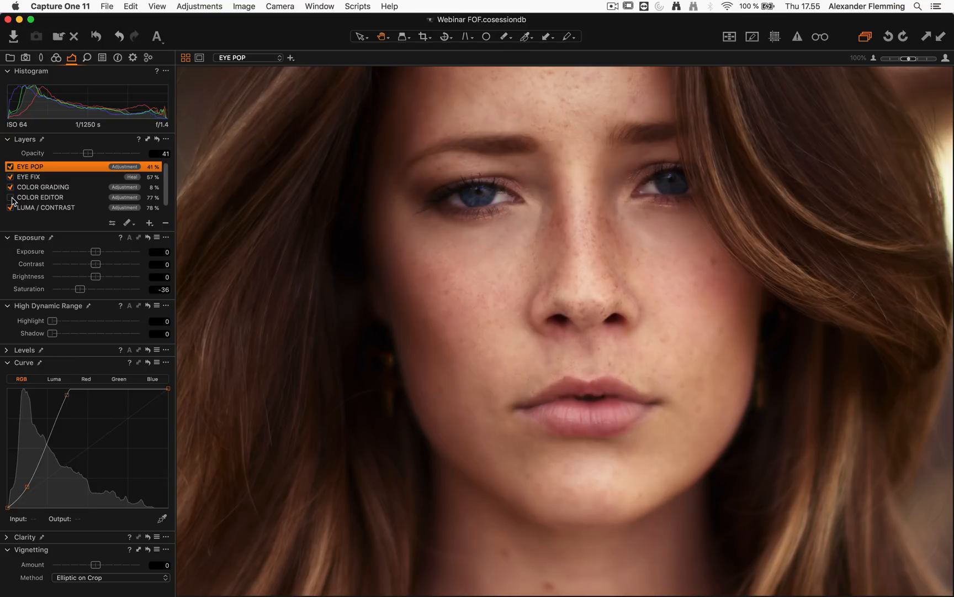
pyautogui.click(11, 197)
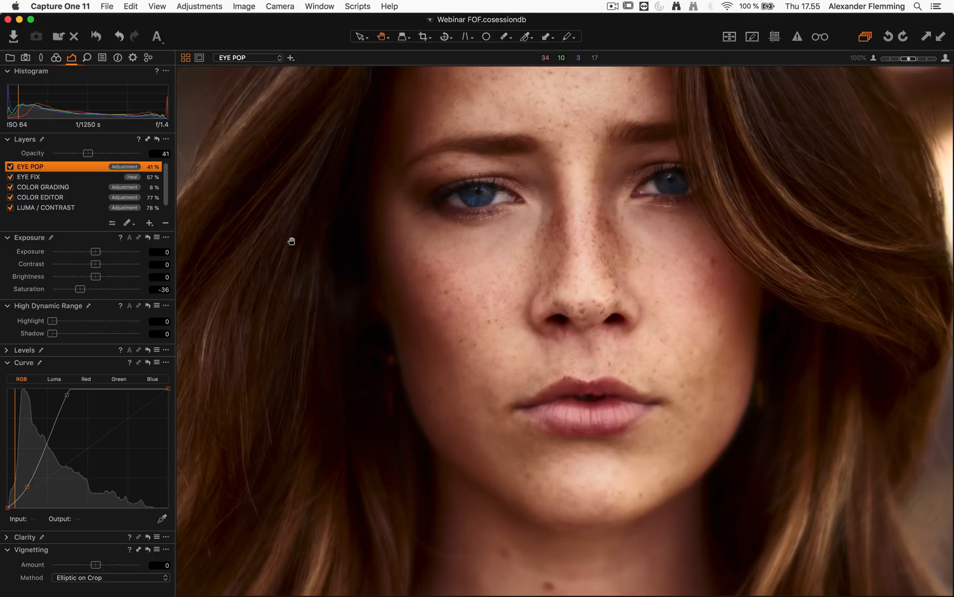
pyautogui.moveTo(384, 259); pyautogui.dragTo(388, 275)
pyautogui.scroll(-1, 388, 275)
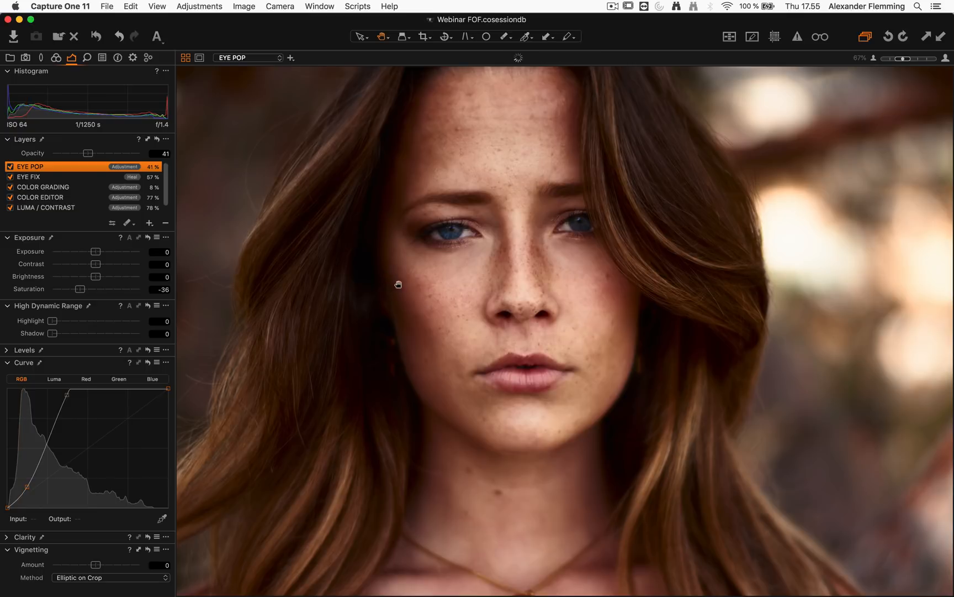
pyautogui.scroll(-3, 412, 280)
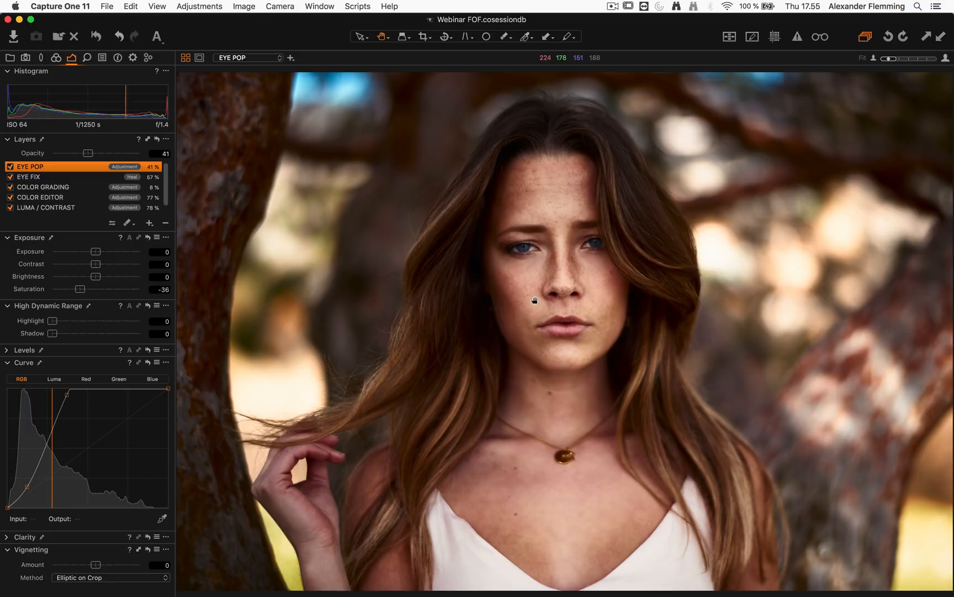
# Open the first variant of the beach photo MZA_8.ARW from the last session album and view it without the image browser
pyautogui.press('super+b')
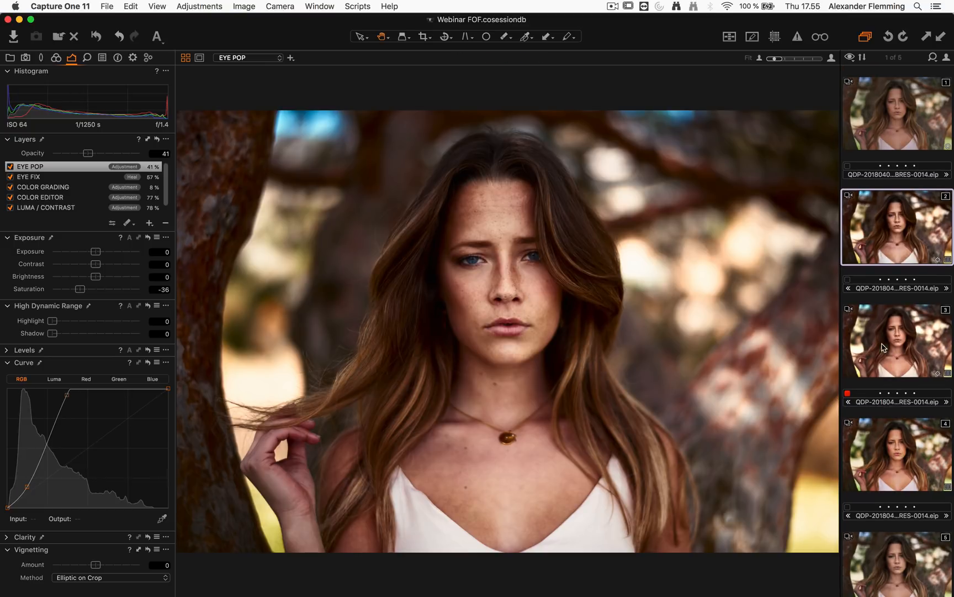
pyautogui.click(10, 57)
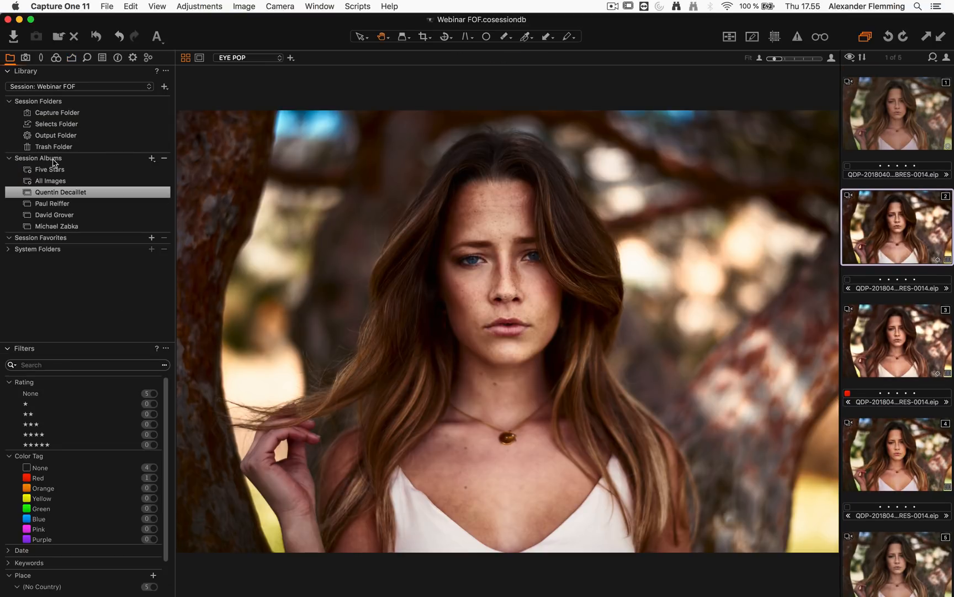
pyautogui.click(82, 216)
pyautogui.click(83, 226)
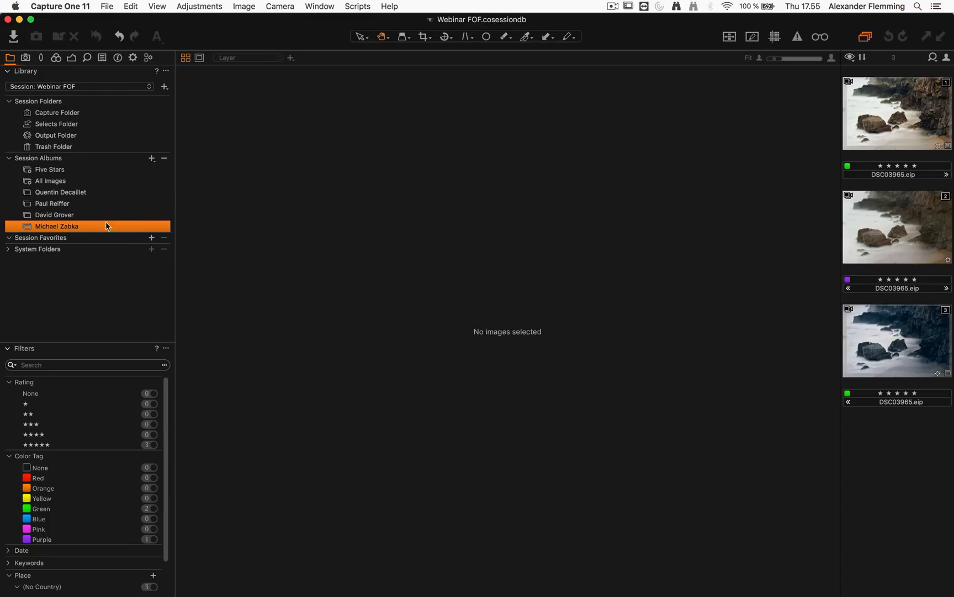
pyautogui.click(895, 339)
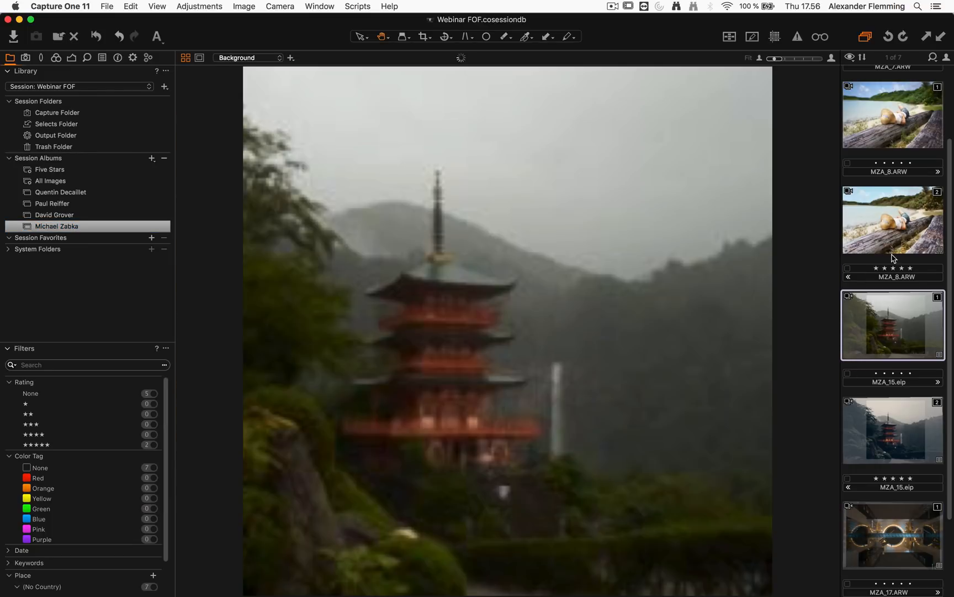
pyautogui.click(892, 244)
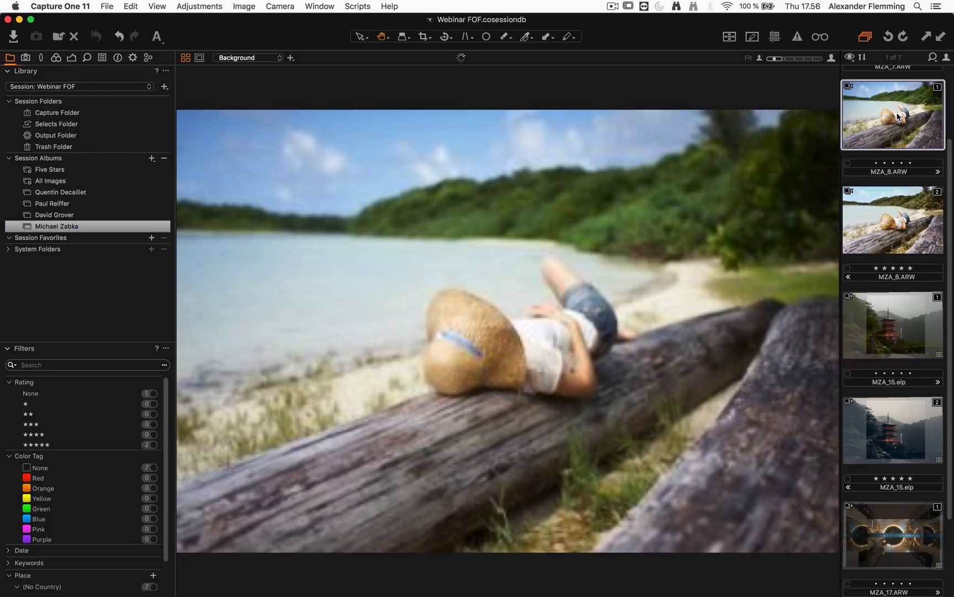
pyautogui.press('super+b')
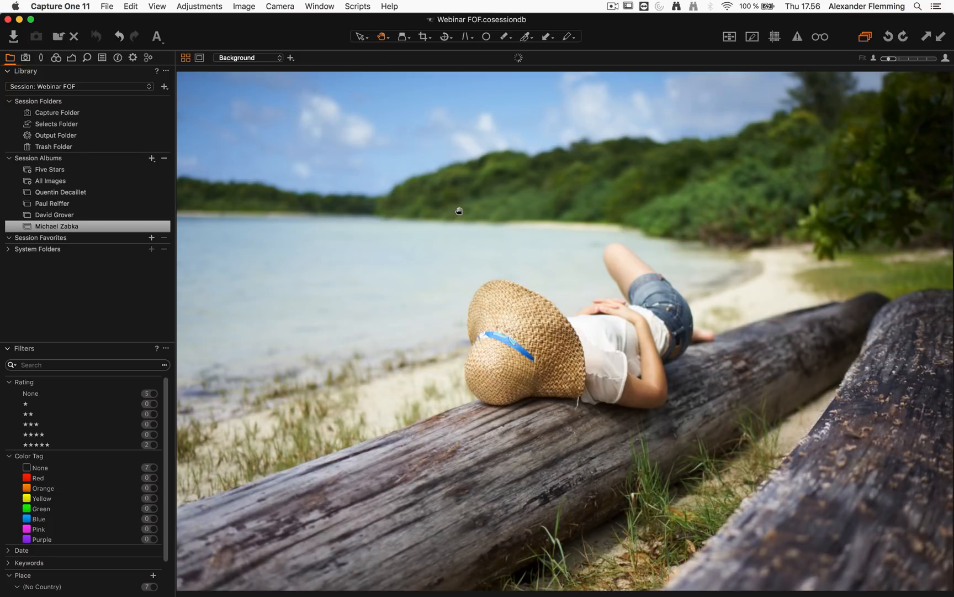
# Pick the green foliage as an advanced Color Editor range and widen it across more greens and saturations while previewing the selected range
pyautogui.click(72, 57)
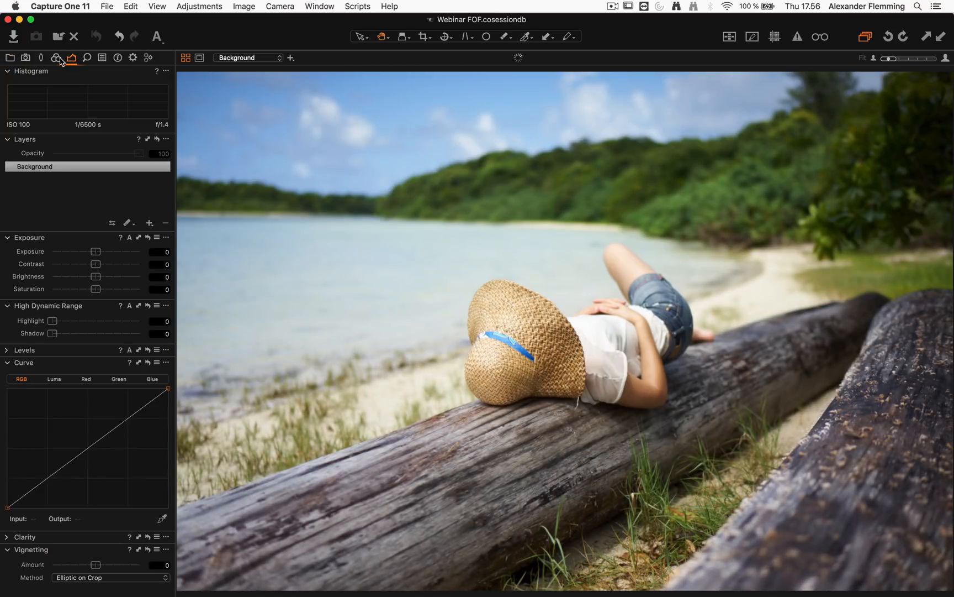
pyautogui.click(56, 58)
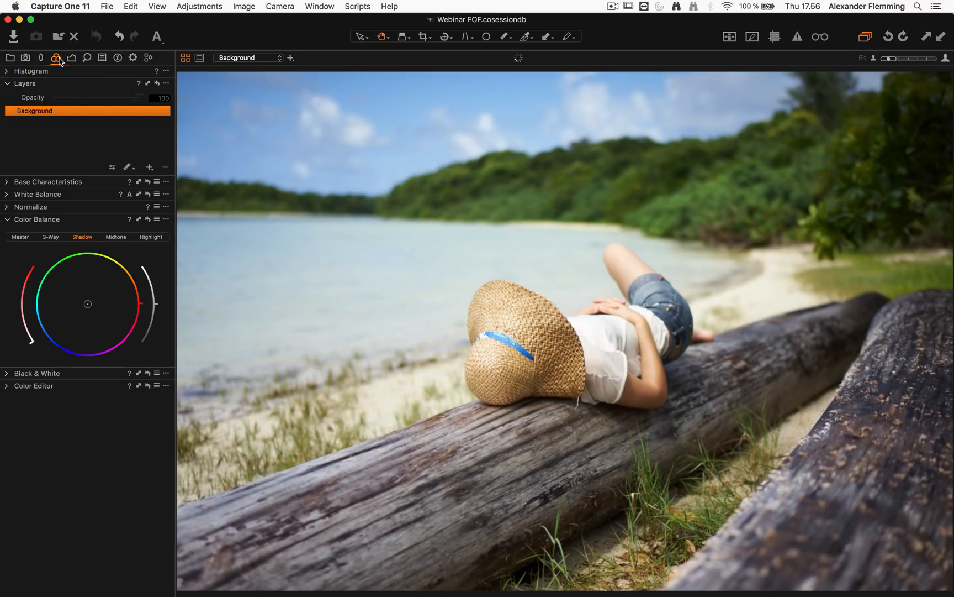
pyautogui.click(33, 386)
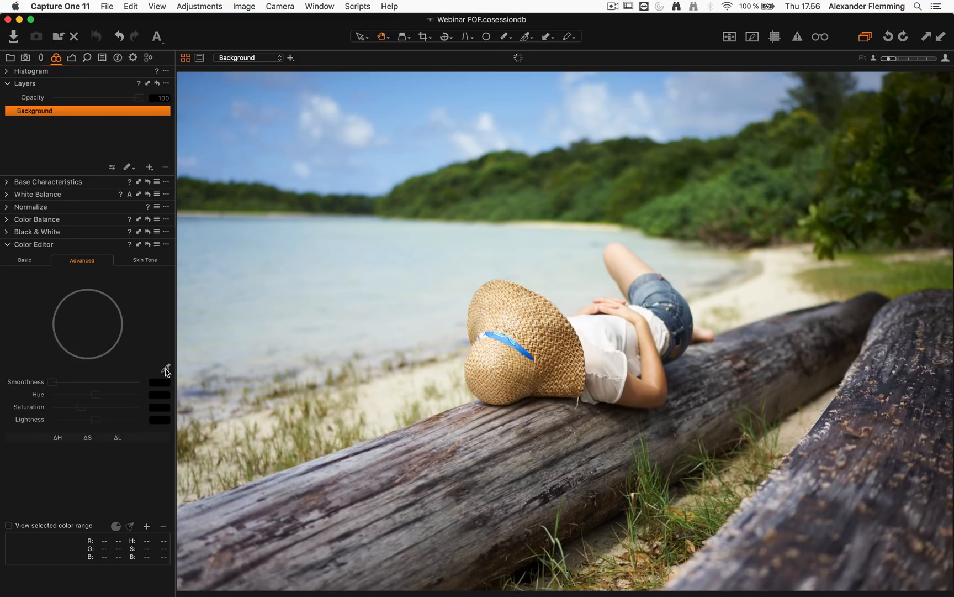
pyautogui.click(166, 370)
pyautogui.moveTo(524, 216); pyautogui.dragTo(578, 182)
pyautogui.click(29, 528)
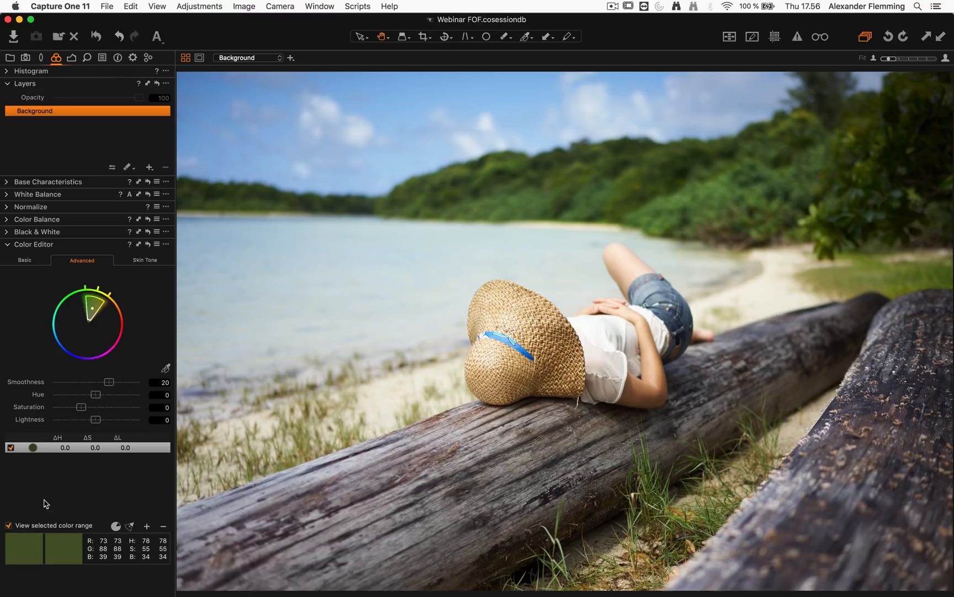
pyautogui.moveTo(87, 299)
pyautogui.moveTo(87, 293); pyautogui.dragTo(76, 295)
pyautogui.moveTo(89, 320); pyautogui.dragTo(105, 291)
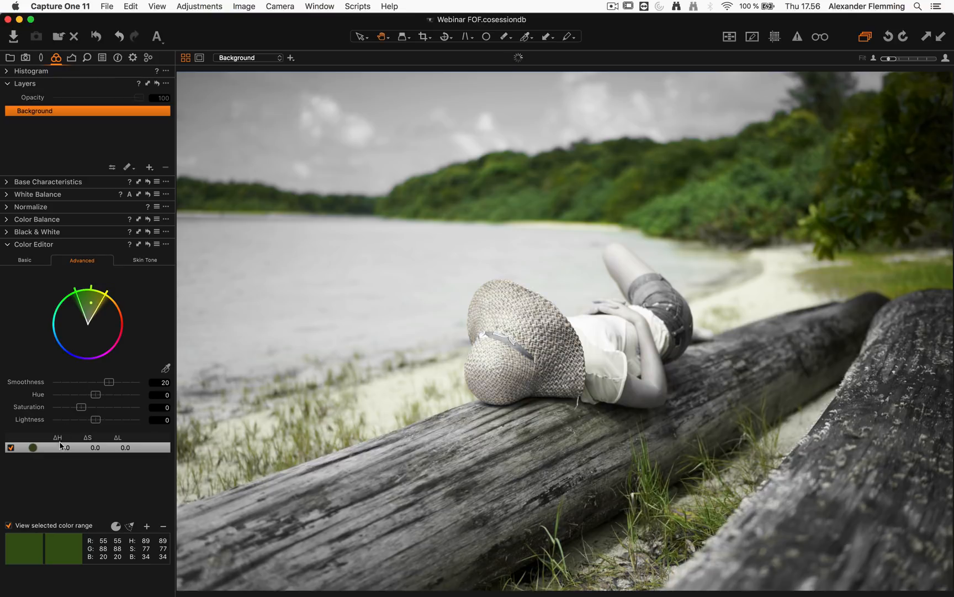
# Turn off the selected-range preview and set the green range's hue to -29.5, saturation to -5.9 and lightness to 9.2
pyautogui.click(52, 528)
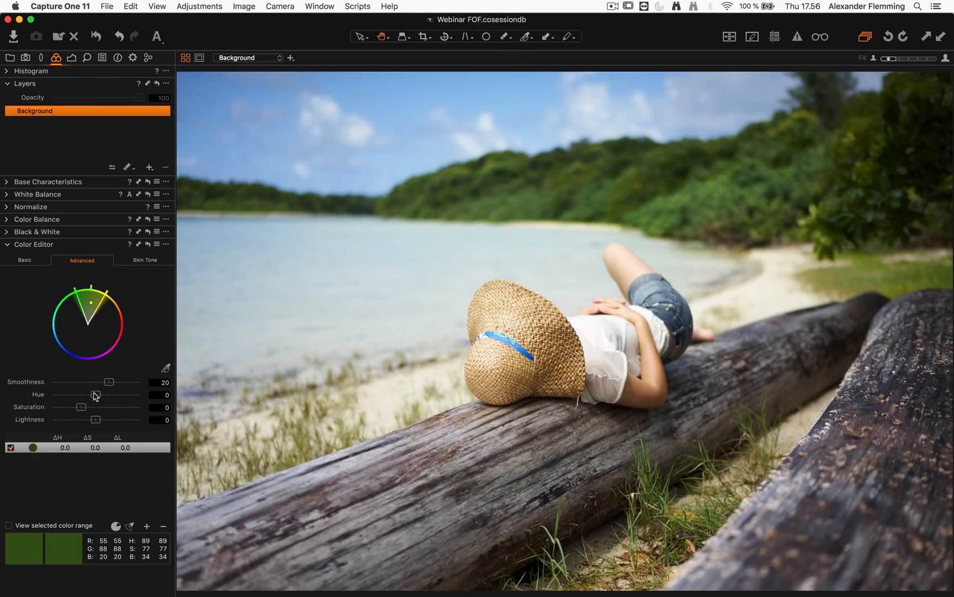
pyautogui.moveTo(95, 396); pyautogui.dragTo(53, 395)
pyautogui.moveTo(95, 421); pyautogui.dragTo(100, 421)
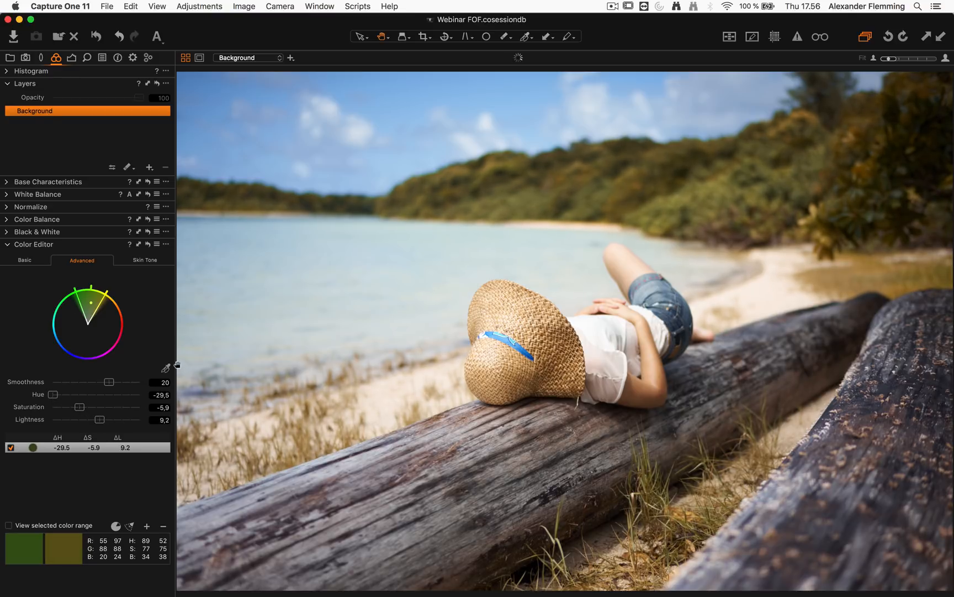
# Pick the pale blue water as a second color range and set its hue to -8.9, saturation to -26.8 and lightness to -30.9
pyautogui.click(166, 368)
pyautogui.click(311, 286)
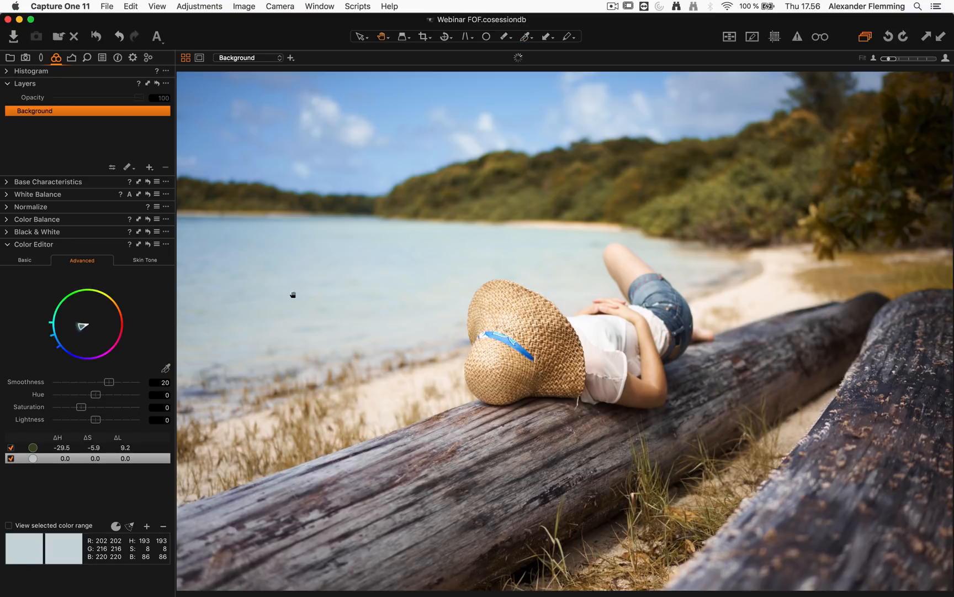
pyautogui.moveTo(93, 402)
pyautogui.mouseDown()
pyautogui.moveTo(76, 411)
pyautogui.moveTo(78, 423)
pyautogui.moveTo(95, 396)
pyautogui.moveTo(83, 396)
pyautogui.mouseUp()
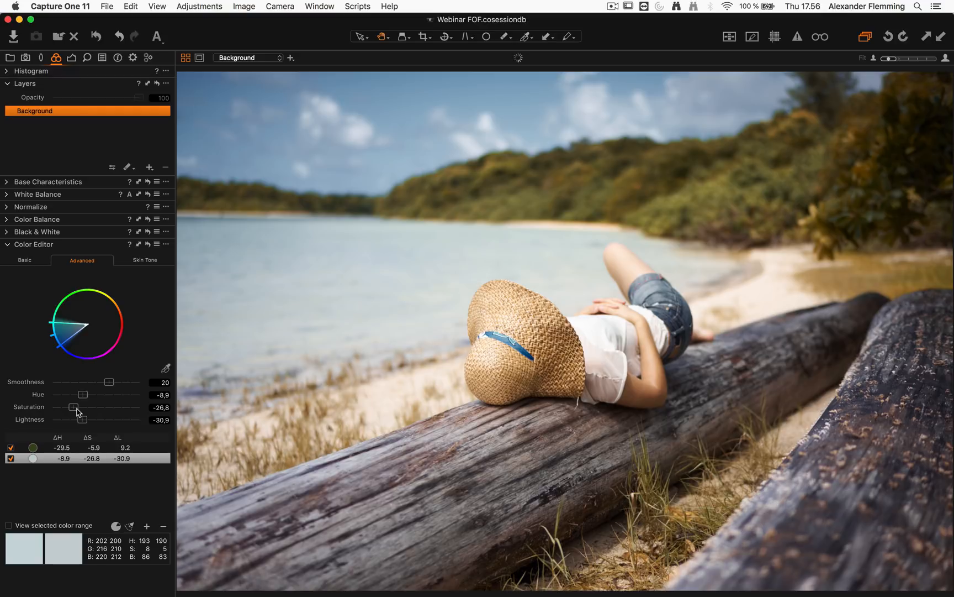
# Strongly increase the Light Falloff lens correction to brighten the beach photo's edges
pyautogui.click(41, 58)
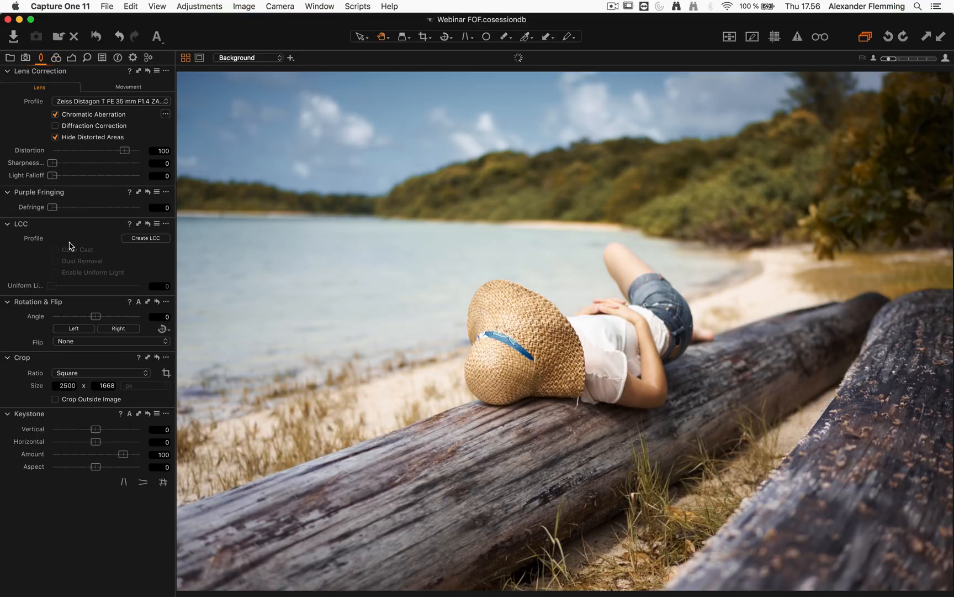
pyautogui.moveTo(54, 177); pyautogui.dragTo(117, 179)
# Tint the shadows slightly blue in Color Balance and lower the shadow brightness
pyautogui.click(57, 58)
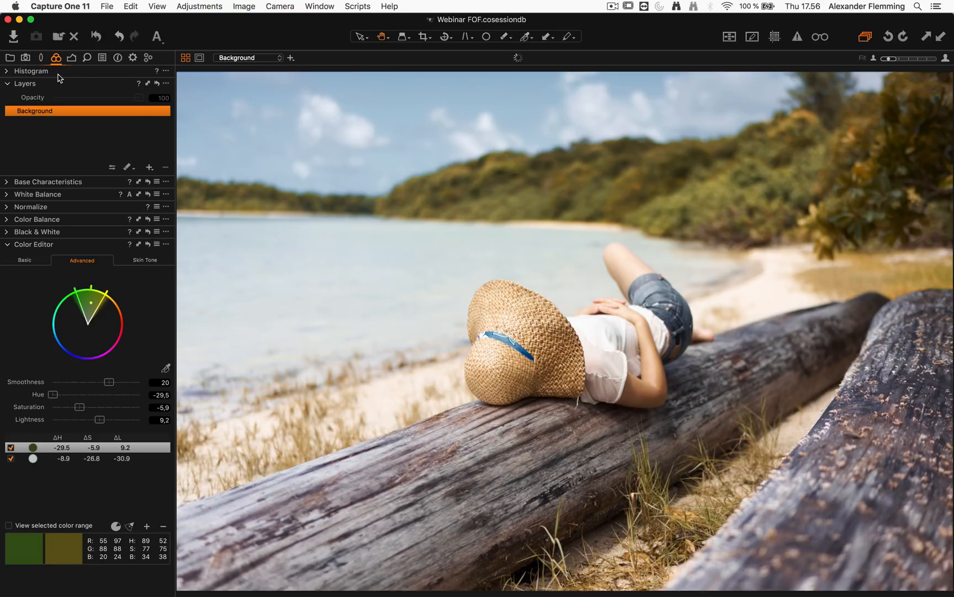
pyautogui.click(8, 220)
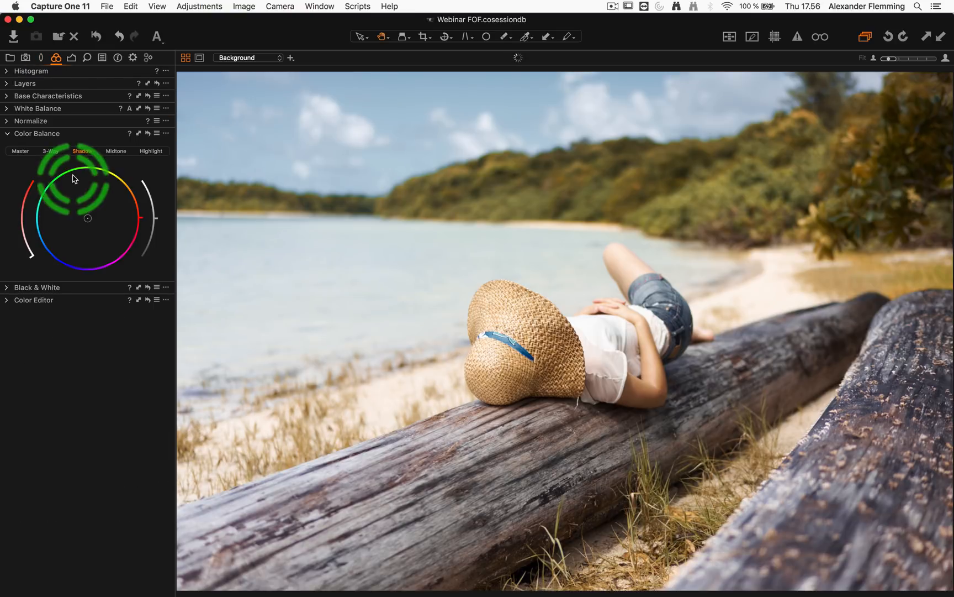
pyautogui.moveTo(89, 219); pyautogui.dragTo(78, 223)
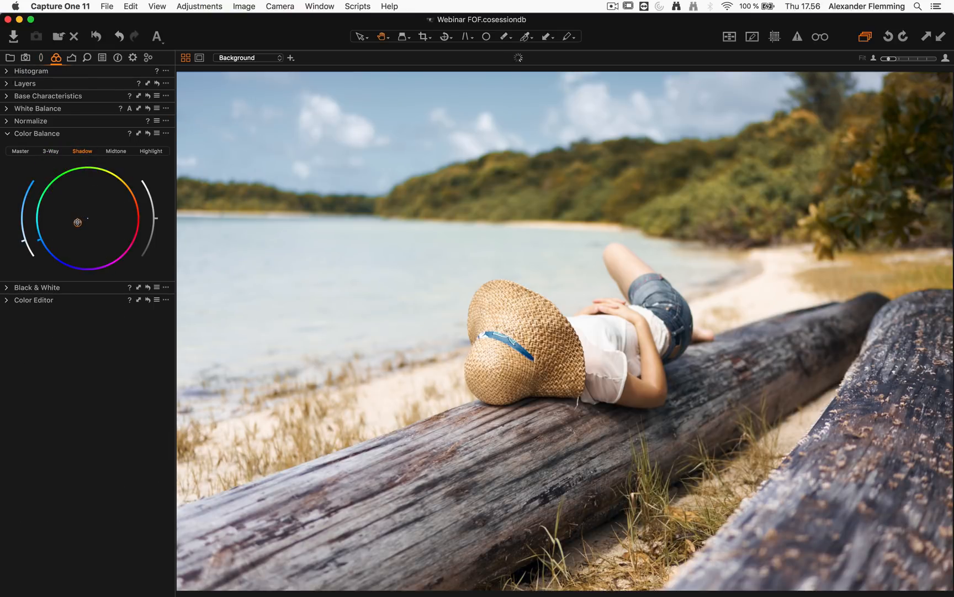
pyautogui.click(159, 222)
pyautogui.moveTo(158, 222); pyautogui.dragTo(160, 243)
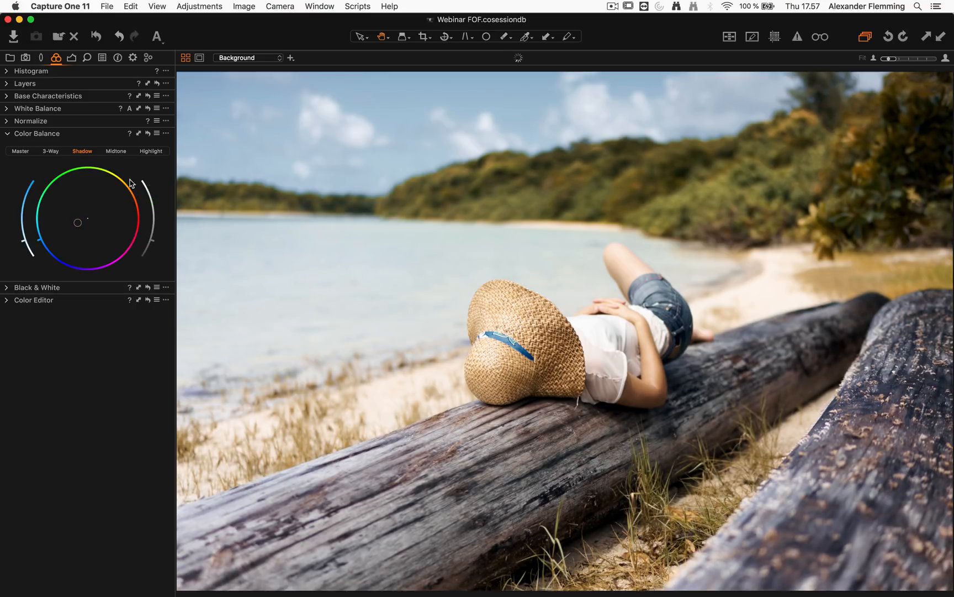
# Warm the photo by shifting the master Color Balance slightly toward orange
pyautogui.click(117, 152)
pyautogui.moveTo(88, 219); pyautogui.dragTo(101, 210)
pyautogui.click(21, 152)
pyautogui.click(21, 151)
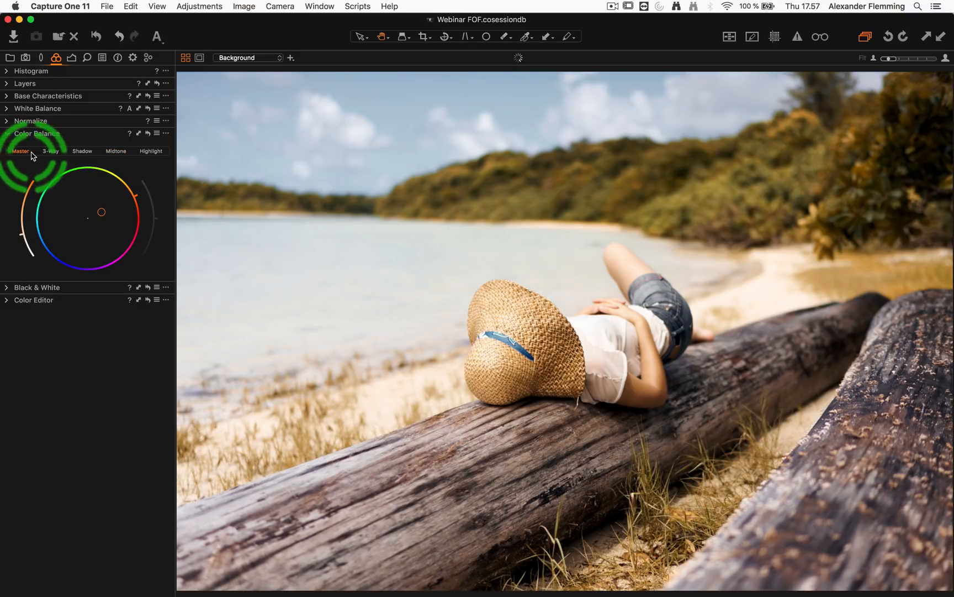
# View the graded beach photo with a proof margin, compare it with its unadjusted state and restore the adjustments
pyautogui.press('shift+super+m')
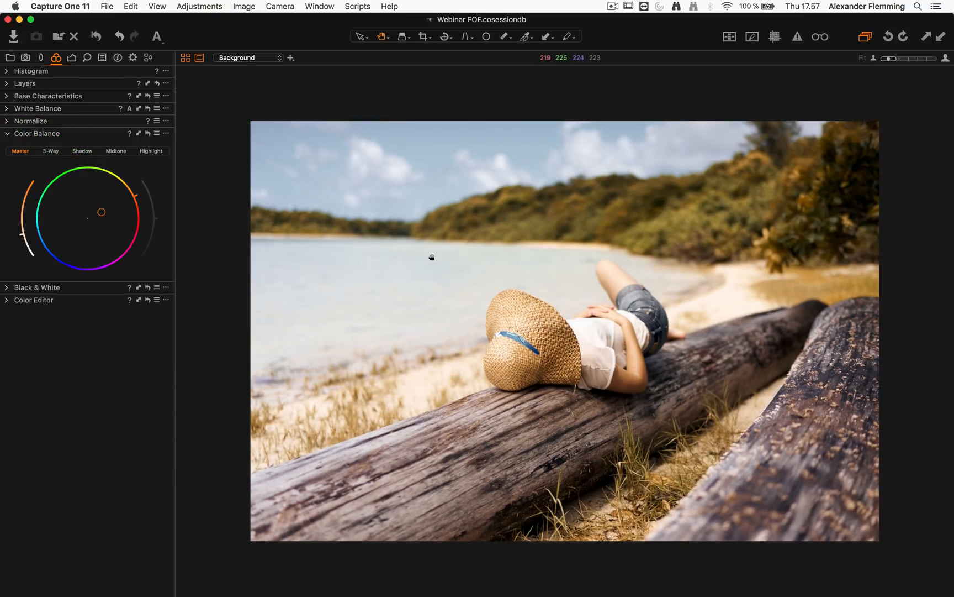
pyautogui.click(97, 37)
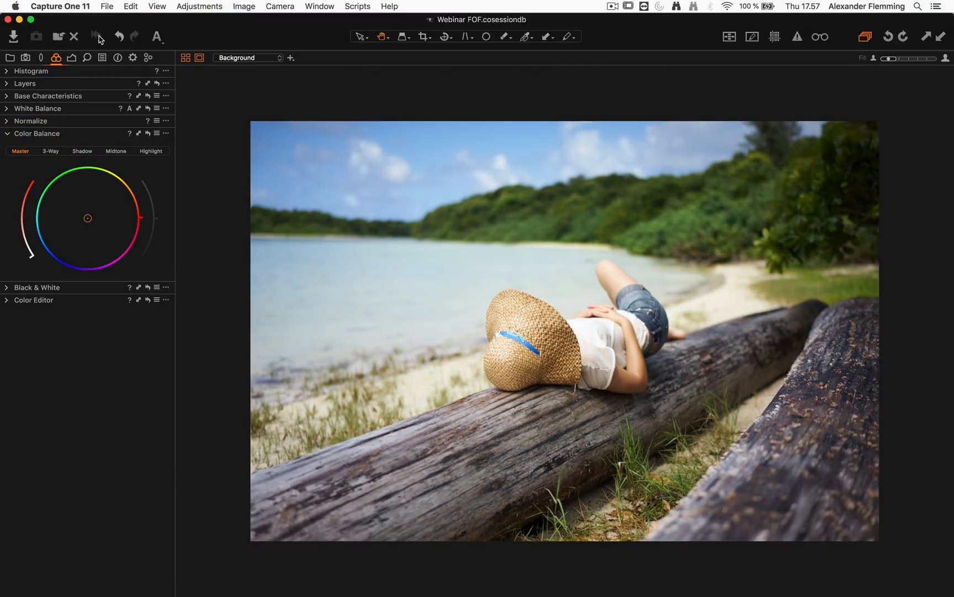
pyautogui.press('super+z')
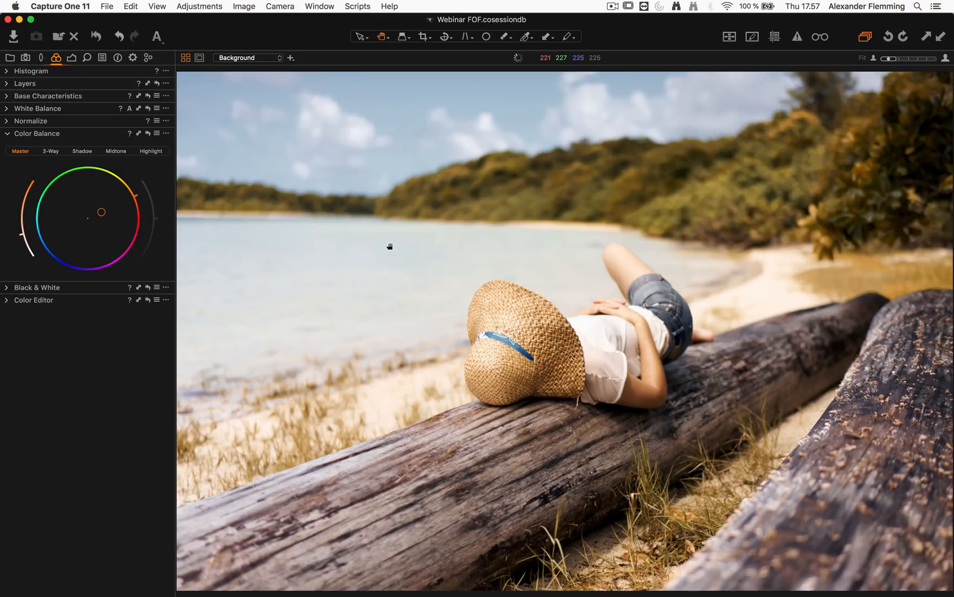
# Bring back the image browser and look through the album's other photos
pyautogui.press('super+b')
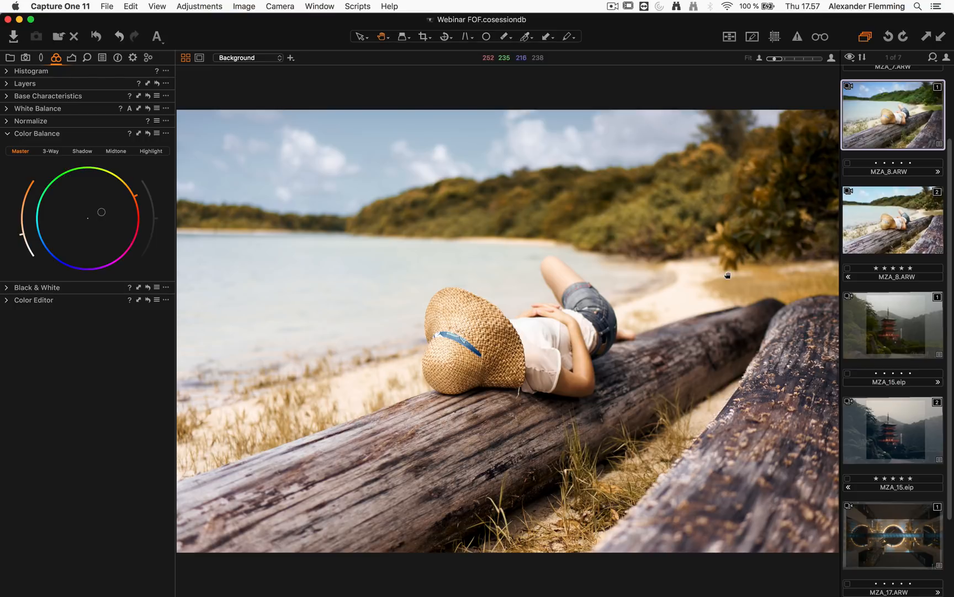
pyautogui.scroll(-3, 853, 246)
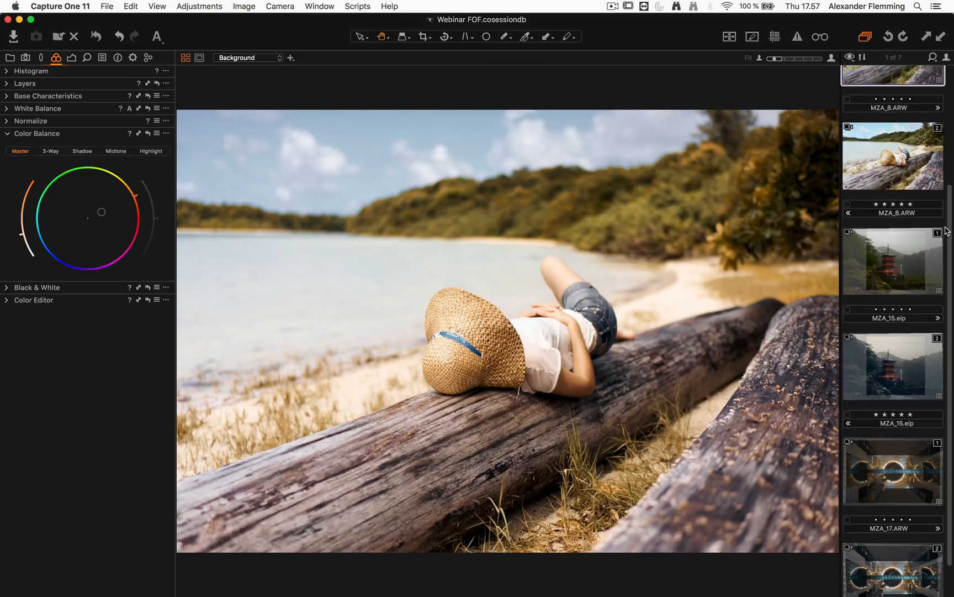
pyautogui.scroll(1, 951, 210)
pyautogui.scroll(7, 951, 210)
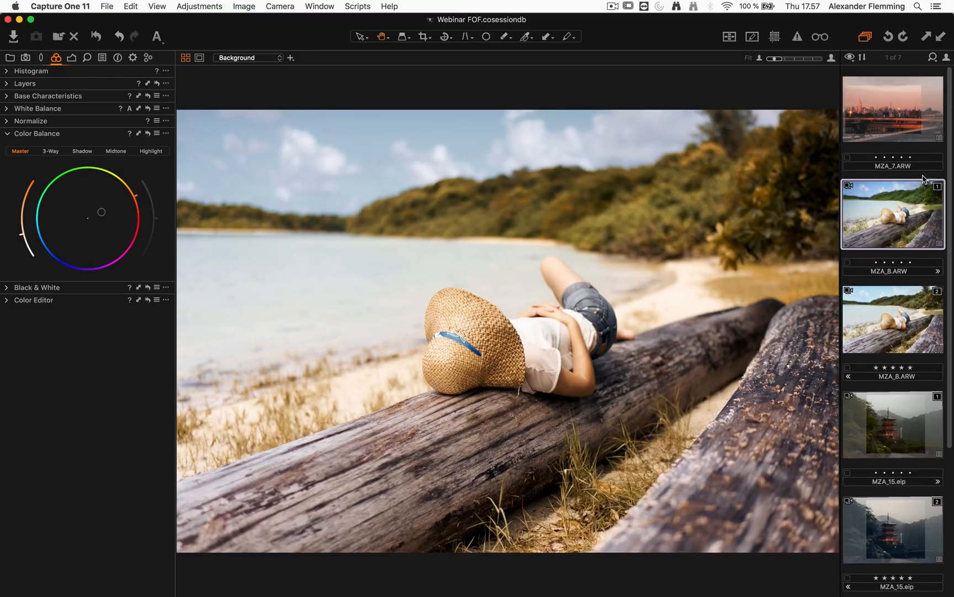